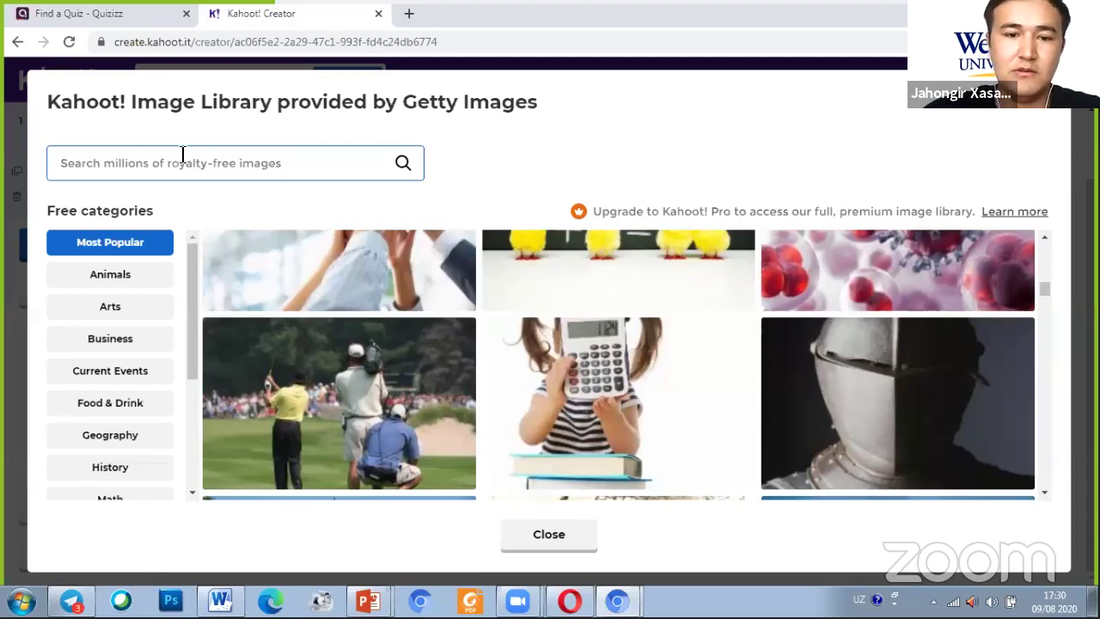
- Search the image library for "cat" and look through the resulting pictures
left_click(182, 155)
type("cat")
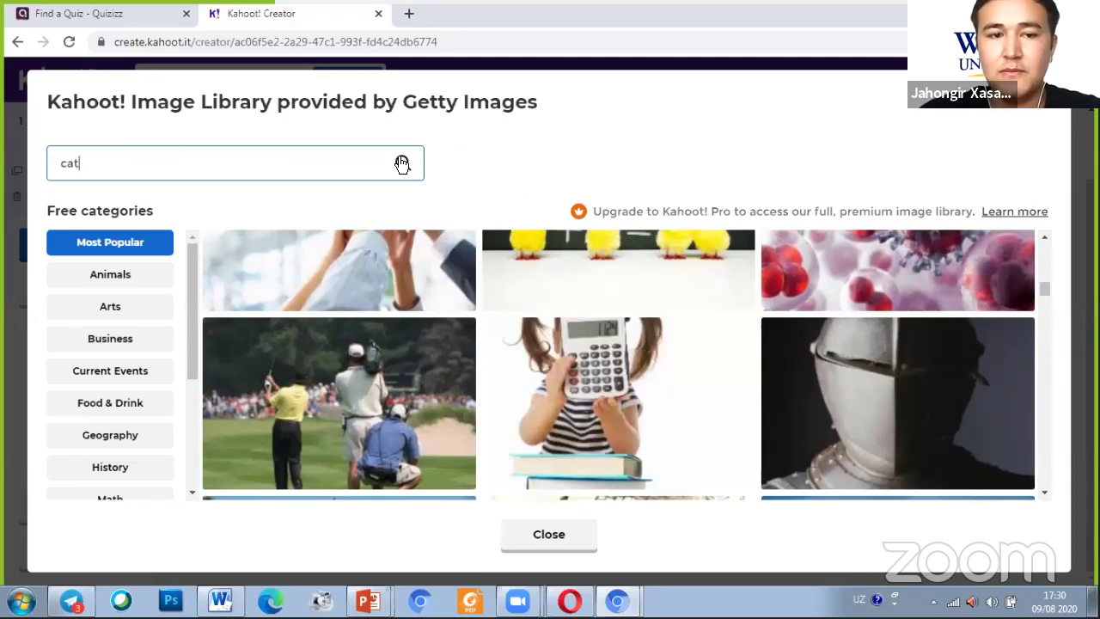
left_click(402, 163)
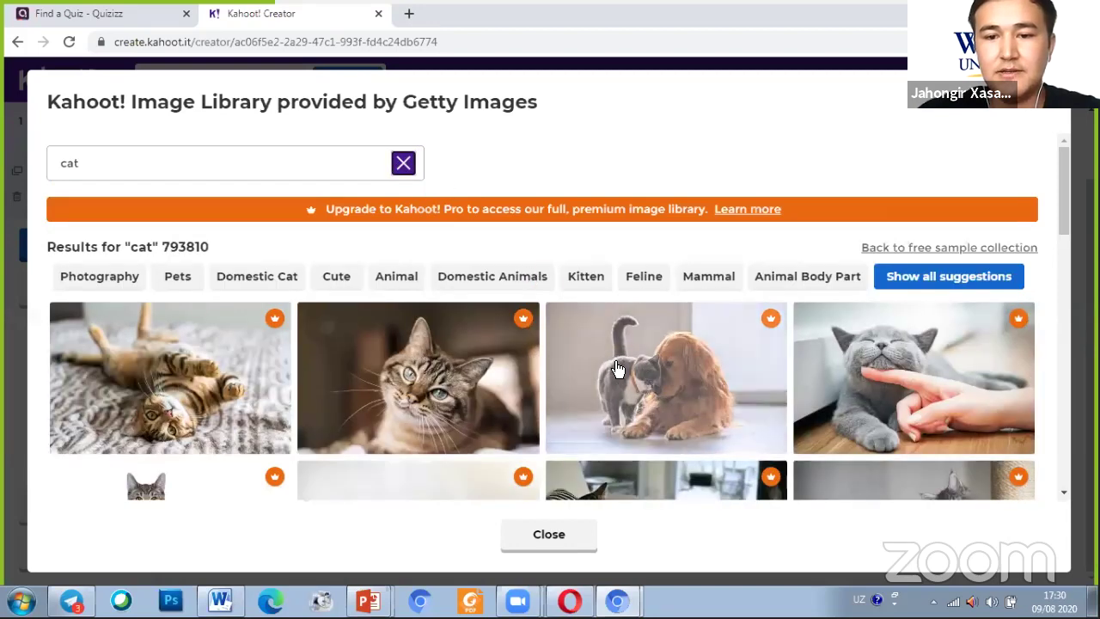
scroll(369, 383, "down", 2)
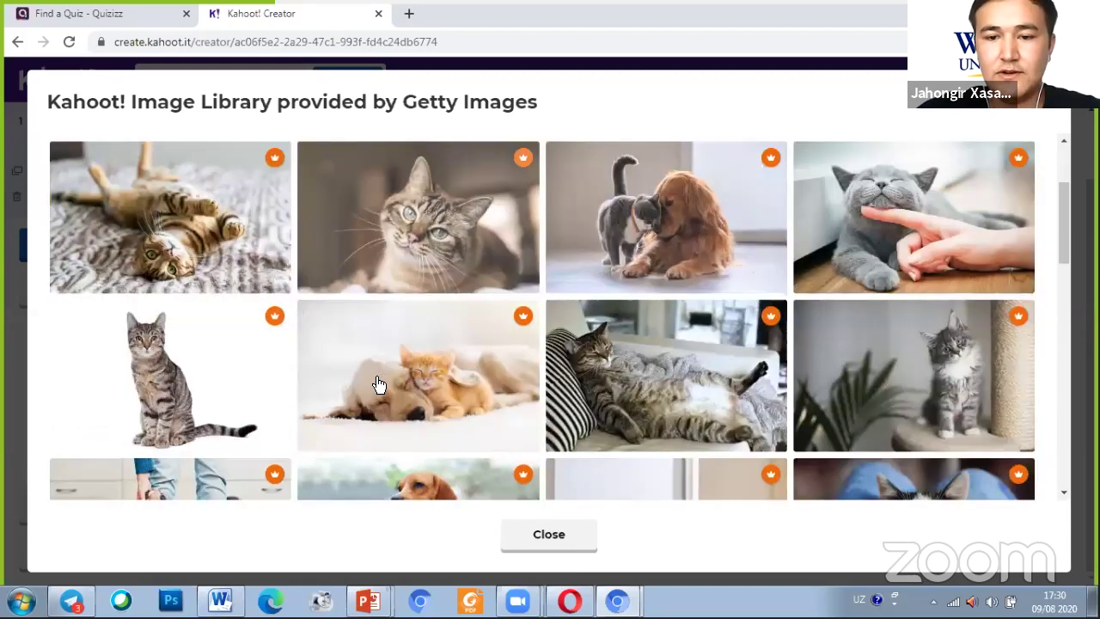
scroll(386, 382, "down", 1)
scroll(678, 352, "down", 5)
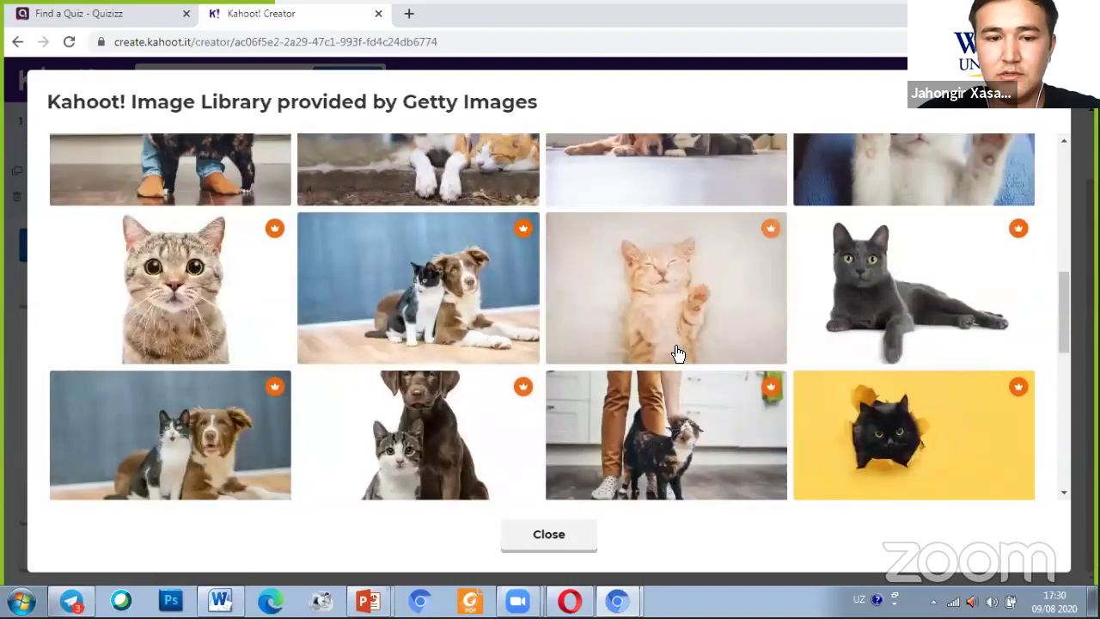
scroll(678, 351, "down", 6)
scroll(677, 327, "up", 2)
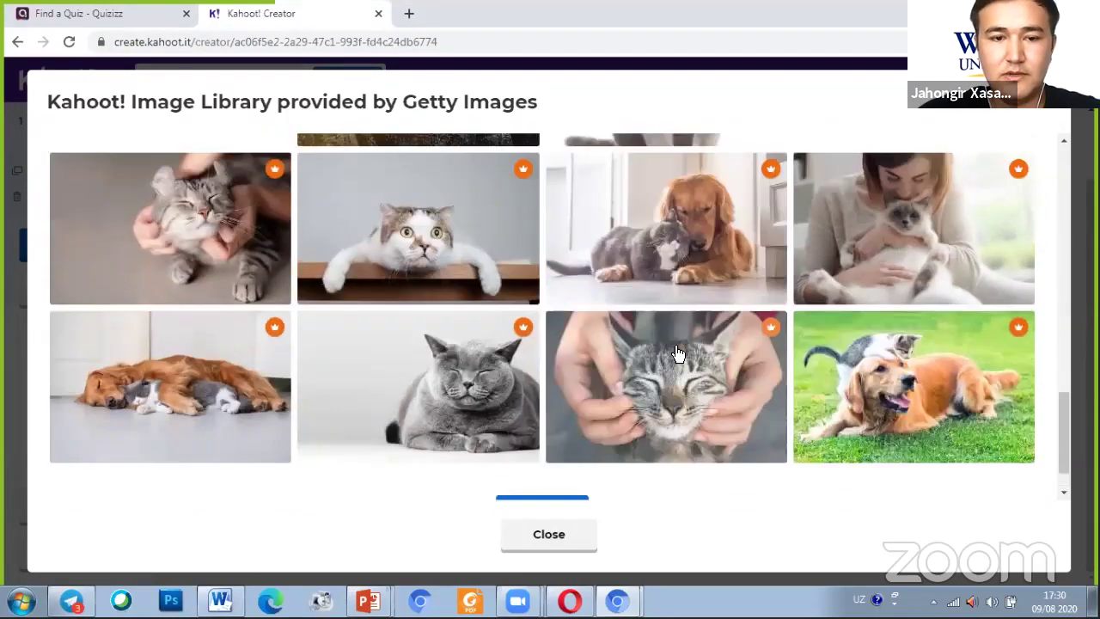
scroll(504, 292, "up", 3)
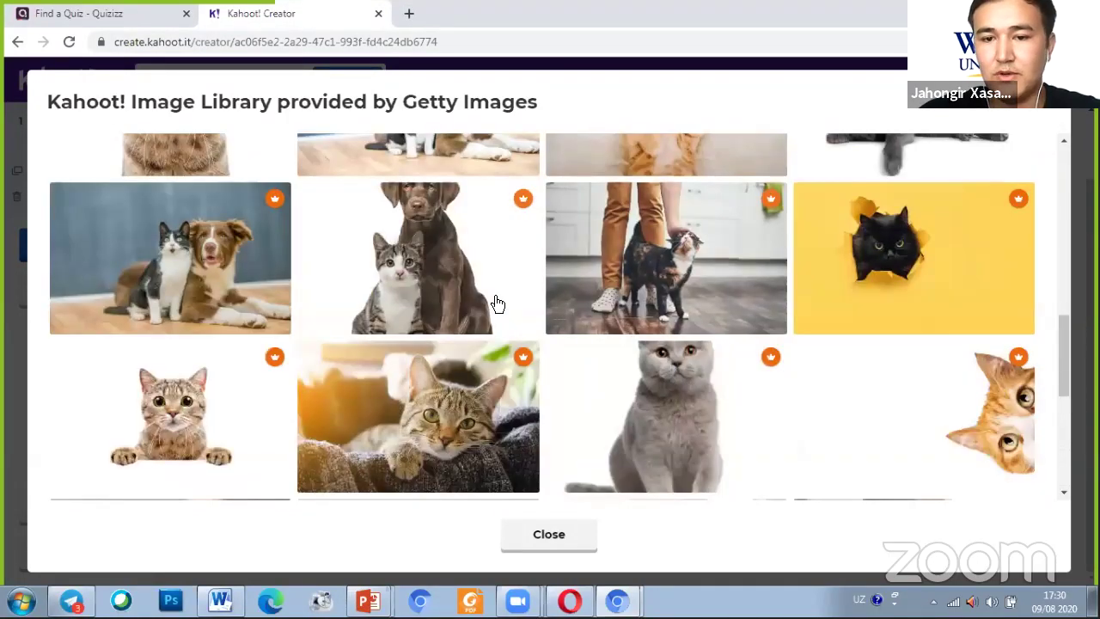
scroll(497, 303, "up", 10)
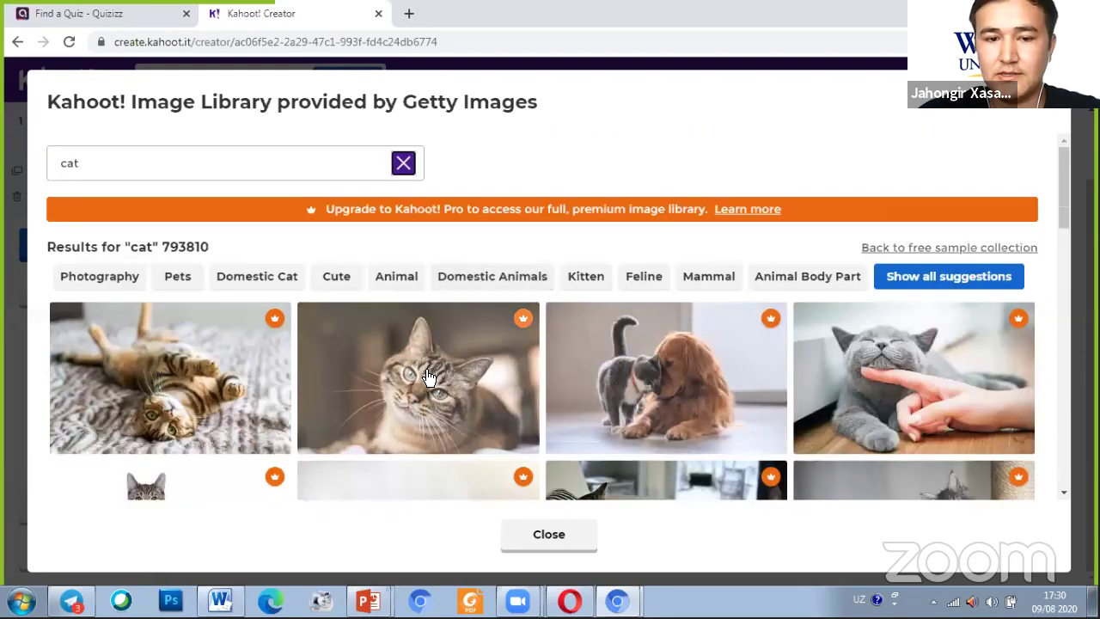
- Clear the search term, browse the cat results with all suggestions shown, and close the image library
left_click(123, 160)
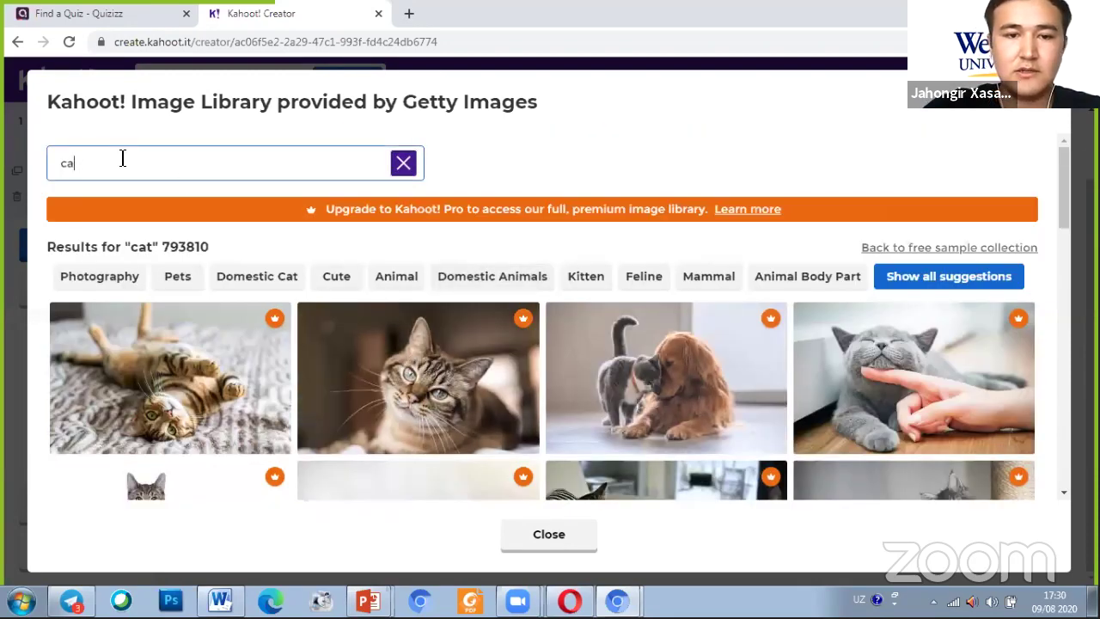
key("BackSpace")
key("BackSpace")
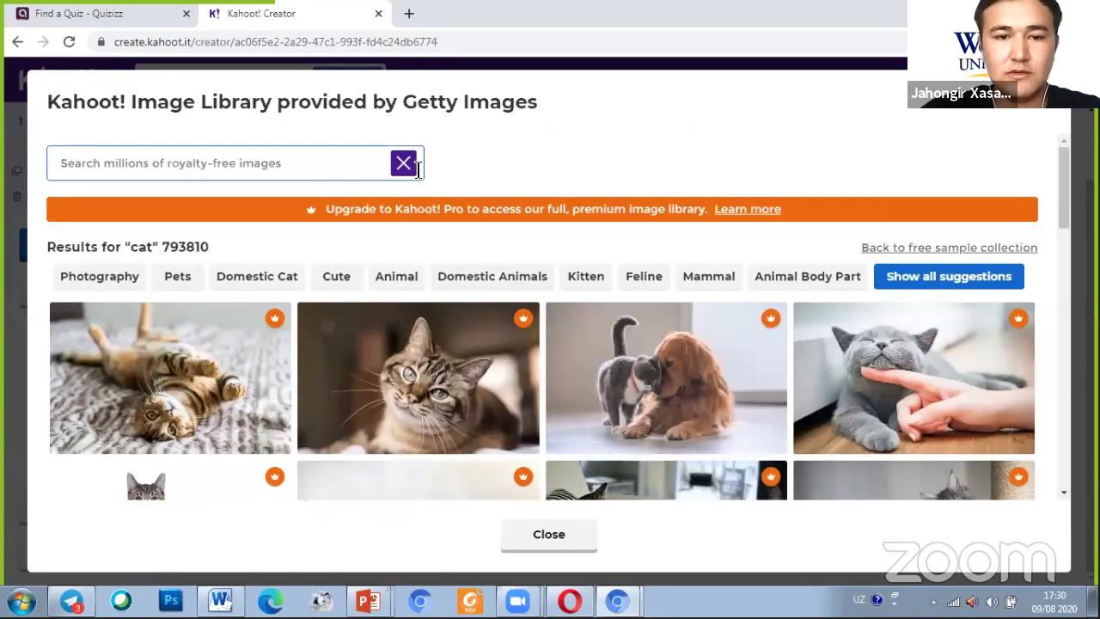
left_click(497, 243)
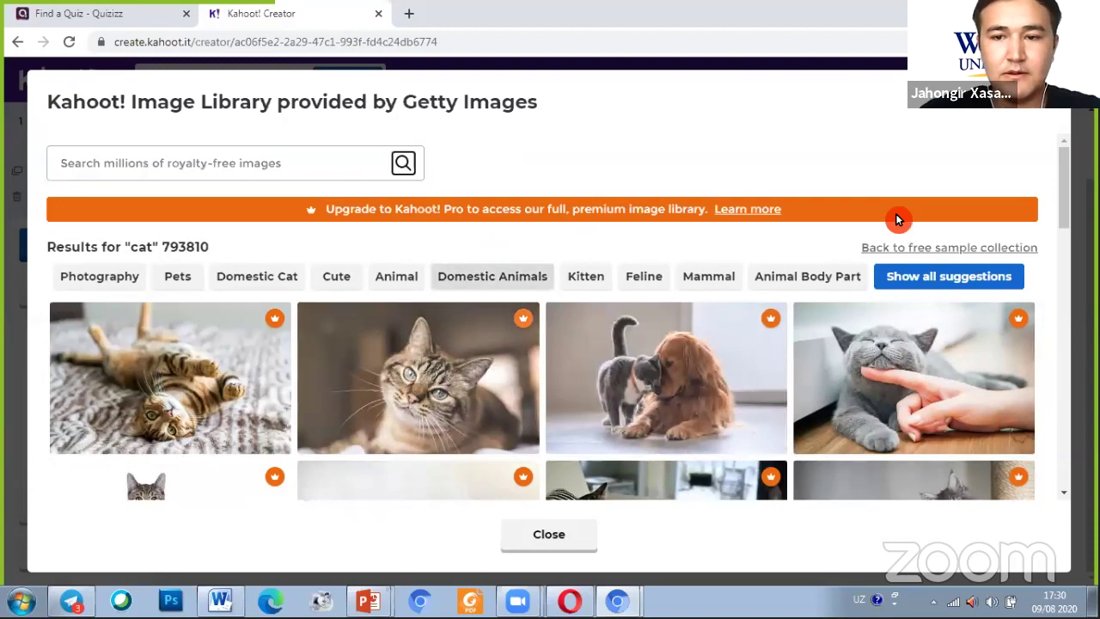
left_click(961, 280)
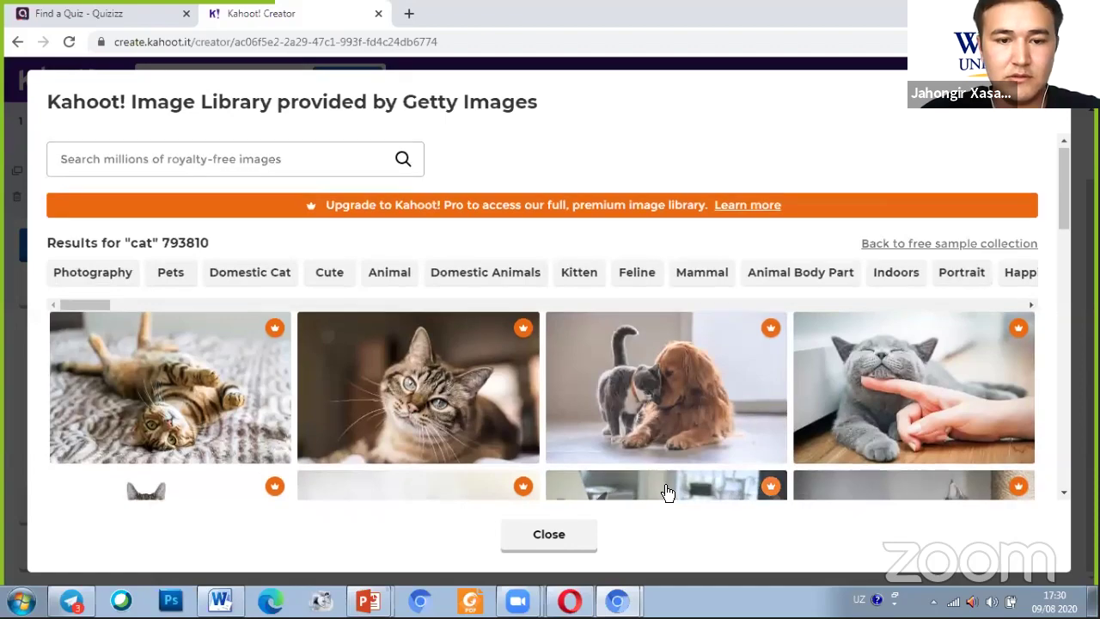
scroll(666, 491, "down", 3)
scroll(666, 490, "down", 5)
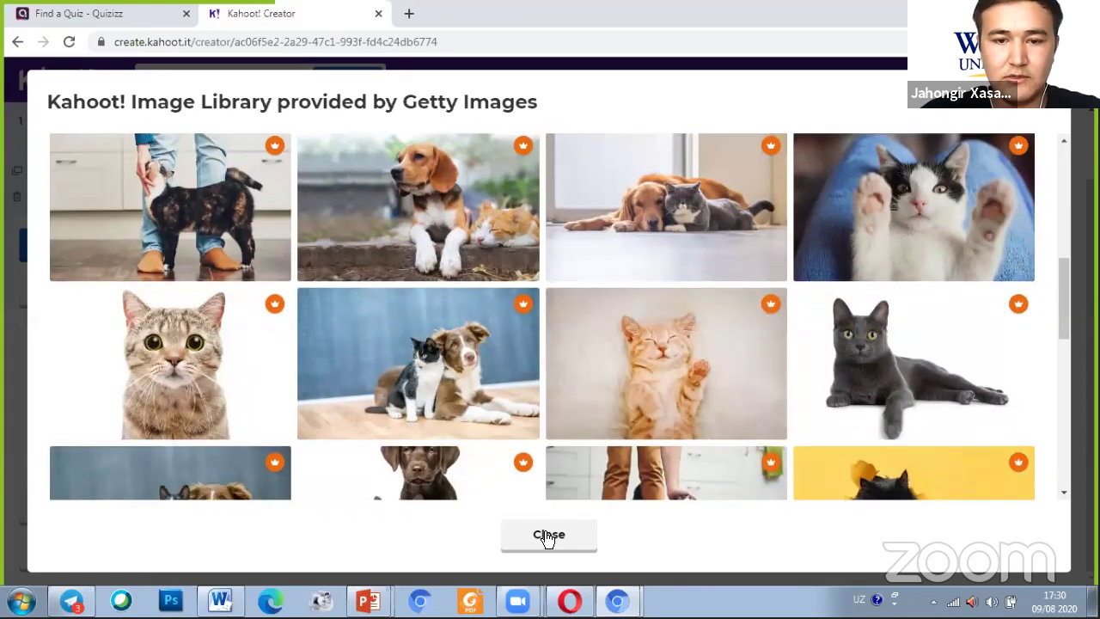
left_click(547, 535)
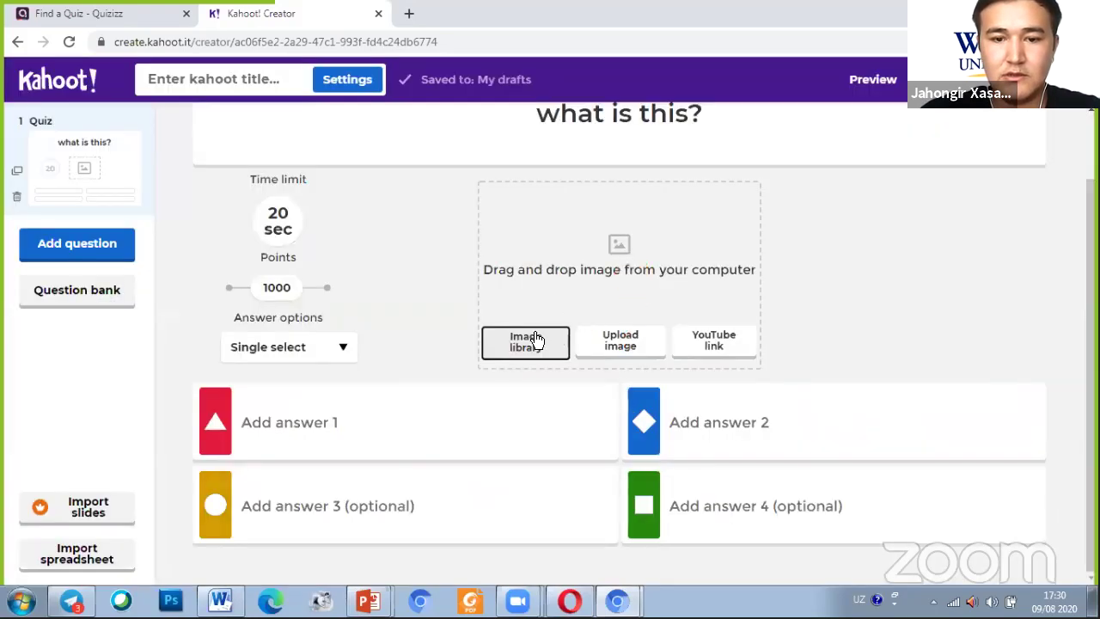
- Insert the free image library picture of yellow chicks forming an addition on a chalkboard into the question
left_click(535, 343)
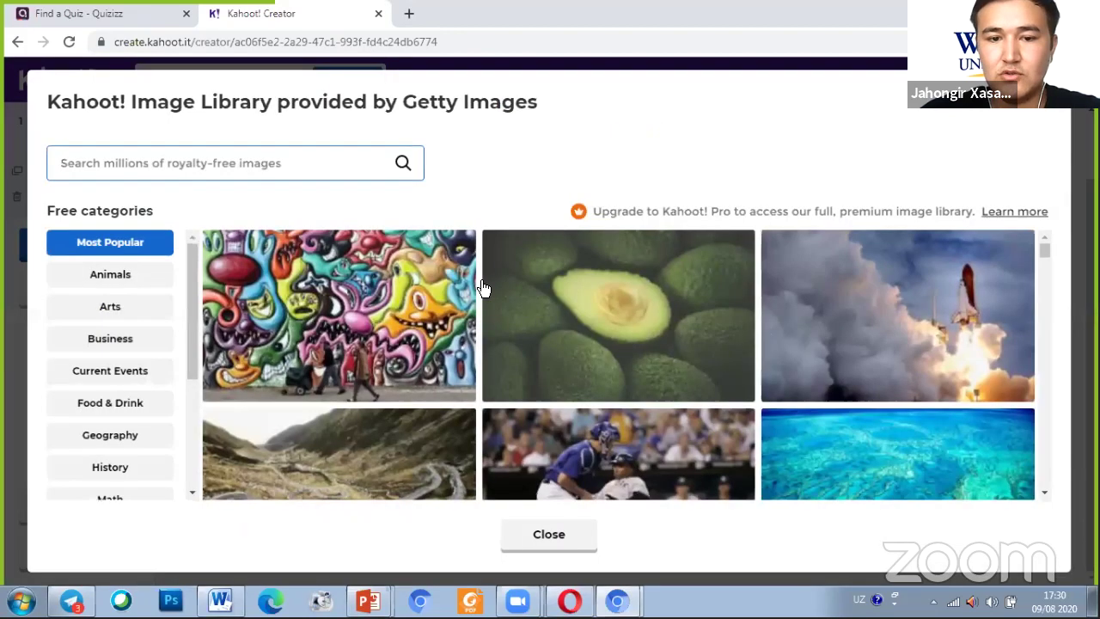
scroll(793, 337, "down", 5)
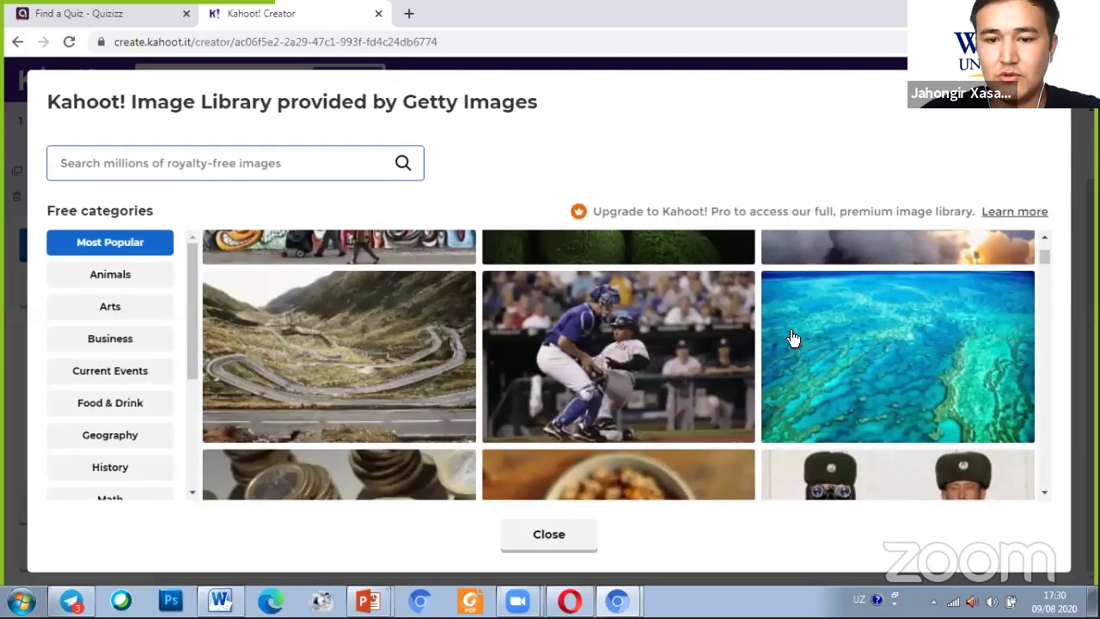
scroll(352, 340, "down", 3)
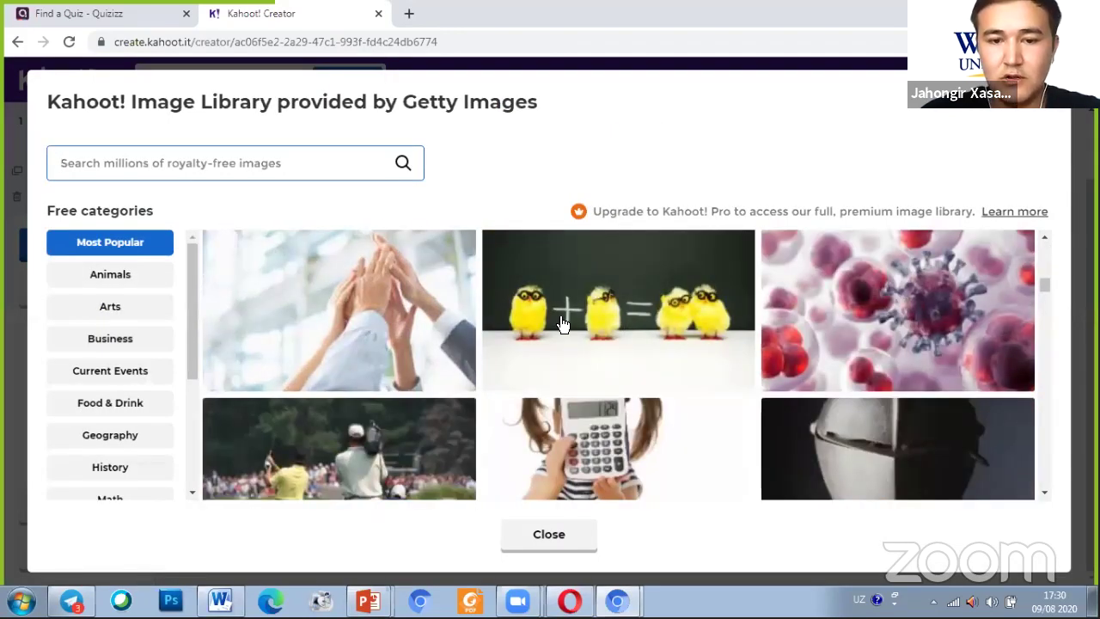
scroll(635, 341, "down", 2)
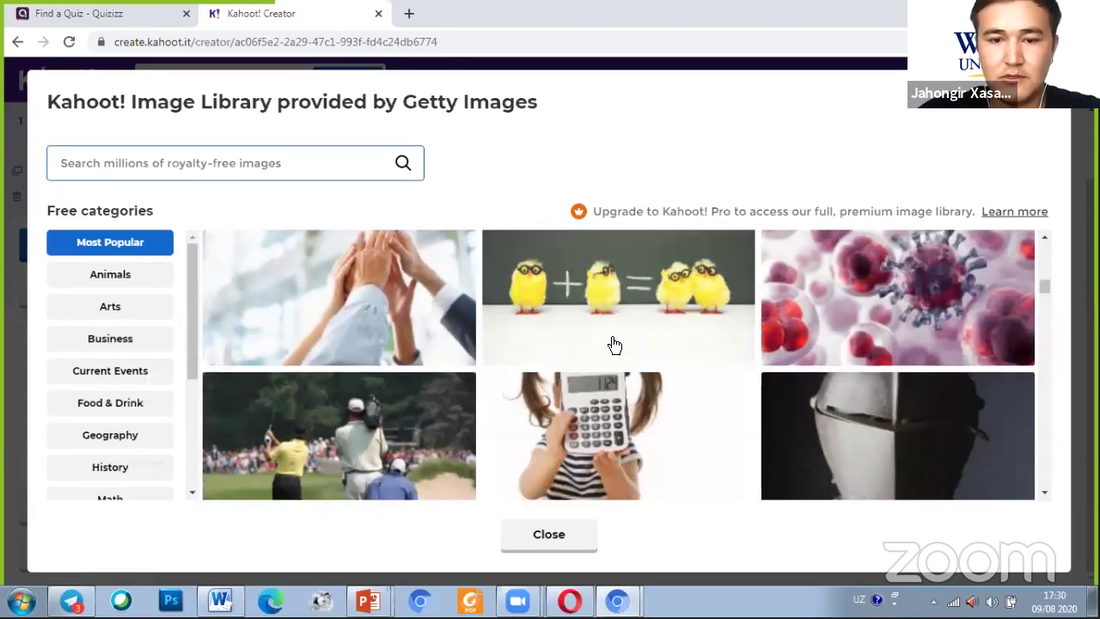
scroll(612, 344, "up", 3)
left_click(615, 383)
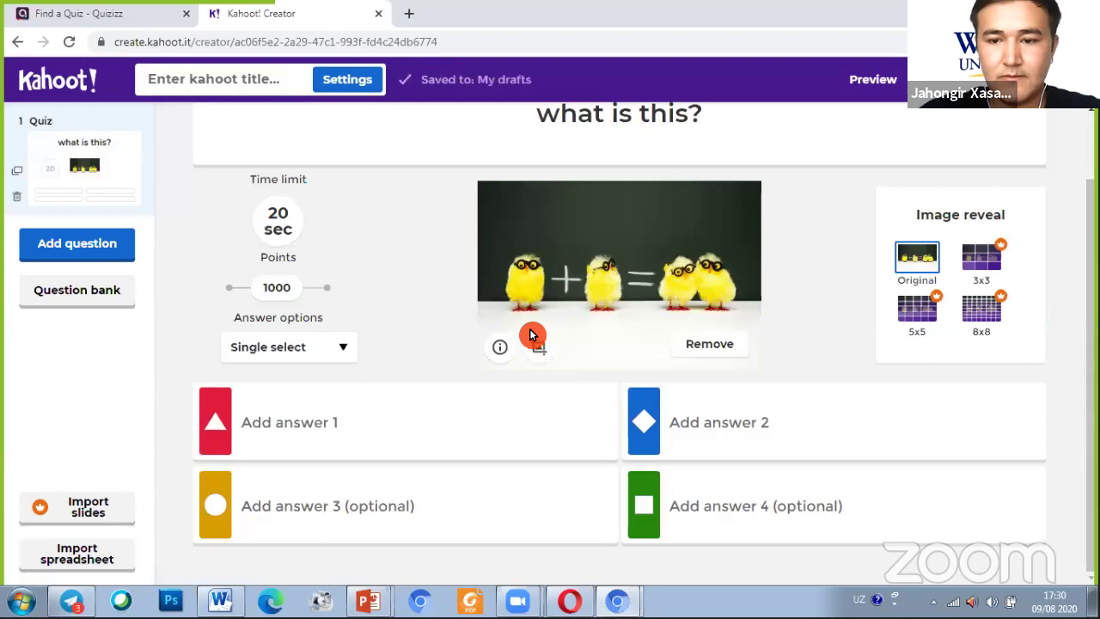
left_click(676, 317)
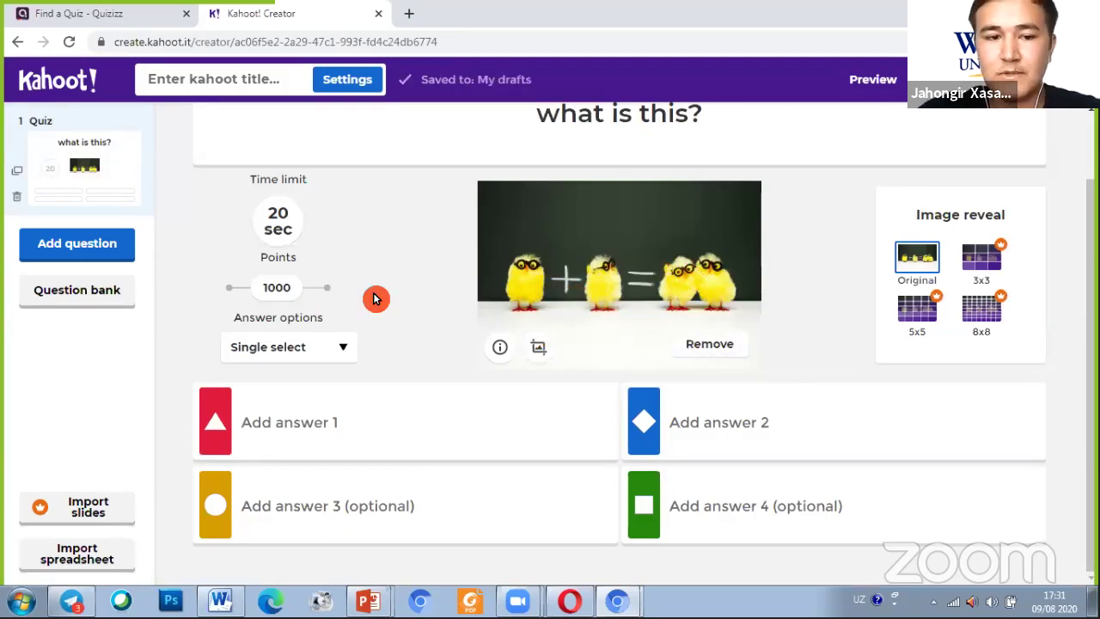
- Enter "dogs" as answer 1, "cats" as answer 3 and "lion" as answer 2
left_click(342, 421)
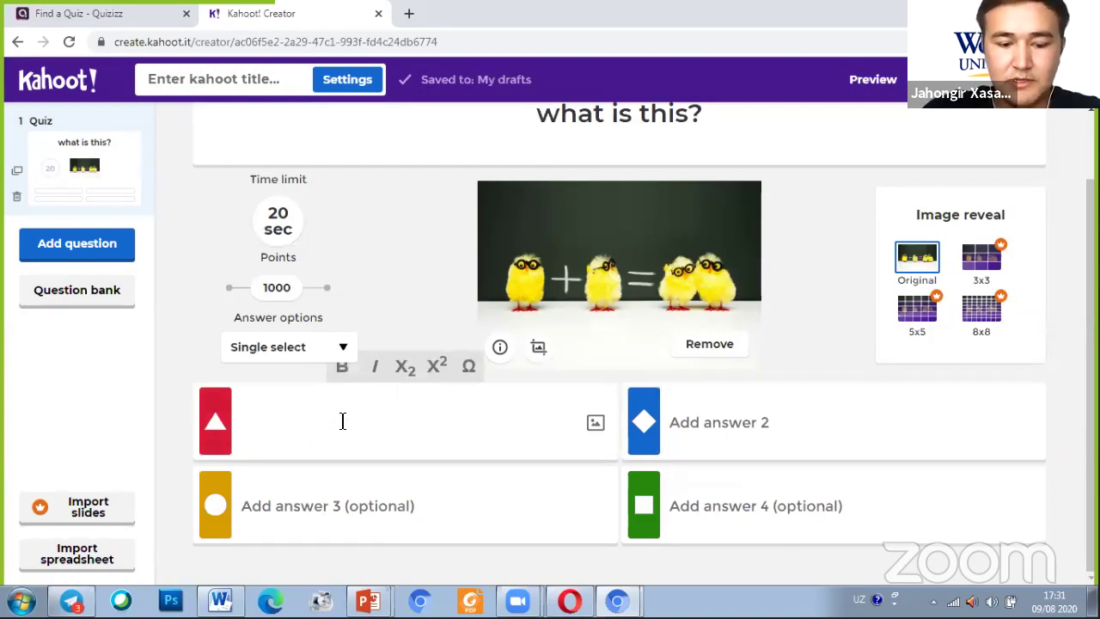
type("do")
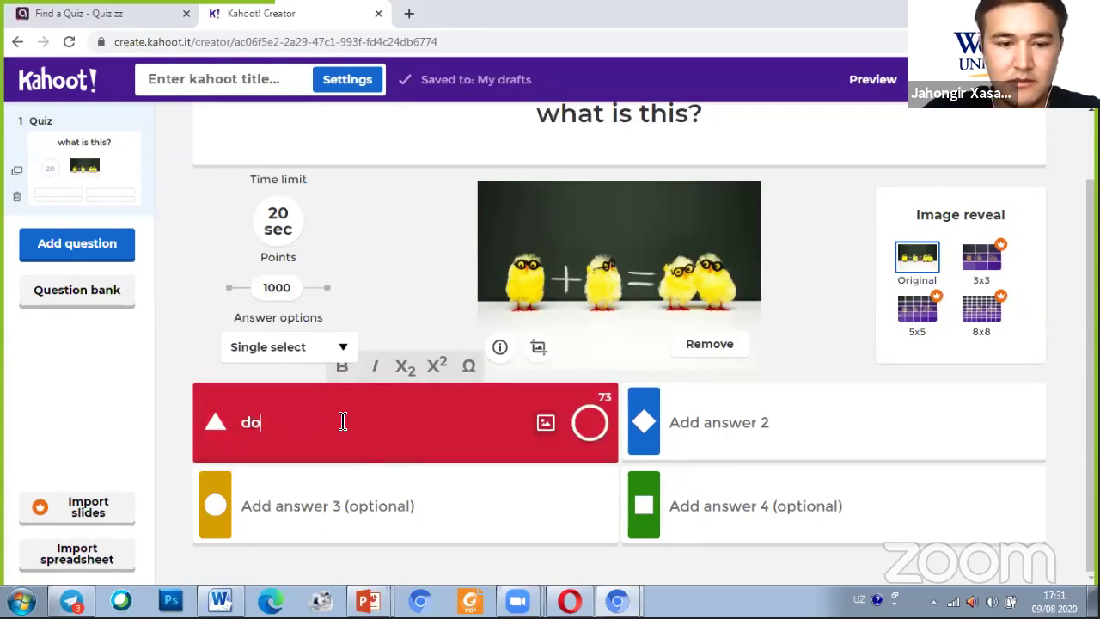
type("gs")
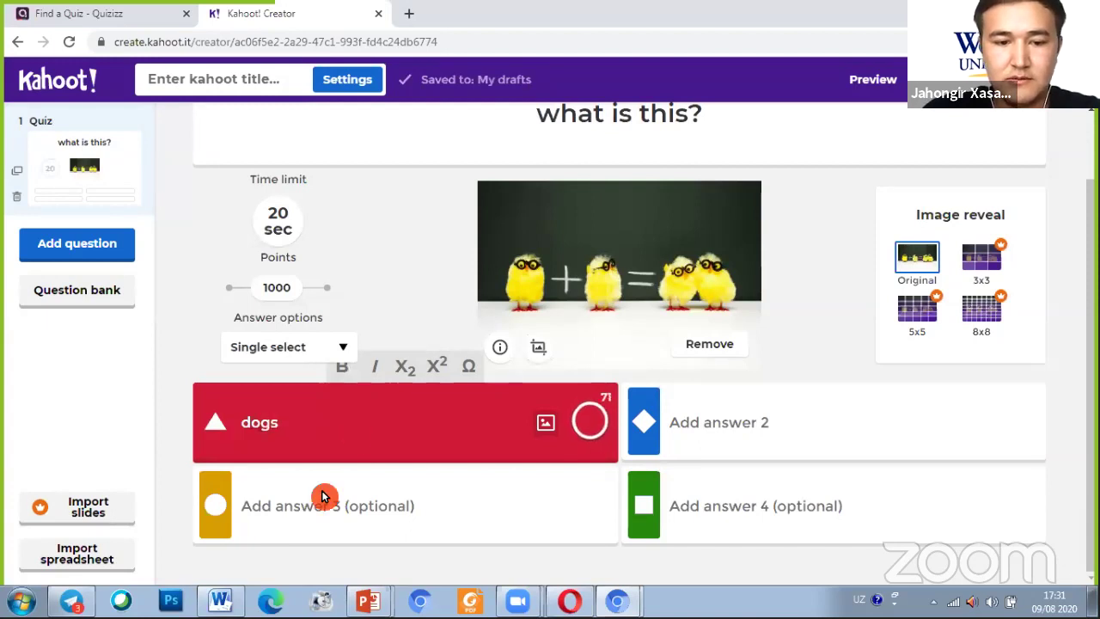
left_click(338, 504)
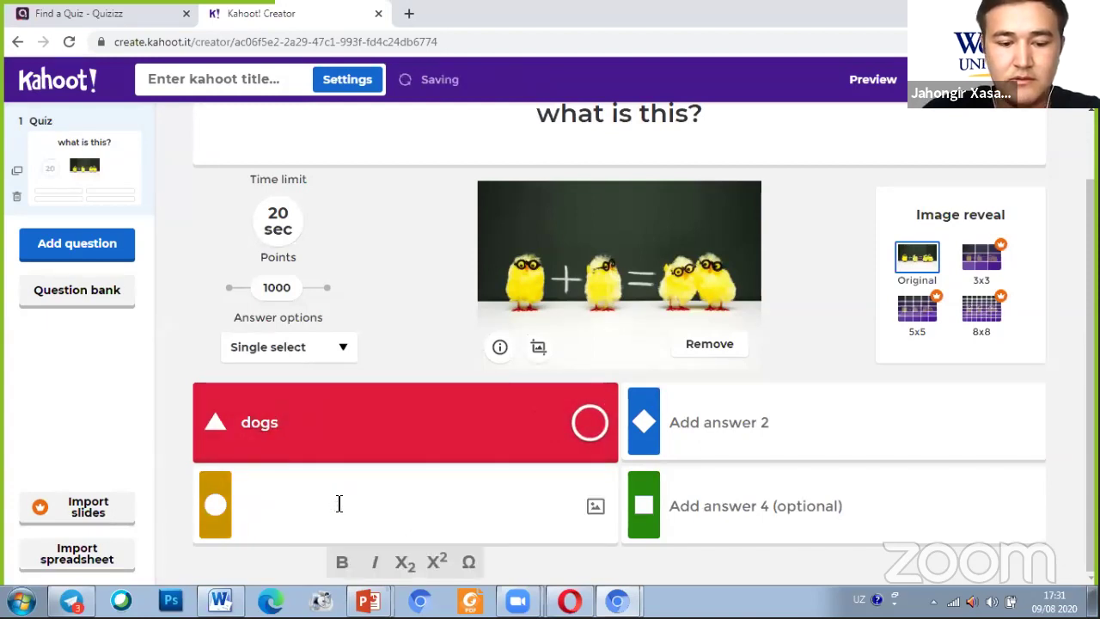
type("cats")
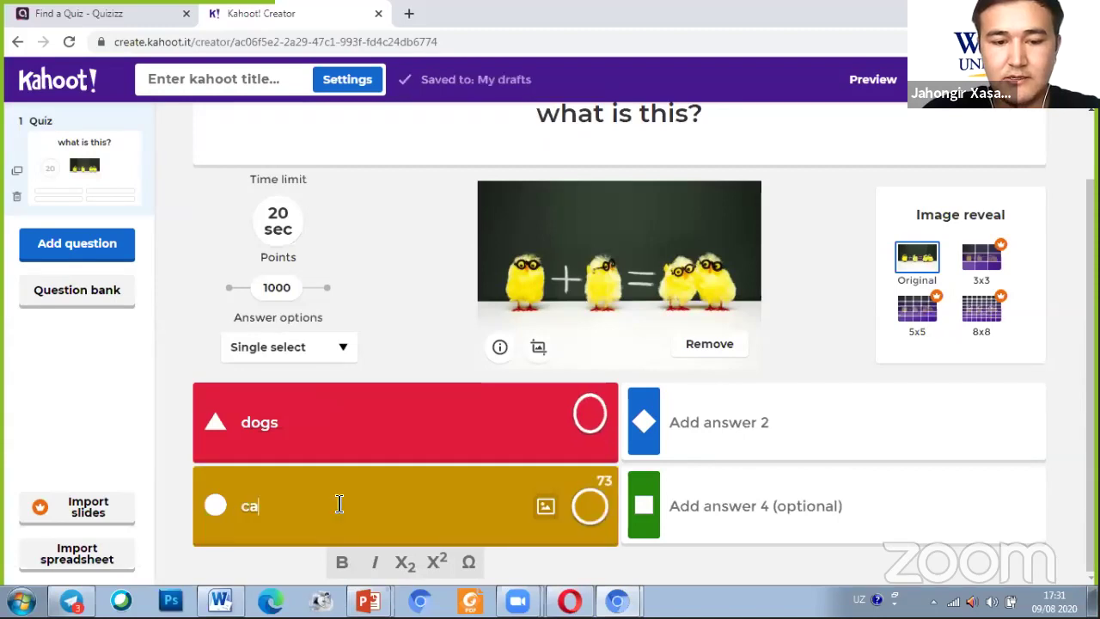
left_click(711, 438)
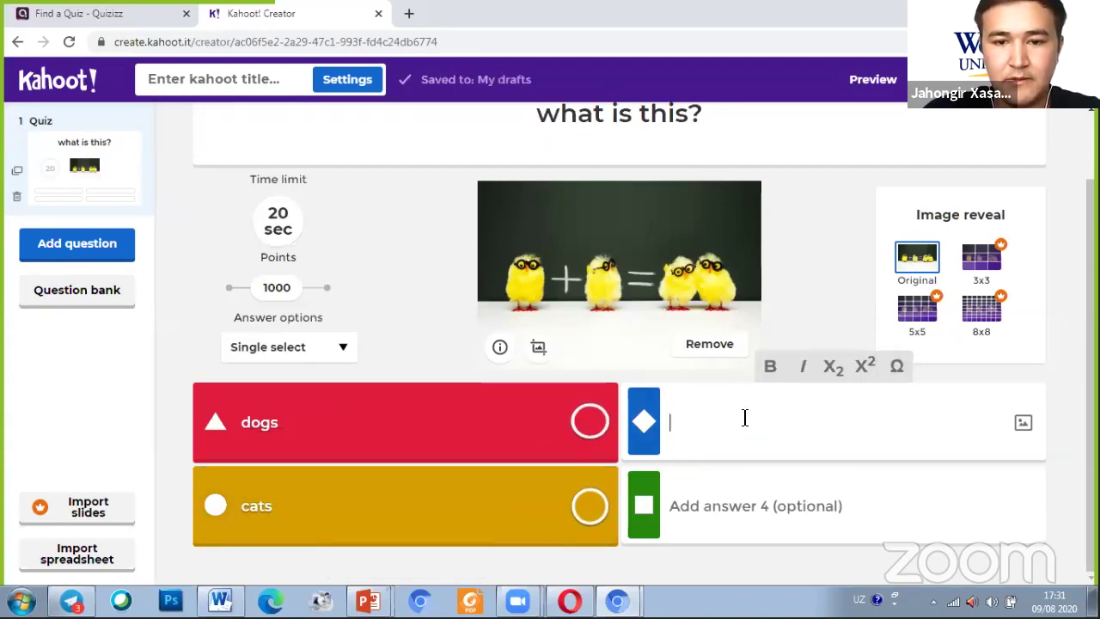
type("lion")
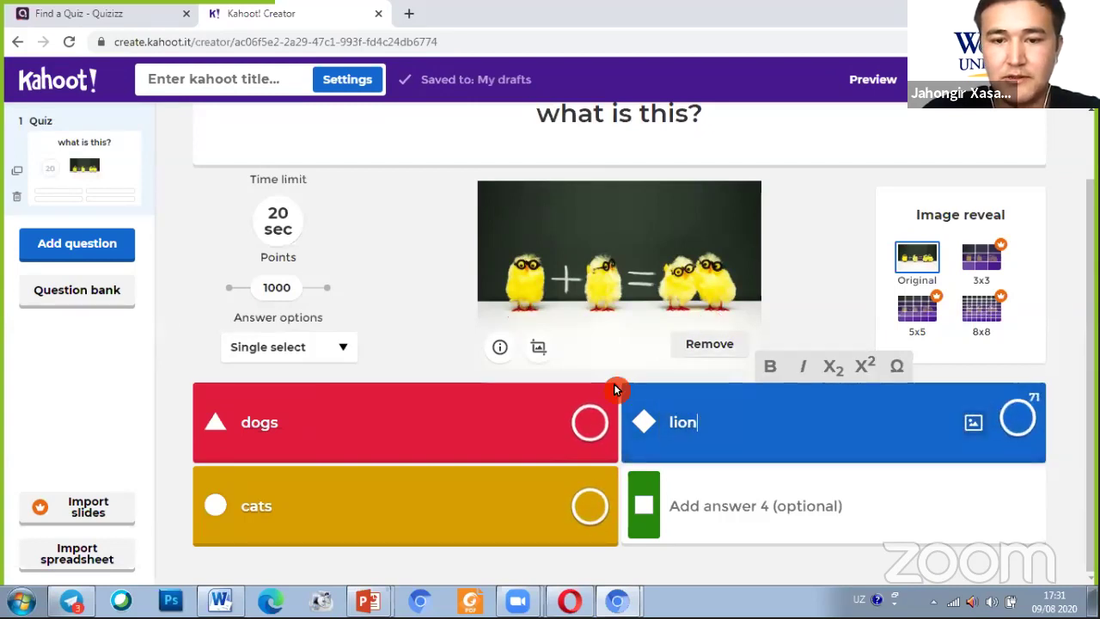
- Enter "chickens" as answer 4 and mark it as the correct answer
left_click(727, 514)
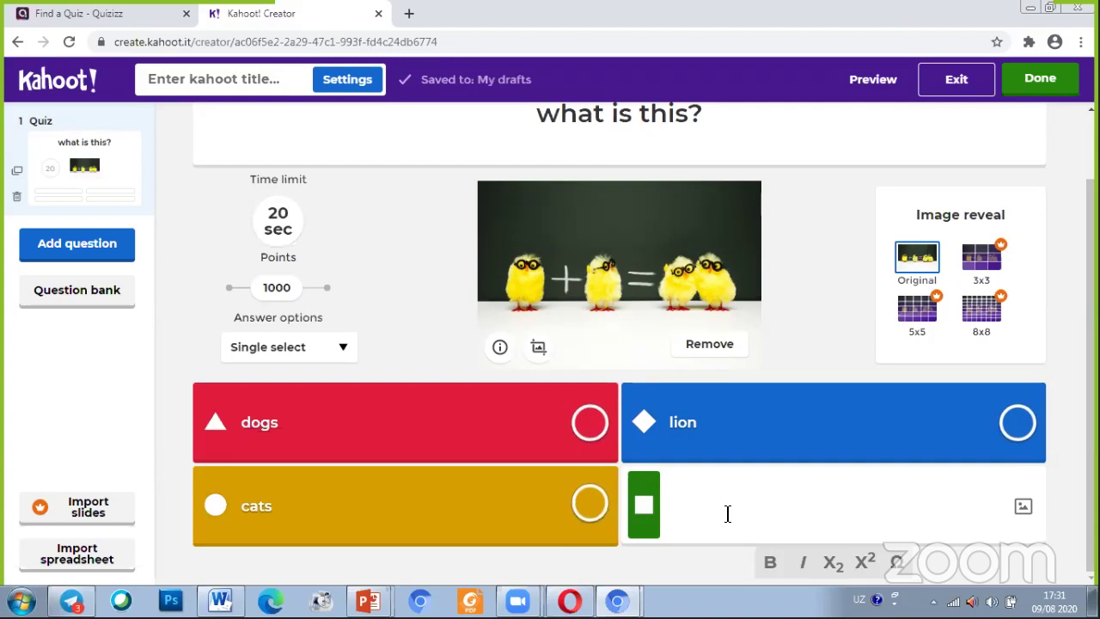
type("chicke")
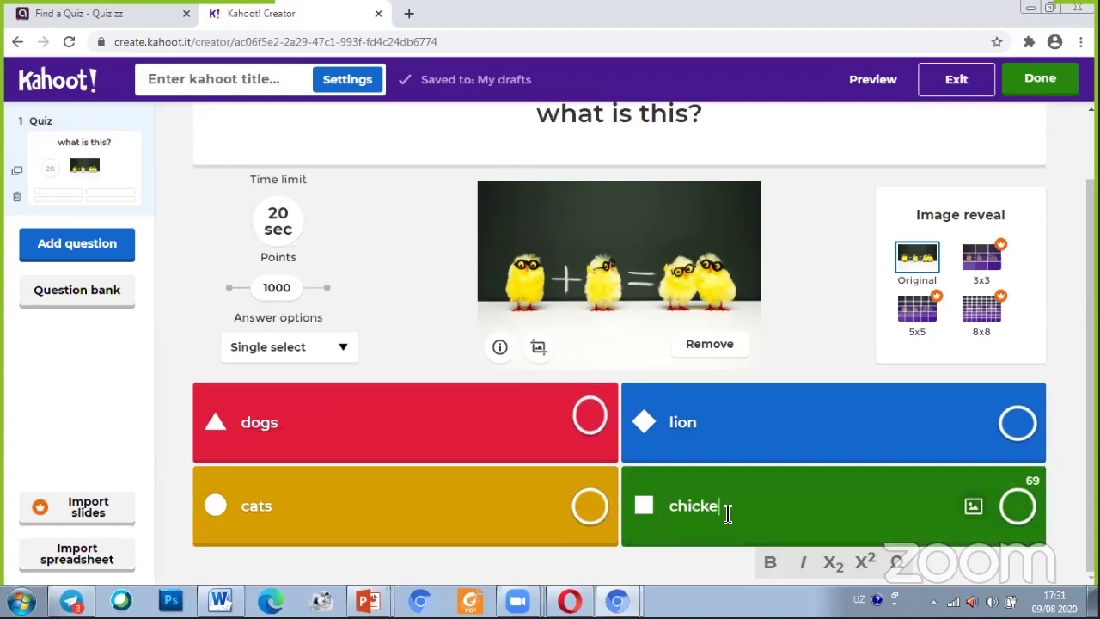
type("ns")
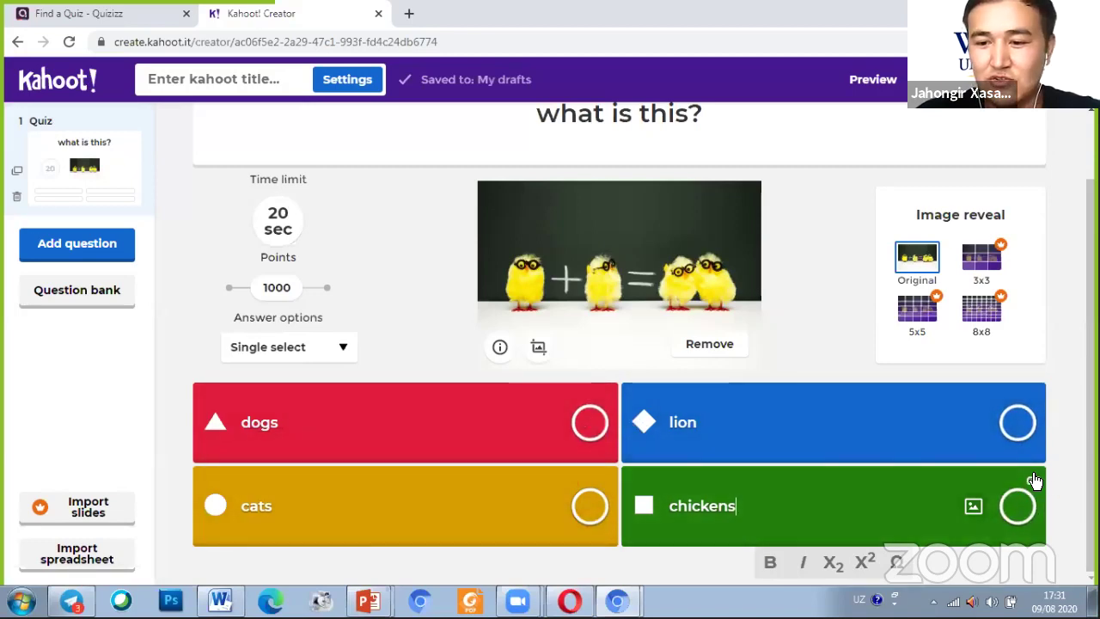
left_click(1020, 514)
left_click(1019, 522)
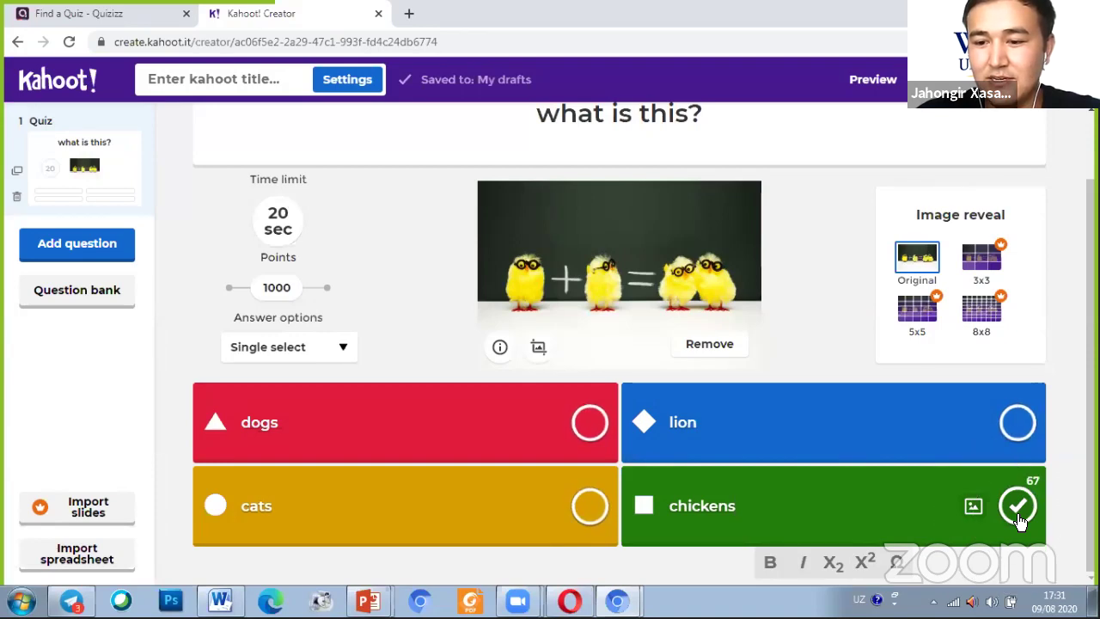
- Switch the correct answer from chickens to dogs and back to chickens
left_click(589, 433)
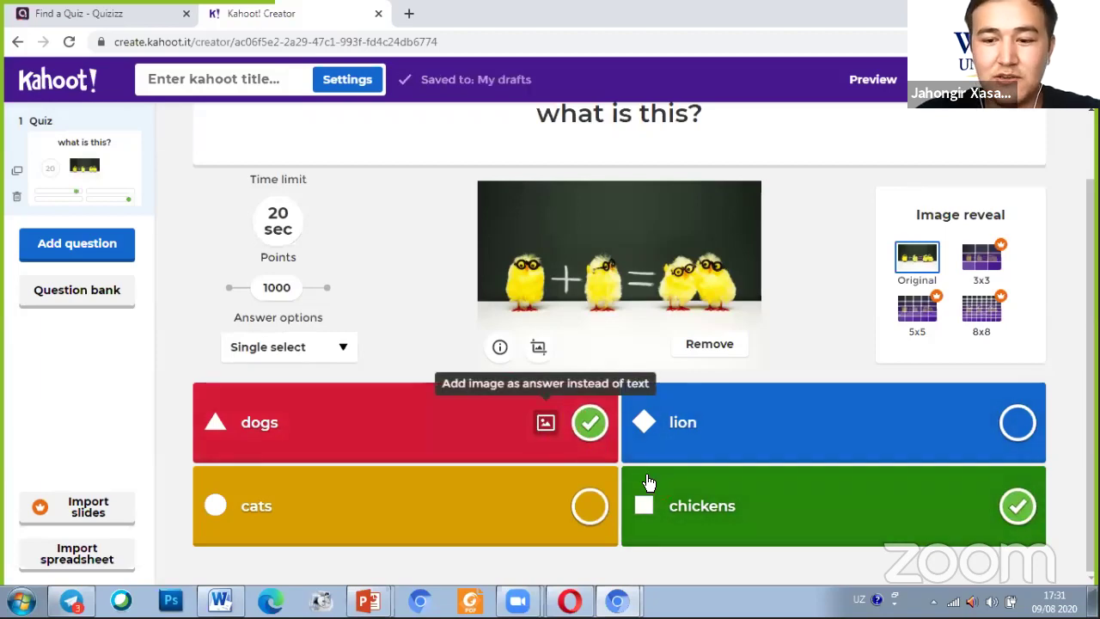
left_click(1021, 510)
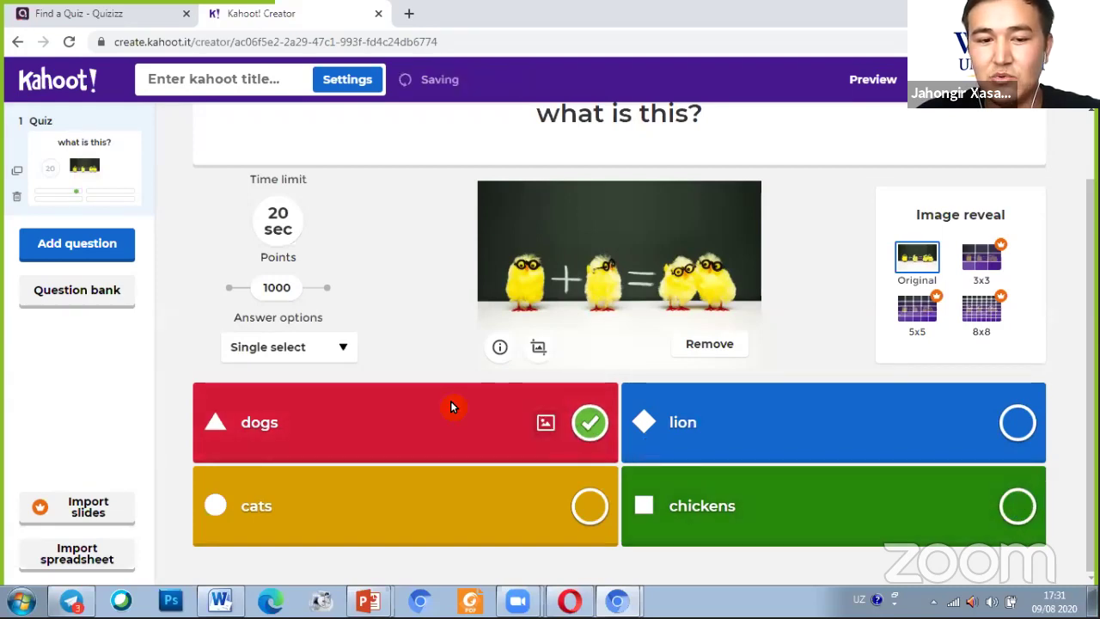
left_click(590, 420)
left_click(1019, 509)
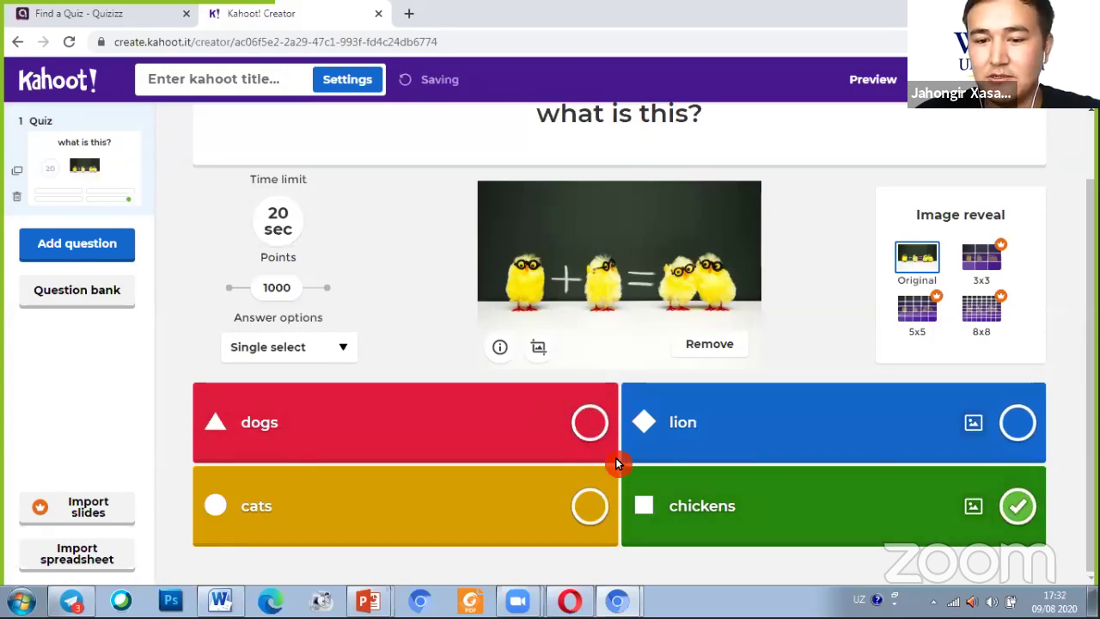
- Mark dogs, cats and lion as correct alongside chickens, and restore chickens as the only correct answer
left_click(589, 422)
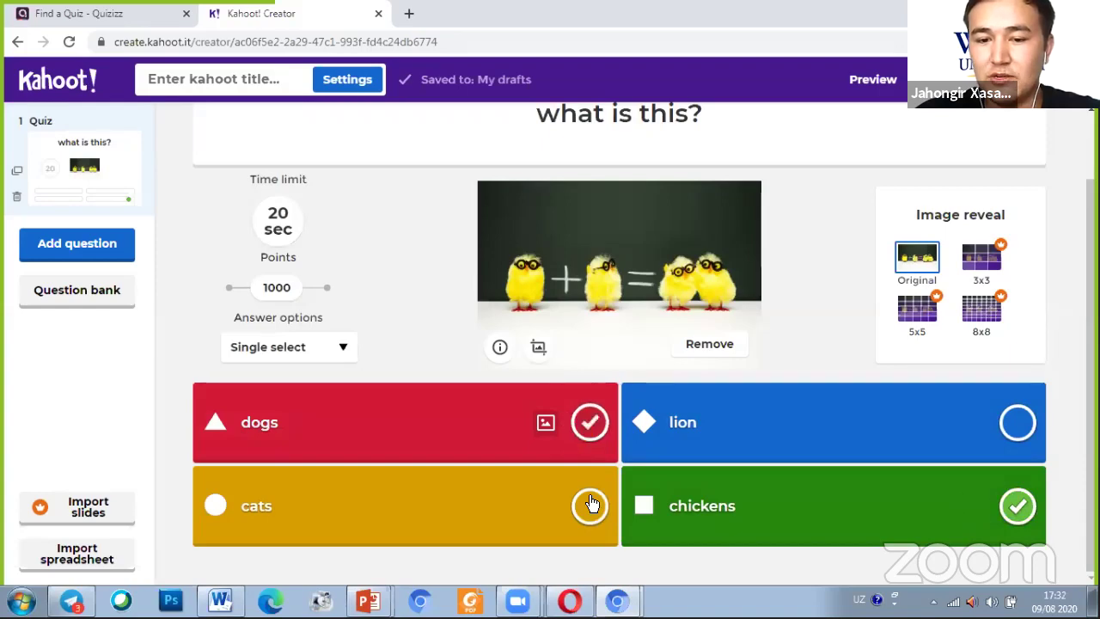
left_click(591, 505)
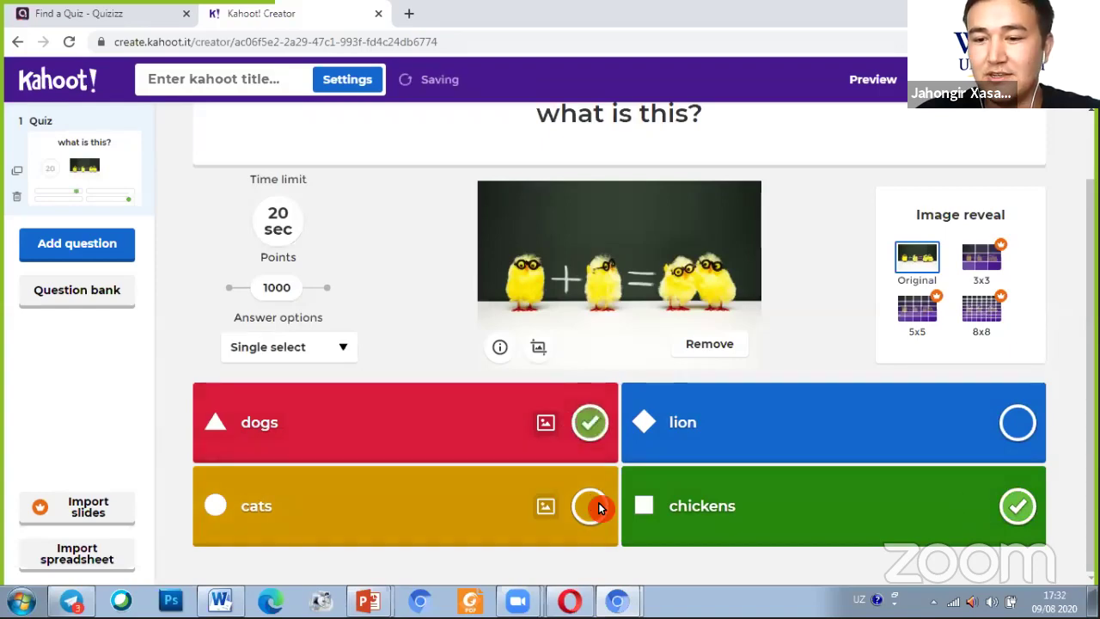
left_click(1018, 422)
left_click(1018, 422)
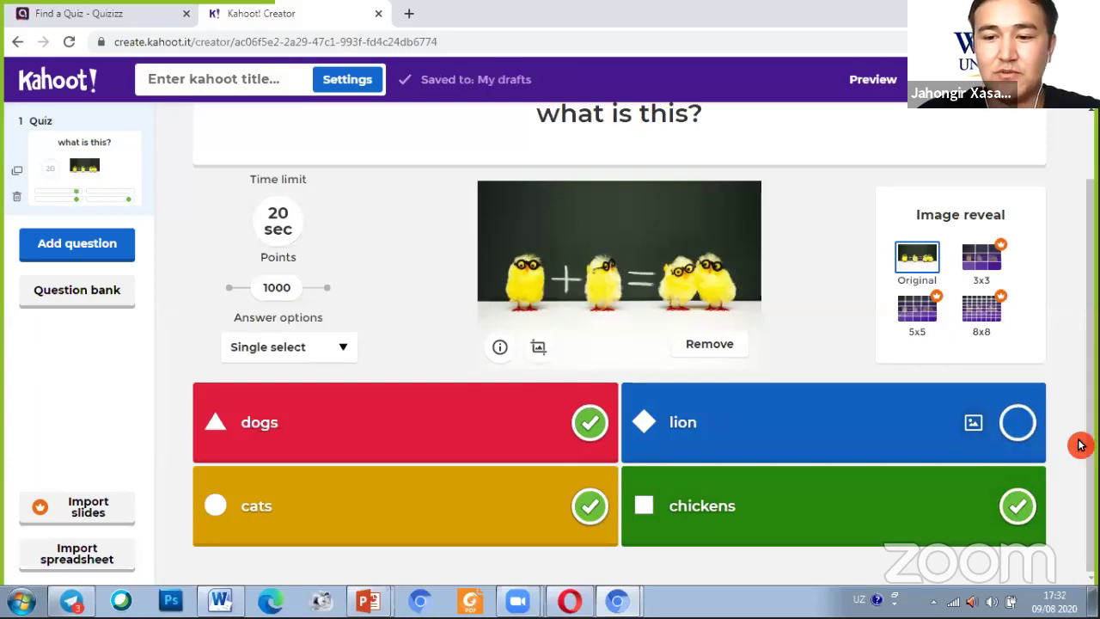
left_click(1016, 434)
left_click(1023, 443)
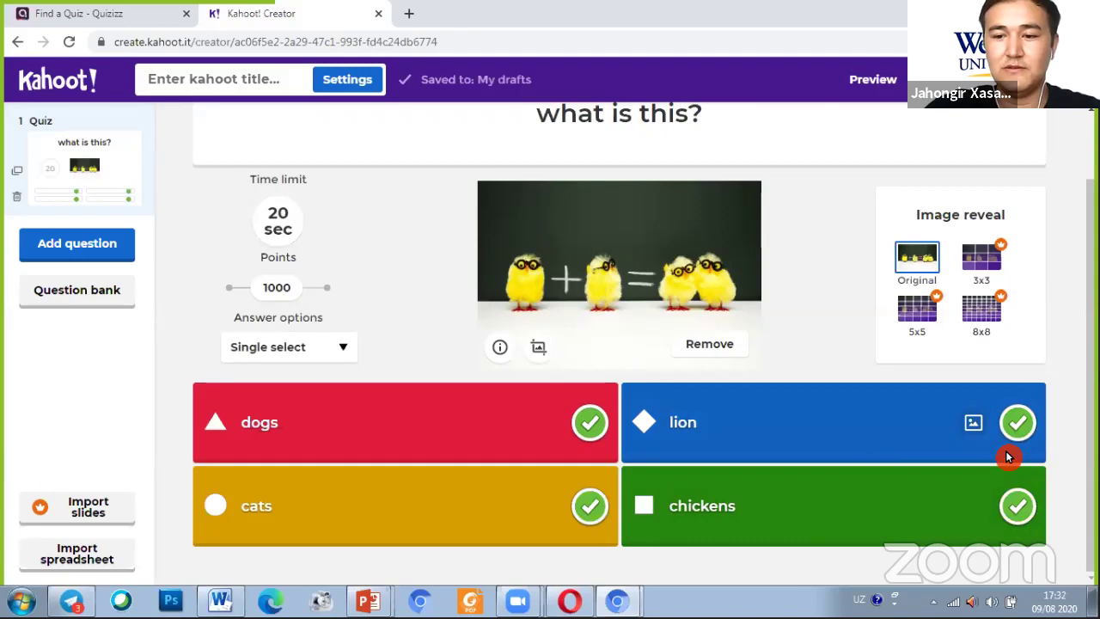
left_click(1014, 519)
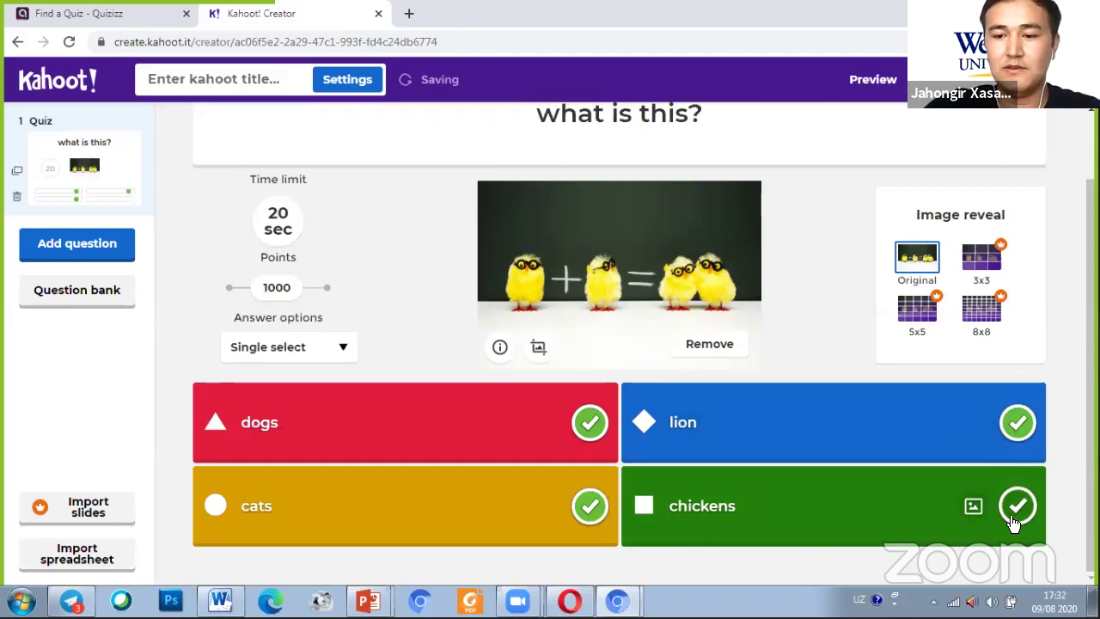
left_click(1015, 509)
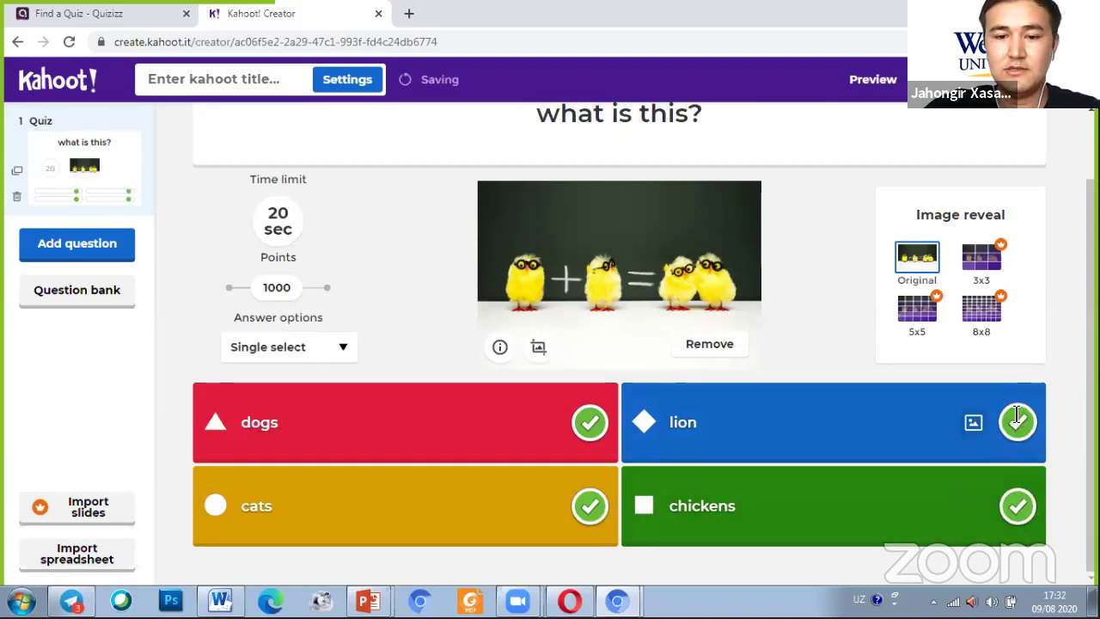
left_click(595, 428)
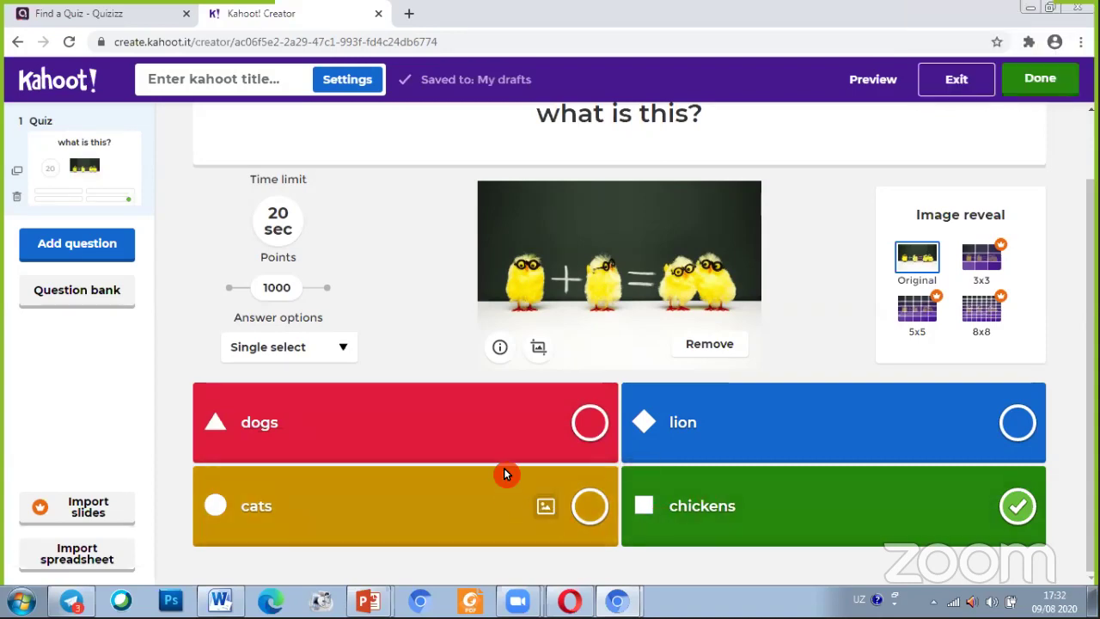
- Check which selection types the question's answer options offer, keeping Single select
left_click(344, 349)
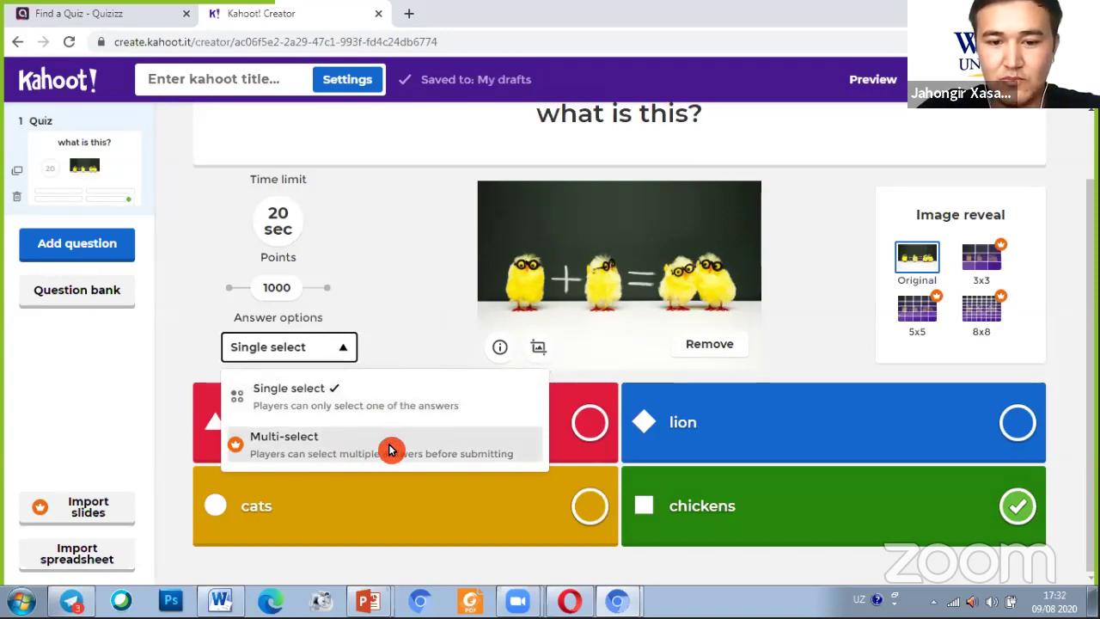
left_click(415, 326)
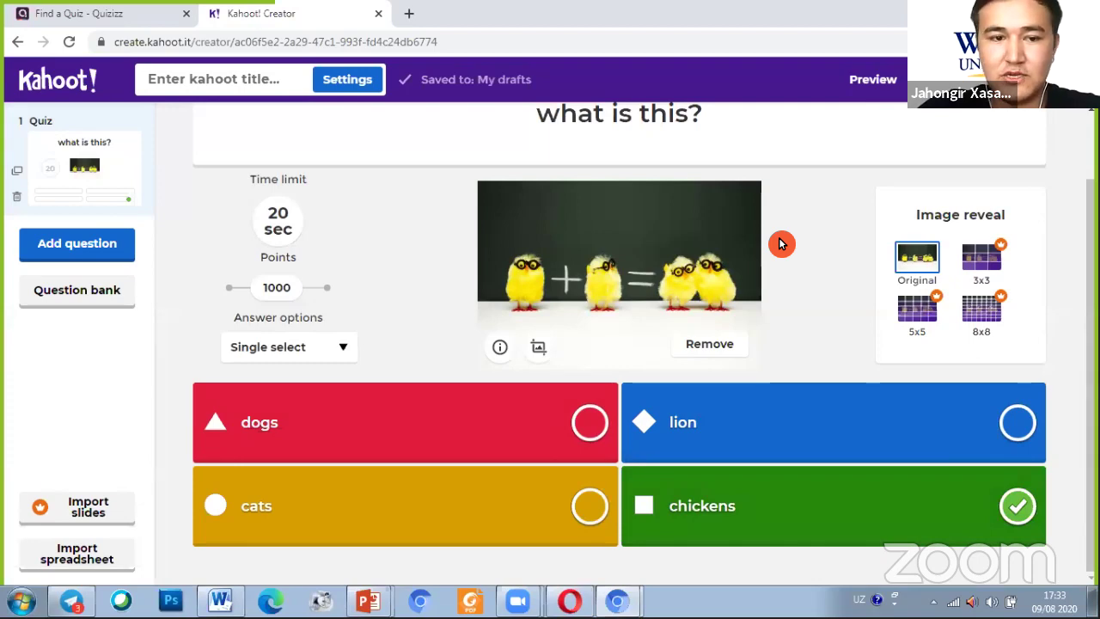
- Add a True or false question as the second question of the kahoot
left_click(89, 253)
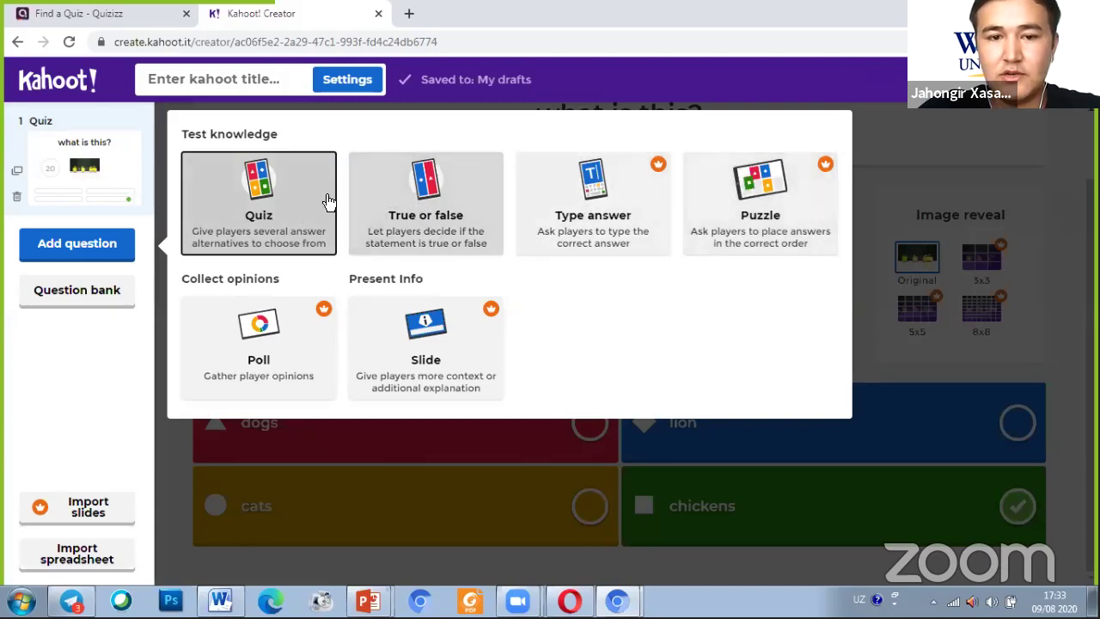
left_click(434, 205)
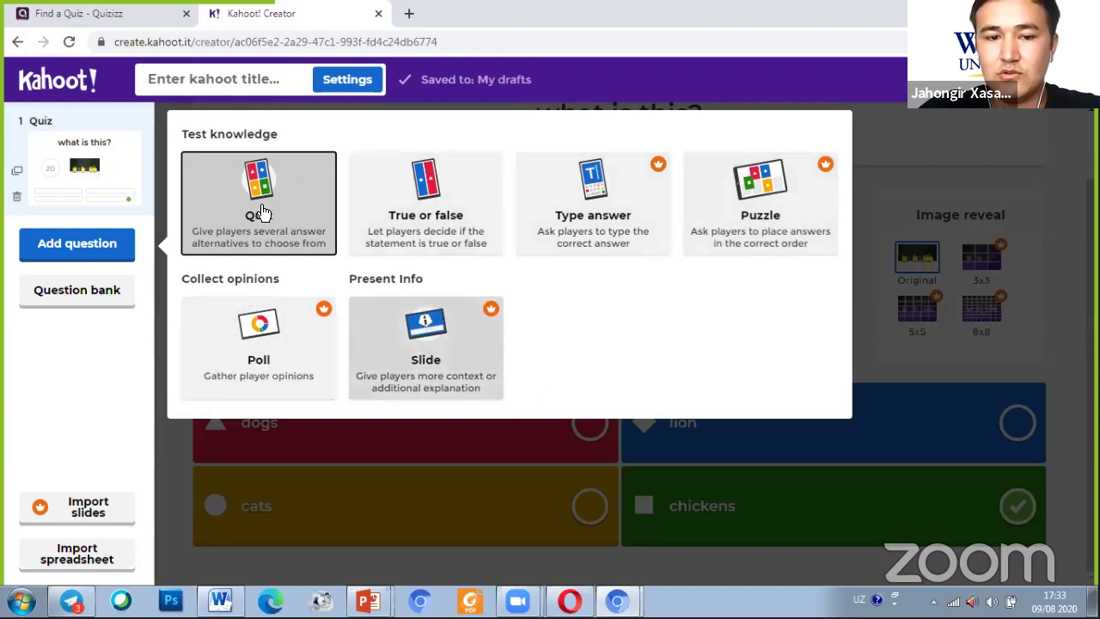
left_click(406, 199)
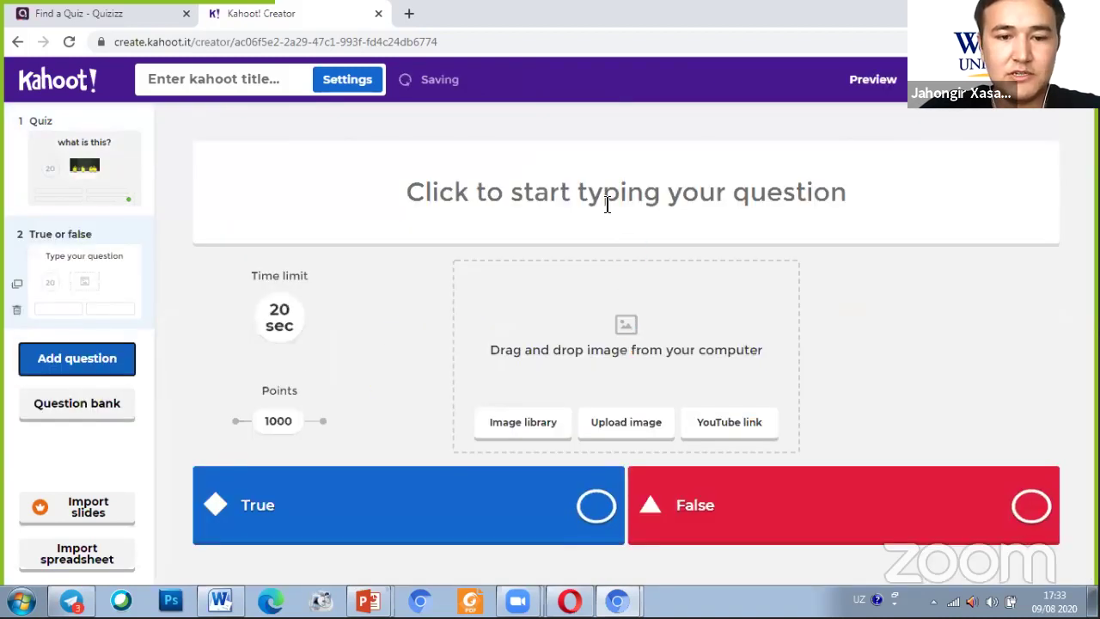
- Enter "What is this video about?" as the question text of the True or false question
left_click(607, 199)
type("w")
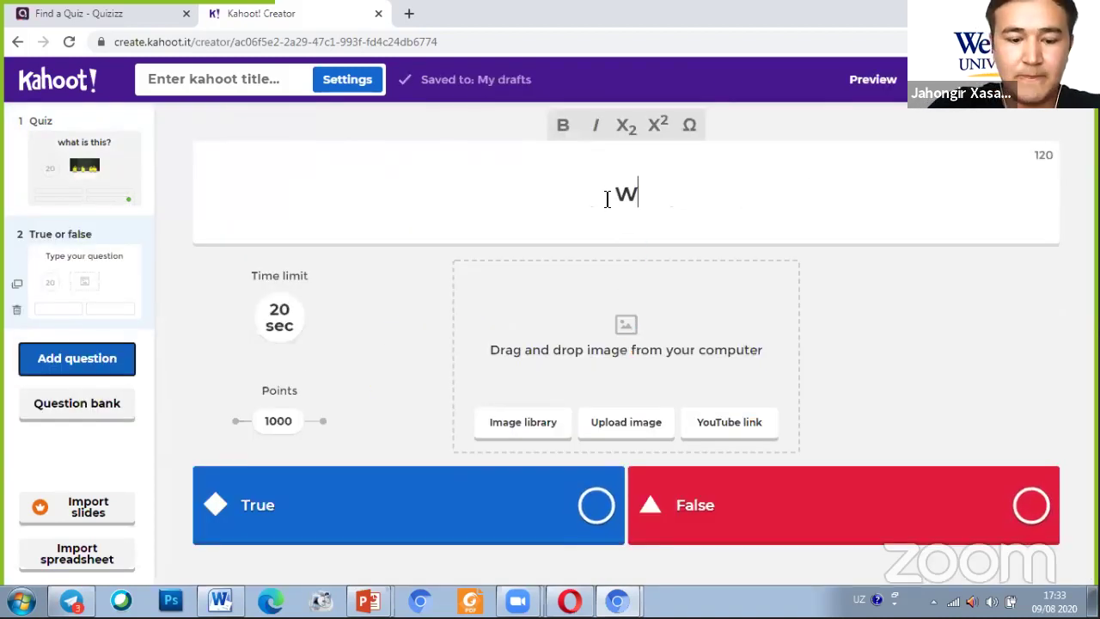
type("hat th")
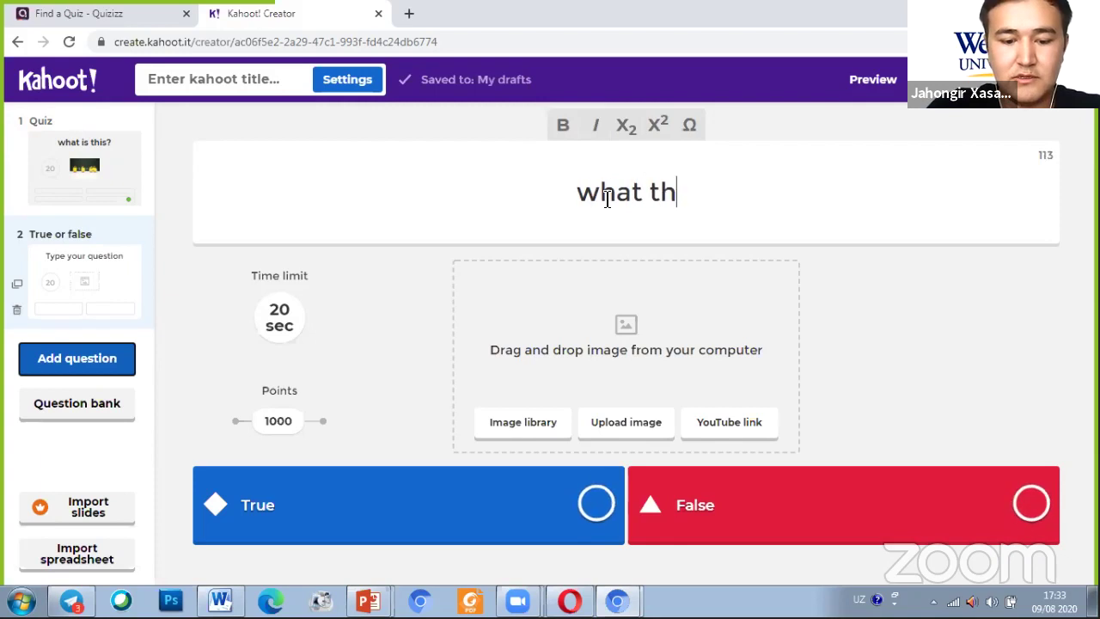
type("is v")
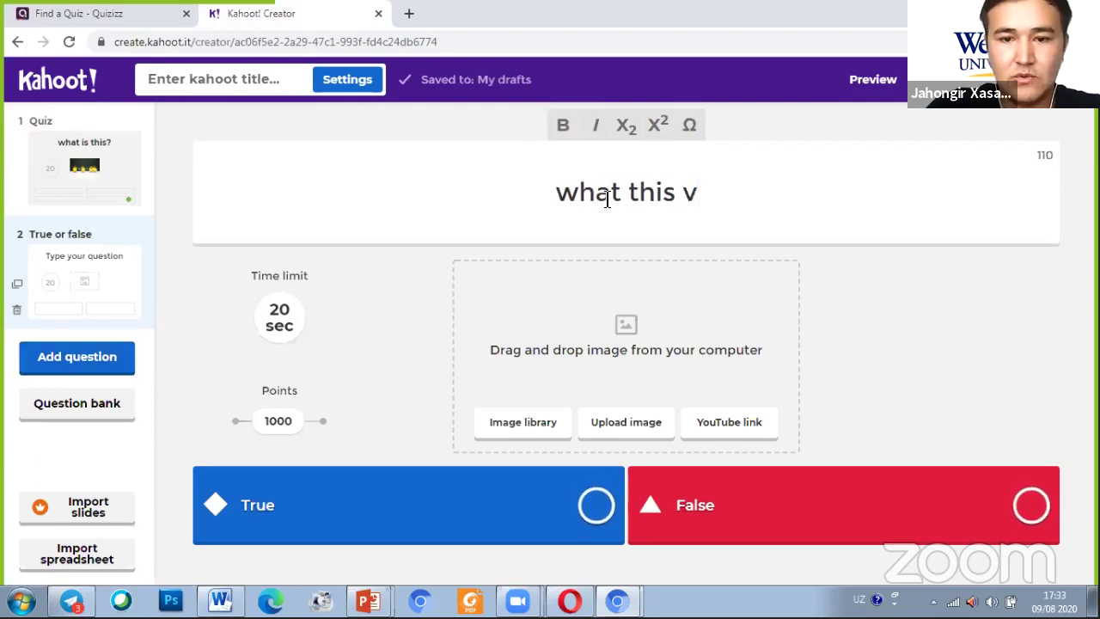
key("BackSpace")
key("BackSpace")
key("BackSpace")
key("BackSpace")
key("BackSpace")
key("BackSpace")
key("BackSpace")
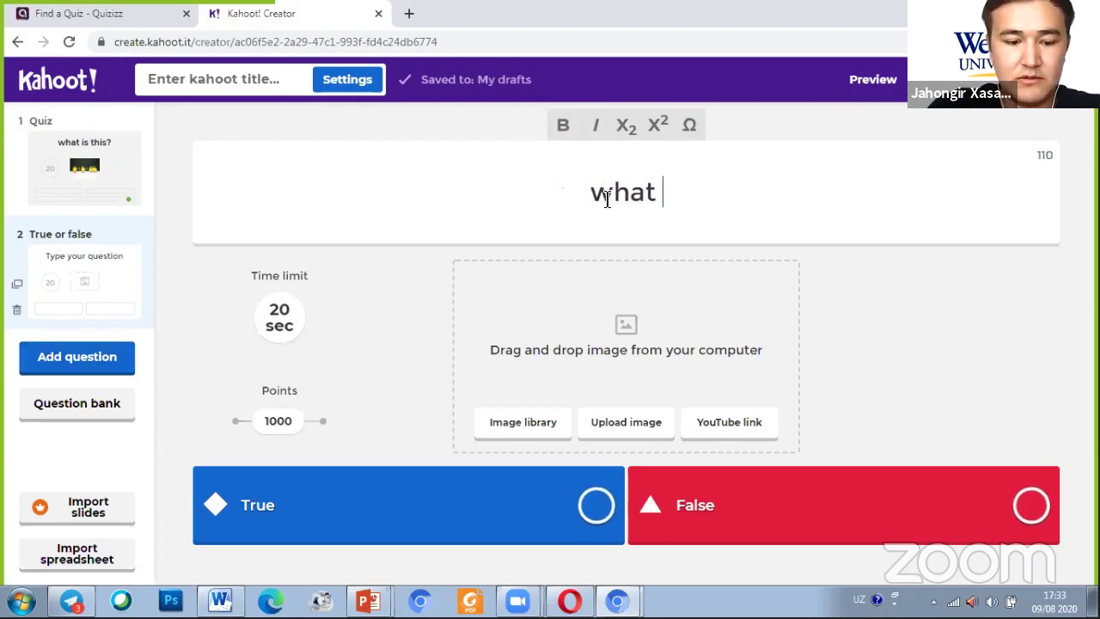
type("is this ")
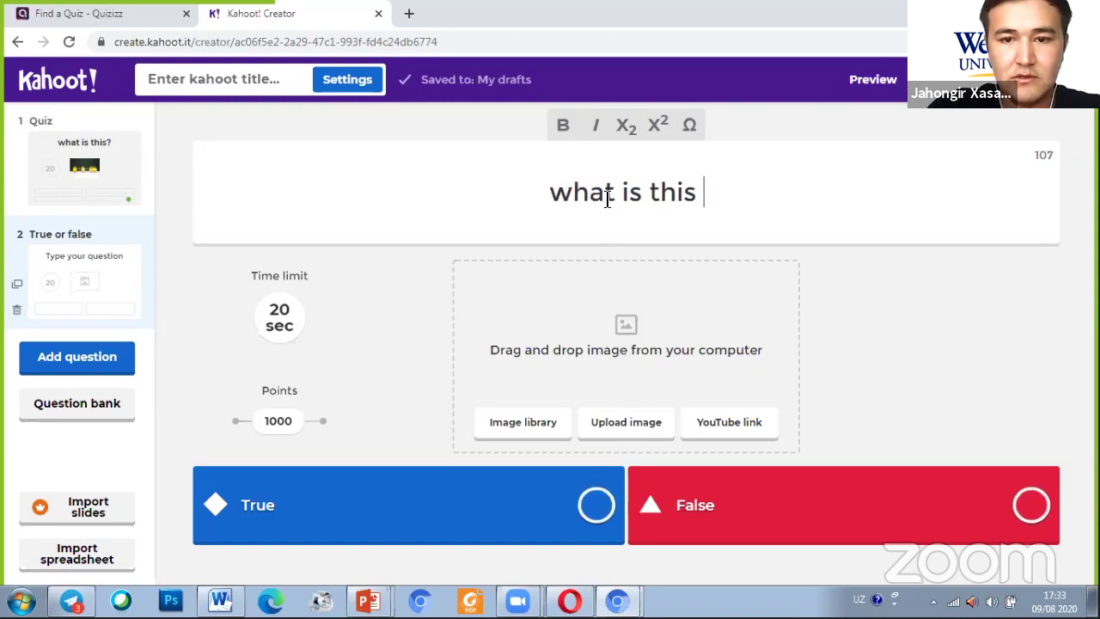
type("video ab")
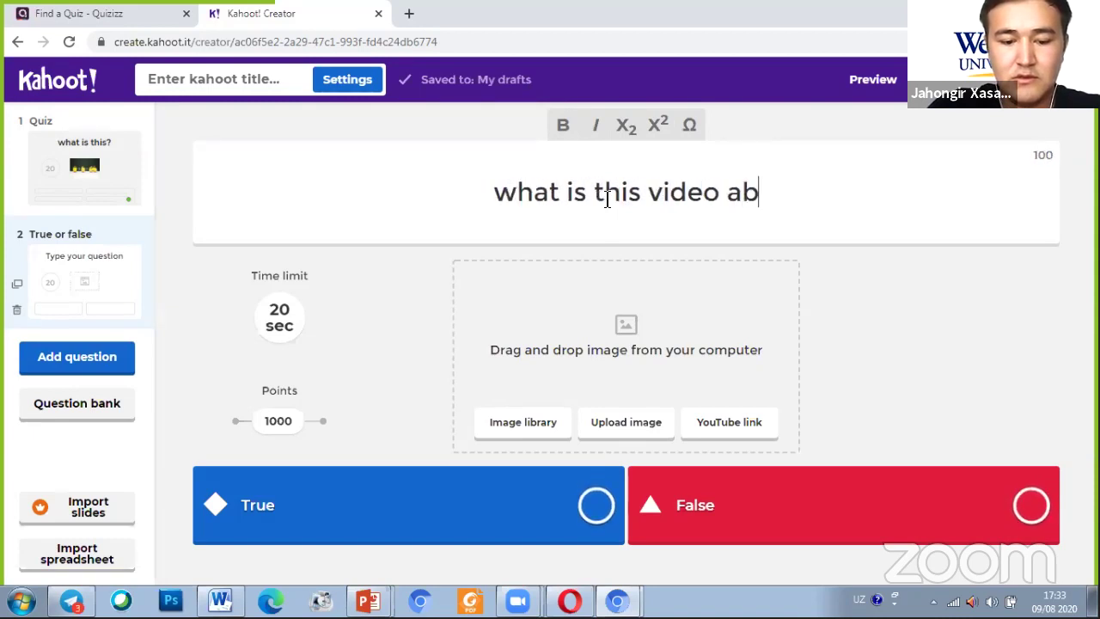
type("out ")
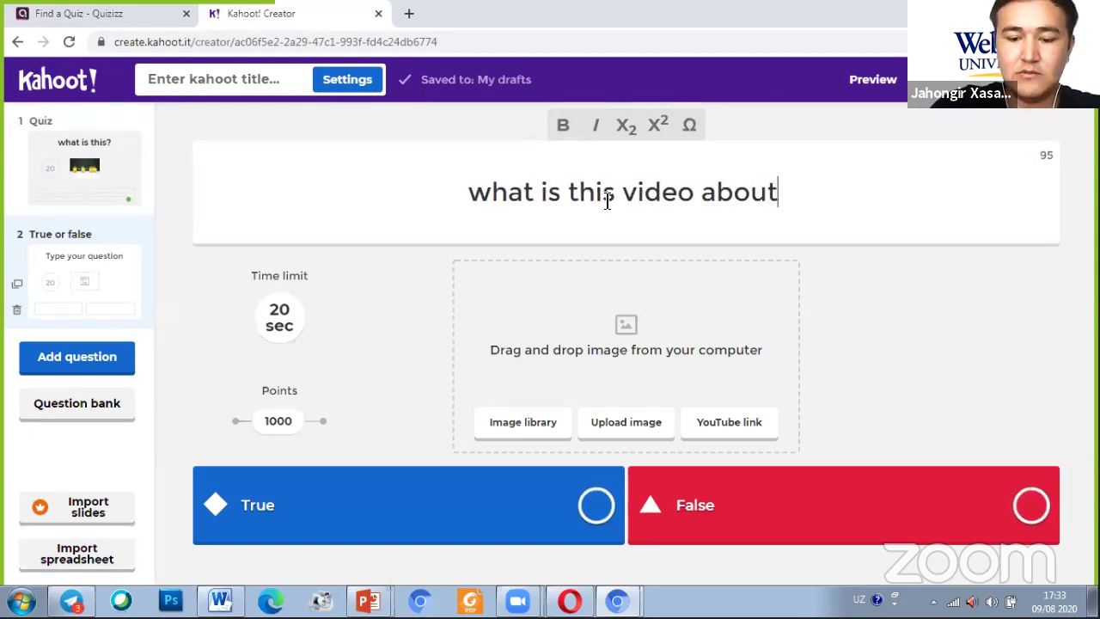
type("?")
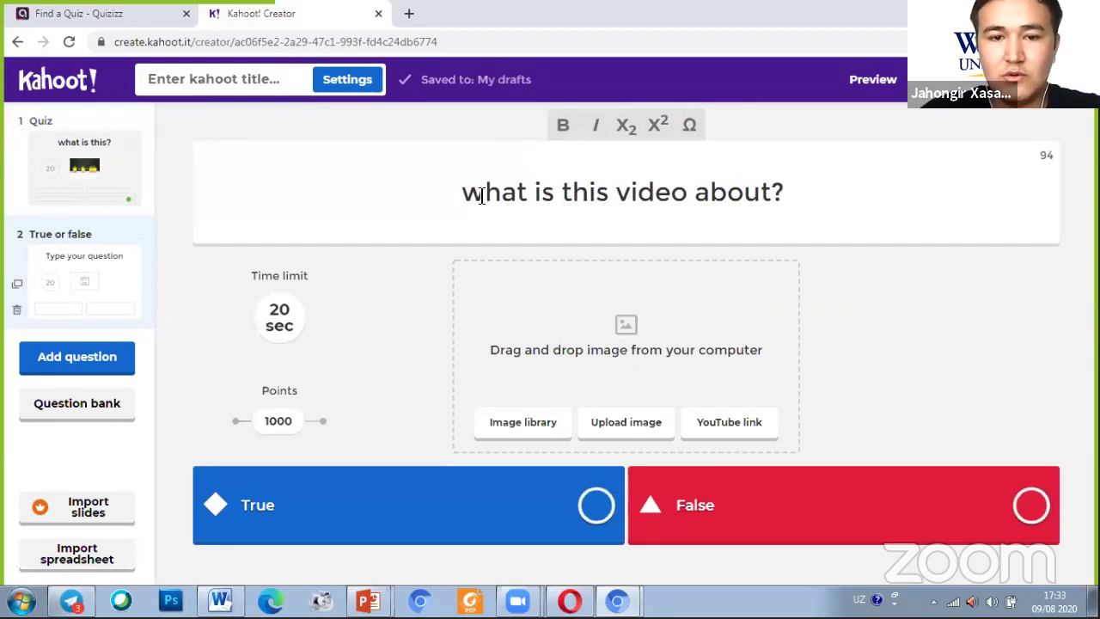
left_click(482, 193)
key("BackSpace")
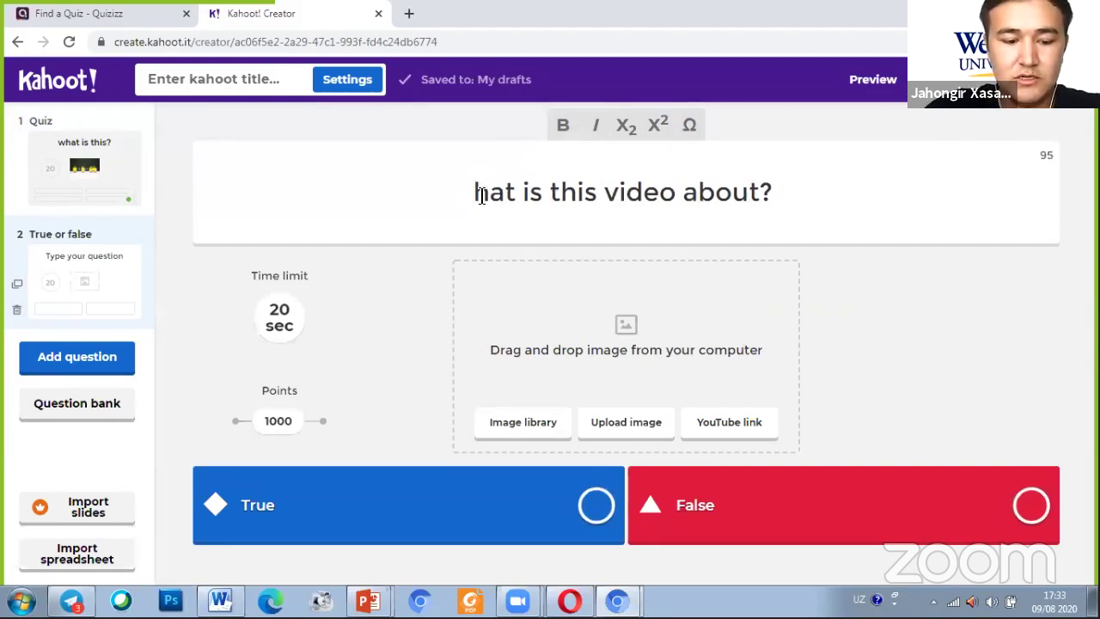
type("W")
- Make the whole question text "What is this video about?" bold
left_click_drag(460, 193, 796, 197)
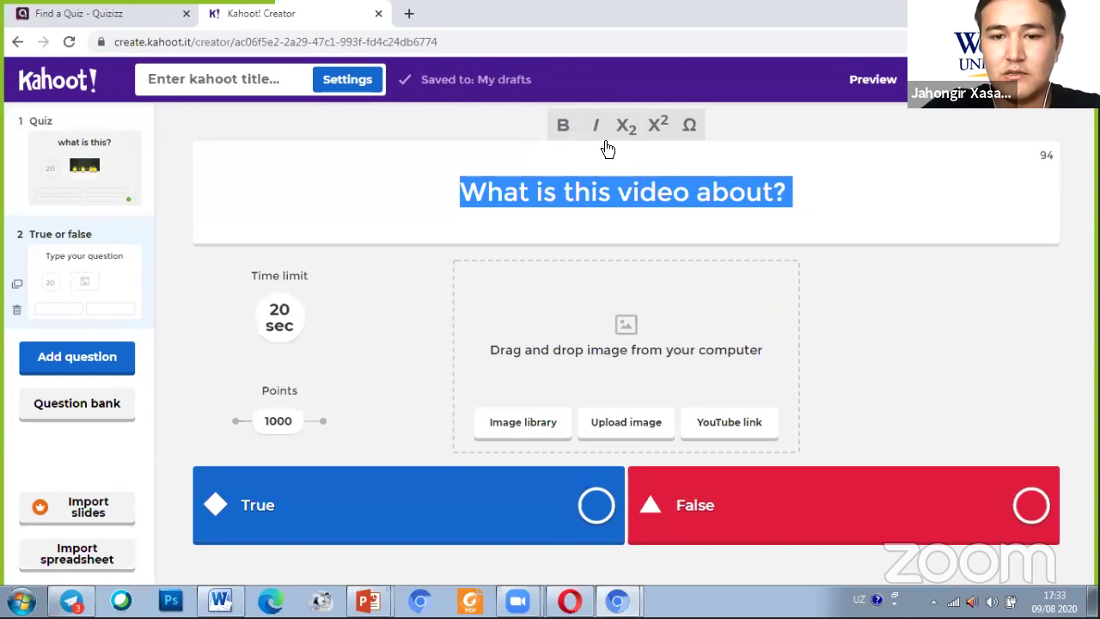
left_click(566, 127)
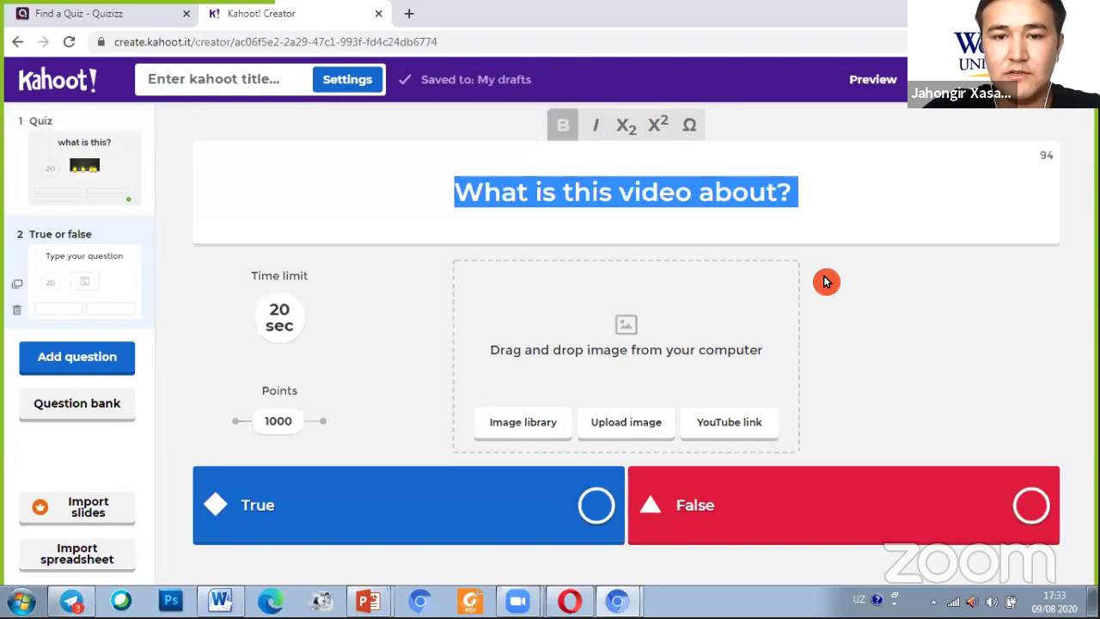
left_click(815, 228)
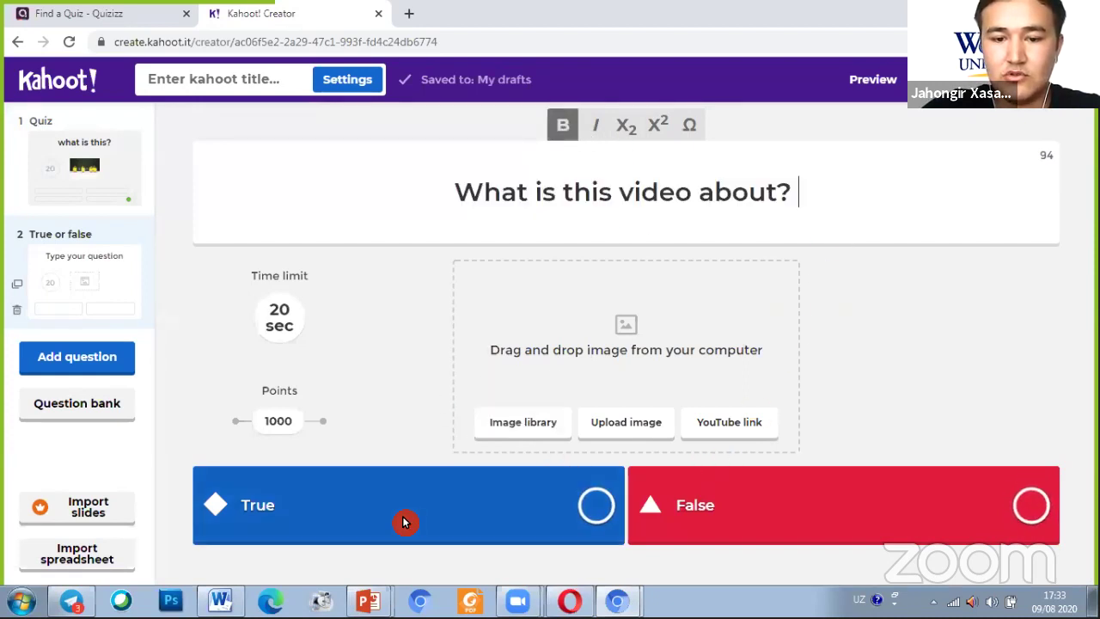
double_click(624, 194)
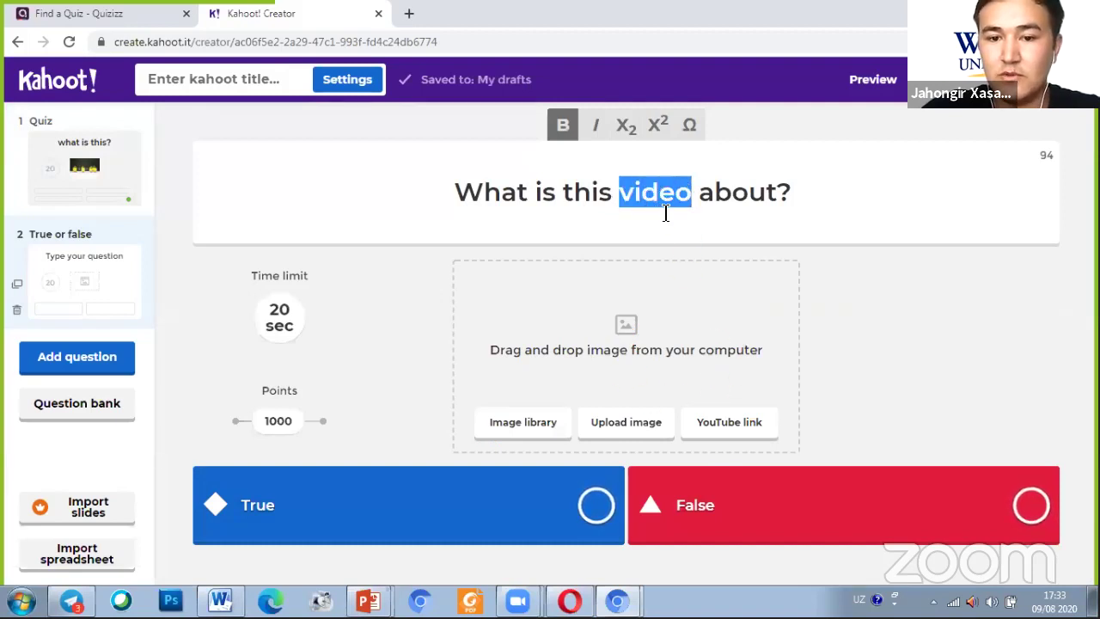
left_click(729, 432)
left_click(730, 432)
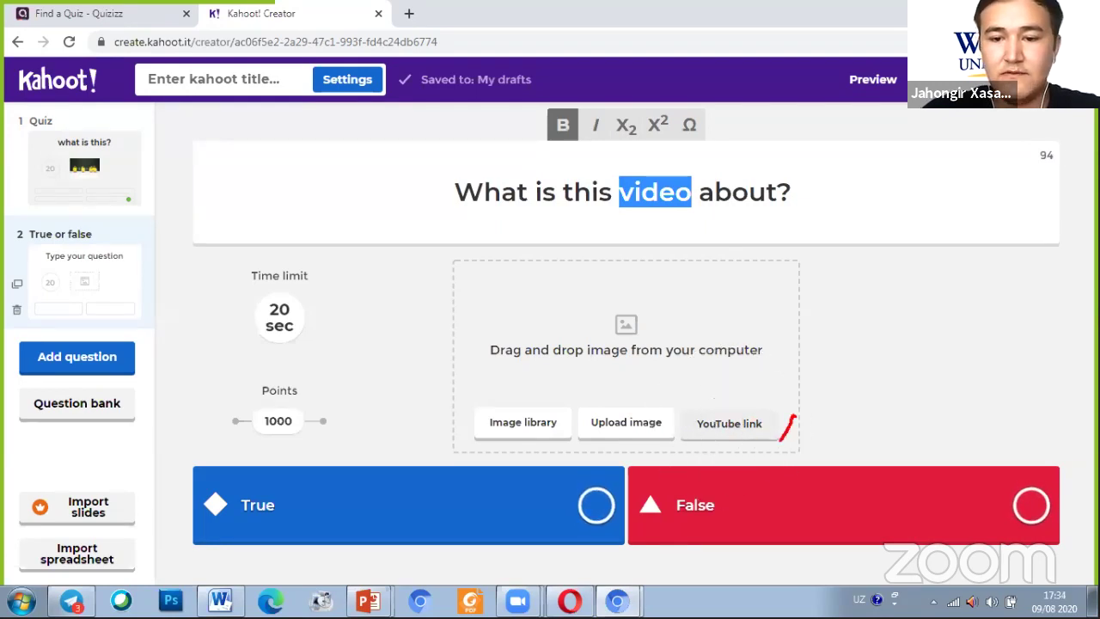
mouse_move(781, 440)
left_mouse_down()
mouse_move(672, 400)
mouse_move(798, 416)
left_mouse_up()
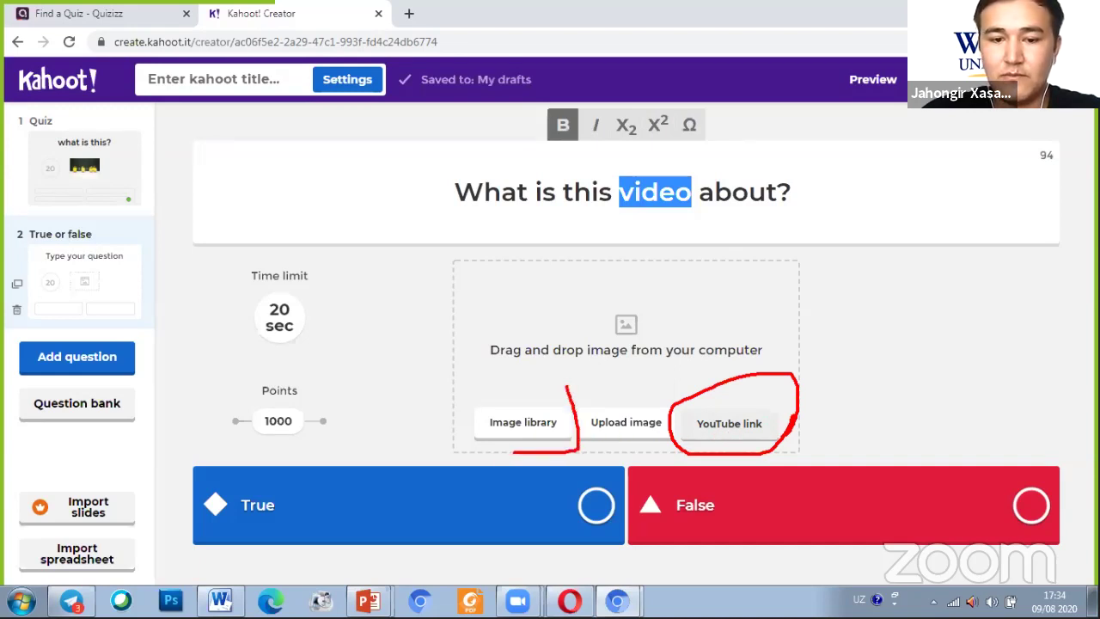
left_click_drag(458, 414, 569, 383)
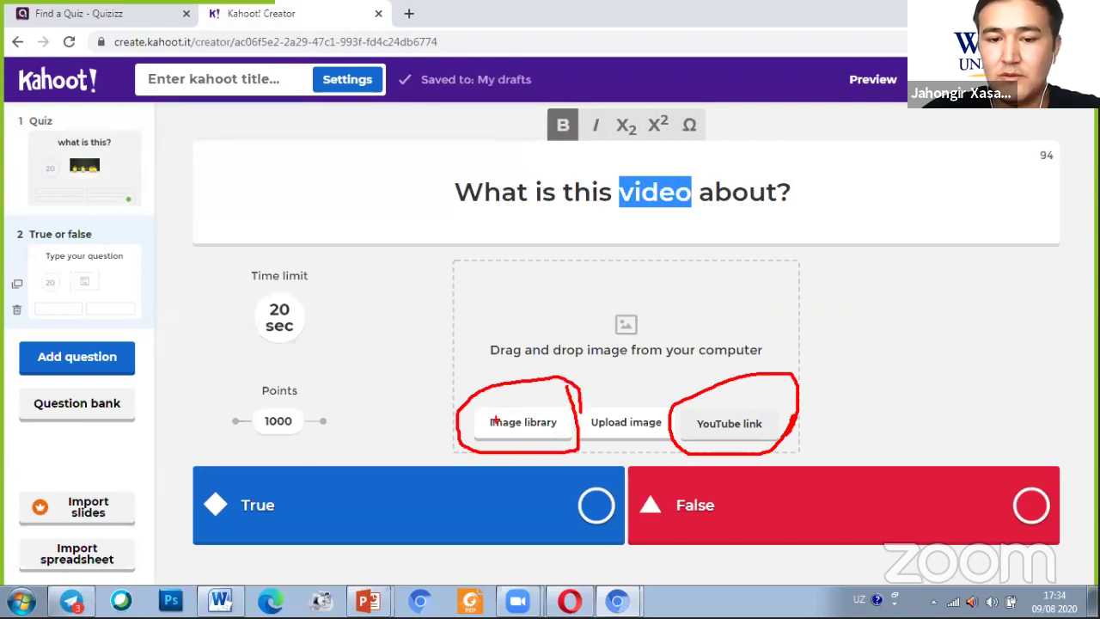
left_click_drag(640, 394, 616, 397)
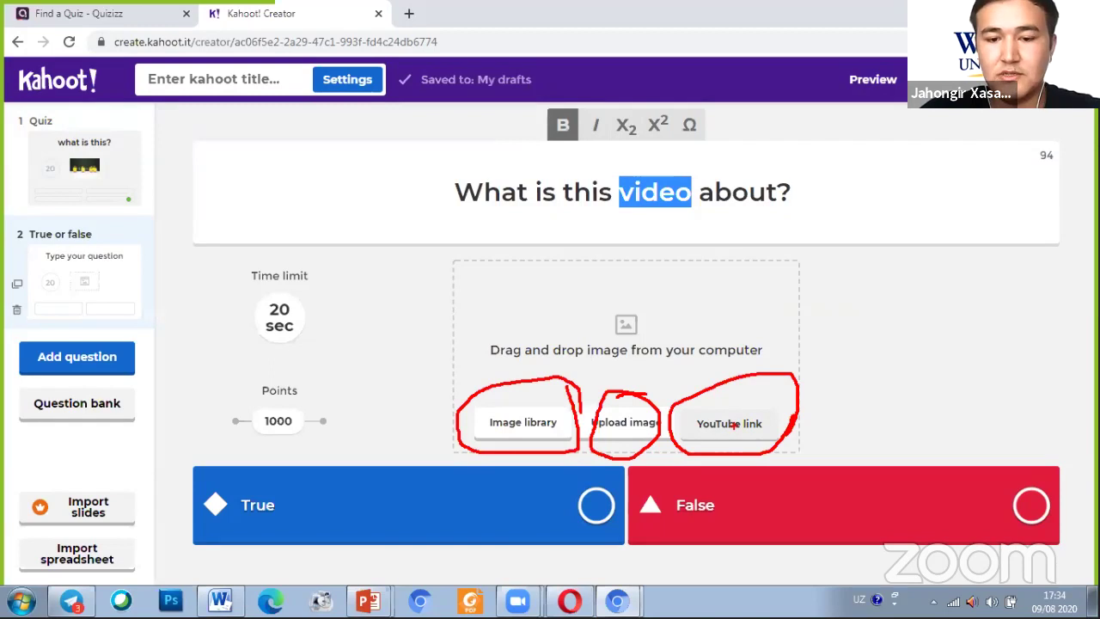
- Start adding a YouTube video to the question and open "Productive Day In The Life Of A Medical Student | Endocrine Block" on YouTube
left_click(720, 435)
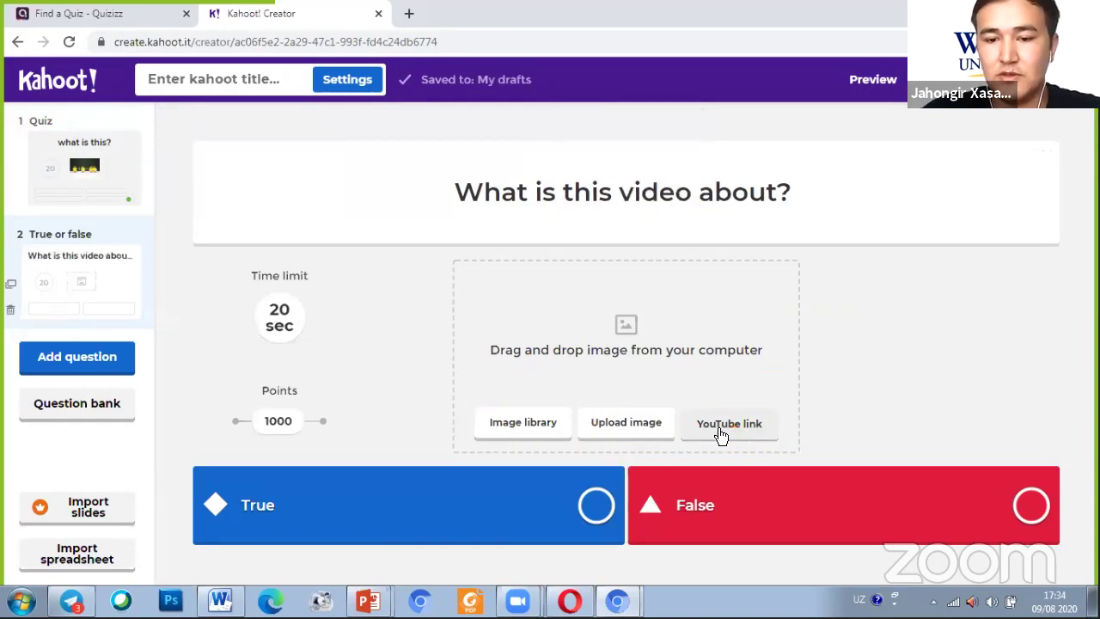
left_click(720, 436)
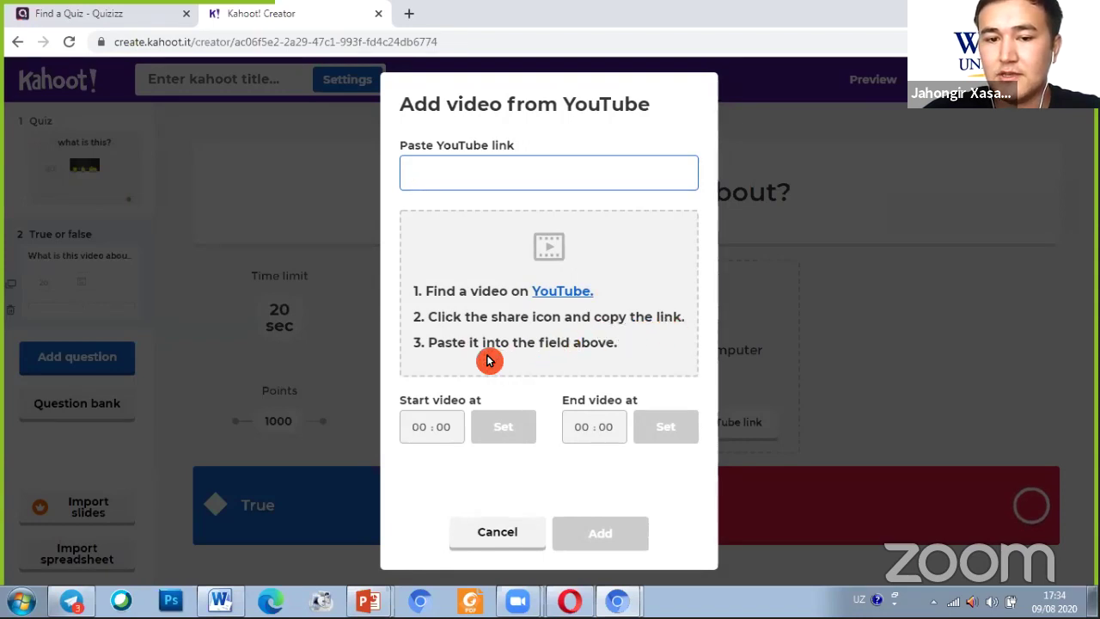
left_click(413, 166)
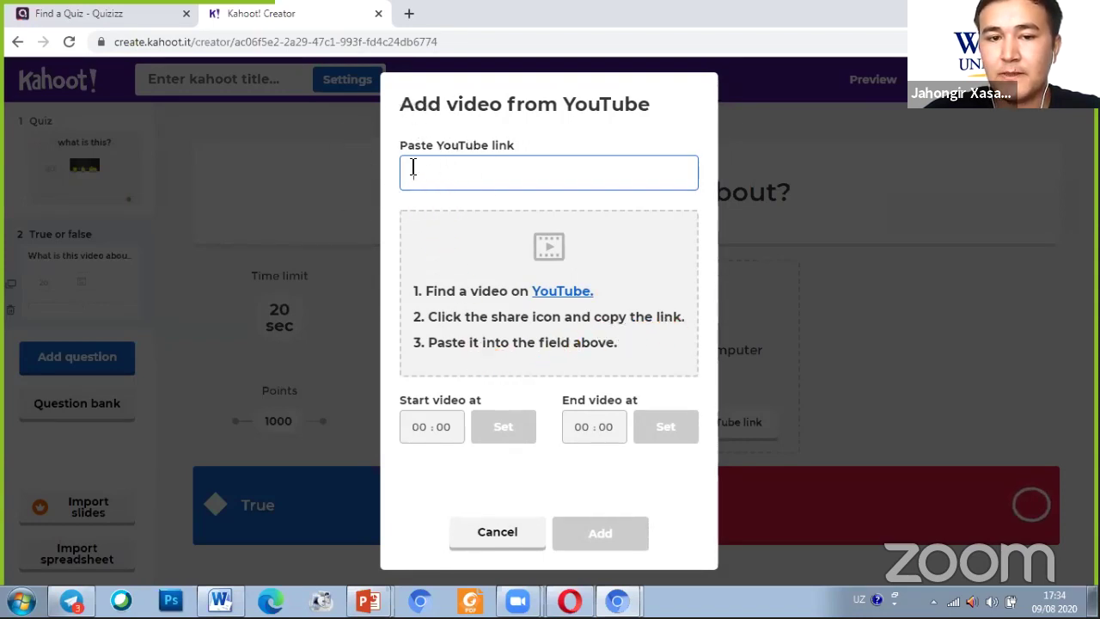
left_click(414, 168)
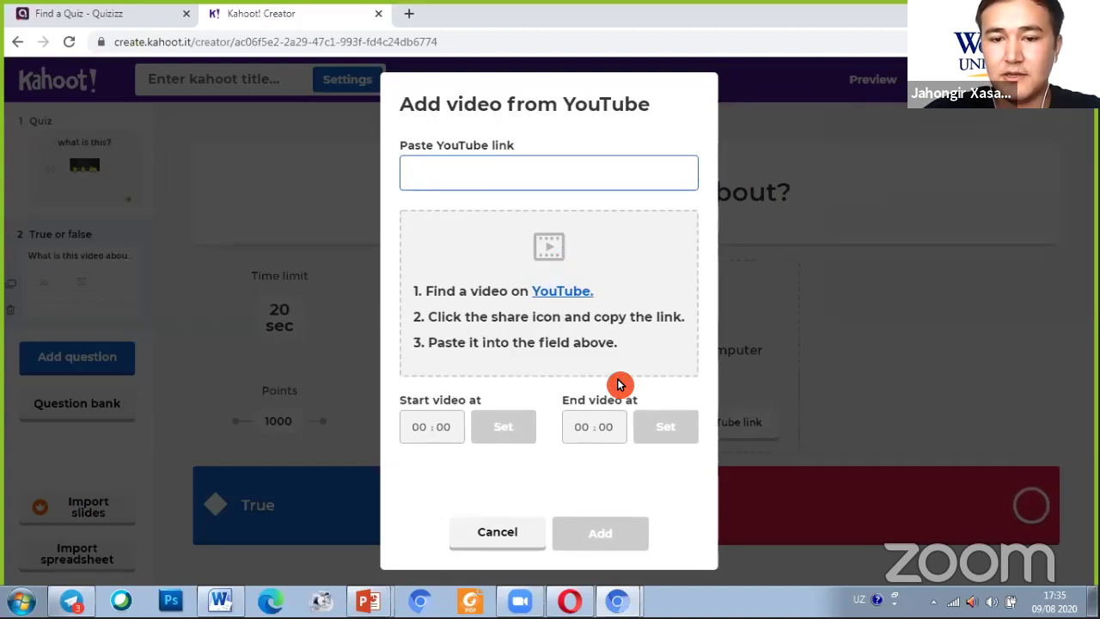
left_click(559, 291)
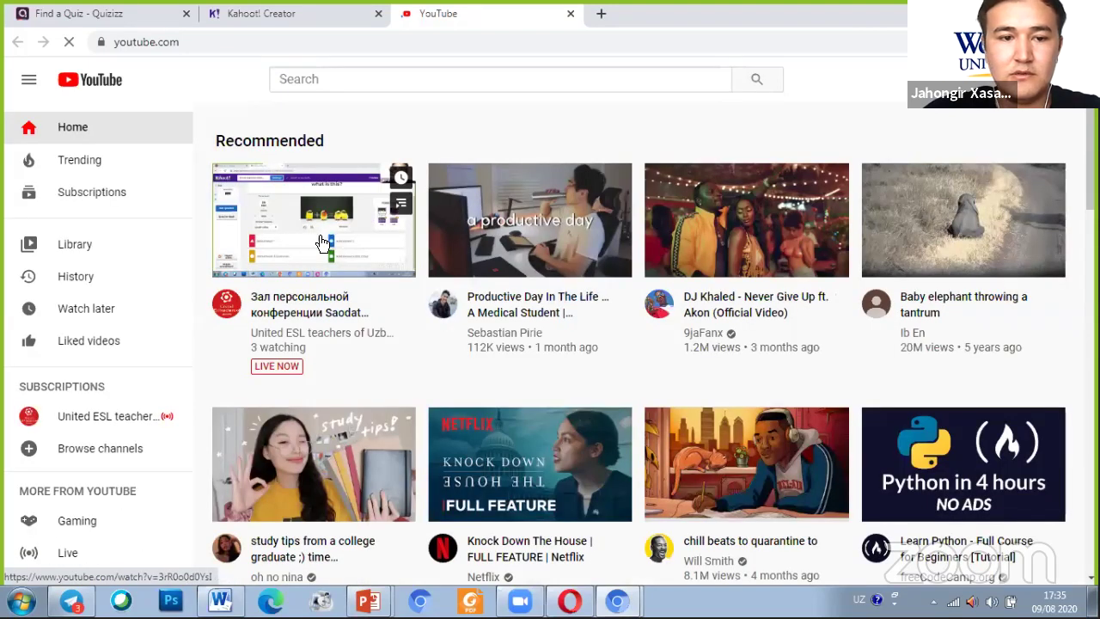
left_click(519, 221)
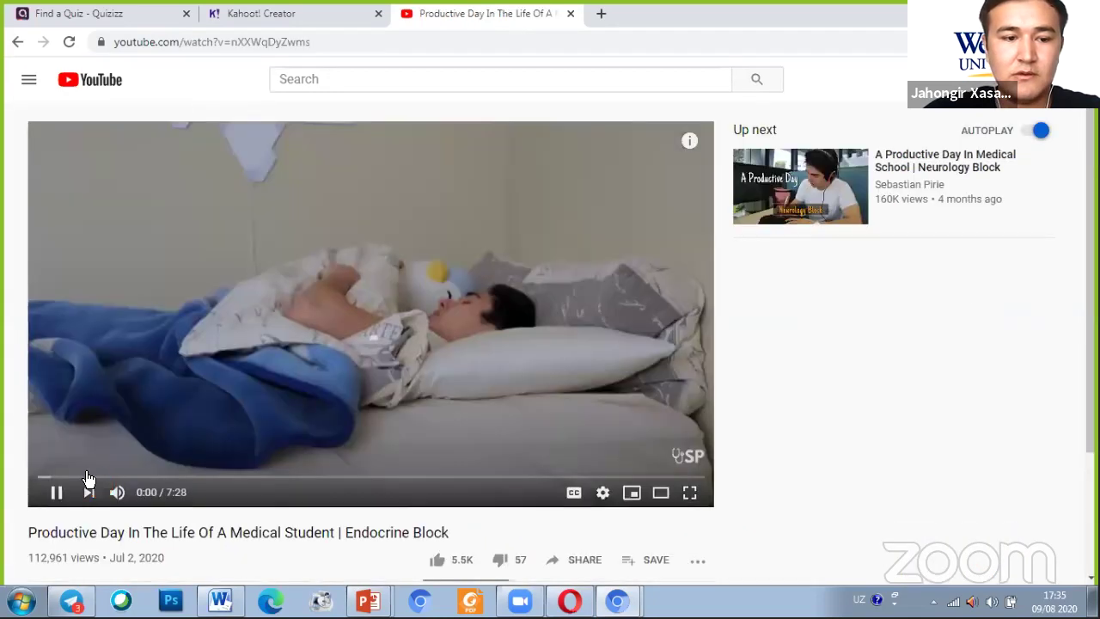
- Pause the YouTube video, copy its share link, and return to the Kahoot creator
left_click(56, 492)
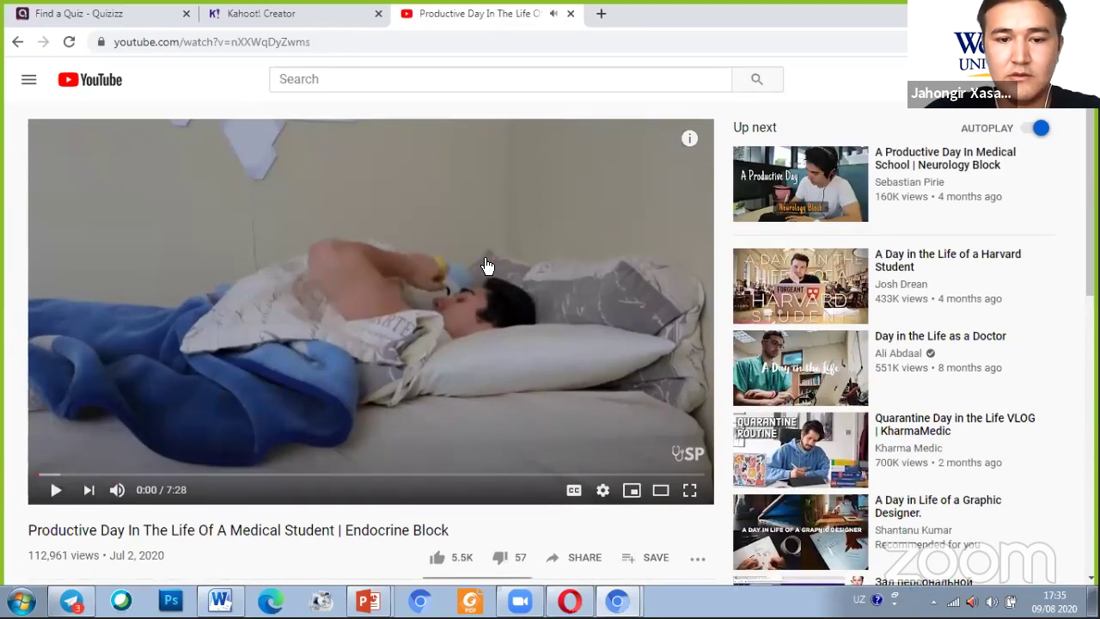
scroll(498, 257, "down", 5)
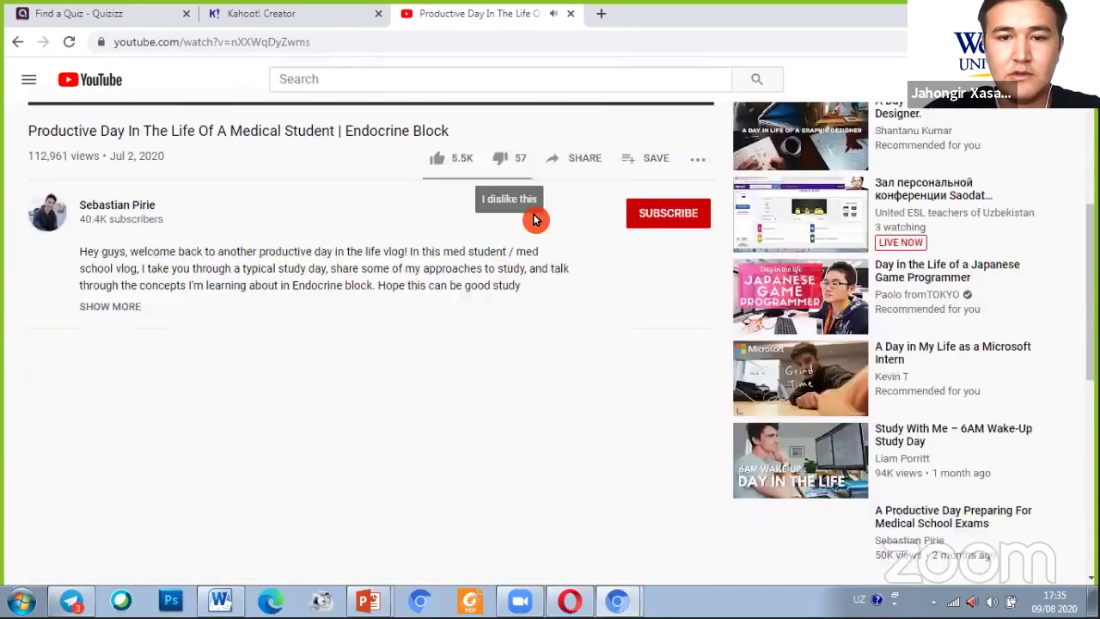
left_click(572, 161)
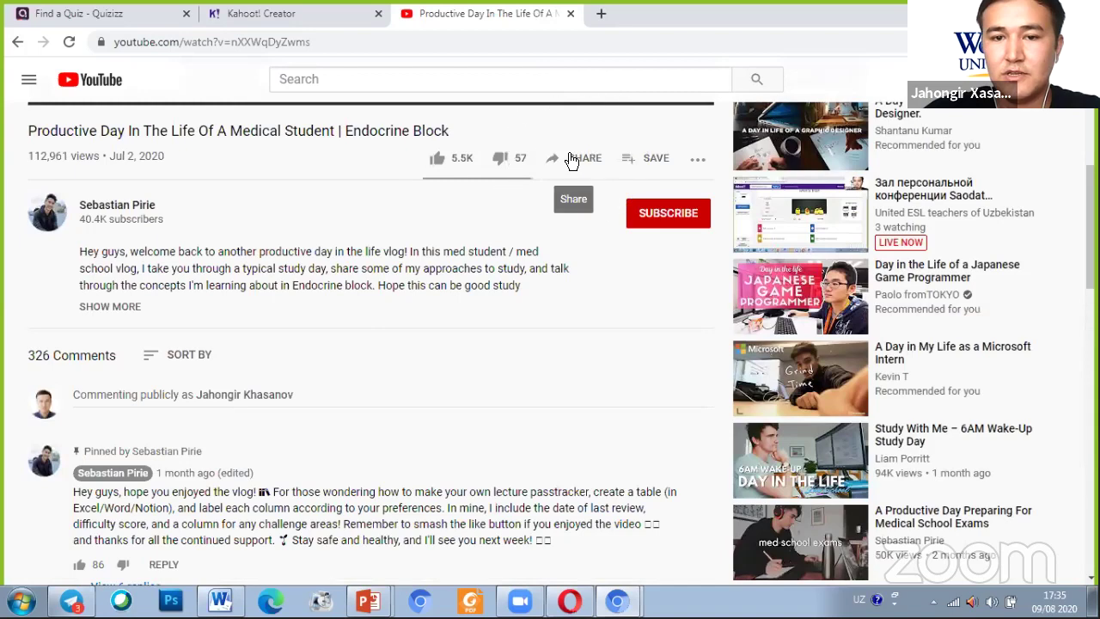
left_click(578, 161)
left_click(578, 162)
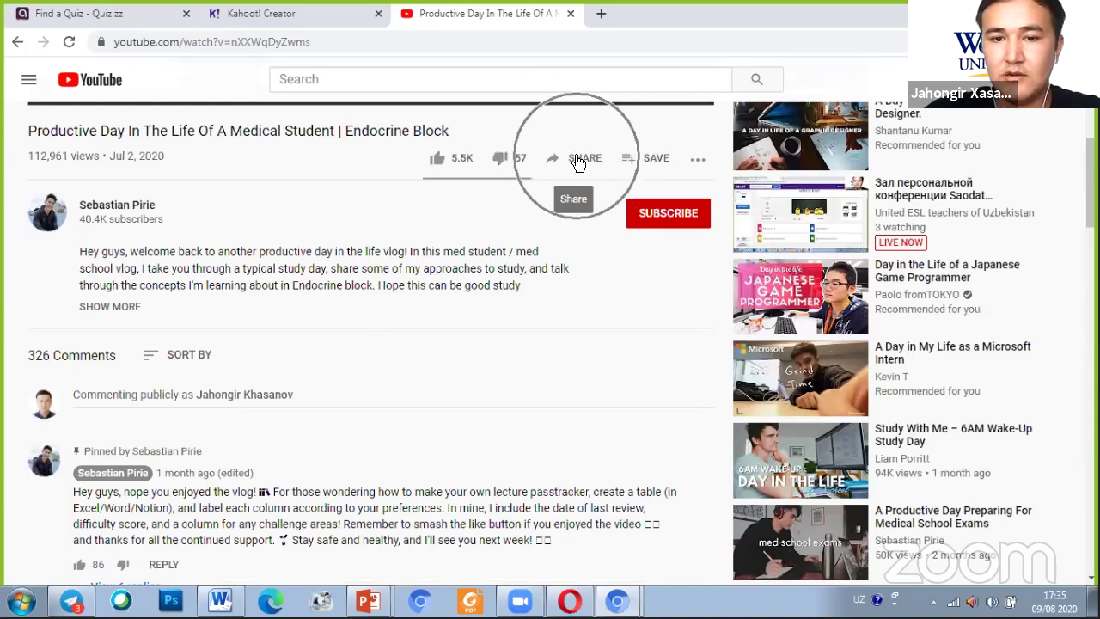
left_click(229, 42)
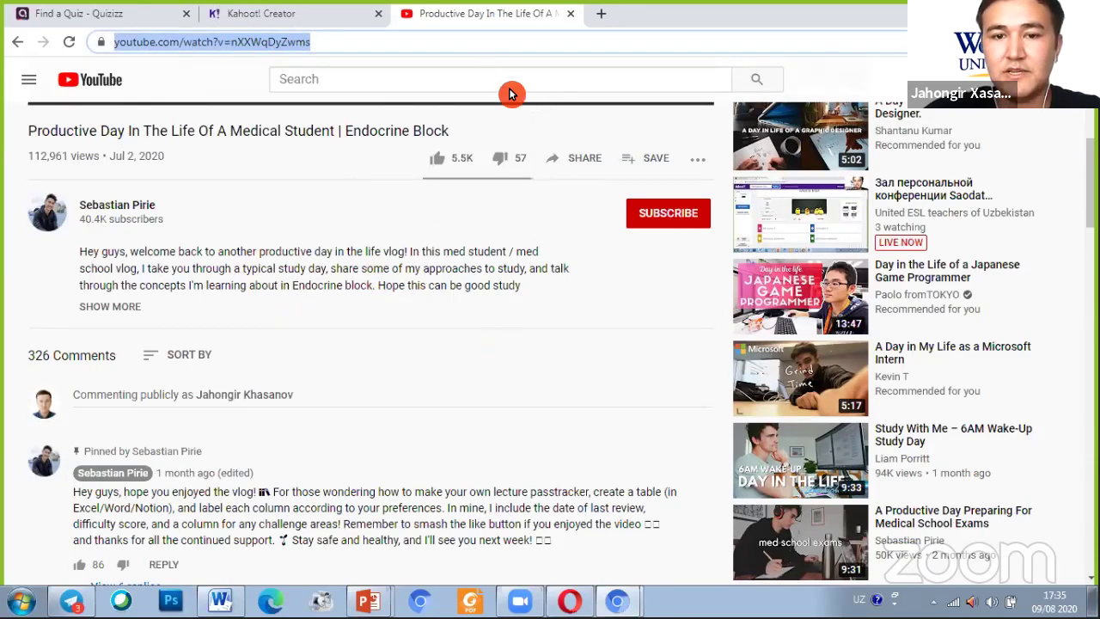
left_click(572, 163)
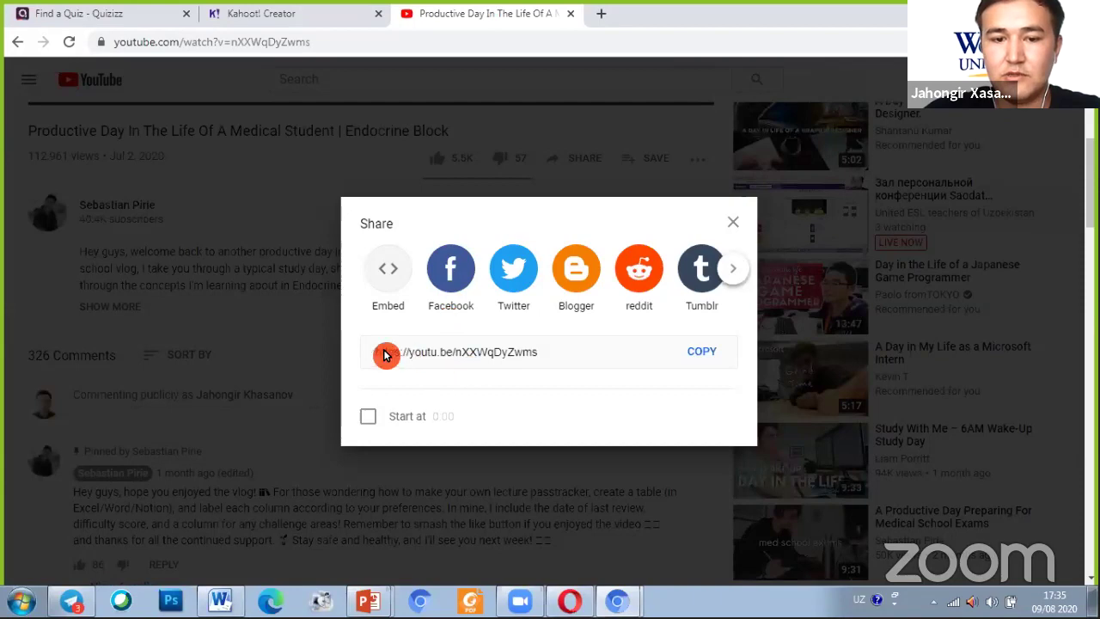
left_click(702, 354)
left_click(701, 354)
left_click(421, 367)
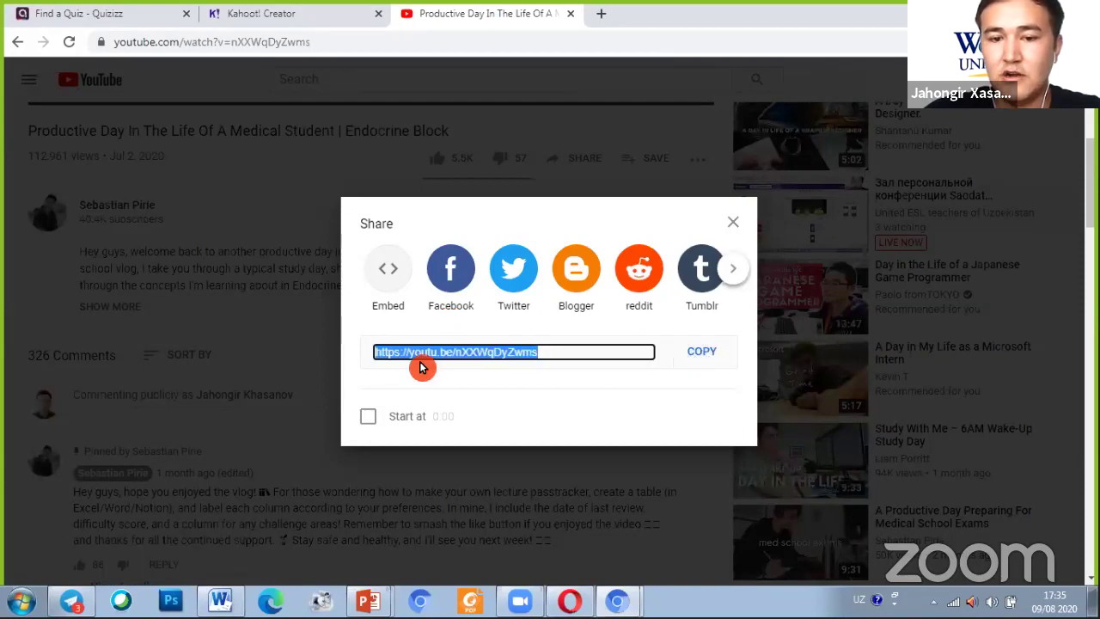
left_click(735, 223)
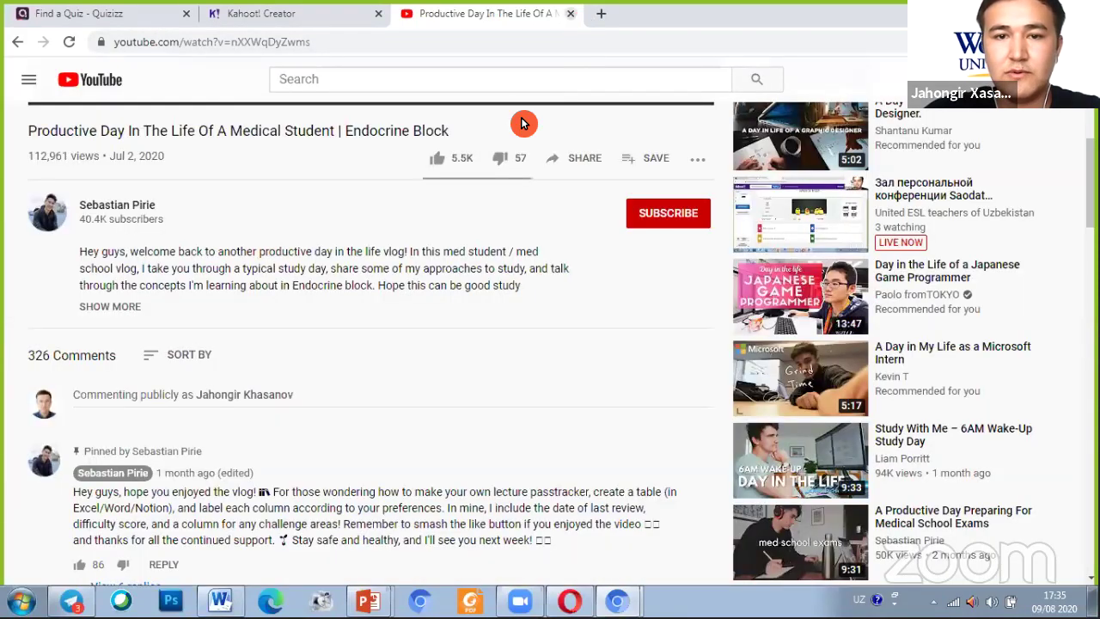
key("ctrl+w")
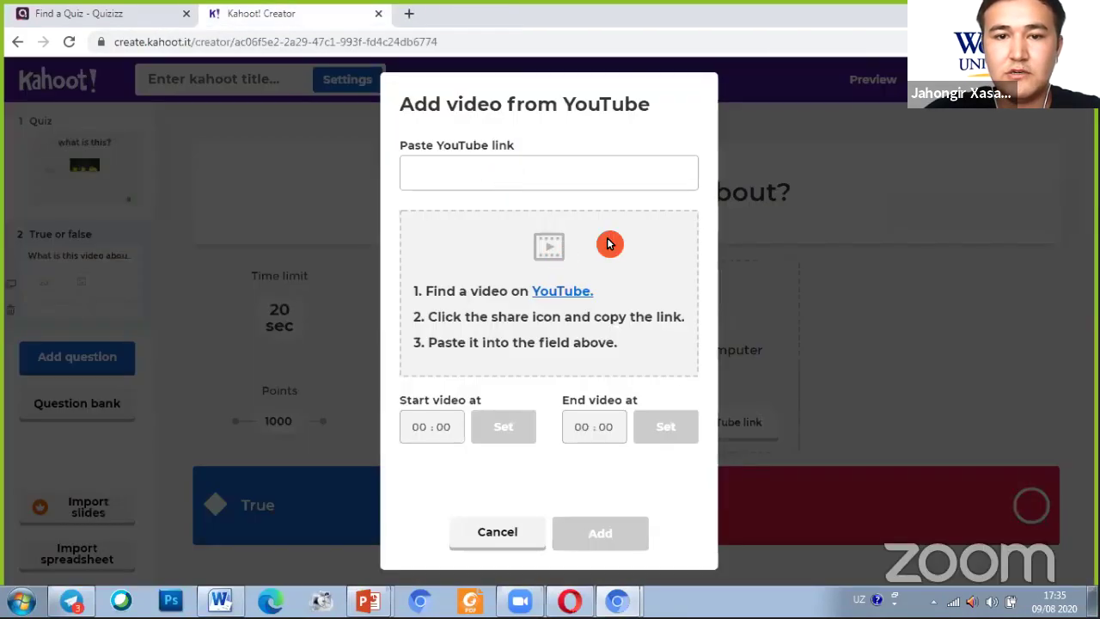
- Paste the copied YouTube link and set the video to start at 02:00 and end at 03:20
right_click(438, 178)
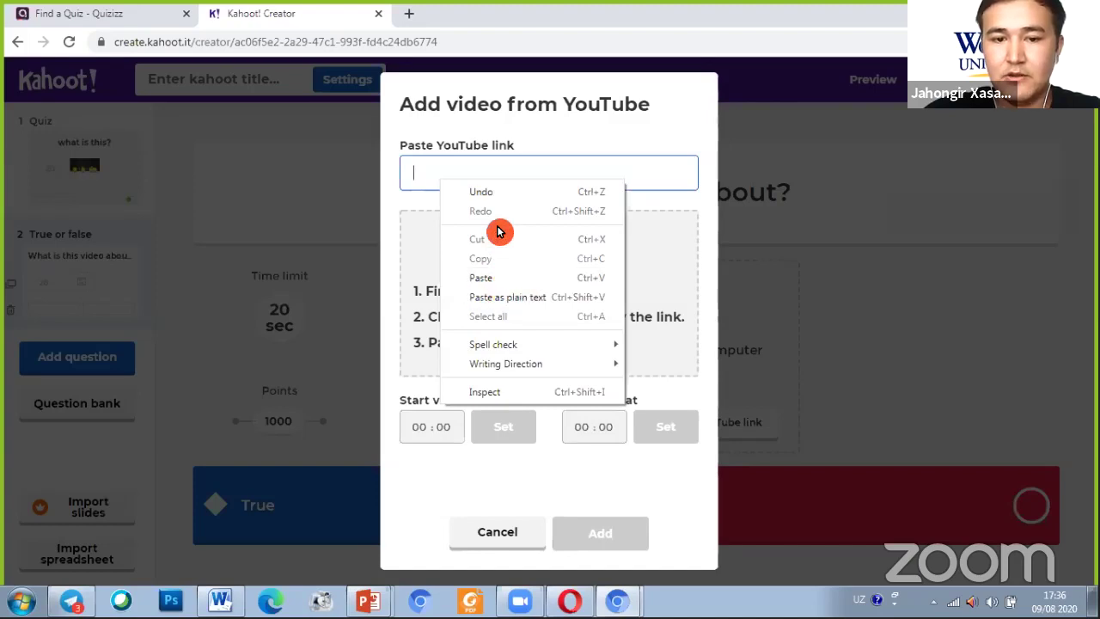
left_click(498, 286)
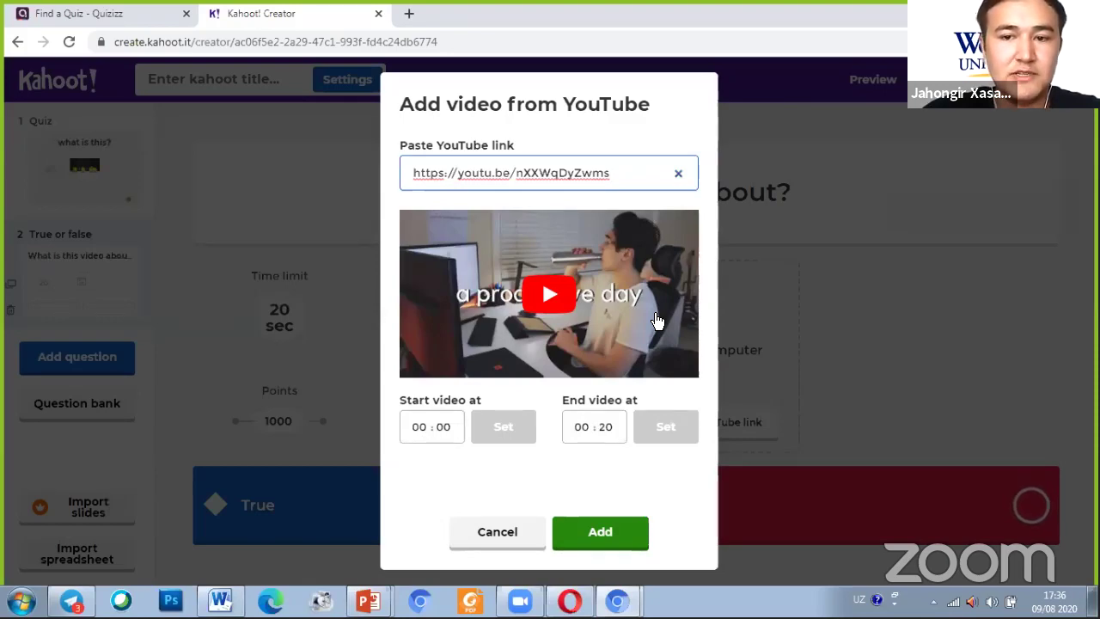
left_click(420, 426)
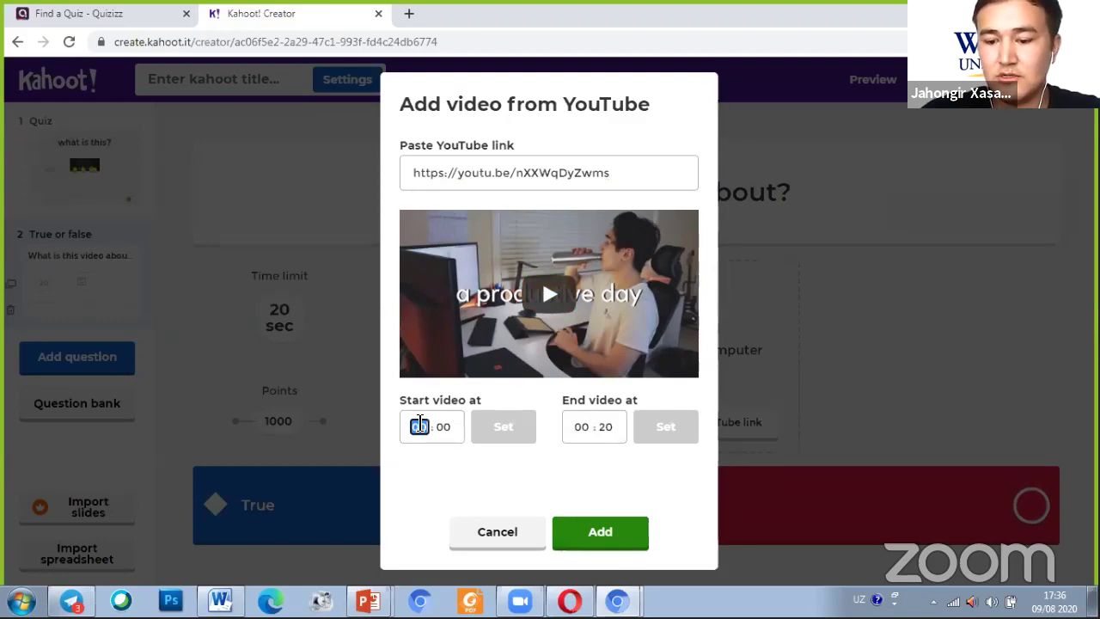
type("2")
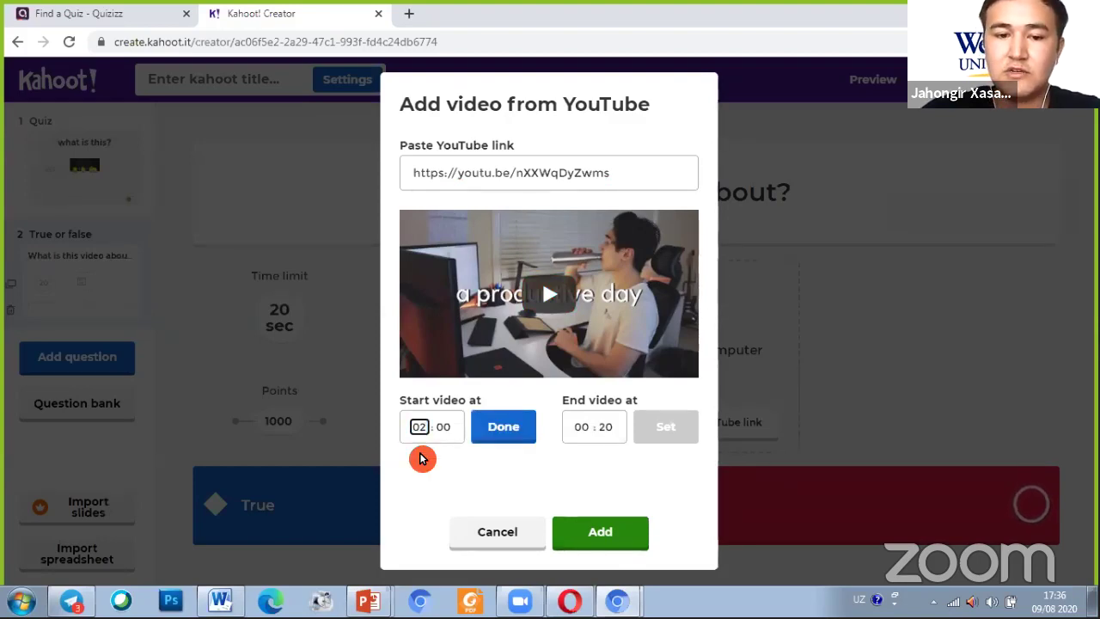
left_click(582, 426)
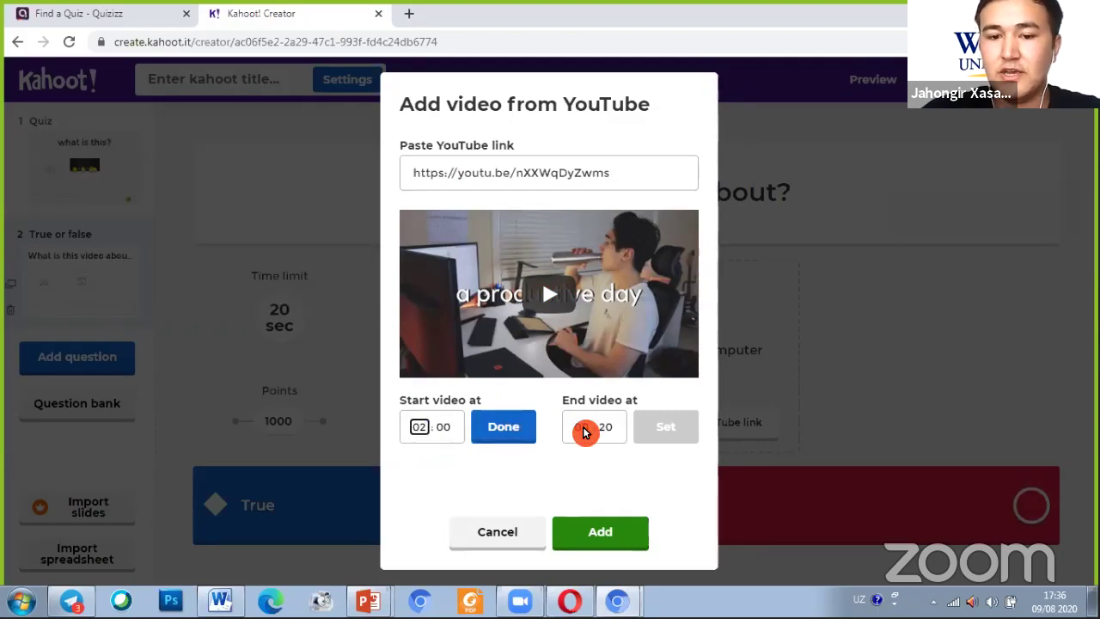
type("2")
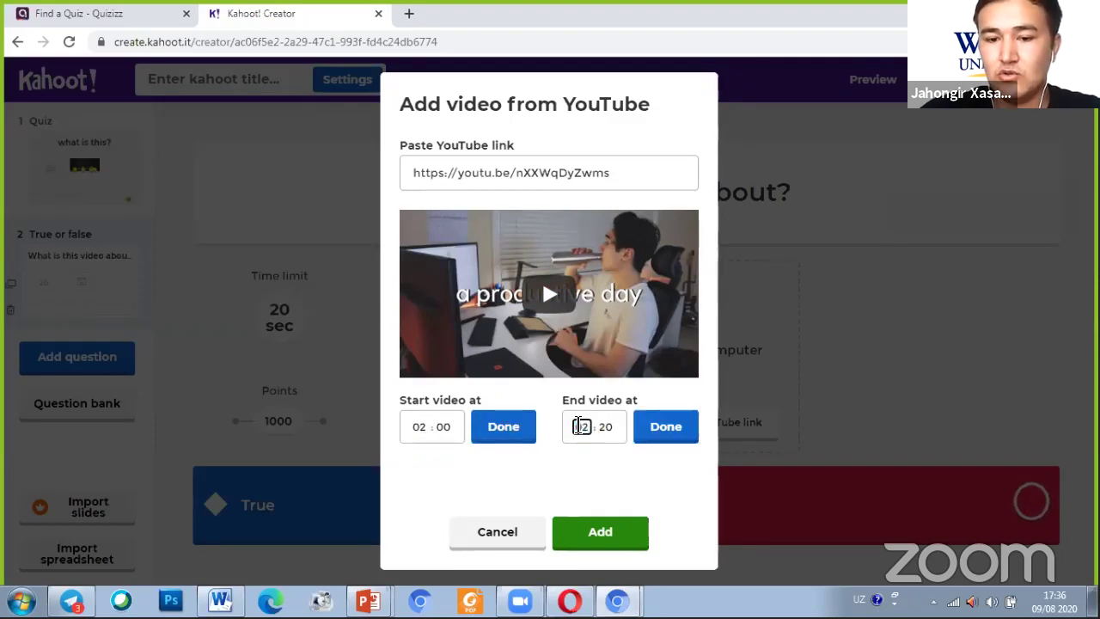
left_click(612, 434)
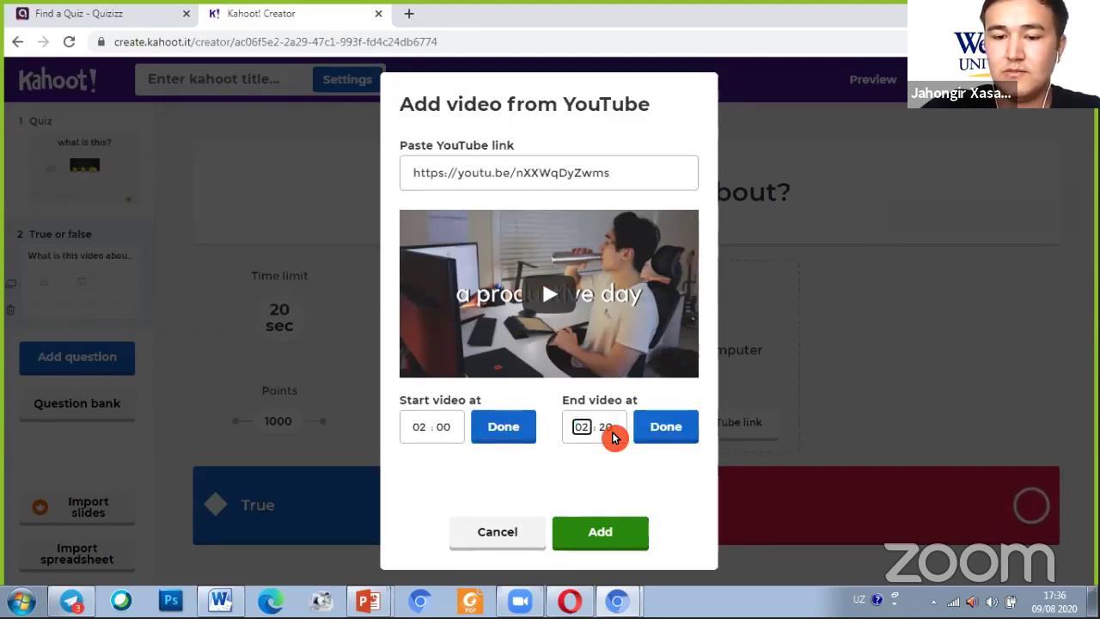
type("03")
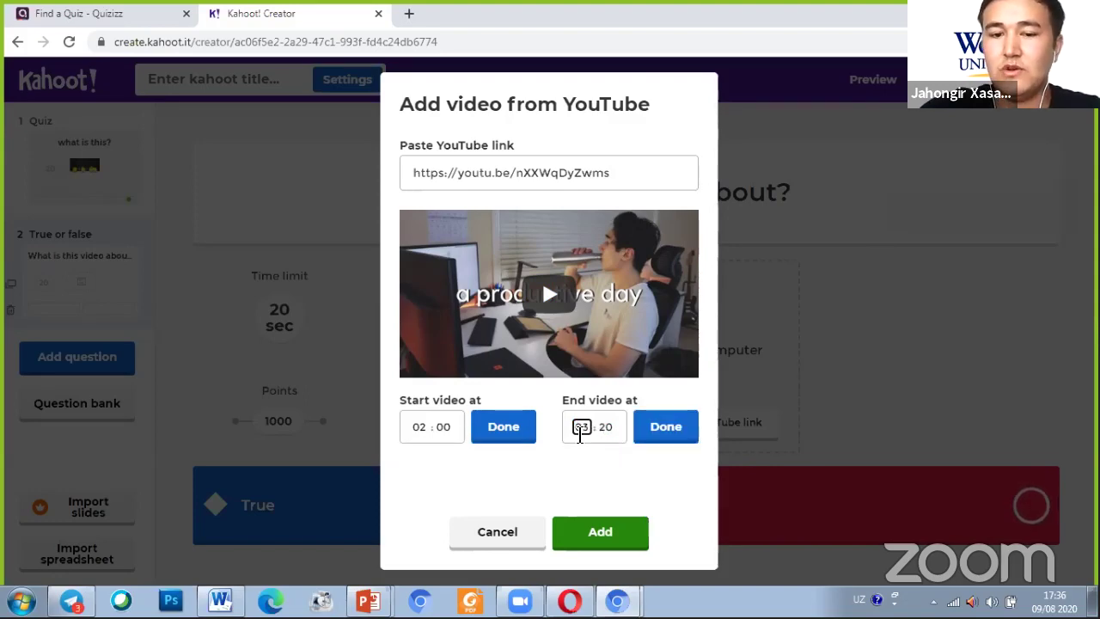
left_click(582, 430)
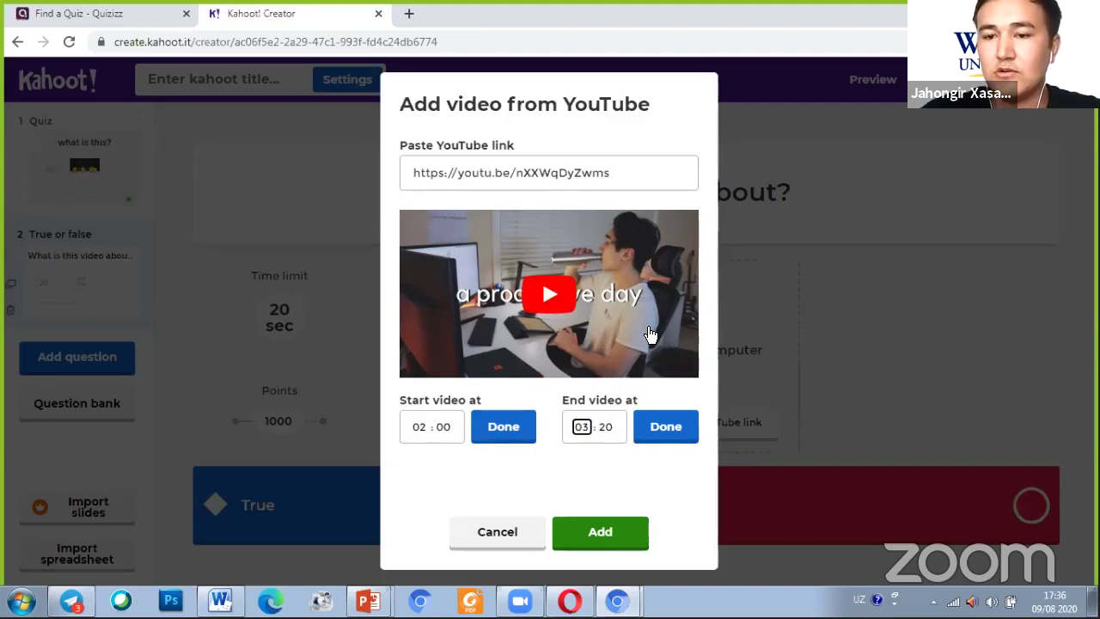
- Add the linked YouTube video to the True or false question
left_click(591, 537)
left_click(591, 537)
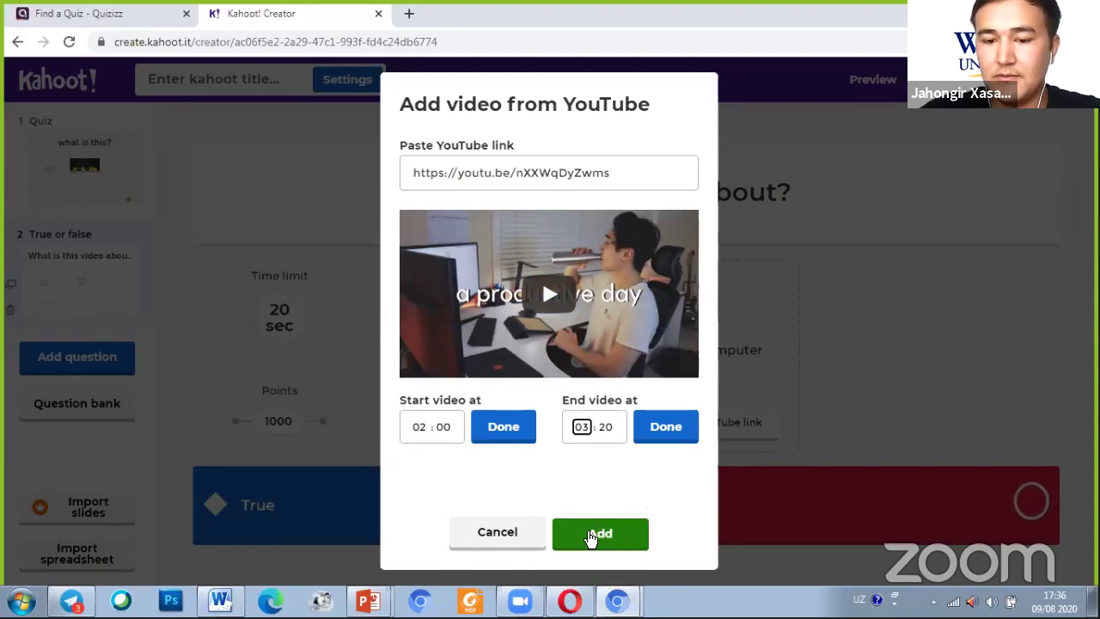
left_click(591, 537)
left_click(592, 537)
left_click(592, 537)
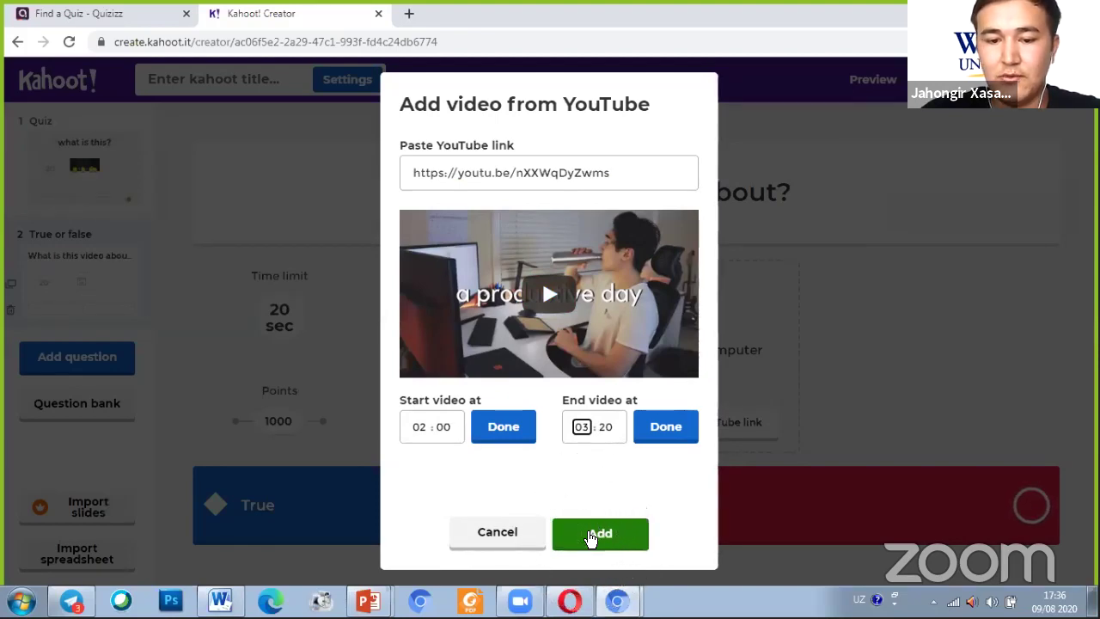
left_click(592, 537)
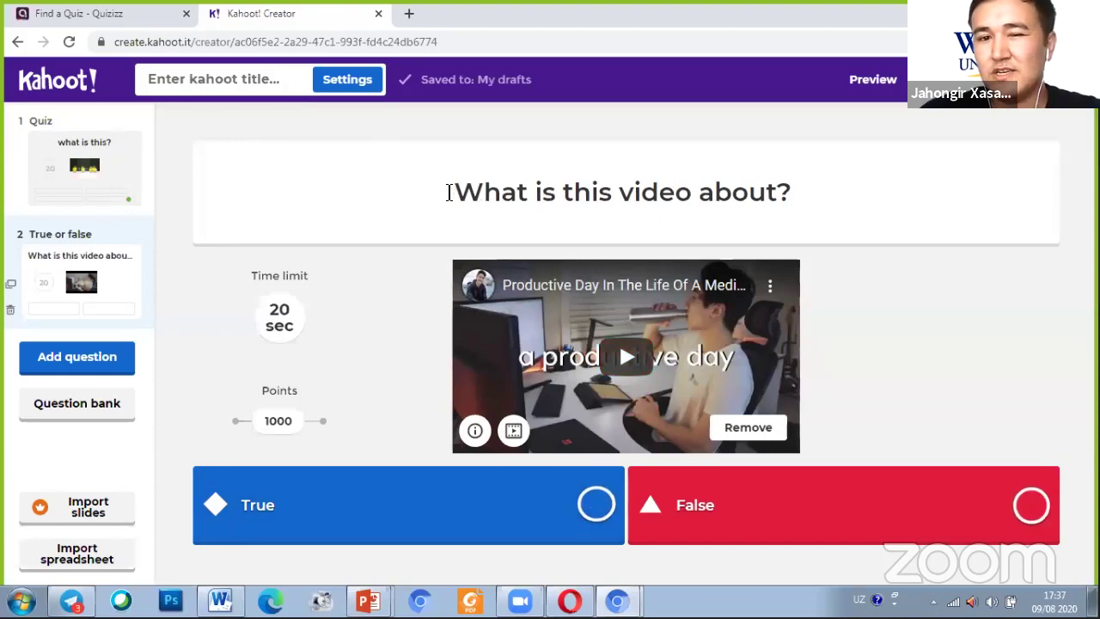
- Mark True as the correct answer to the "What is this video about?" question
left_click_drag(450, 190, 801, 183)
key("ctrl+b")
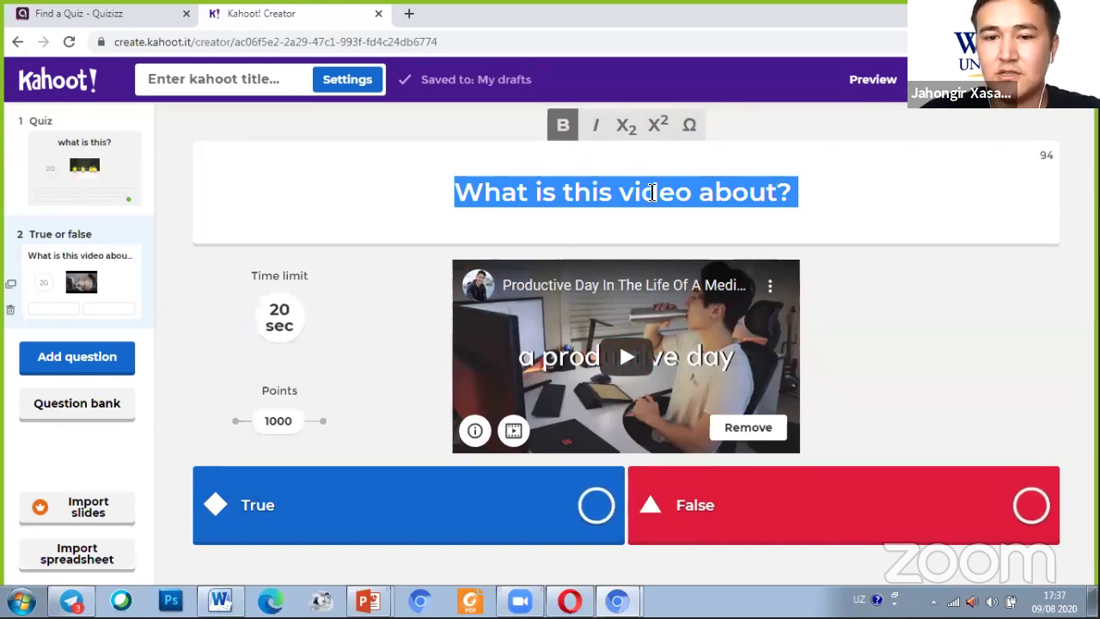
left_click(593, 505)
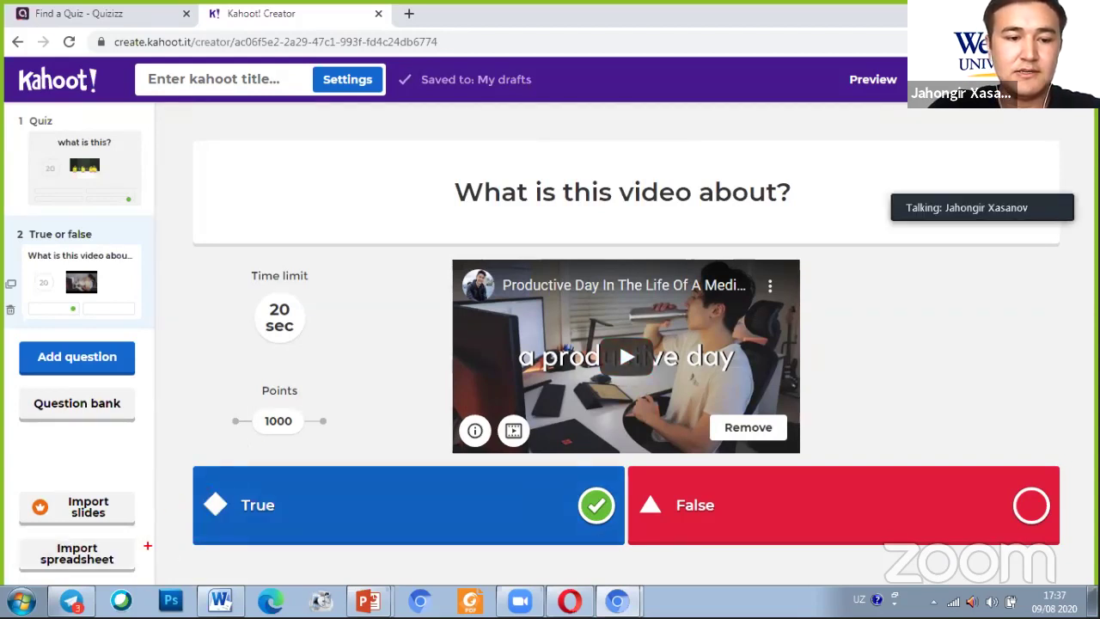
left_click_drag(147, 545, 28, 535)
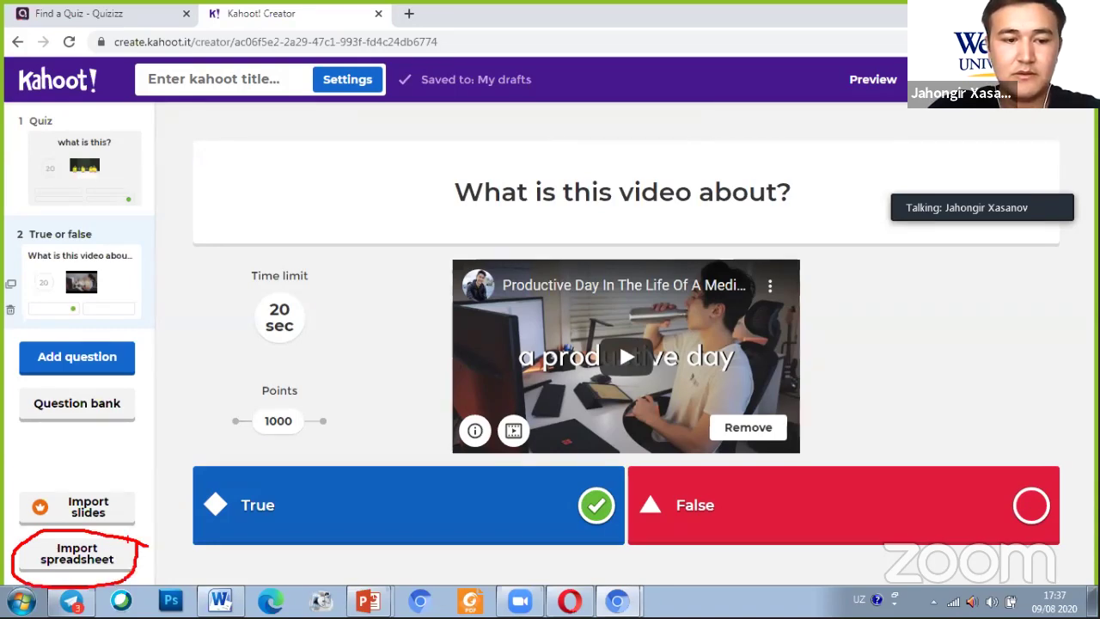
mouse_move(116, 517)
left_mouse_down()
mouse_move(3, 512)
mouse_move(120, 447)
mouse_move(137, 526)
left_mouse_up()
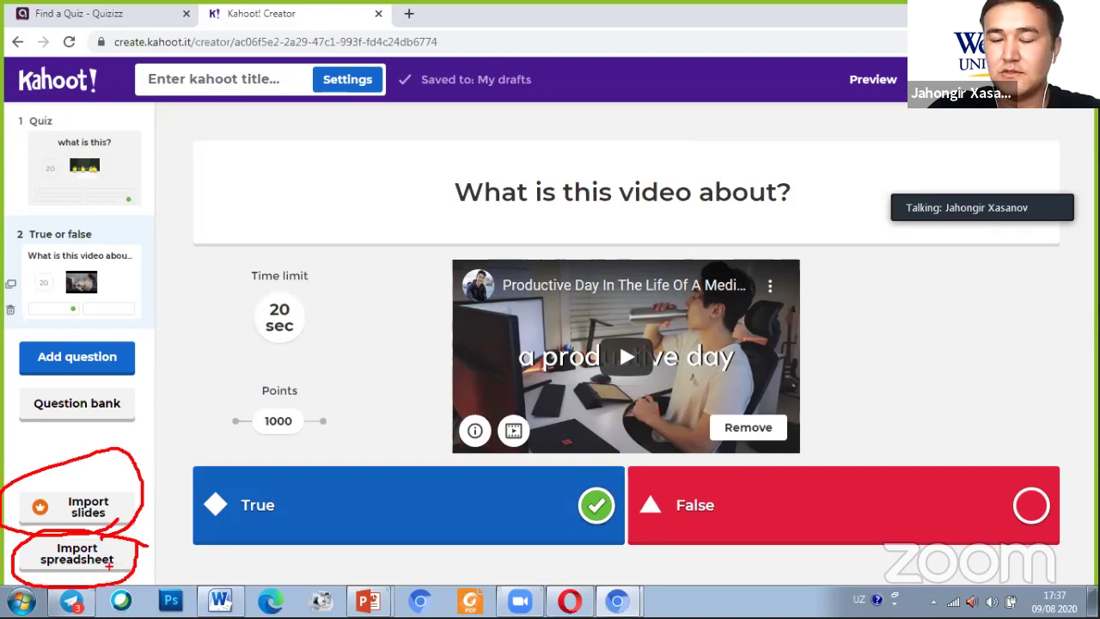
left_click_drag(156, 545, 636, 308)
mouse_move(231, 460)
left_mouse_down()
mouse_move(179, 525)
mouse_move(294, 554)
left_mouse_up()
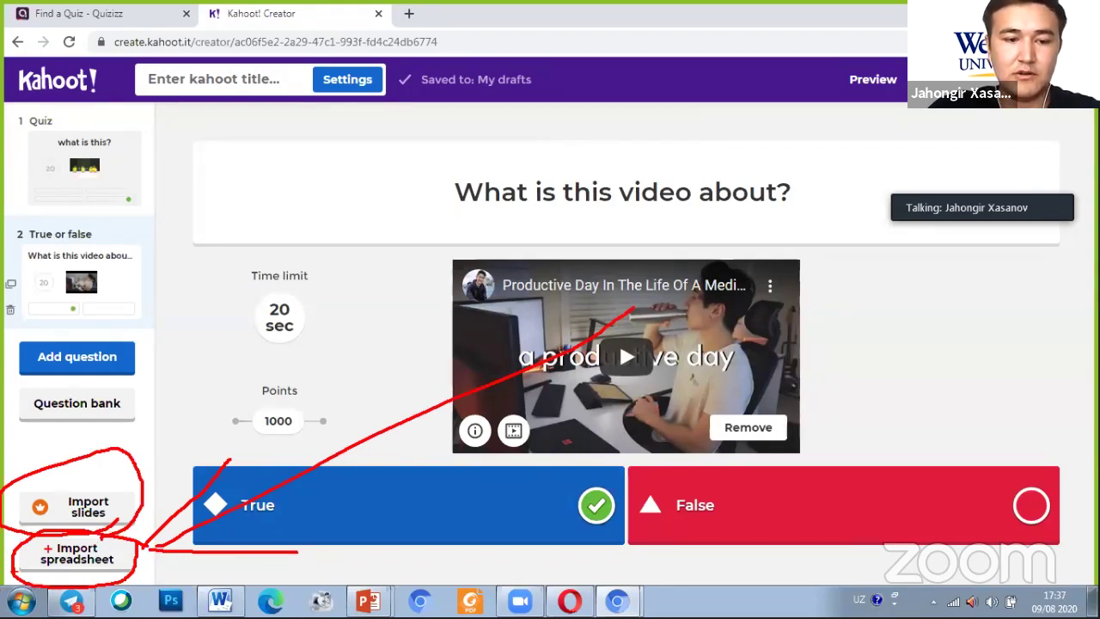
left_click_drag(68, 466, 190, 526)
left_click_drag(179, 460, 41, 522)
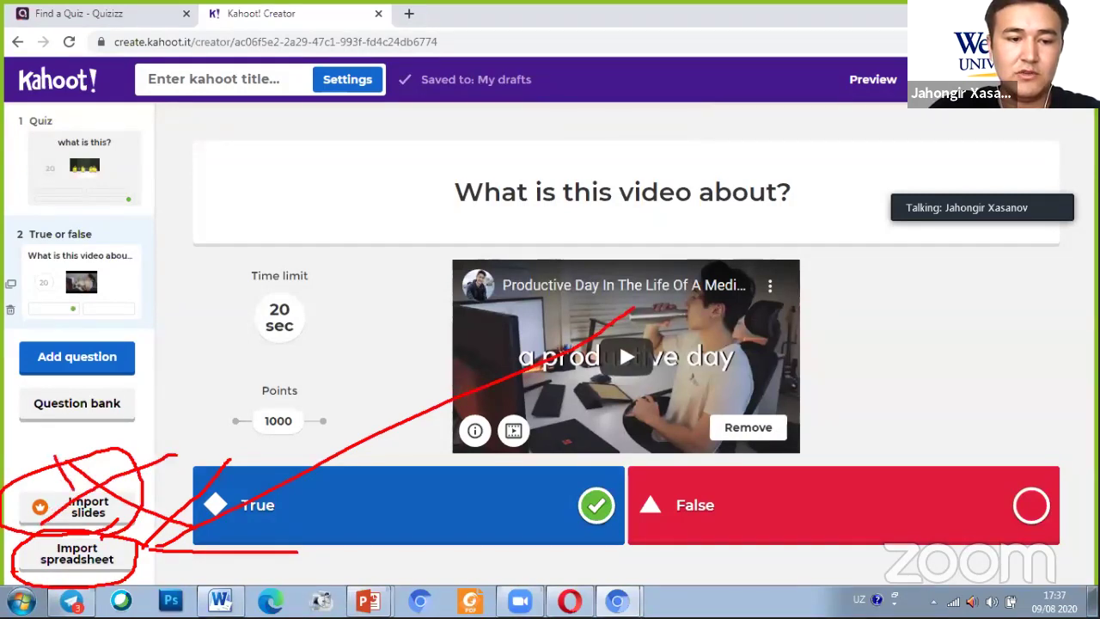
left_click_drag(114, 489, 76, 520)
left_click_drag(131, 463, 88, 526)
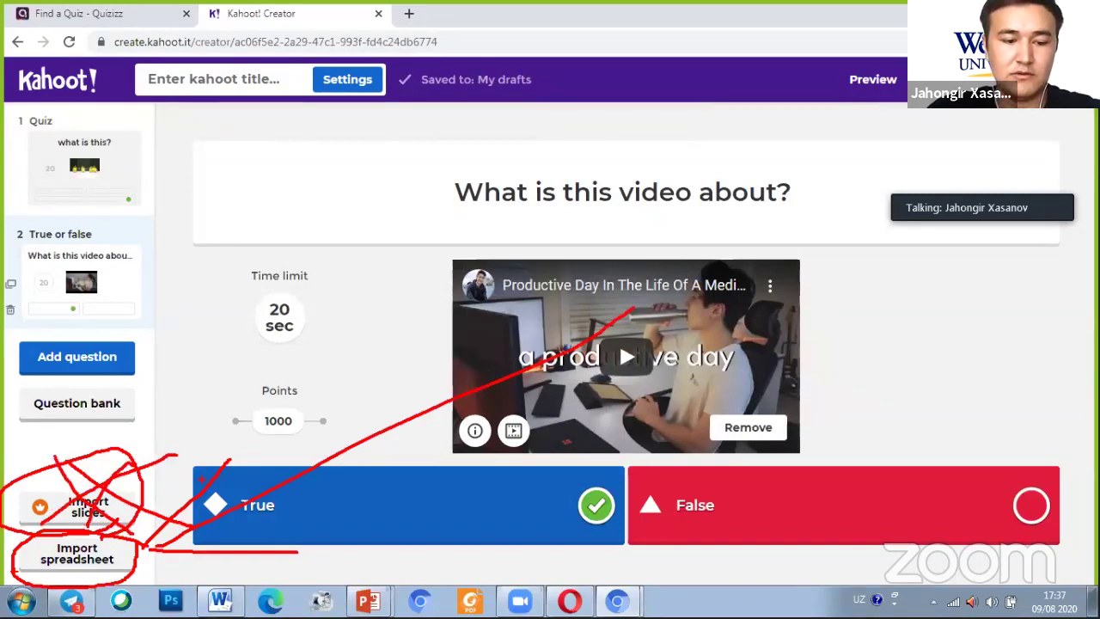
- Open the spreadsheet import for the kahoot and review its instructions on the template and the .xlsx format
left_click(85, 565)
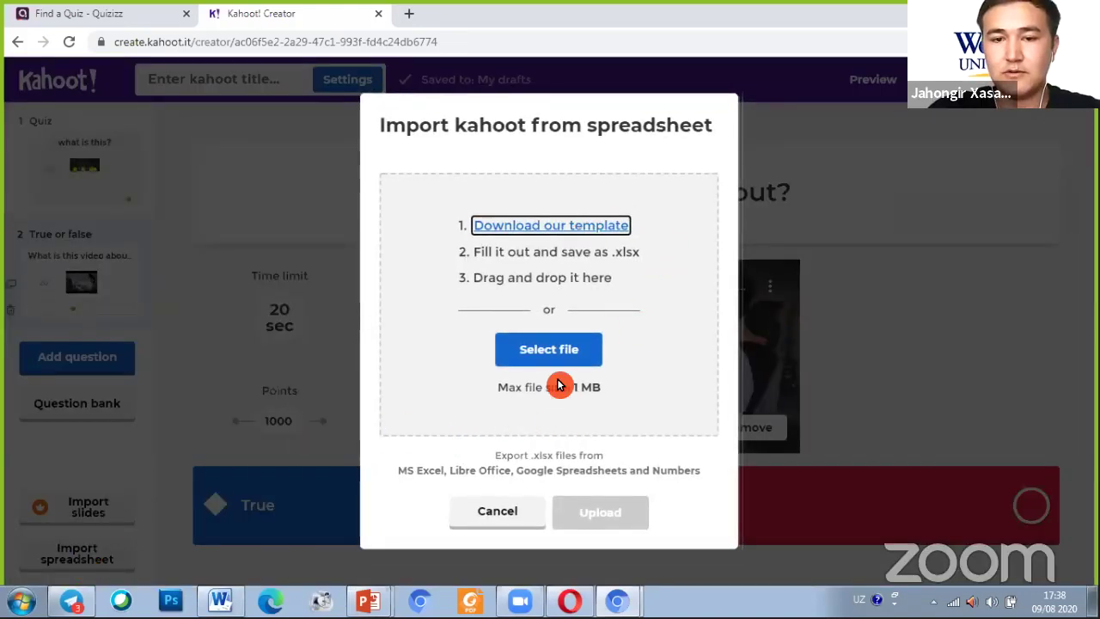
left_click(517, 267)
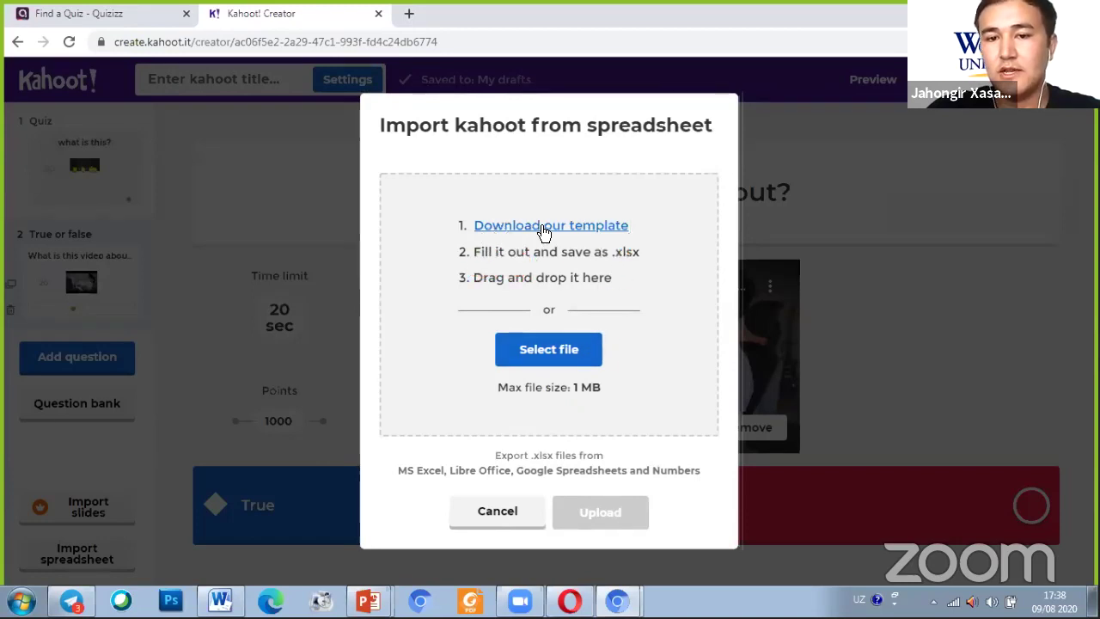
left_click(639, 235)
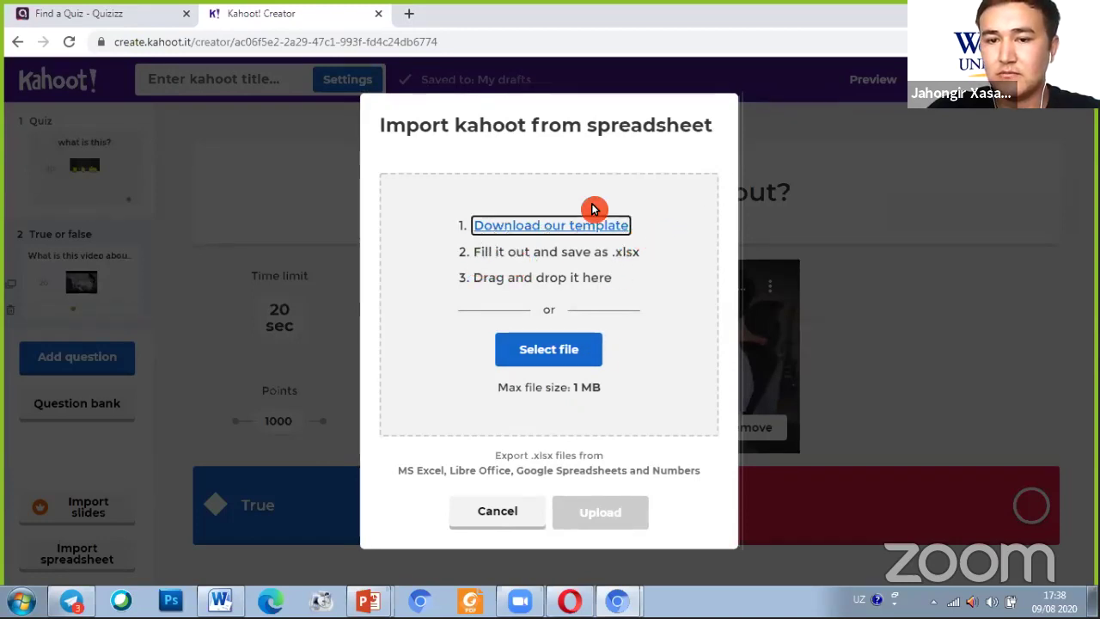
left_click(563, 237)
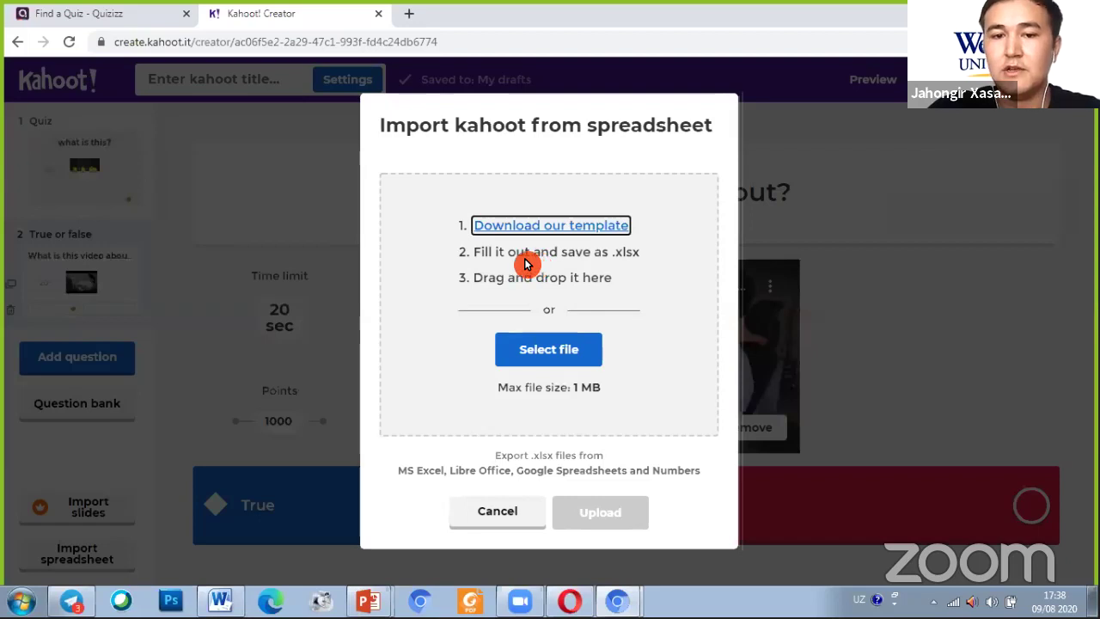
left_click(483, 224)
left_click(571, 225)
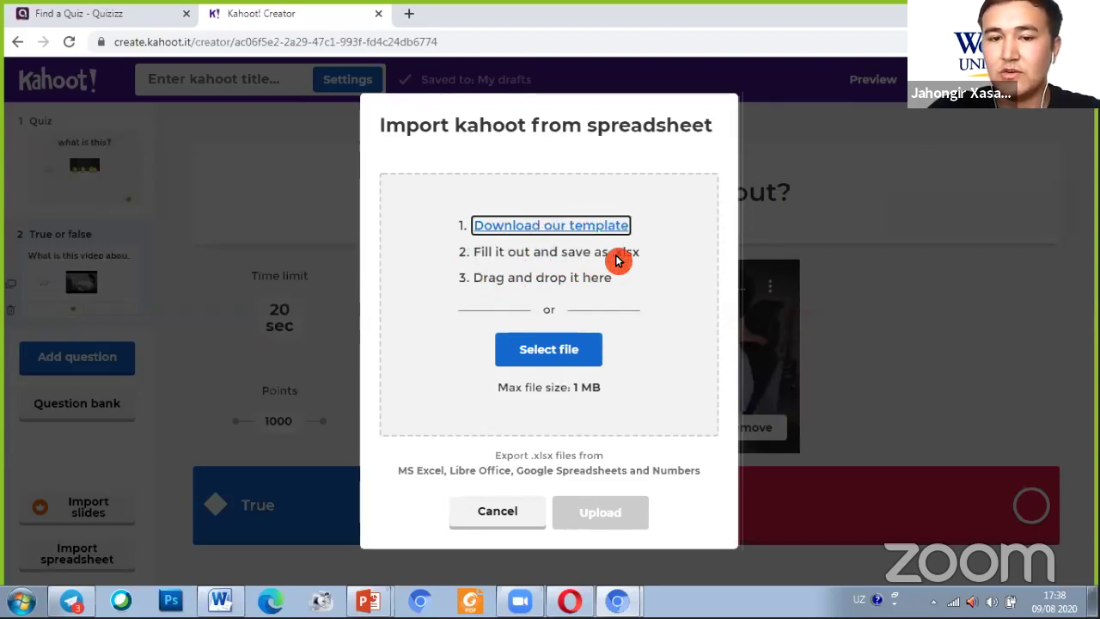
left_click(538, 225)
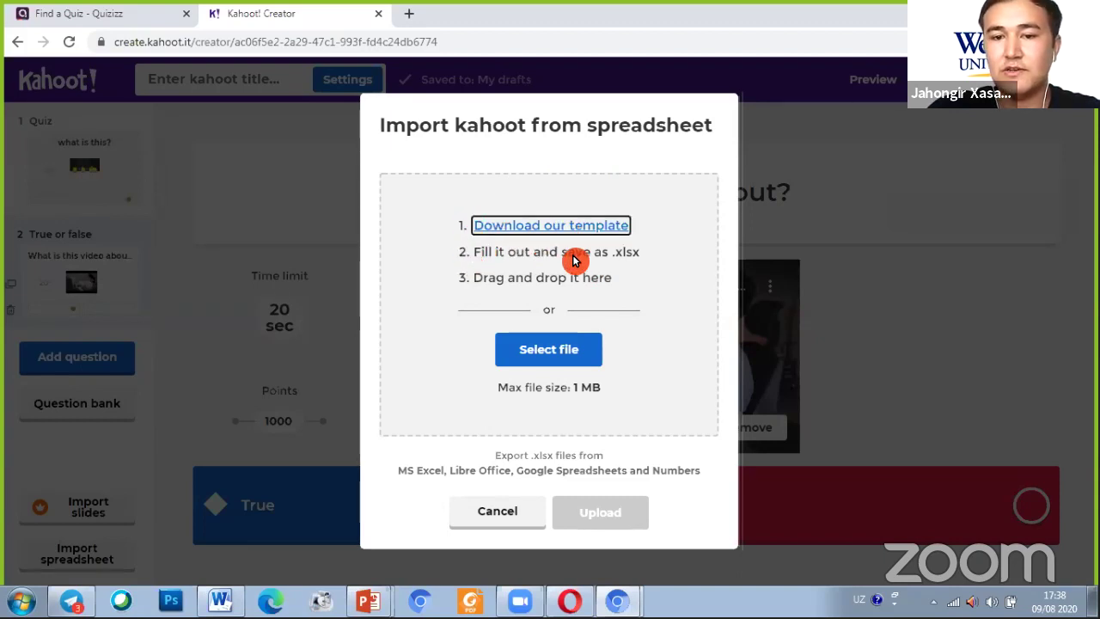
left_click_drag(613, 263, 638, 272)
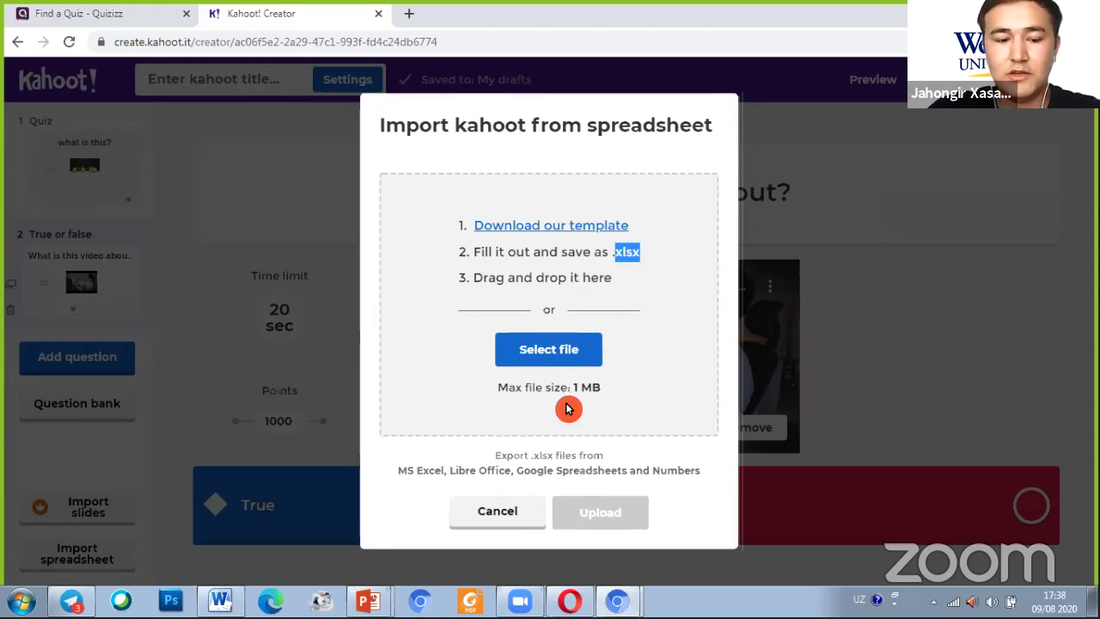
- Download the quiz template for the kahoot spreadsheet import
left_click_drag(585, 396, 612, 396)
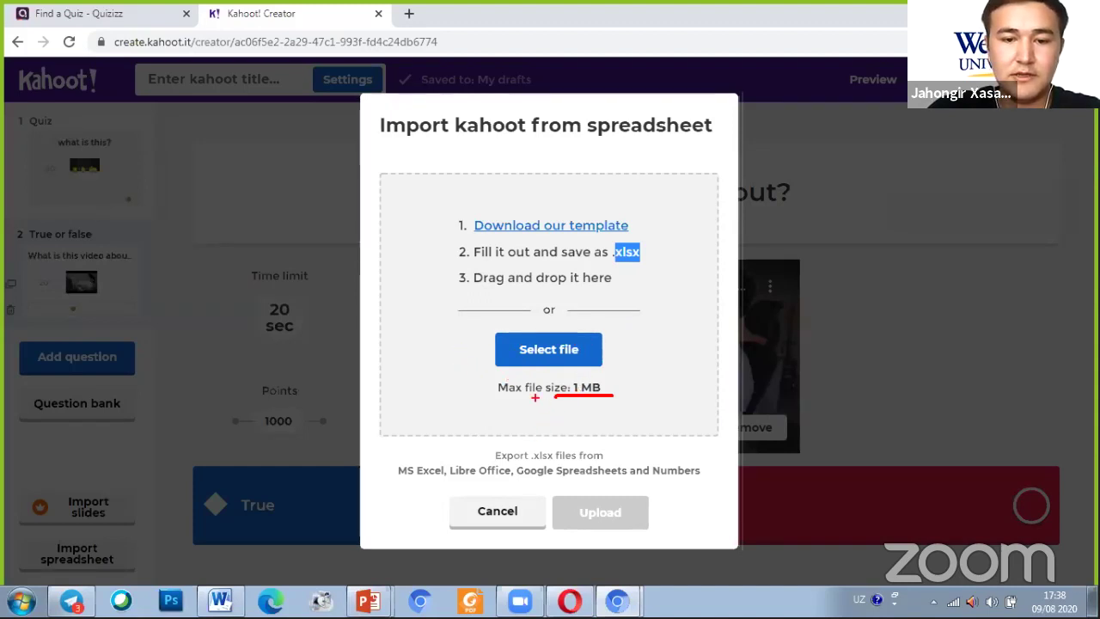
left_click(584, 226)
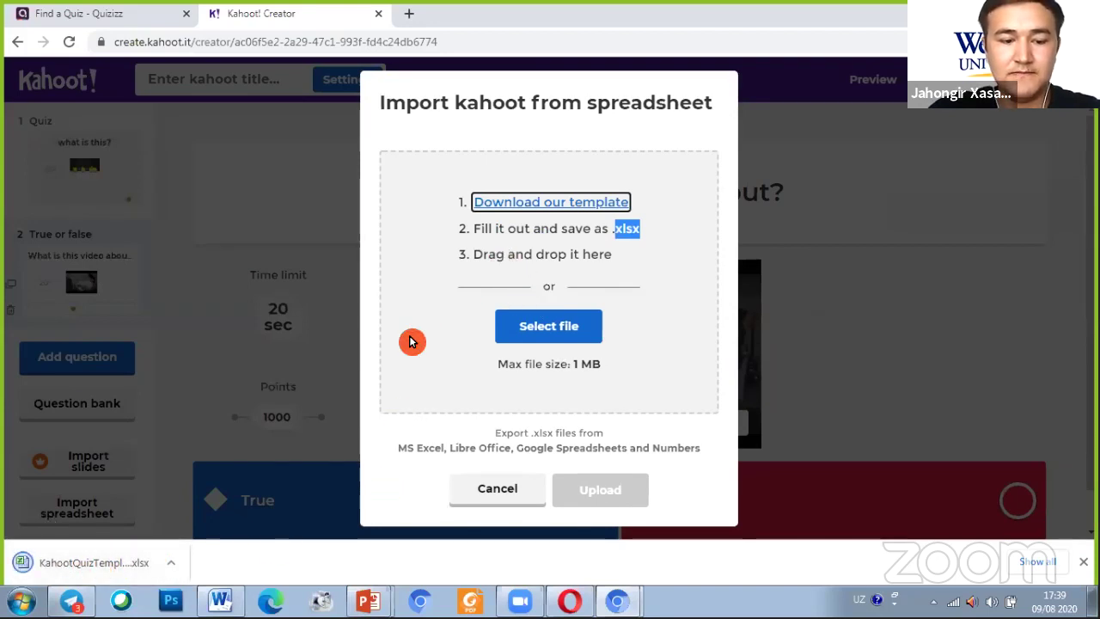
mouse_move(295, 387)
left_mouse_down()
mouse_move(121, 542)
mouse_move(306, 530)
left_mouse_up()
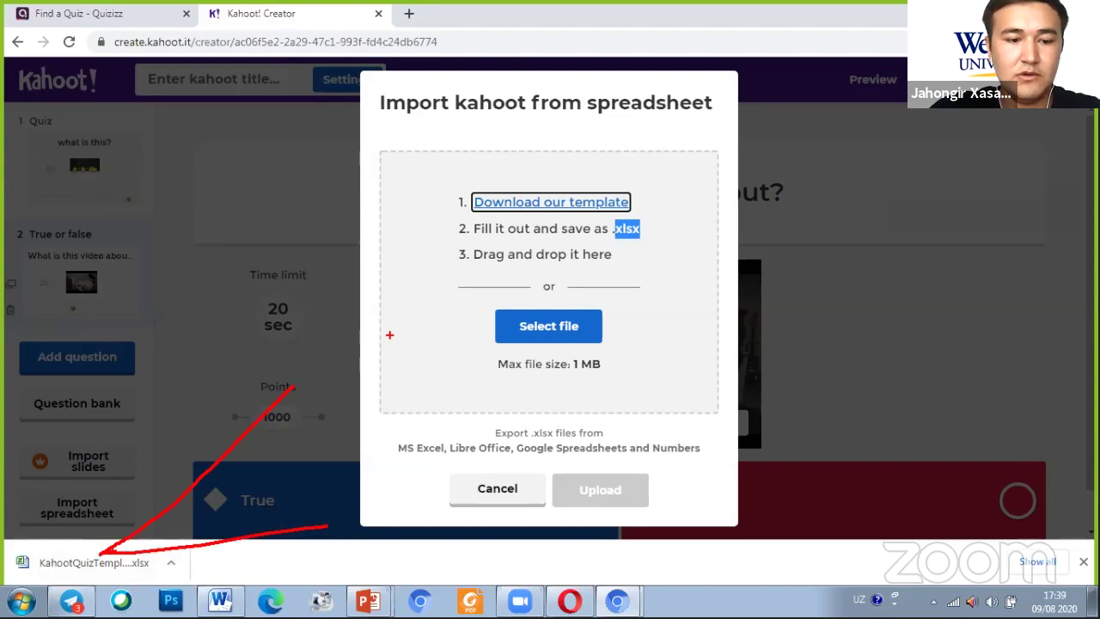
left_click_drag(361, 348, 436, 290)
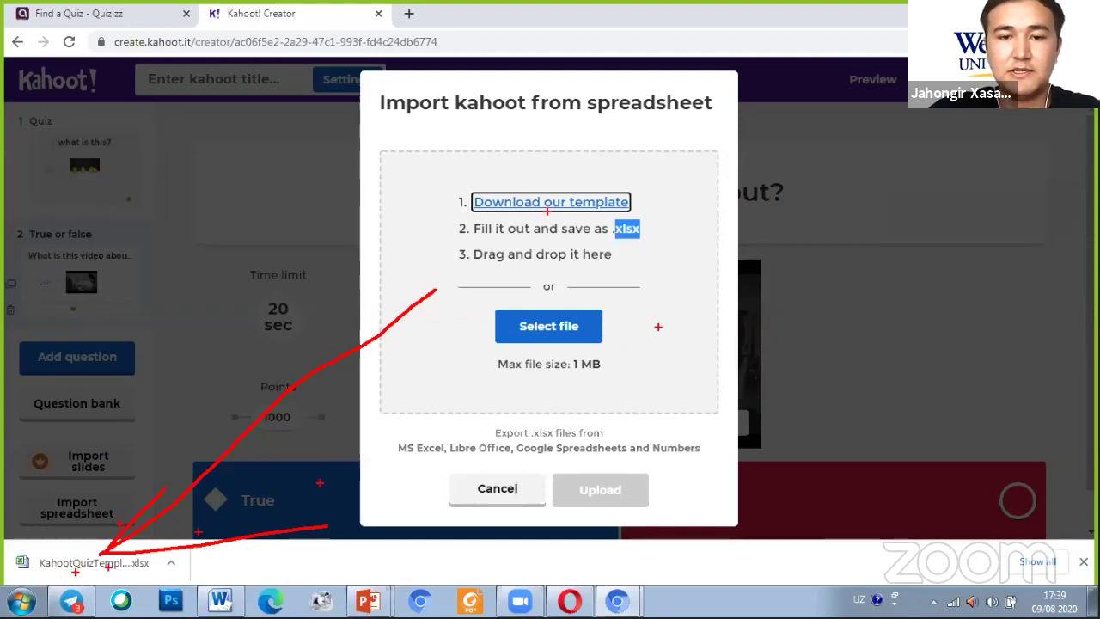
mouse_move(692, 185)
left_mouse_down()
mouse_move(707, 134)
mouse_move(701, 215)
left_mouse_up()
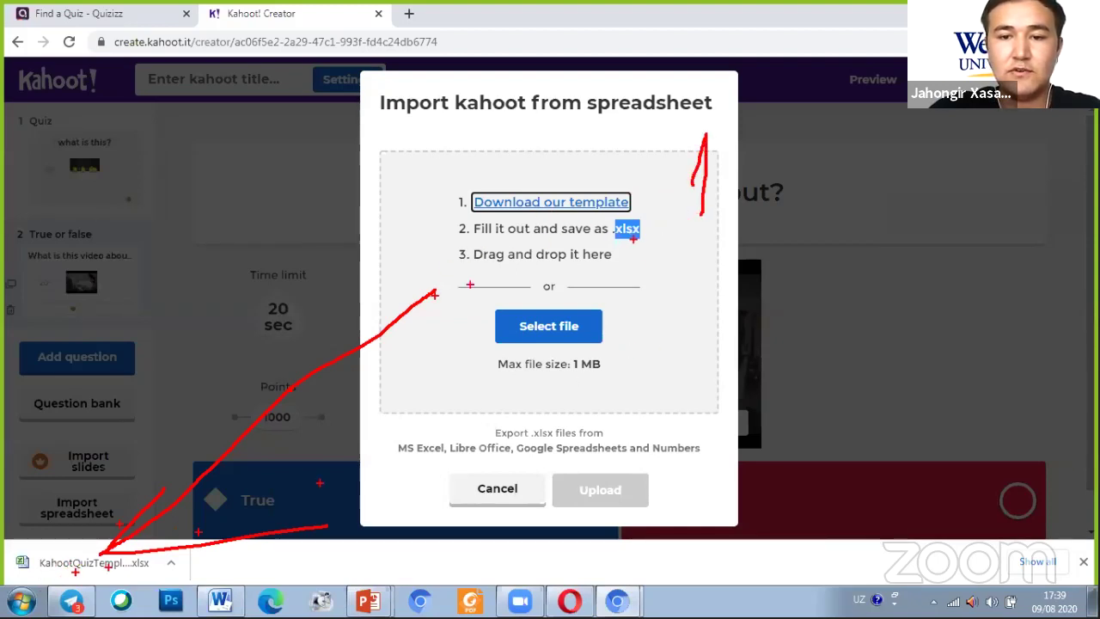
left_click_drag(640, 239, 726, 228)
mouse_move(60, 520)
left_mouse_down()
mouse_move(108, 425)
mouse_move(4, 505)
left_mouse_up()
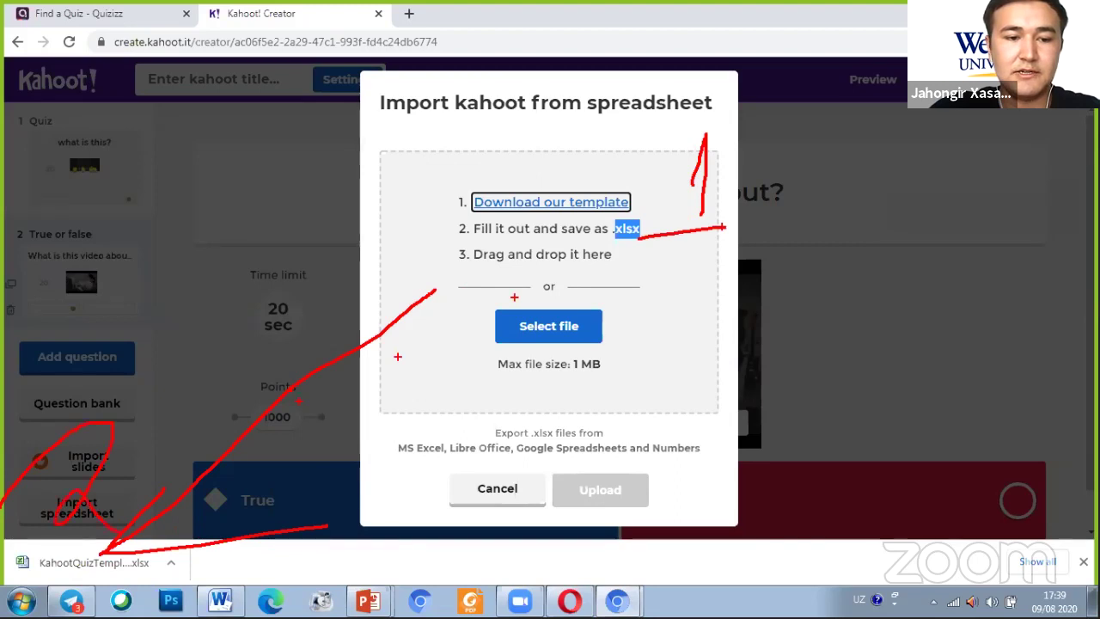
mouse_move(593, 228)
left_mouse_down()
mouse_move(451, 193)
mouse_move(606, 230)
left_mouse_up()
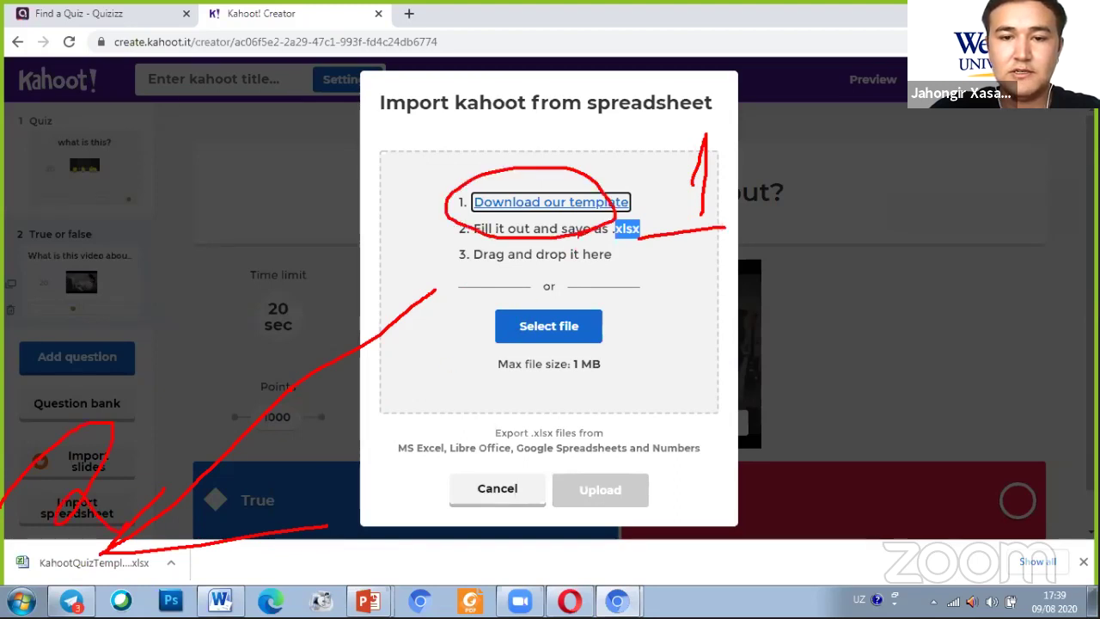
left_click_drag(47, 540, 105, 559)
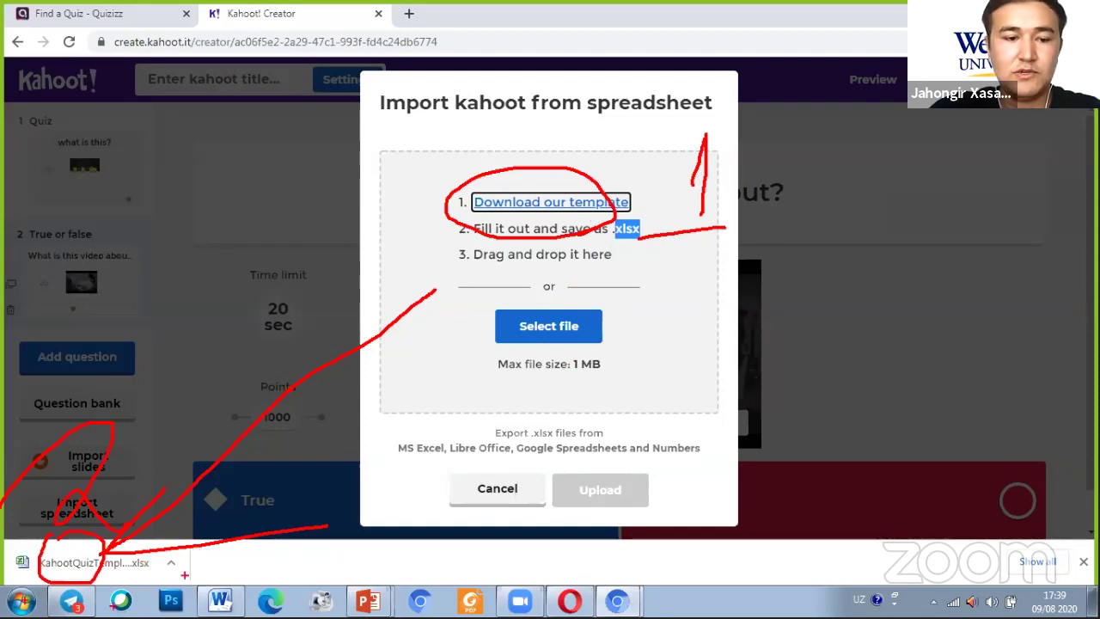
- Open the downloaded KahootQuizTemplate file in a maximized Excel window and enable editing with the ribbon collapsed
left_click(72, 572)
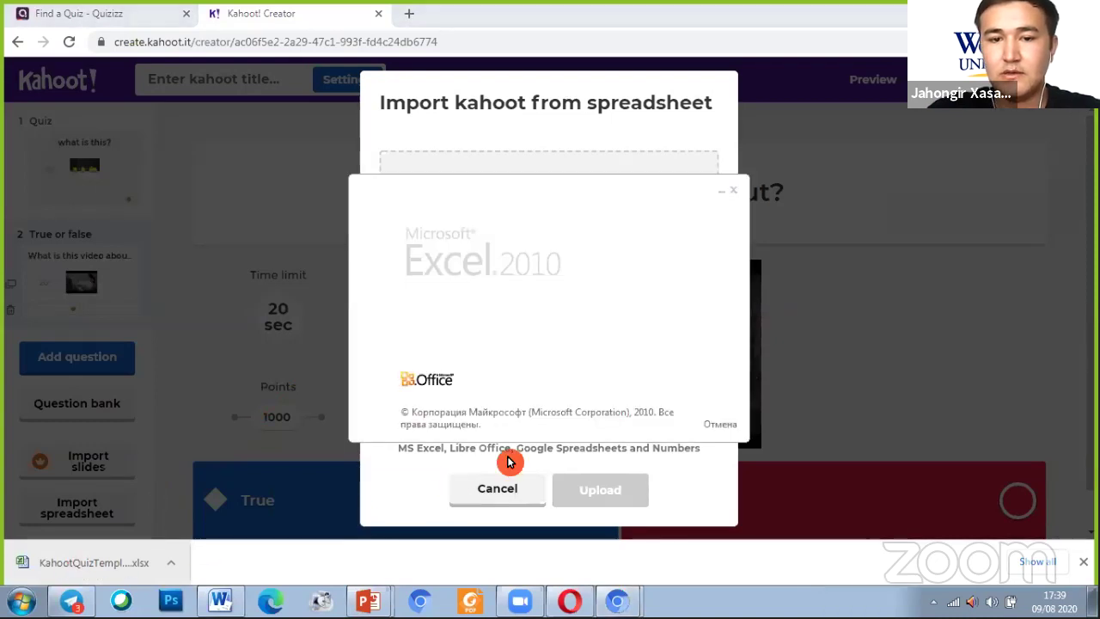
left_click(483, 361)
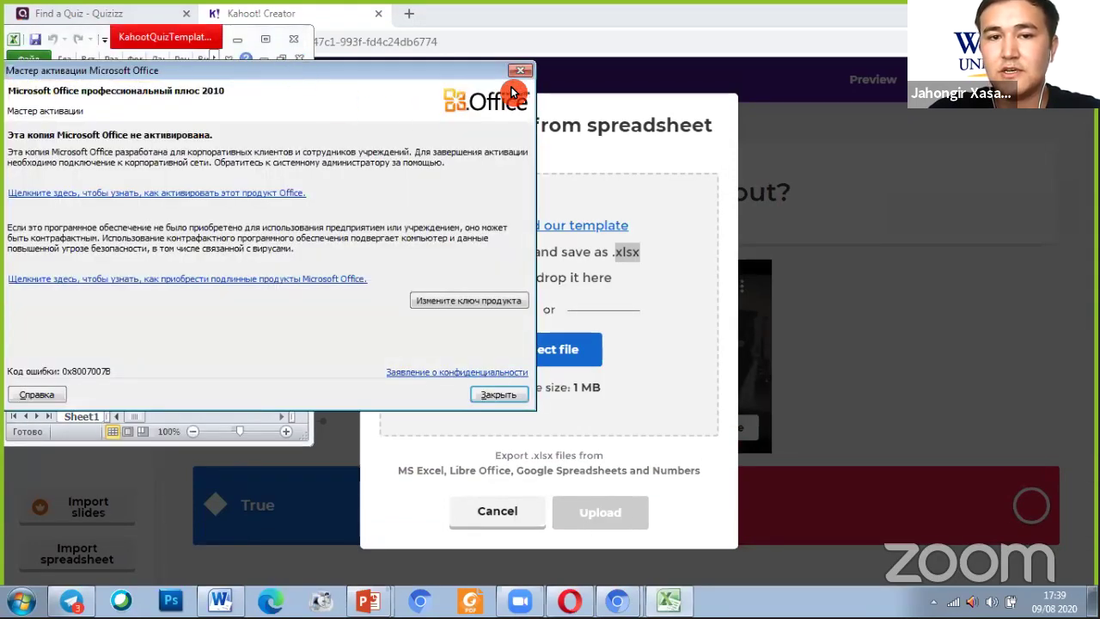
left_click(520, 70)
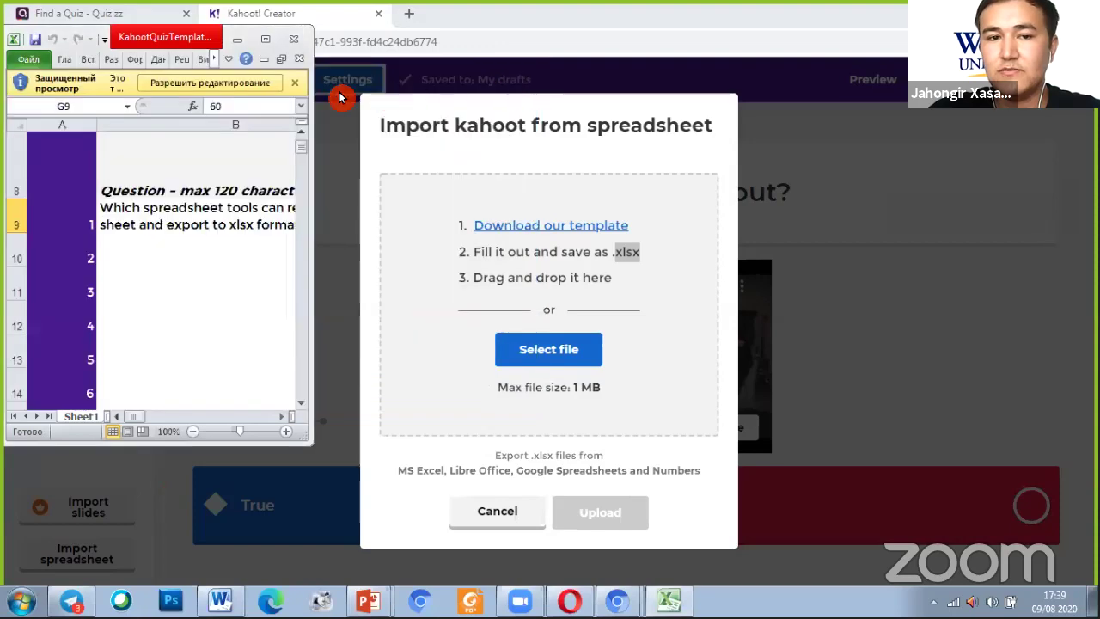
left_click(275, 43)
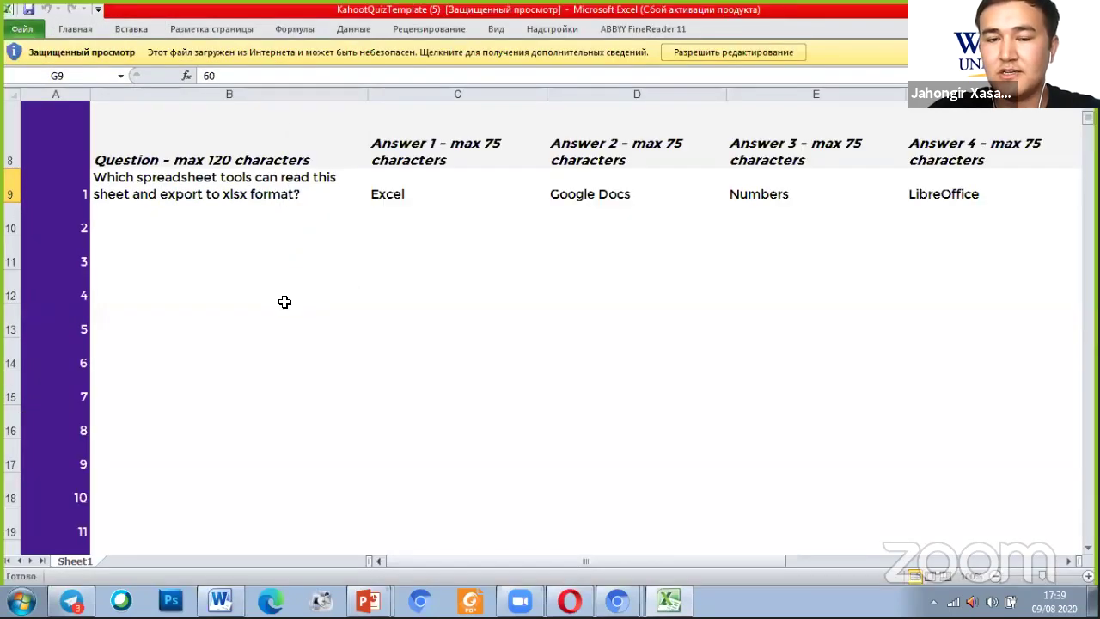
left_click(760, 54)
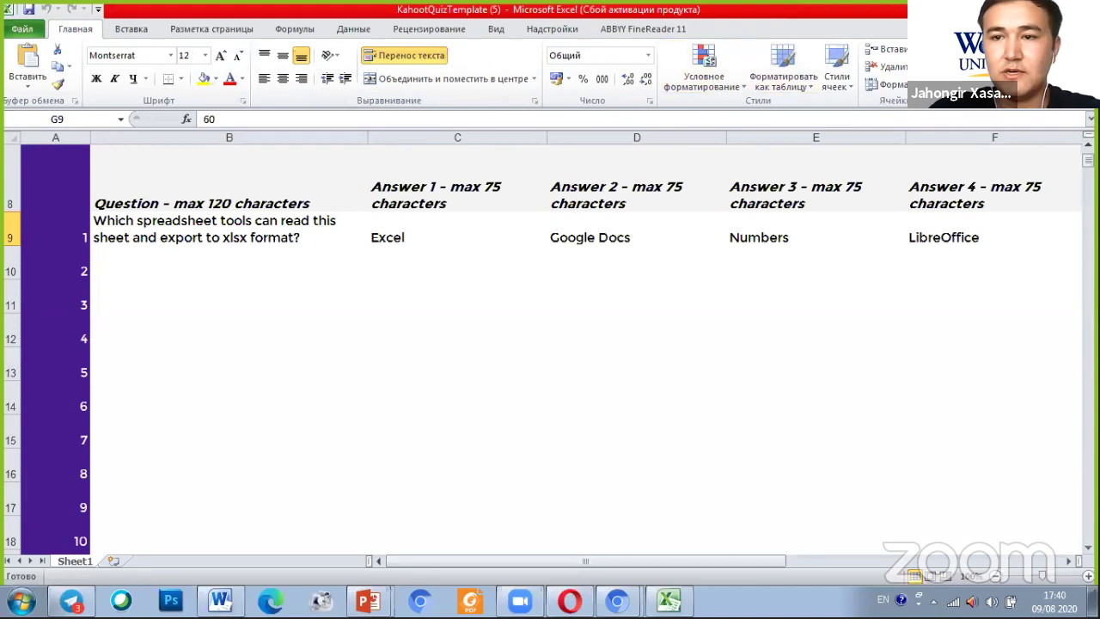
key("ctrl+F1")
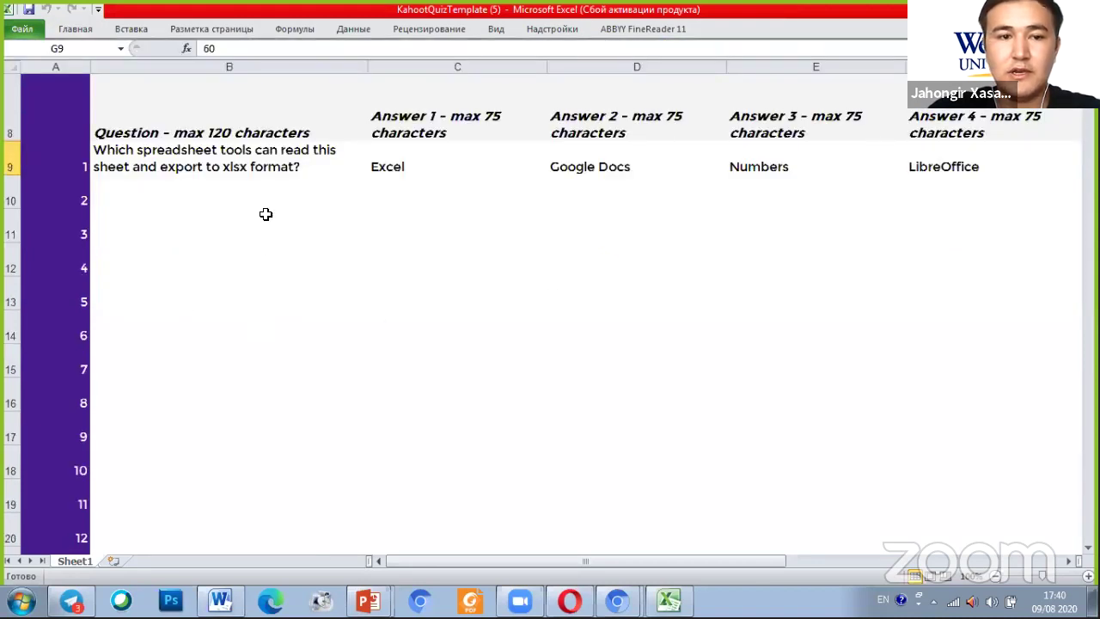
- Examine the template's example question and the numbered question rows down to the end of the list
left_click(199, 174)
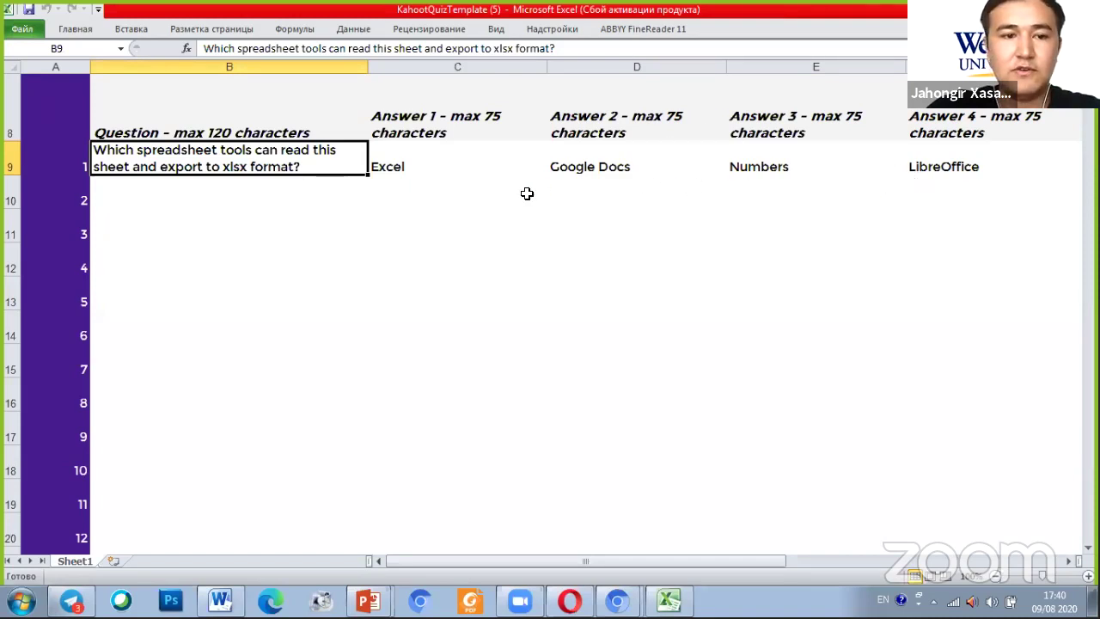
key("Left")
key("Down")
key("Down")
key("Down")
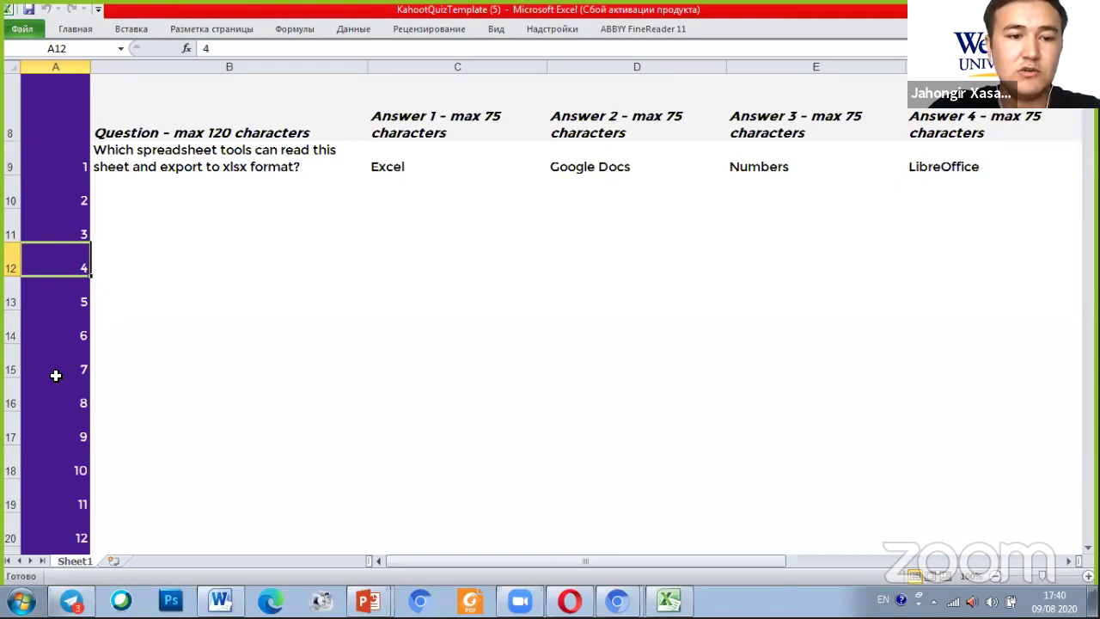
scroll(55, 375, "down", 16)
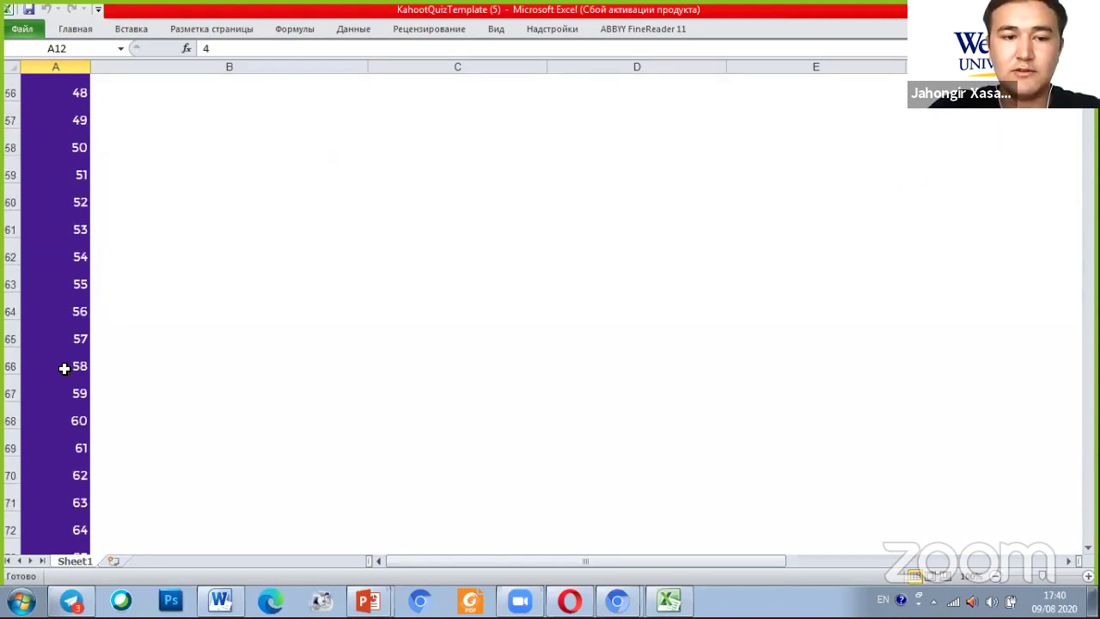
scroll(64, 368, "down", 15)
scroll(66, 368, "up", 3)
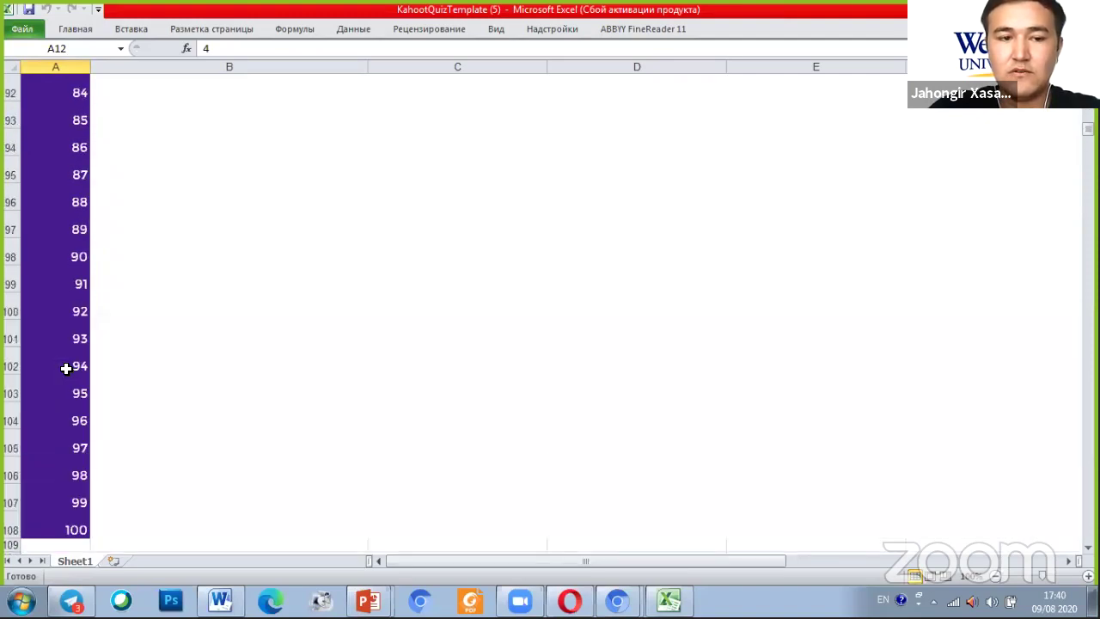
scroll(66, 368, "down", 1)
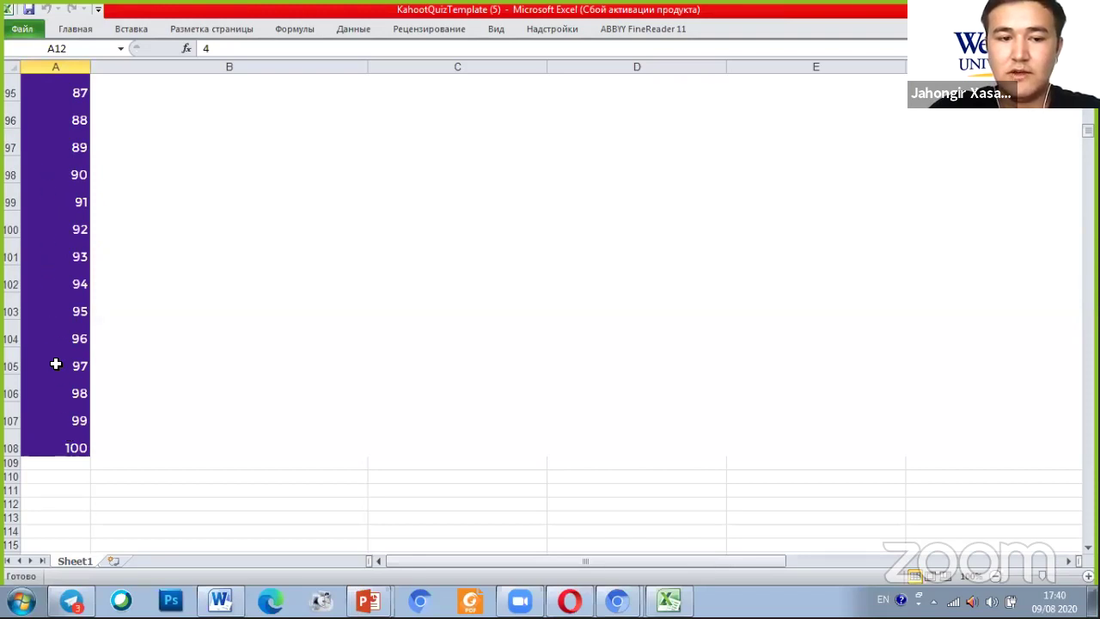
scroll(55, 364, "up", 4)
scroll(55, 363, "up", 17)
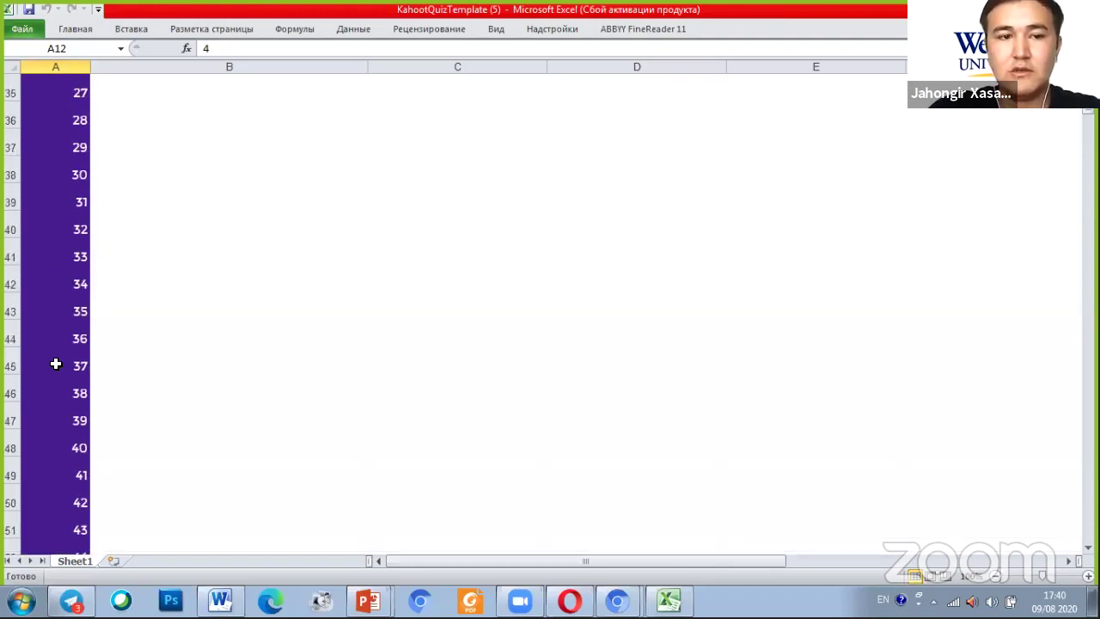
scroll(53, 319, "up", 9)
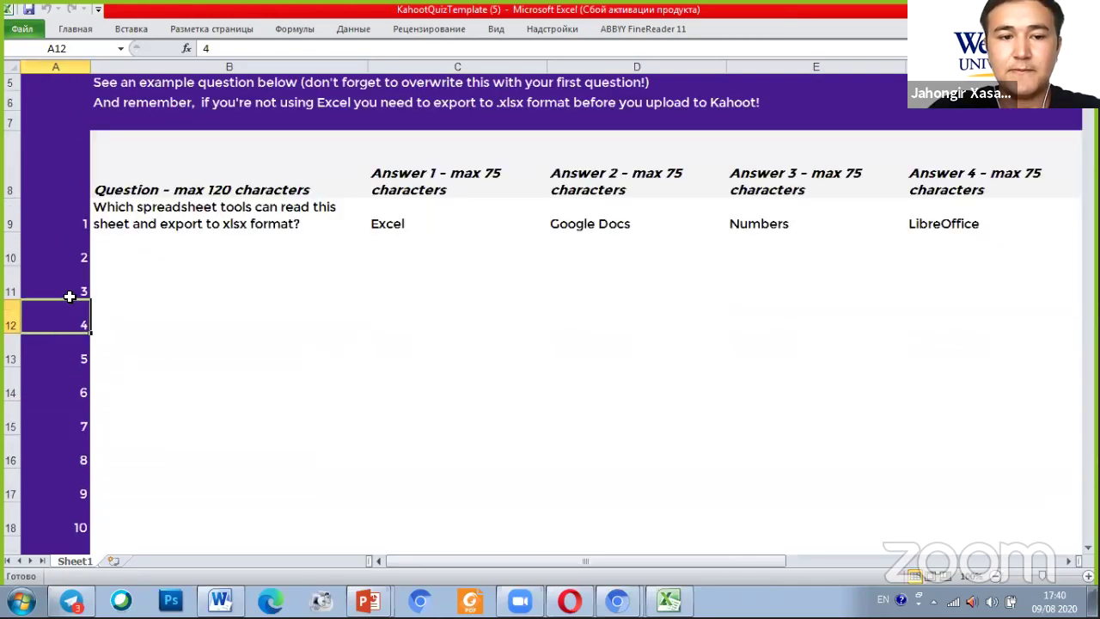
- Enter "what is this book about?" as the second question in cell B10
left_click(121, 224)
left_click(168, 251)
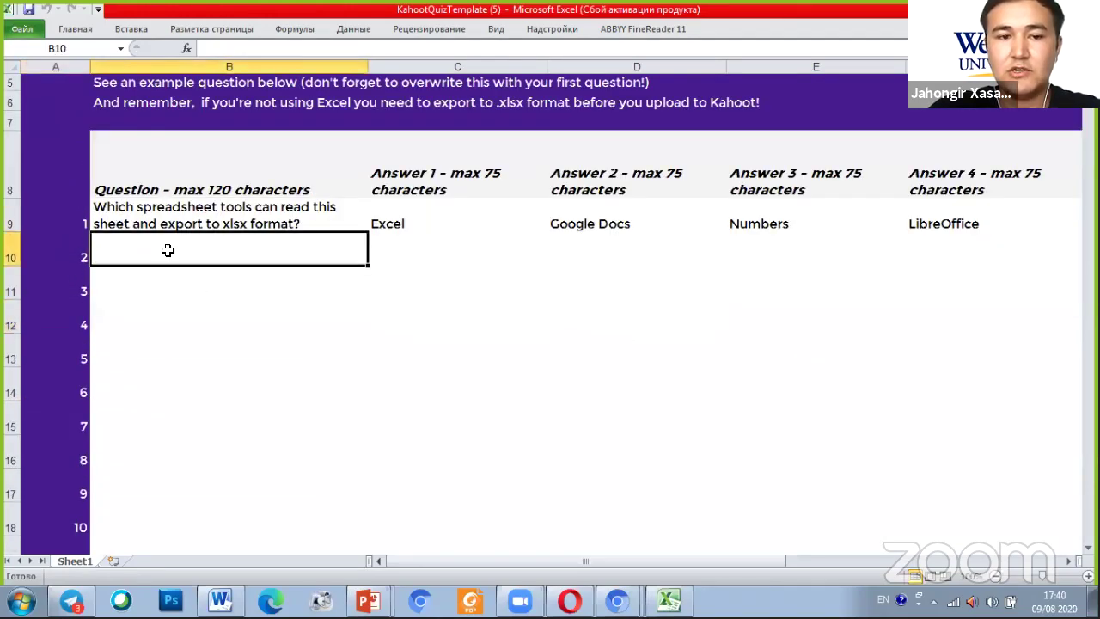
type("what is this")
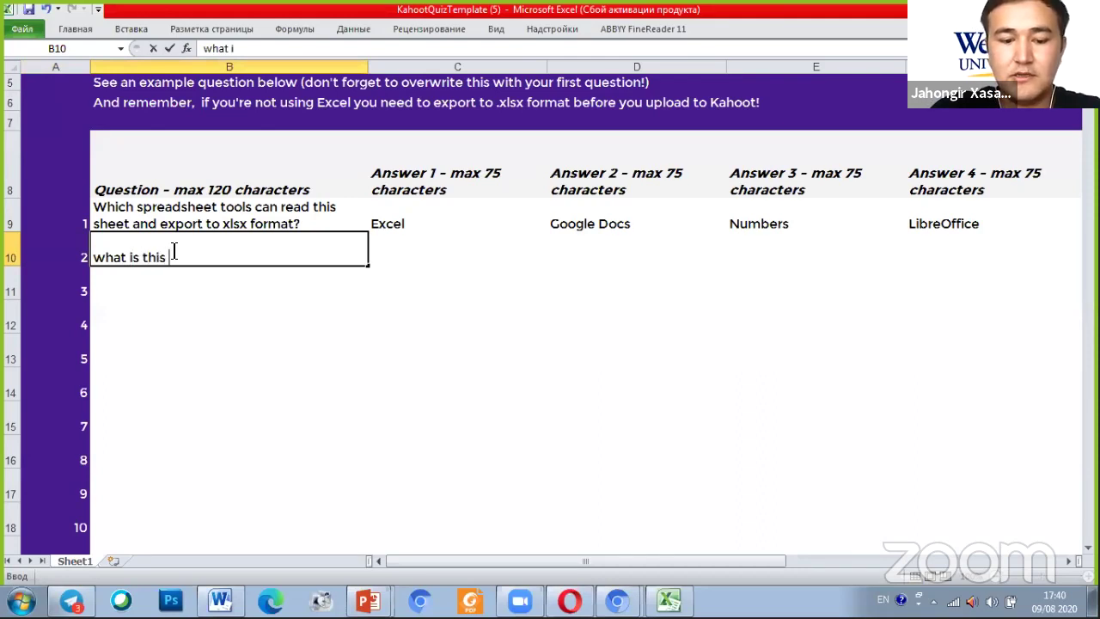
type(" book abo")
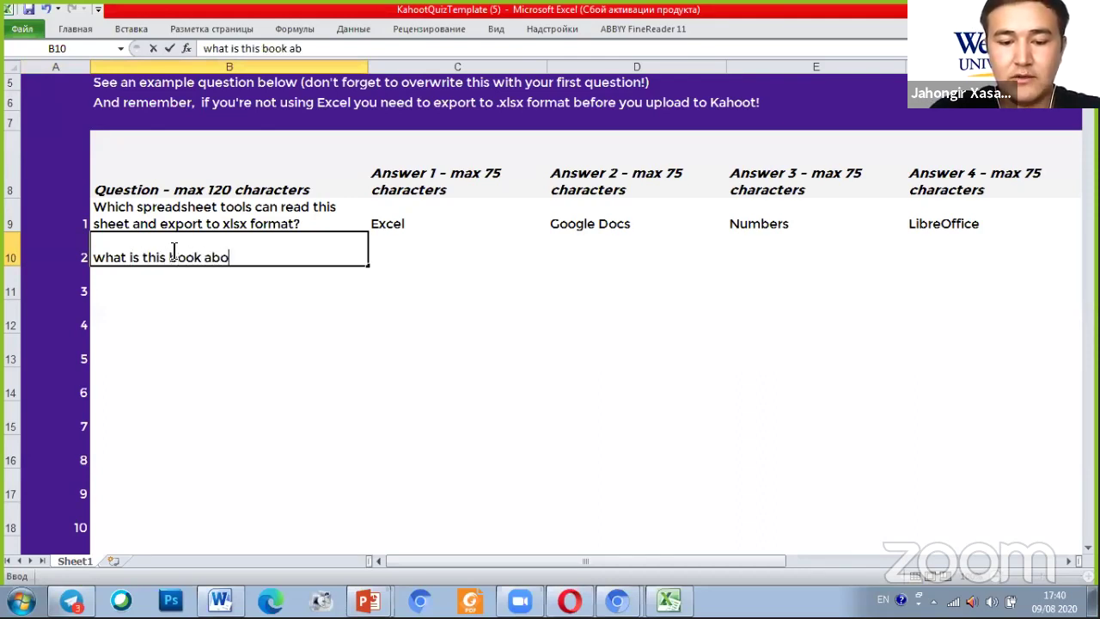
type("ut")
key("Left")
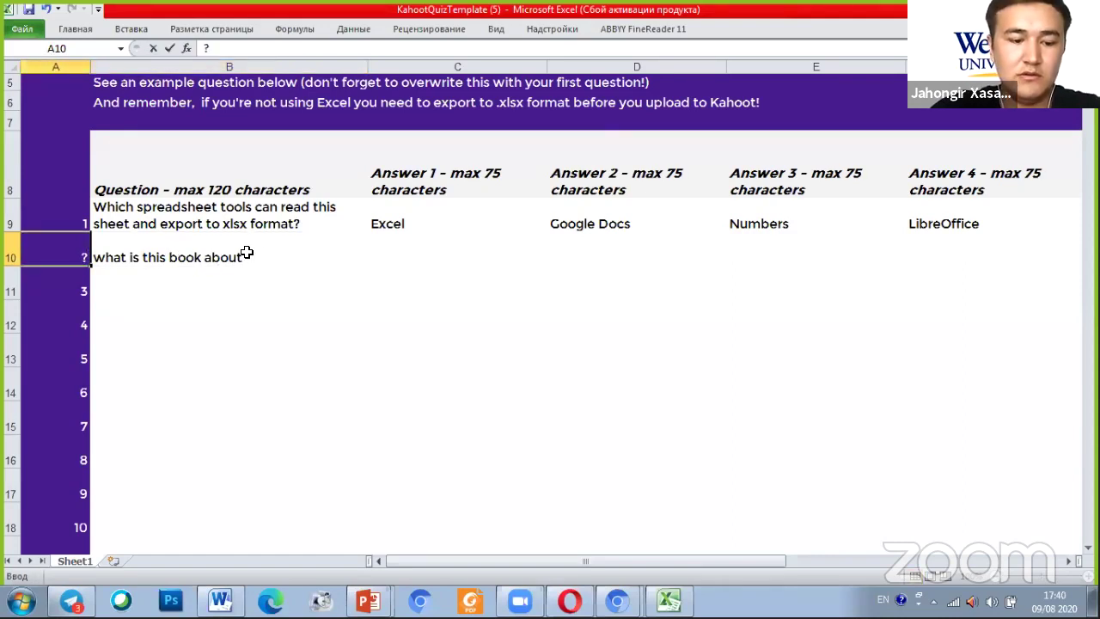
key("Escape")
double_click(238, 258)
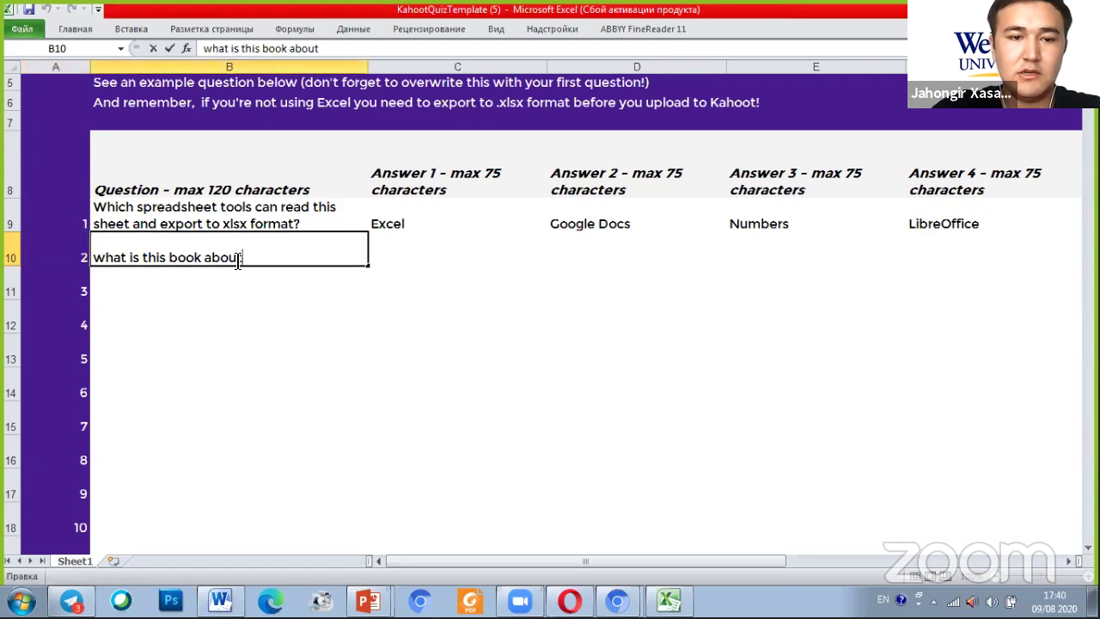
left_click(394, 246)
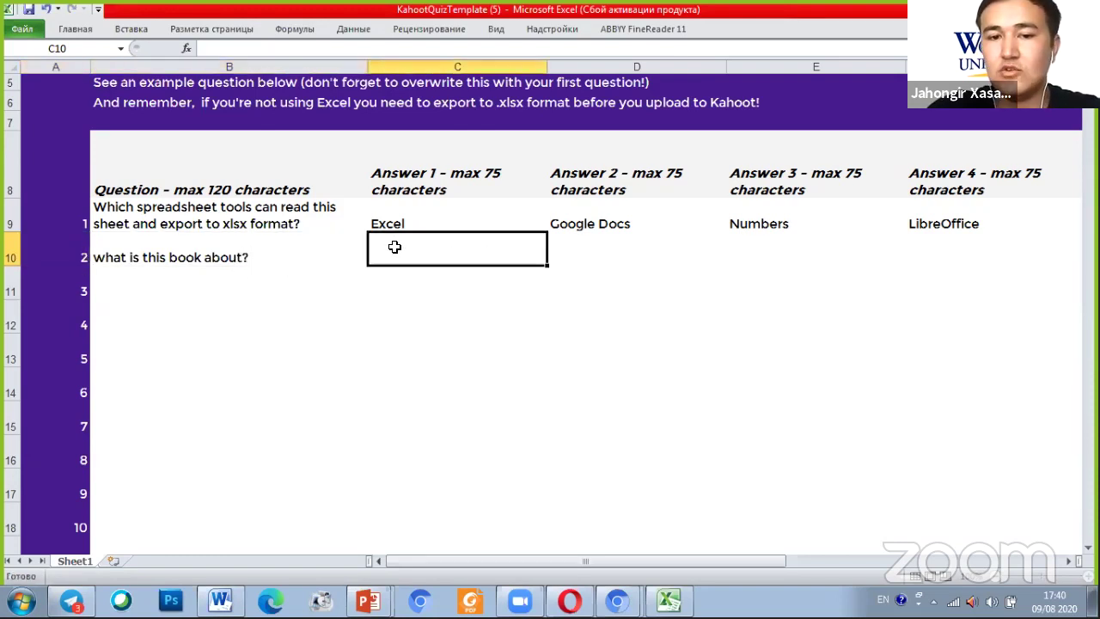
- Fill in the second question's four answers in C10 to F10 as dog, cat, lion and fish
type("jssjffv")
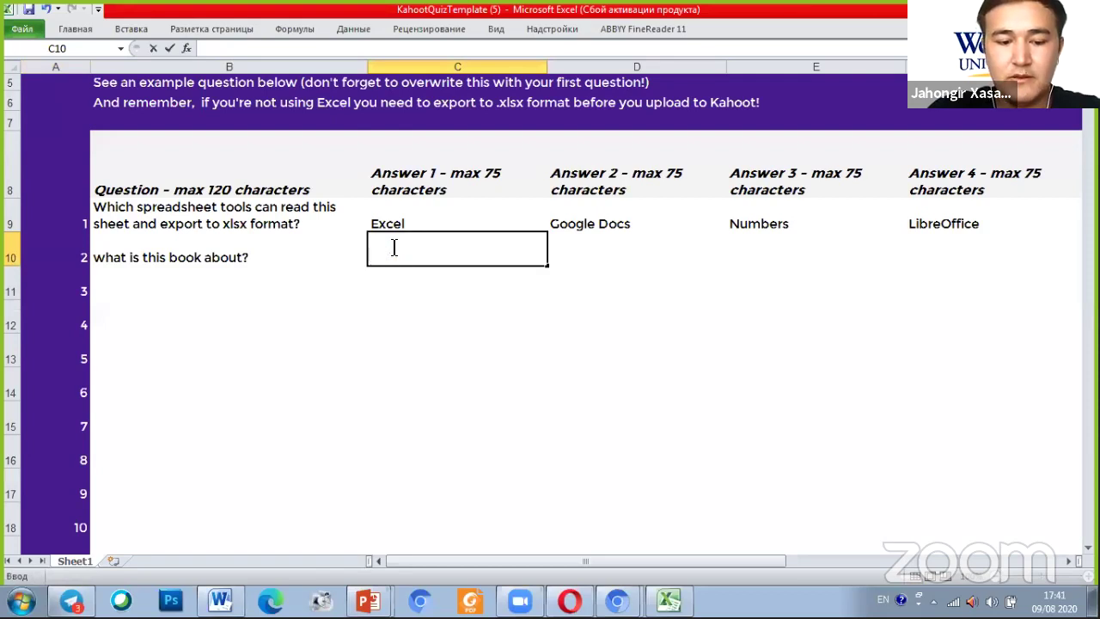
type("do")
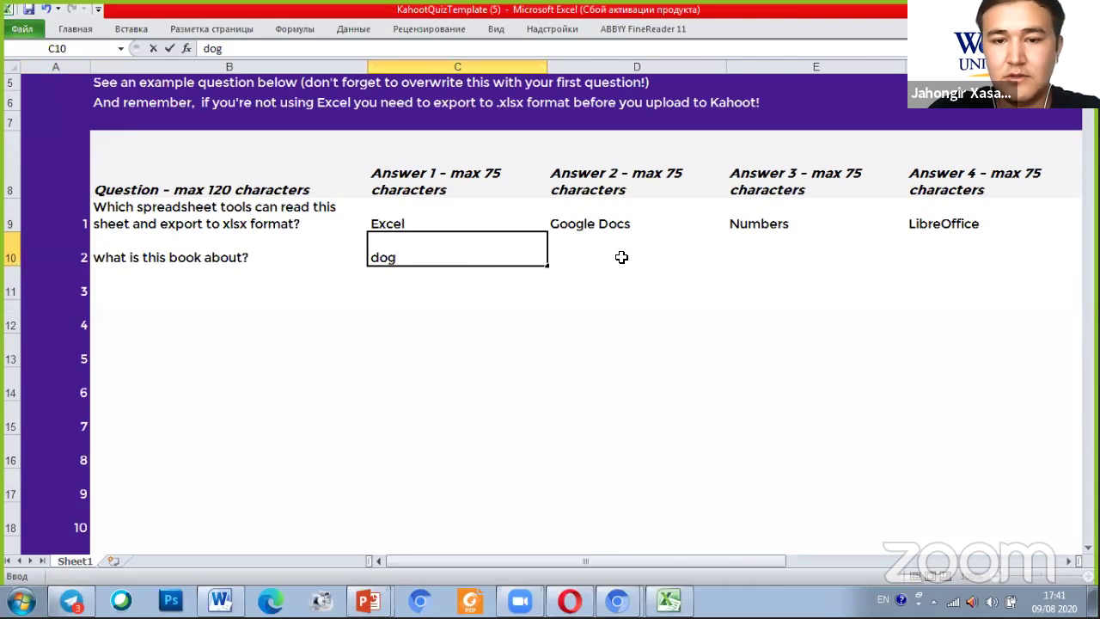
type("g")
left_click(622, 257)
type("cat")
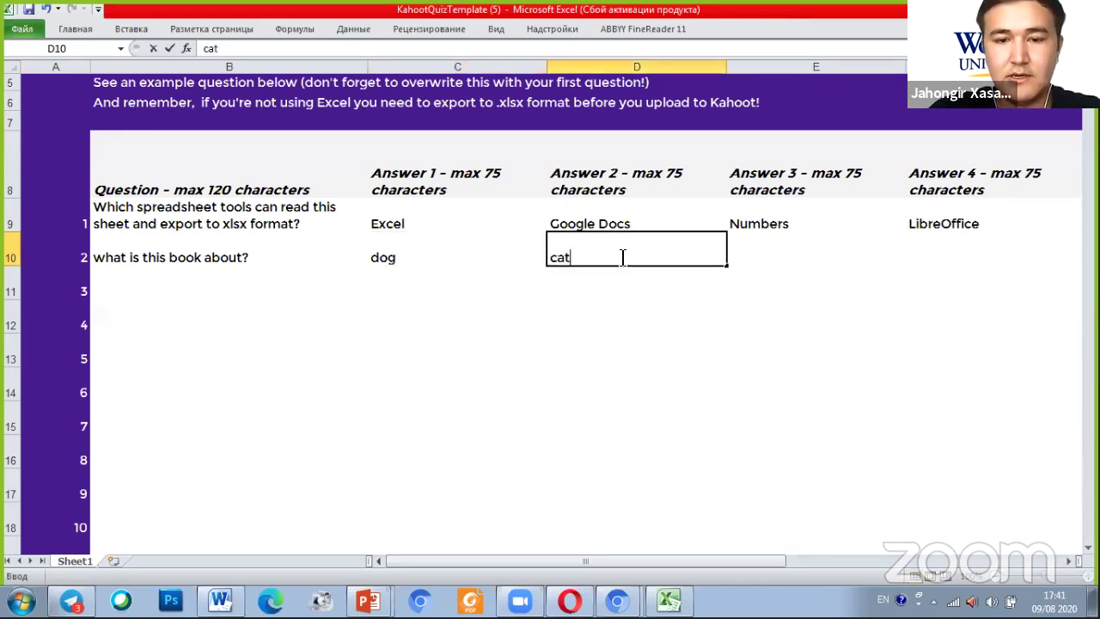
left_click(778, 250)
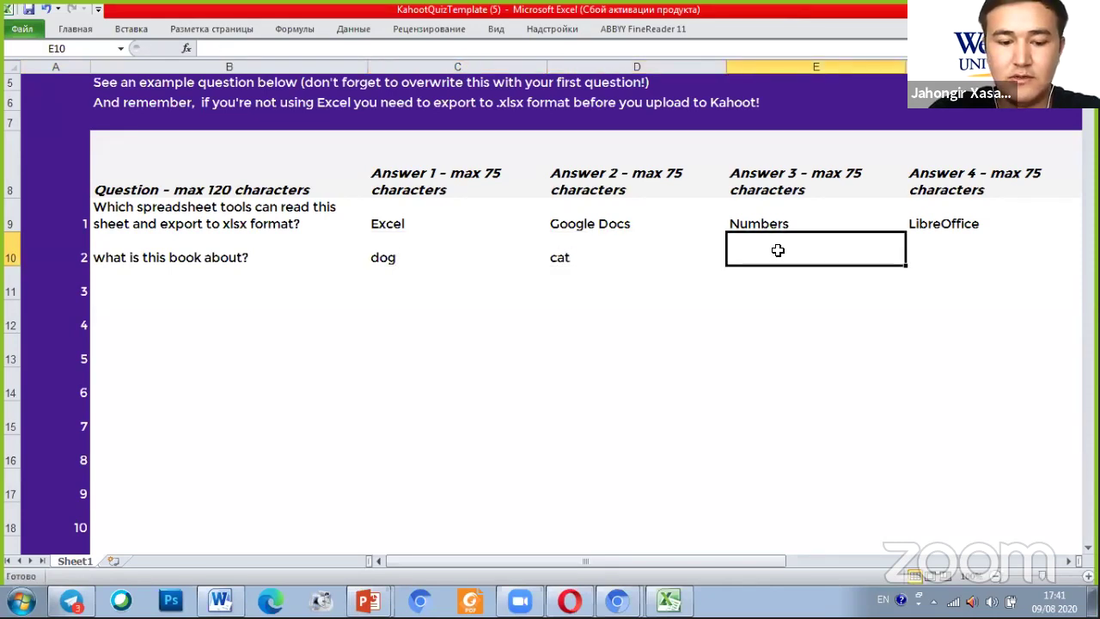
type("lion")
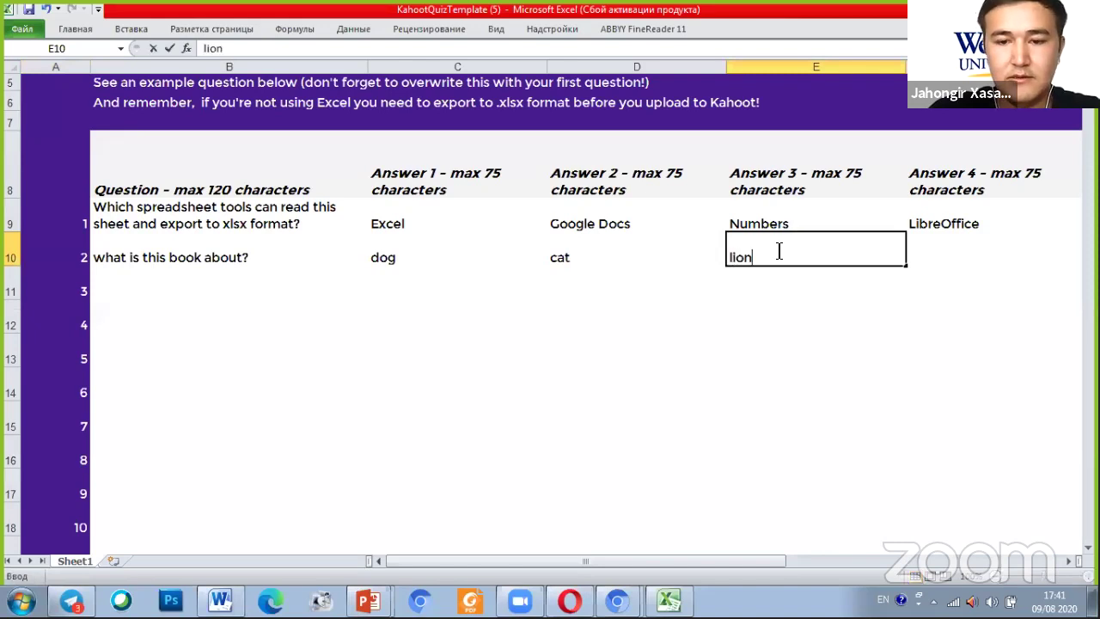
key("Return")
key("Up")
key("Right")
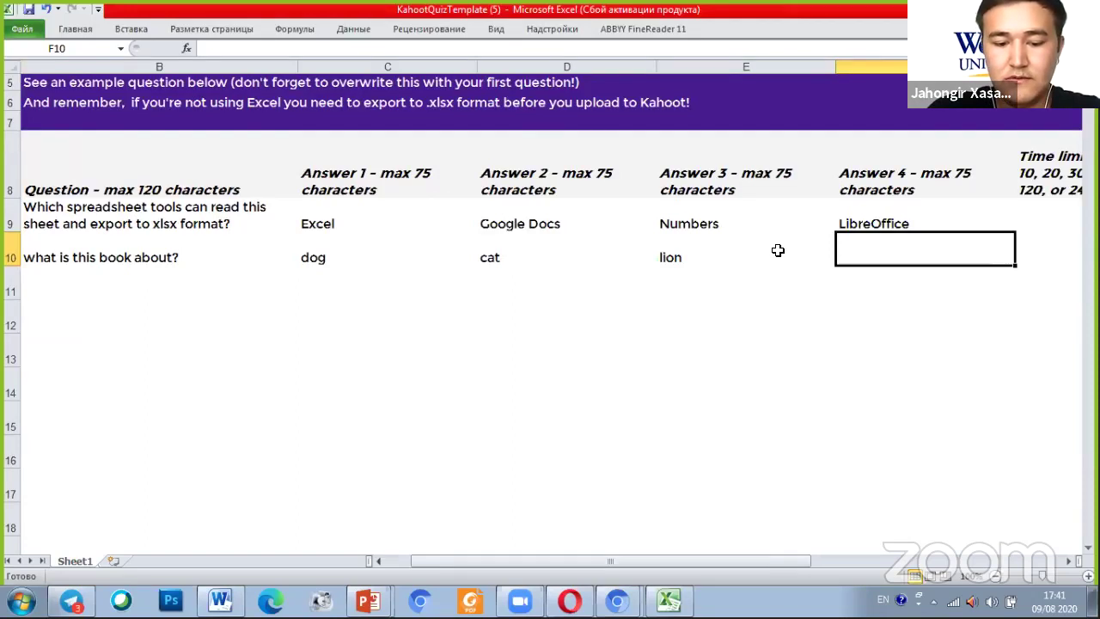
type("fish")
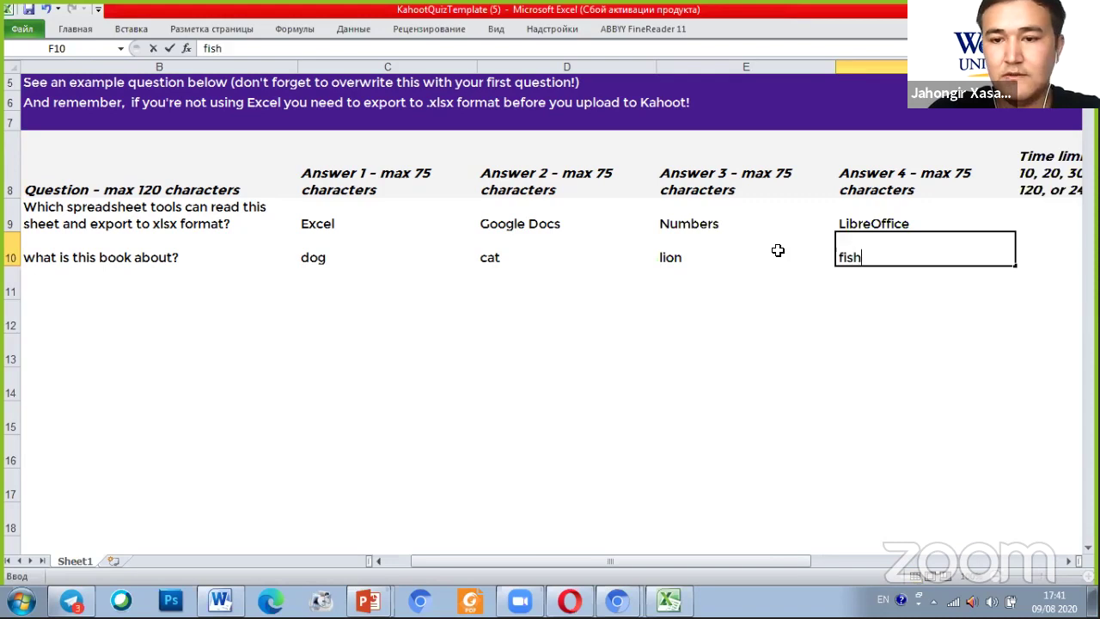
key("Tab")
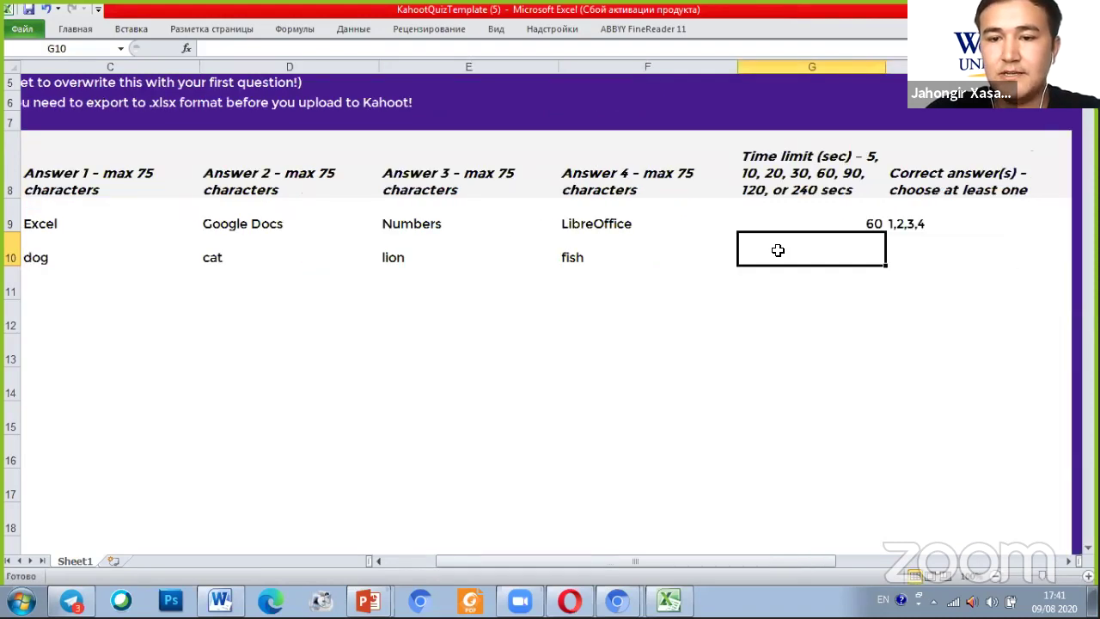
- Copy the example question's 60-second time limit from G9 down through G17
key("Left")
key("Right")
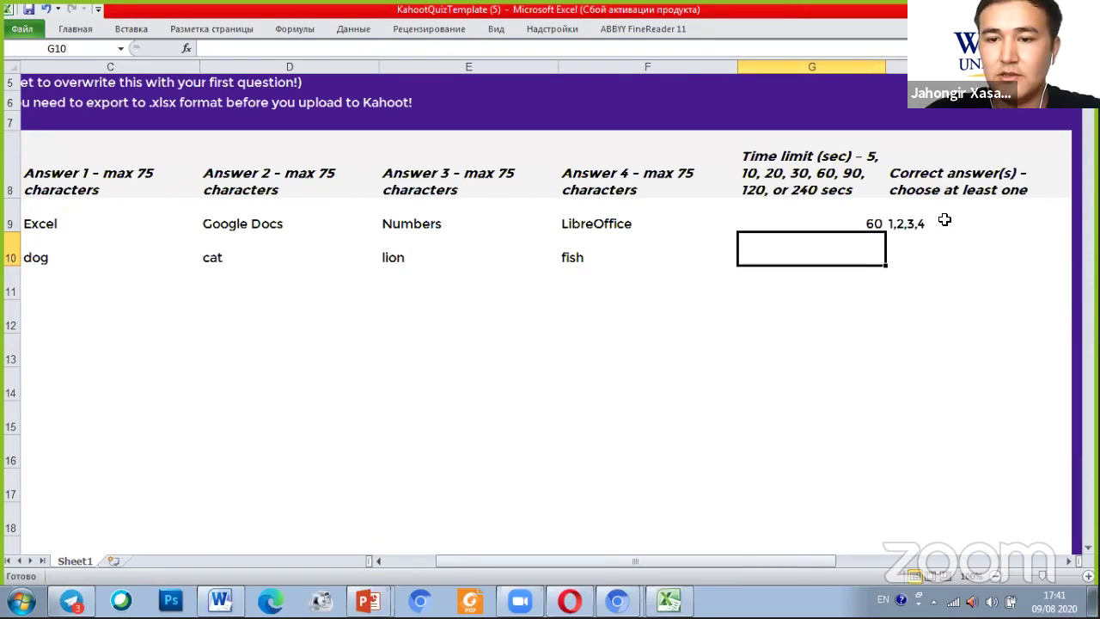
left_click(868, 222)
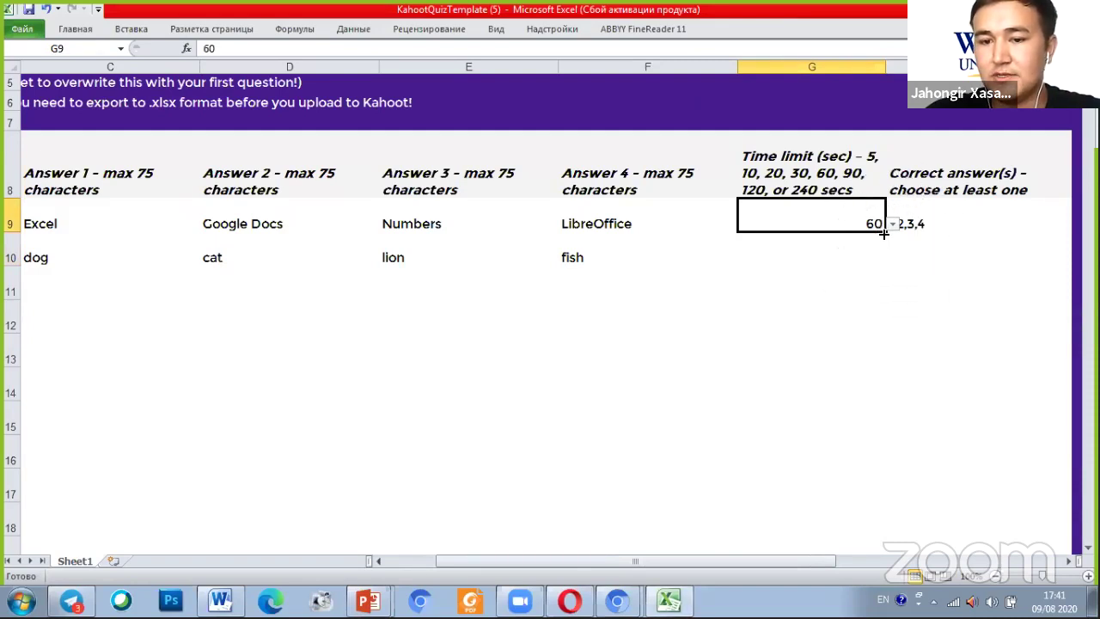
left_click(884, 233)
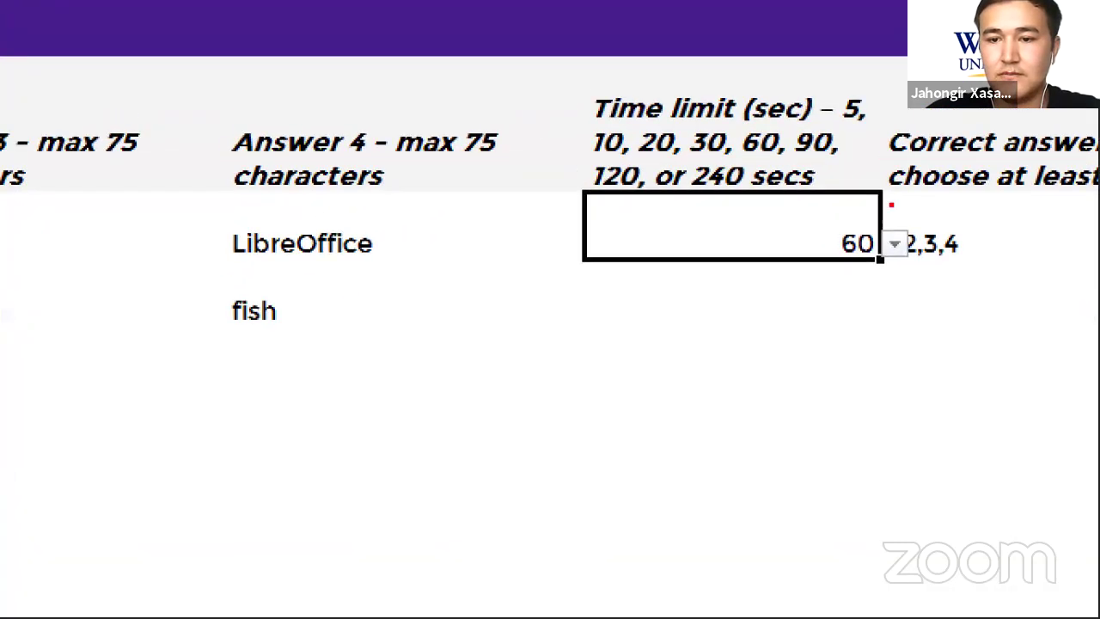
mouse_move(902, 234)
left_mouse_down()
mouse_move(847, 311)
mouse_move(901, 267)
mouse_move(879, 260)
left_mouse_up()
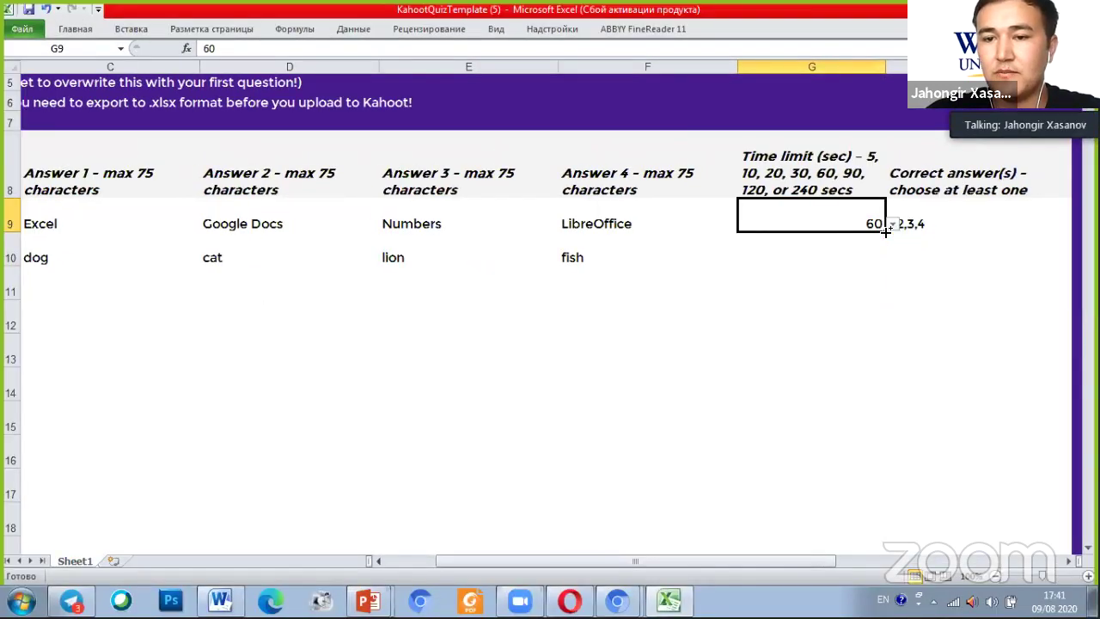
left_click(886, 230)
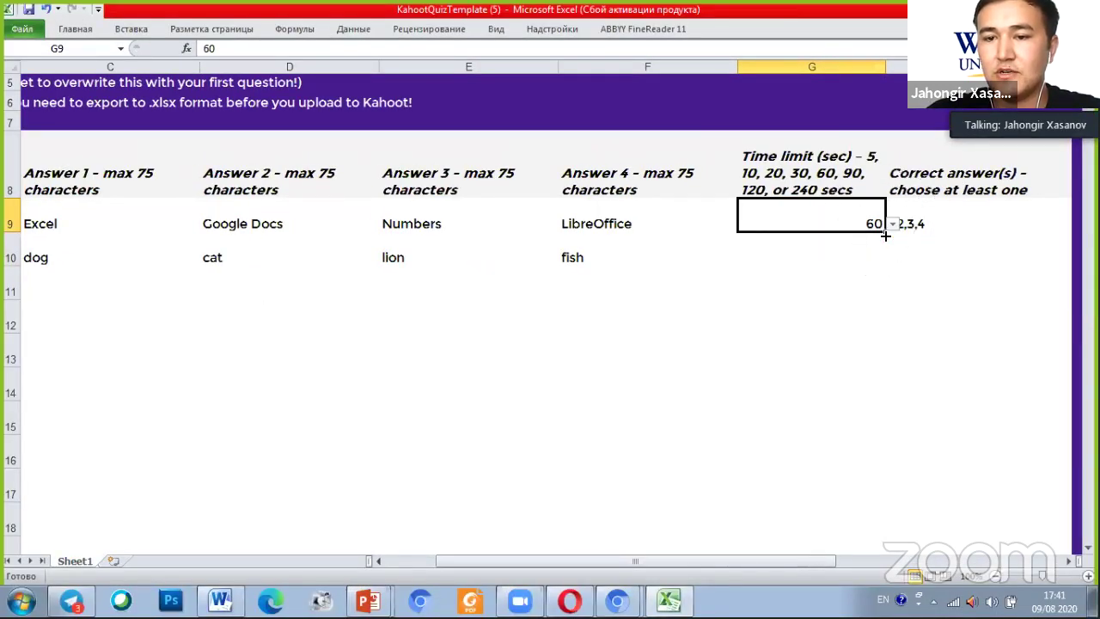
left_click_drag(885, 234, 875, 494)
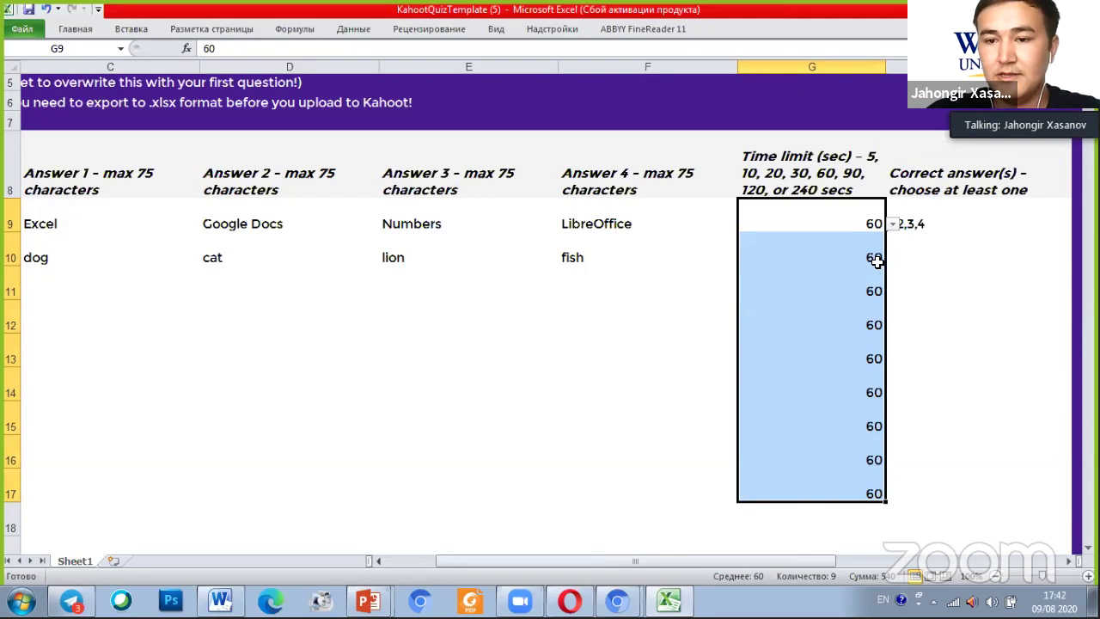
- Try to set the second question's time limit in G10 to 35 seconds
left_click(876, 260)
type("30")
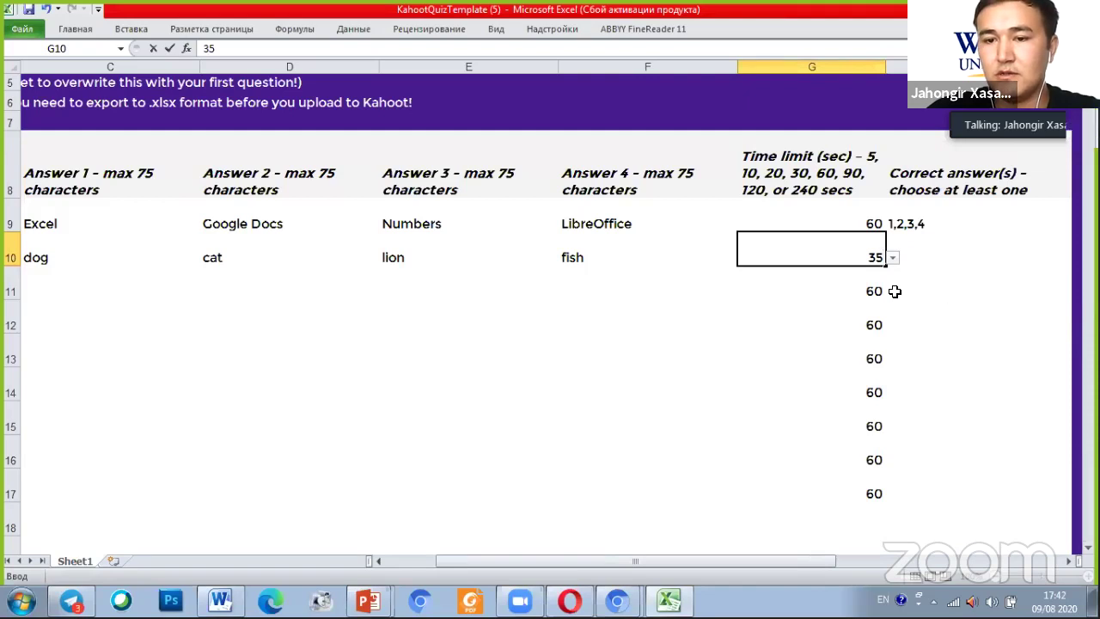
key("Return")
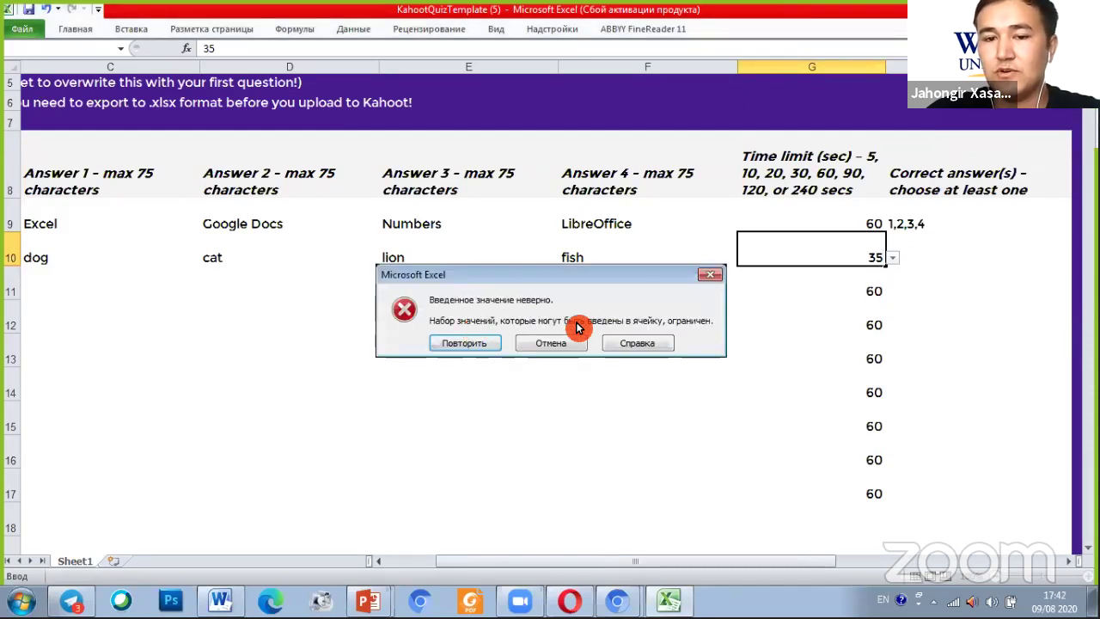
left_click(554, 353)
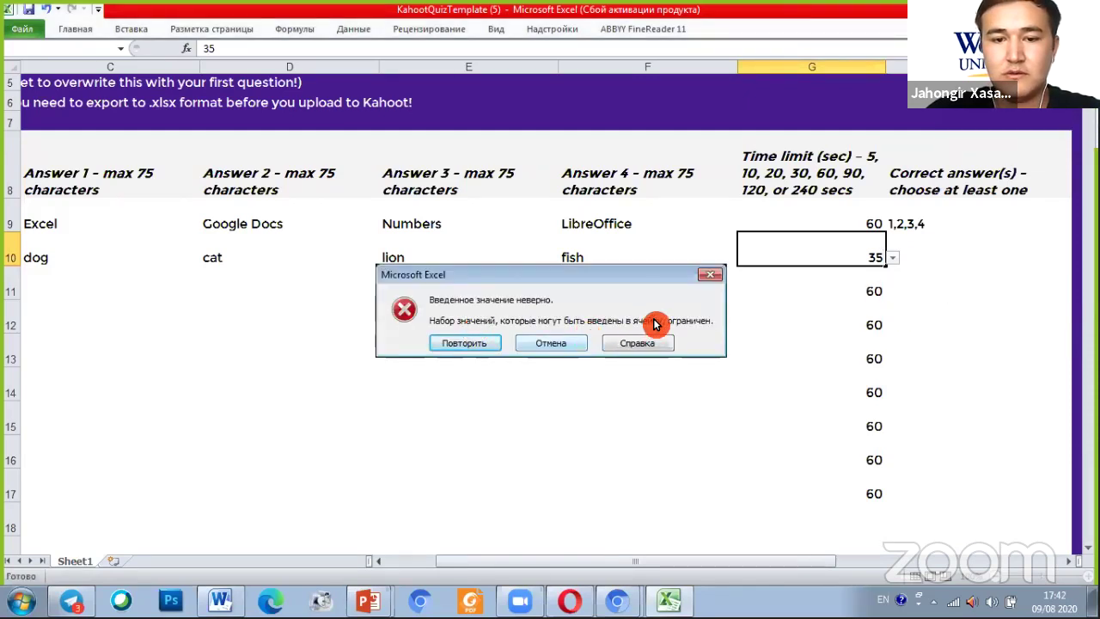
left_click(555, 348)
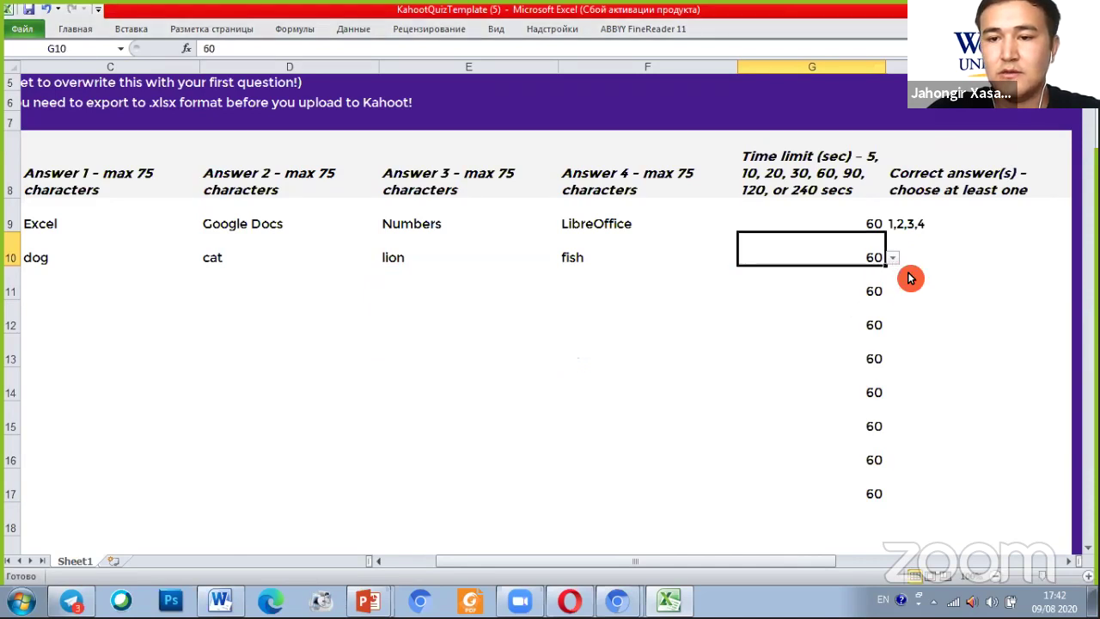
- Set the time limits to 20 seconds in G10 and 30 seconds in G11 from the allowed values
left_click(894, 258)
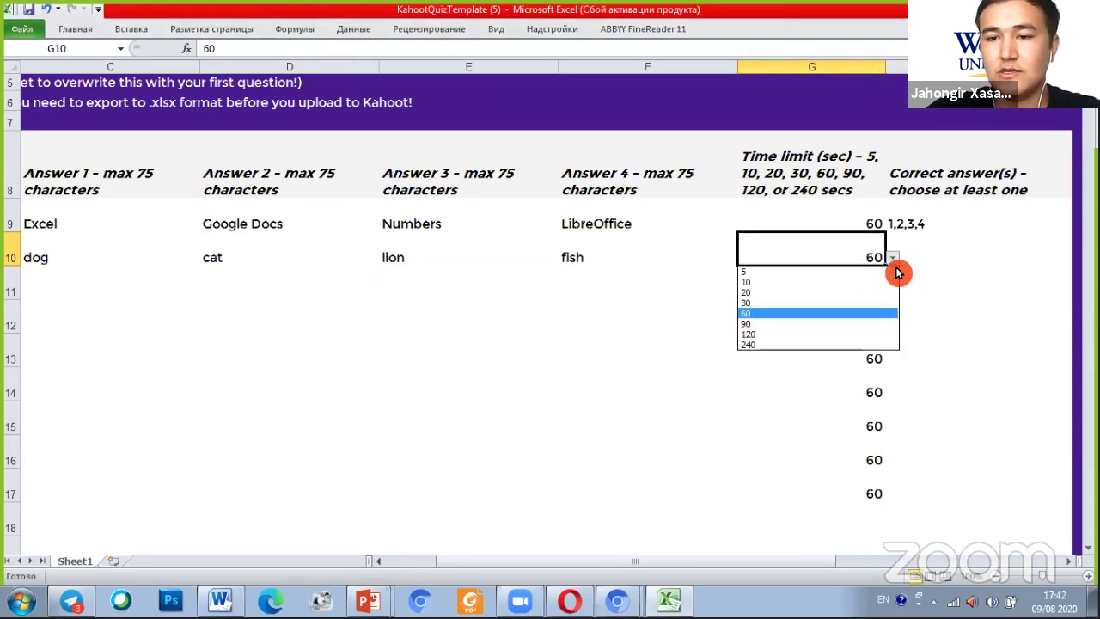
left_click(806, 301)
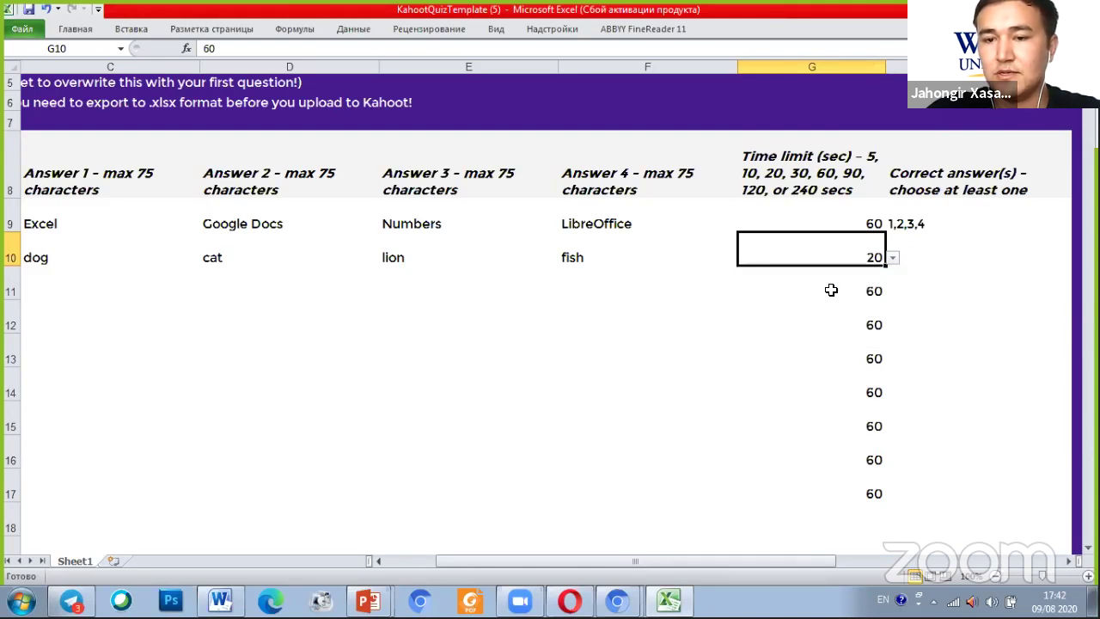
left_click(890, 294)
left_click(877, 292)
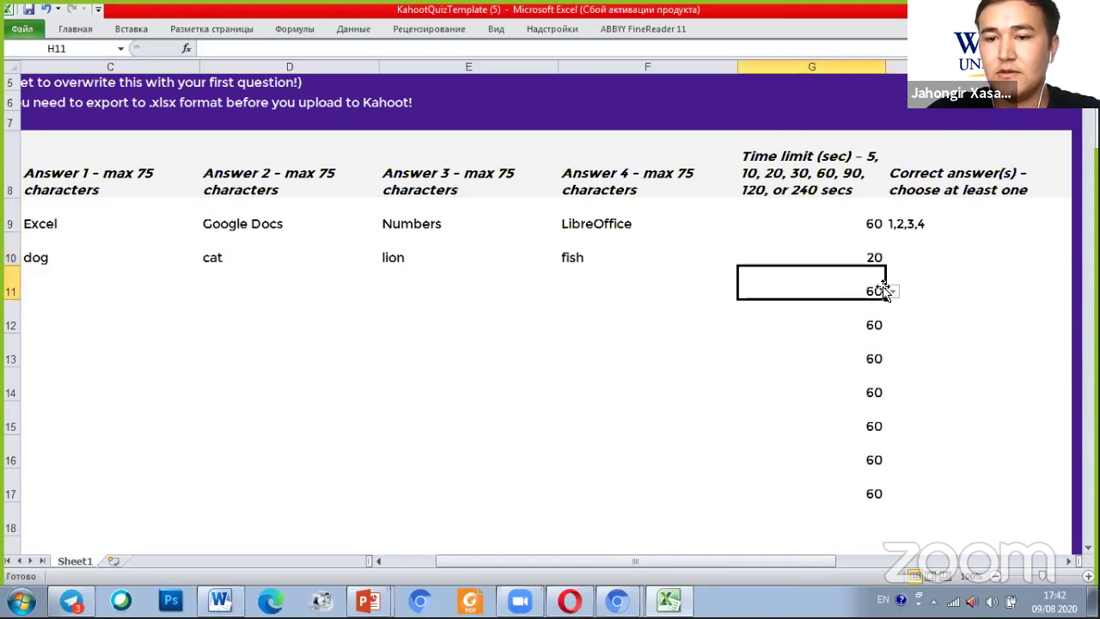
left_click(894, 293)
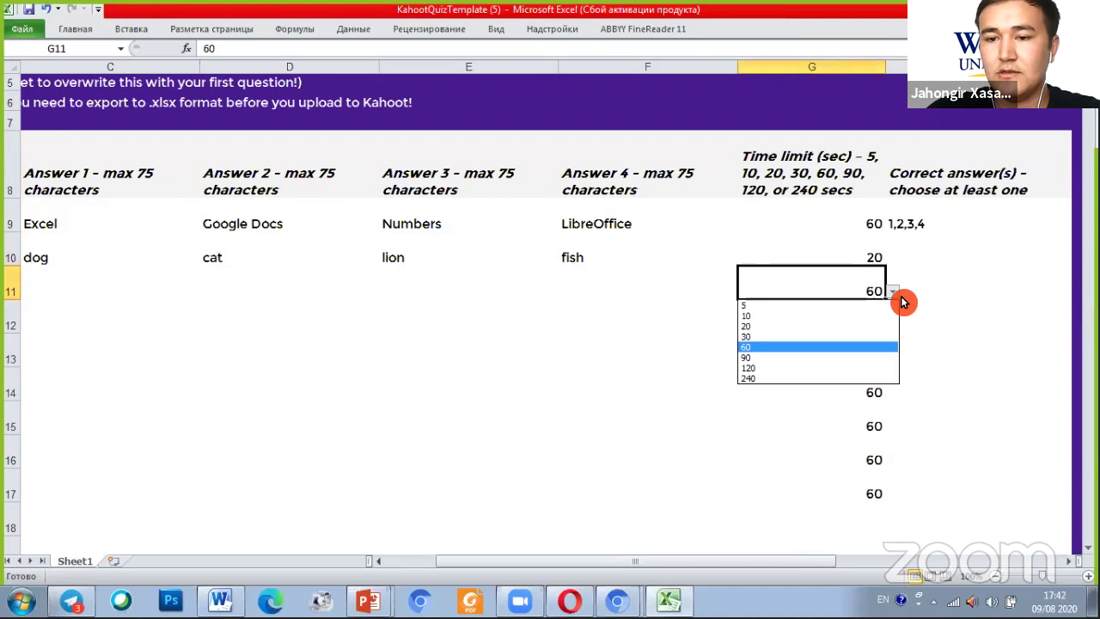
left_click(875, 336)
scroll(855, 353, "down", 2)
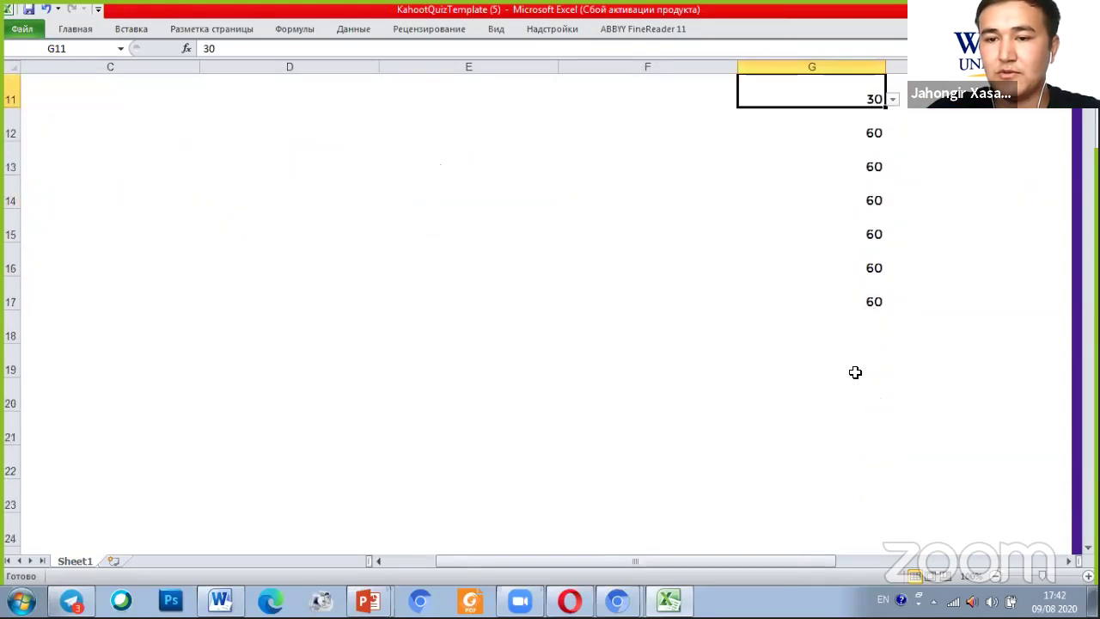
scroll(854, 370, "up", 2)
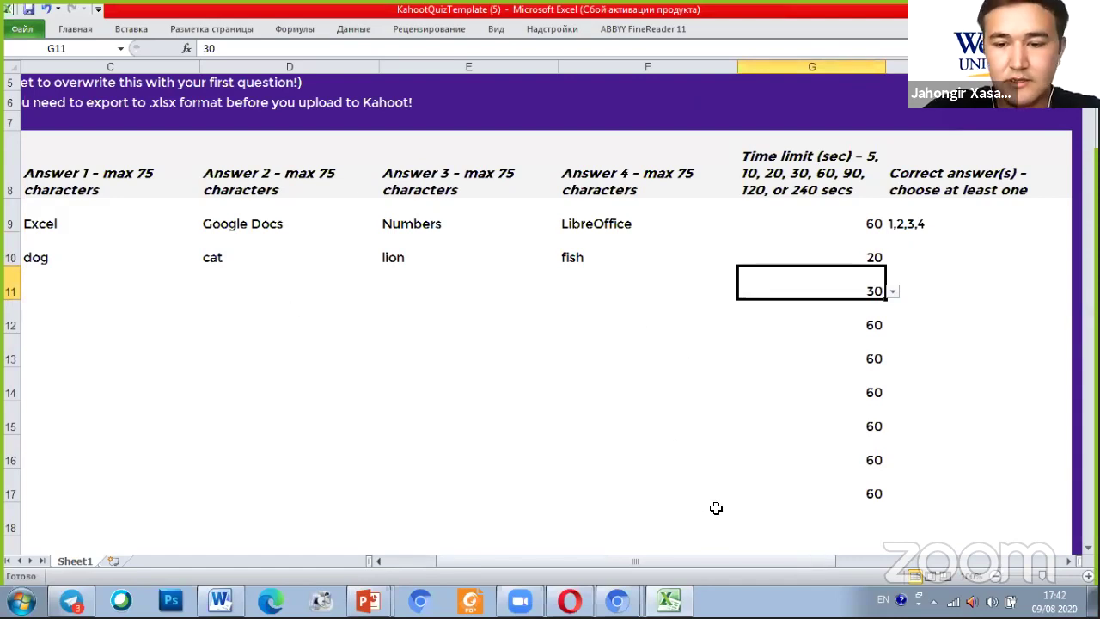
- Switch to the Word document 10-sinf Final Test 1, examine its multiple-choice questions and collapse the ribbon
left_click_drag(703, 566, 637, 569)
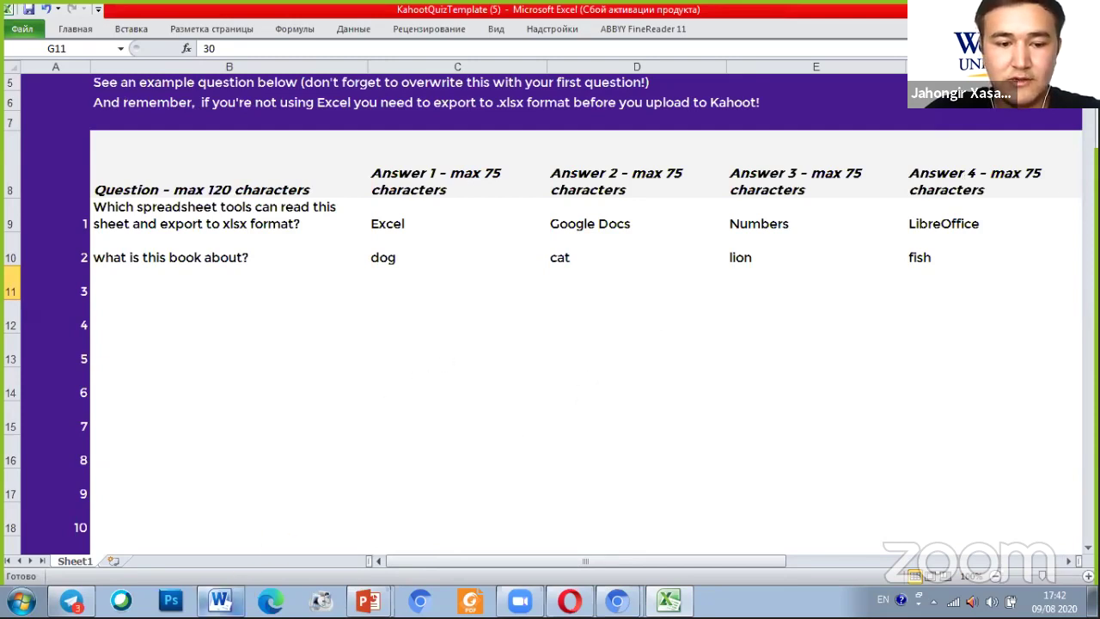
mouse_move(220, 600)
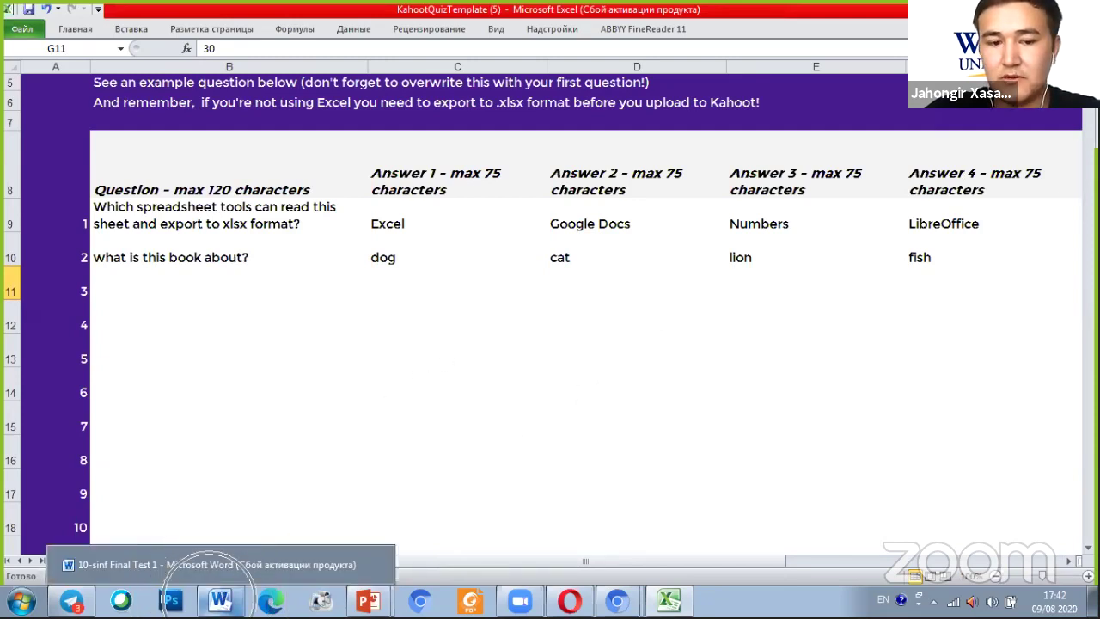
left_click(211, 565)
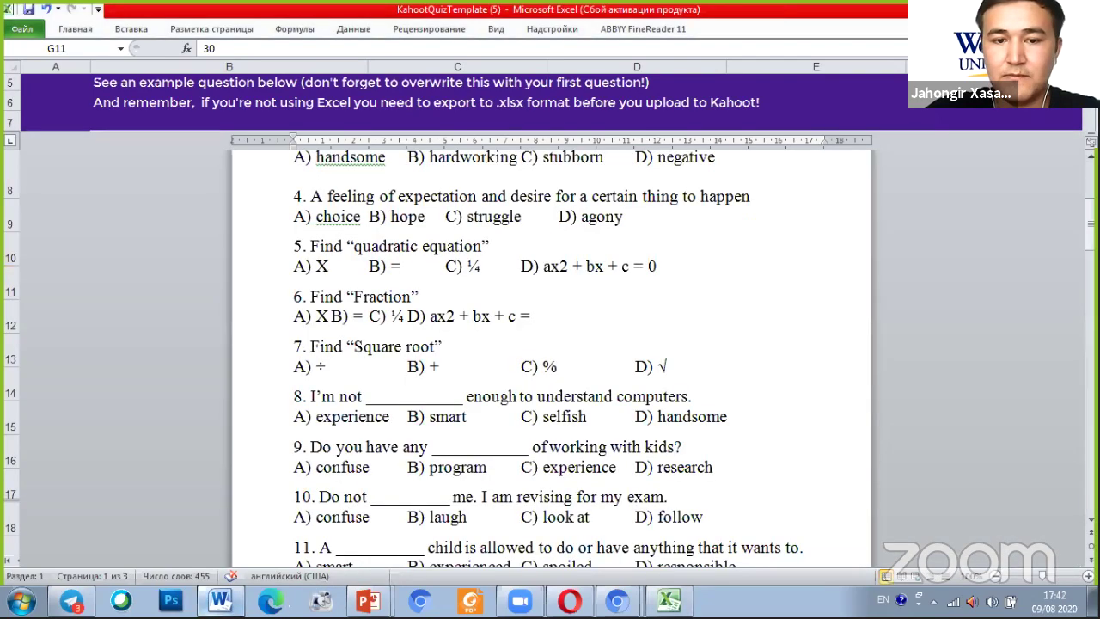
scroll(587, 369, "up", 4)
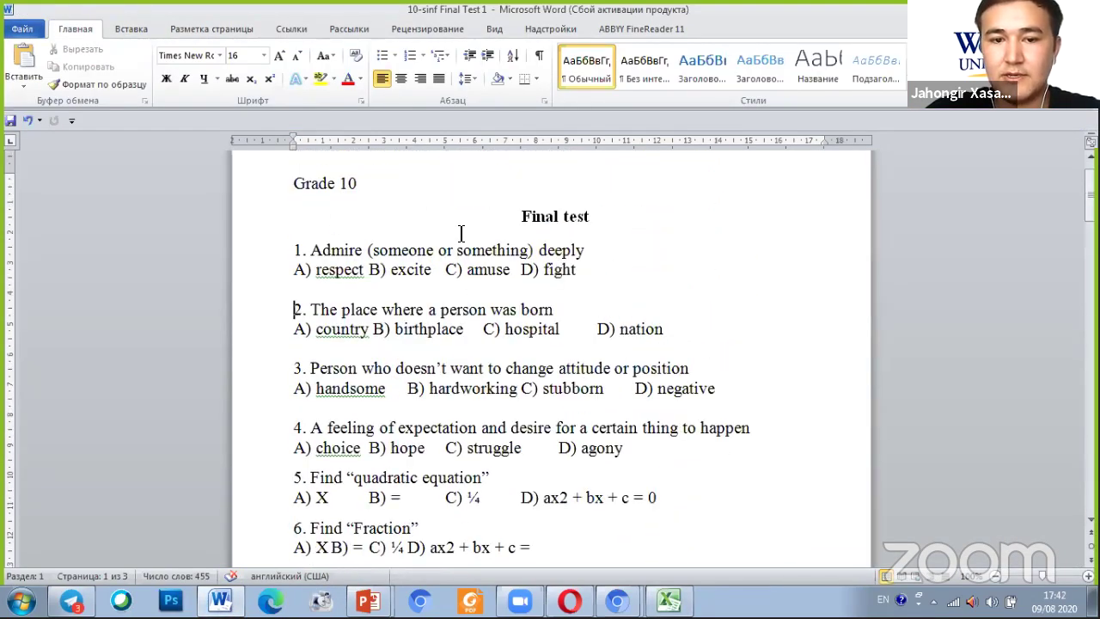
scroll(511, 296, "down", 5)
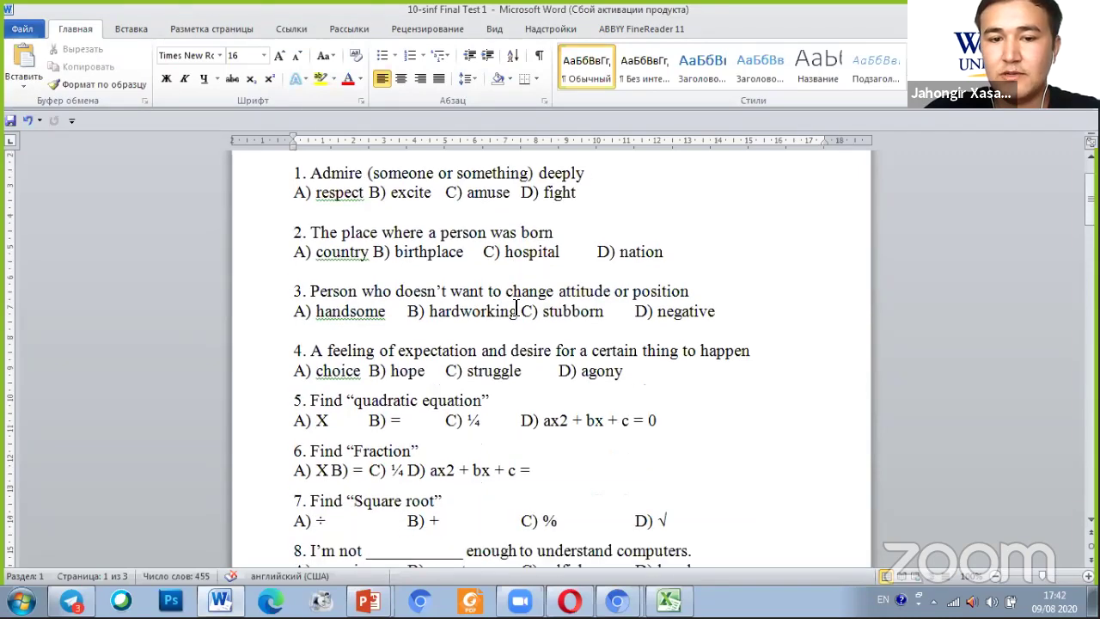
scroll(516, 307, "down", 4)
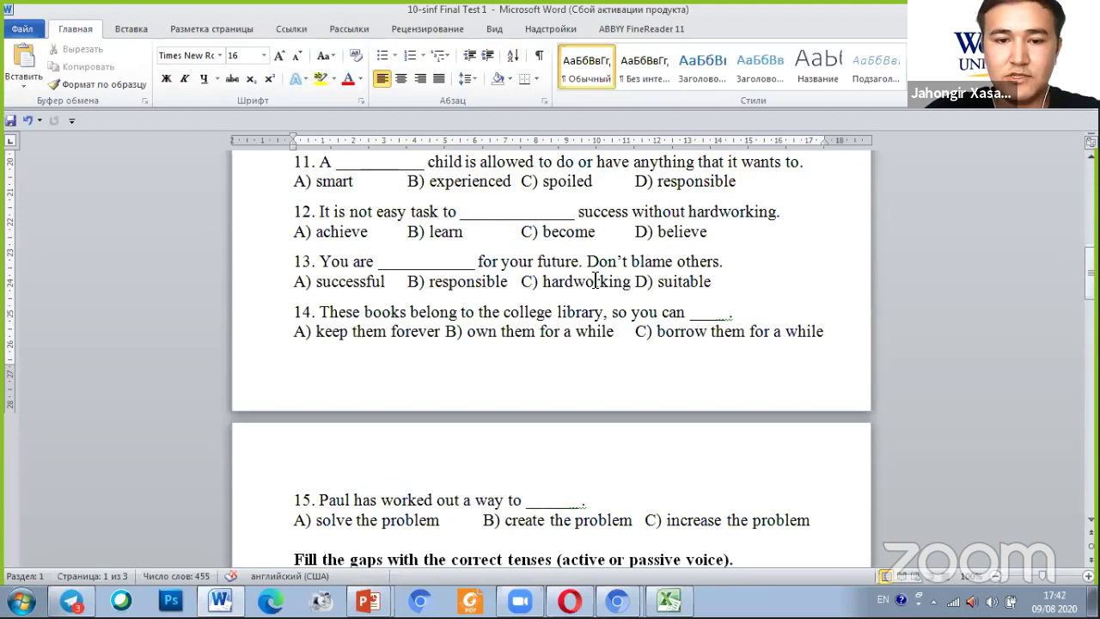
scroll(577, 291, "up", 8)
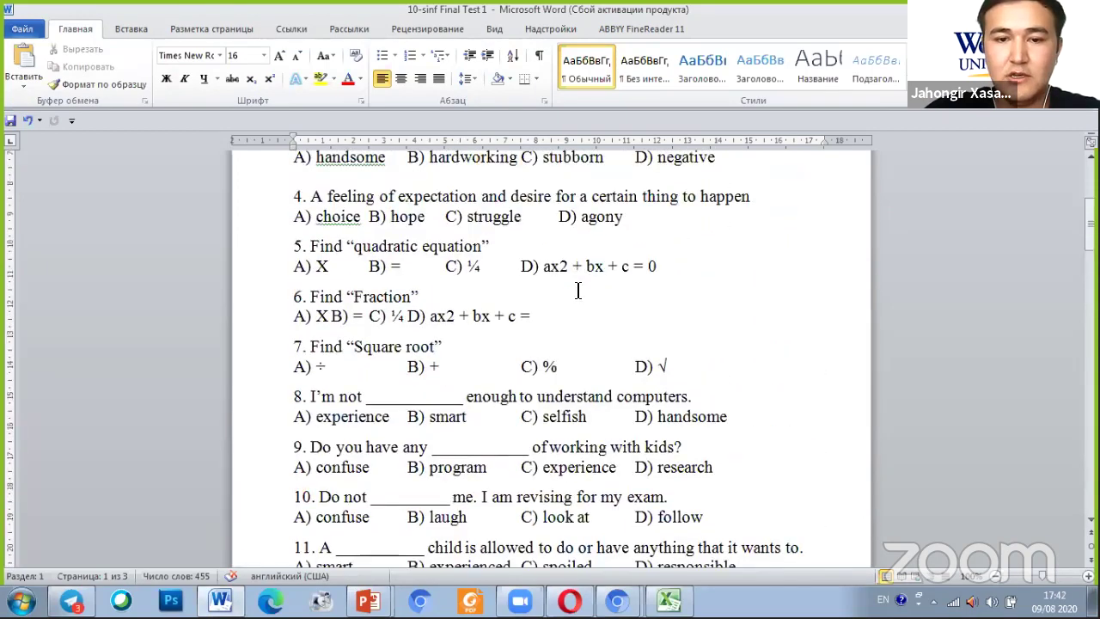
scroll(578, 291, "up", 2)
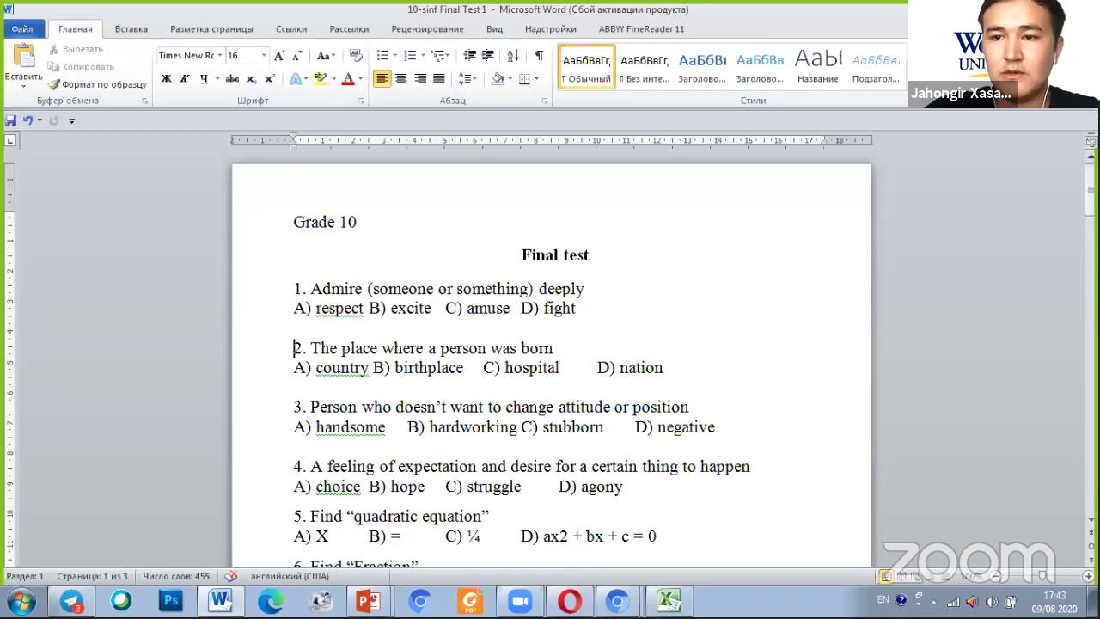
key("ctrl+F1")
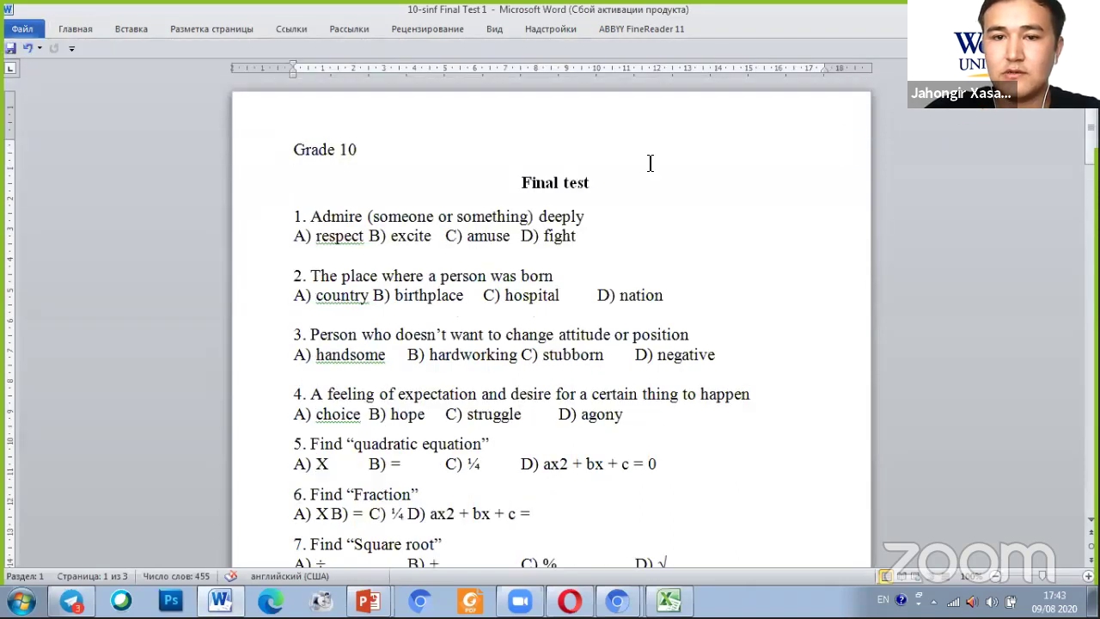
- Copy the text of the first test question, "Admire (someone or something) deeply"
left_click(258, 222)
left_click_drag(303, 216, 615, 222)
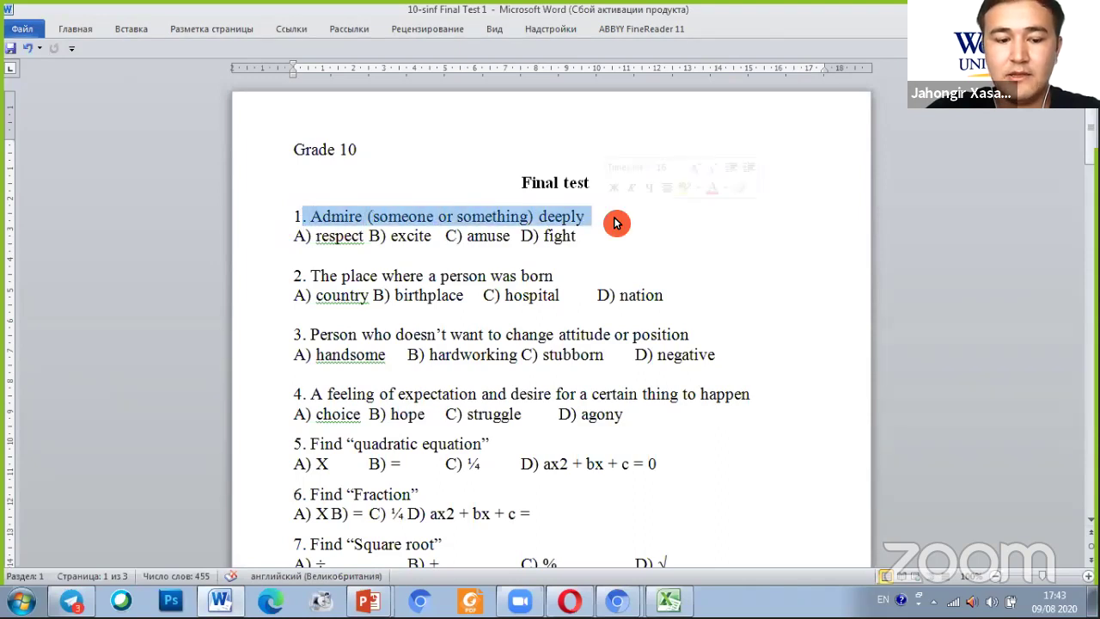
right_click(561, 224)
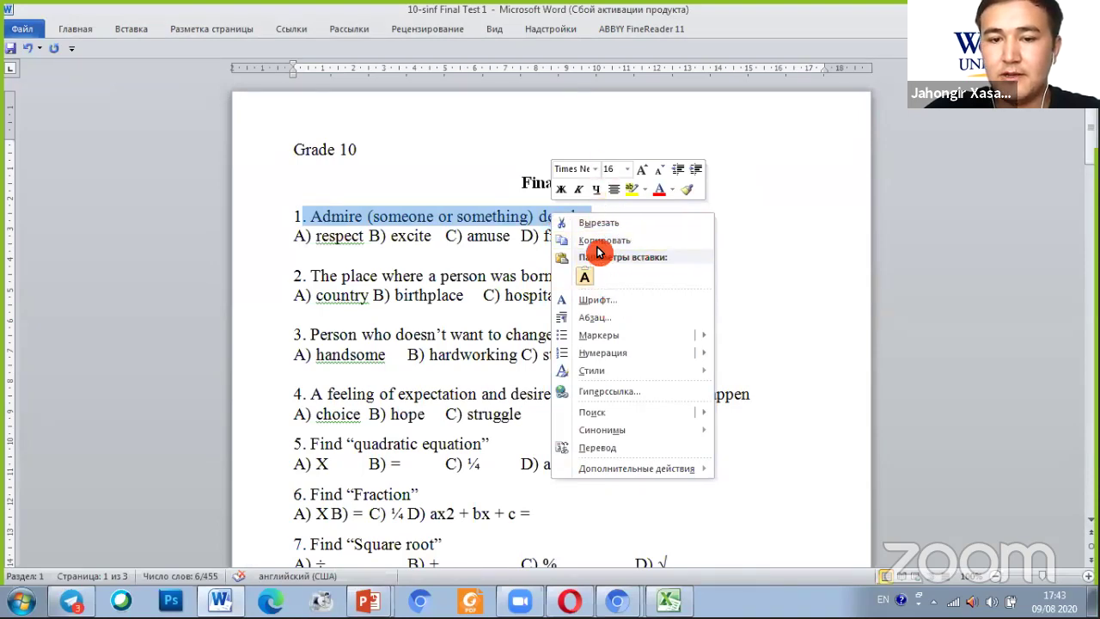
left_click(693, 373)
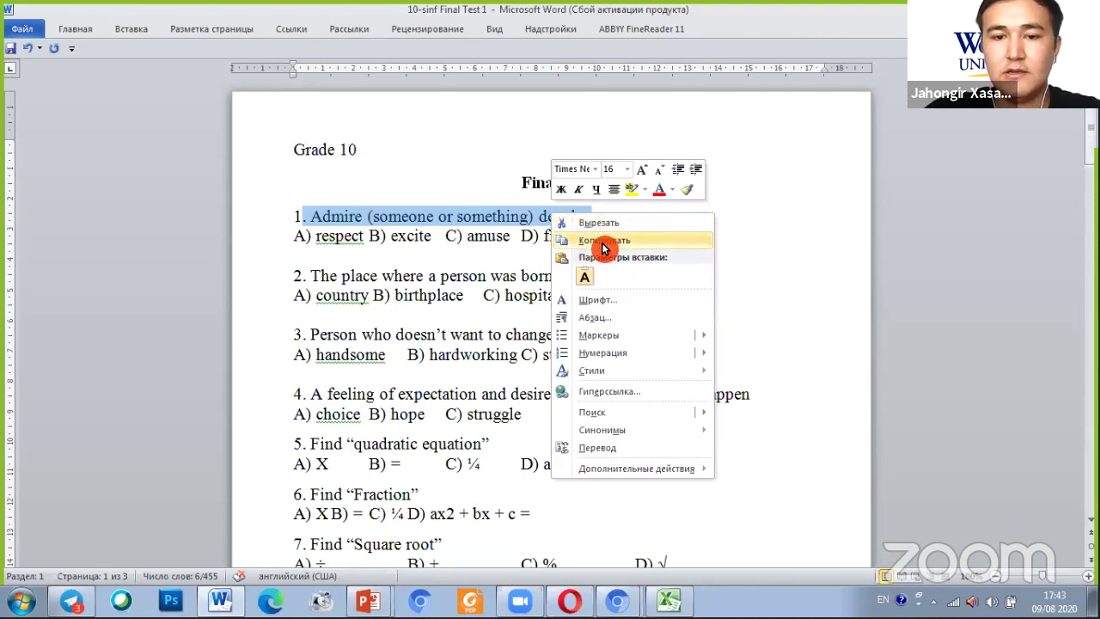
left_click(603, 241)
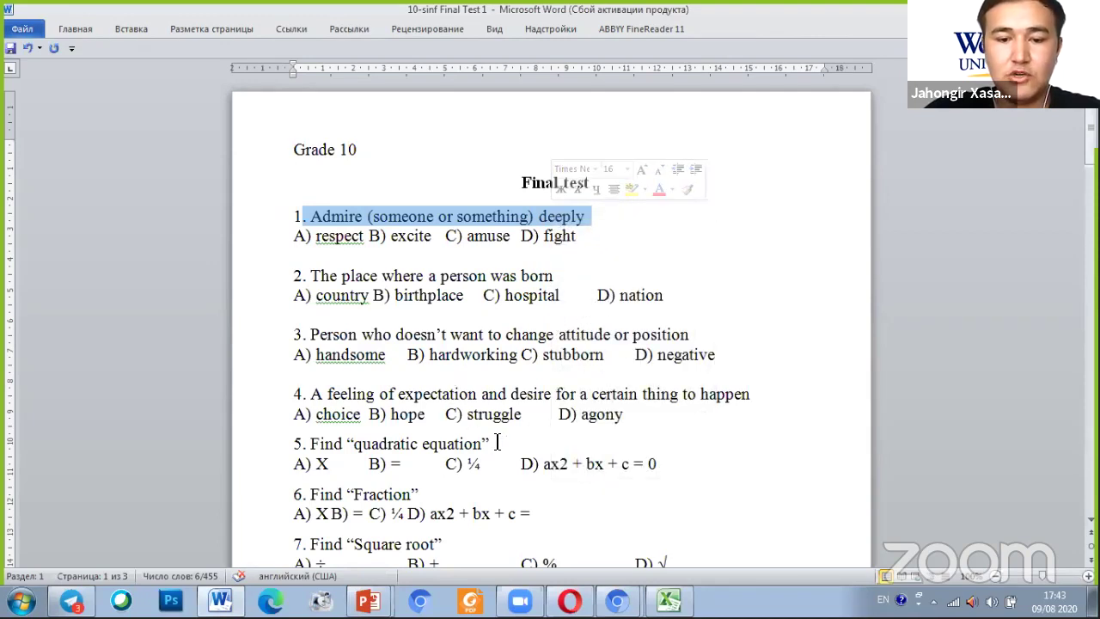
- Switch to the Kahoot! Creator window in Chromium and cancel the spreadsheet import dialog
mouse_move(617, 600)
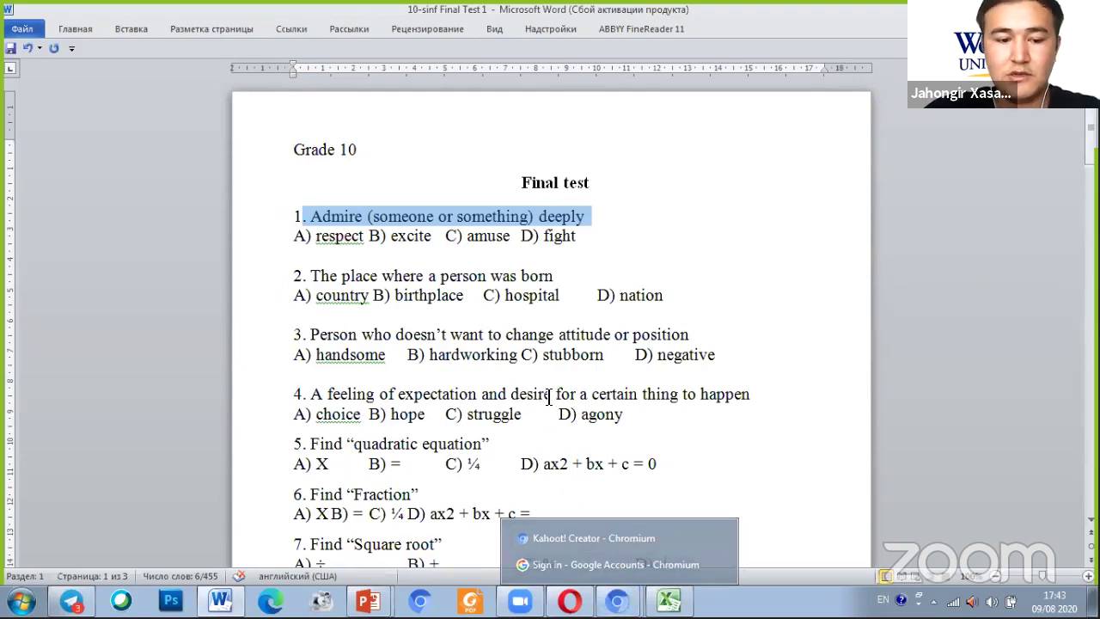
left_click_drag(519, 371, 622, 535)
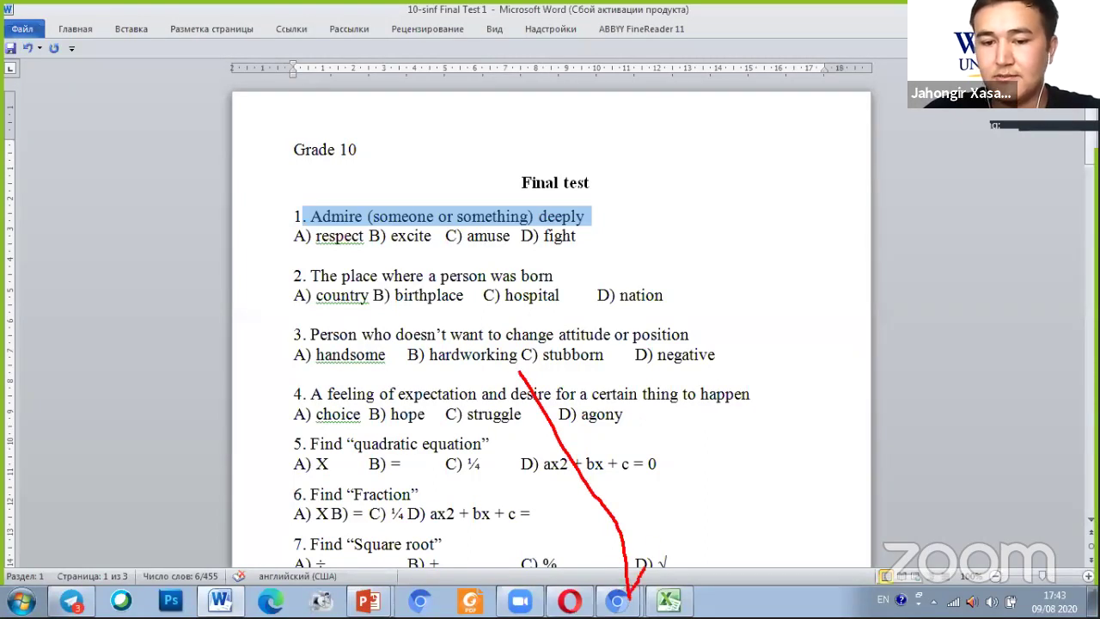
left_click_drag(628, 593, 539, 531)
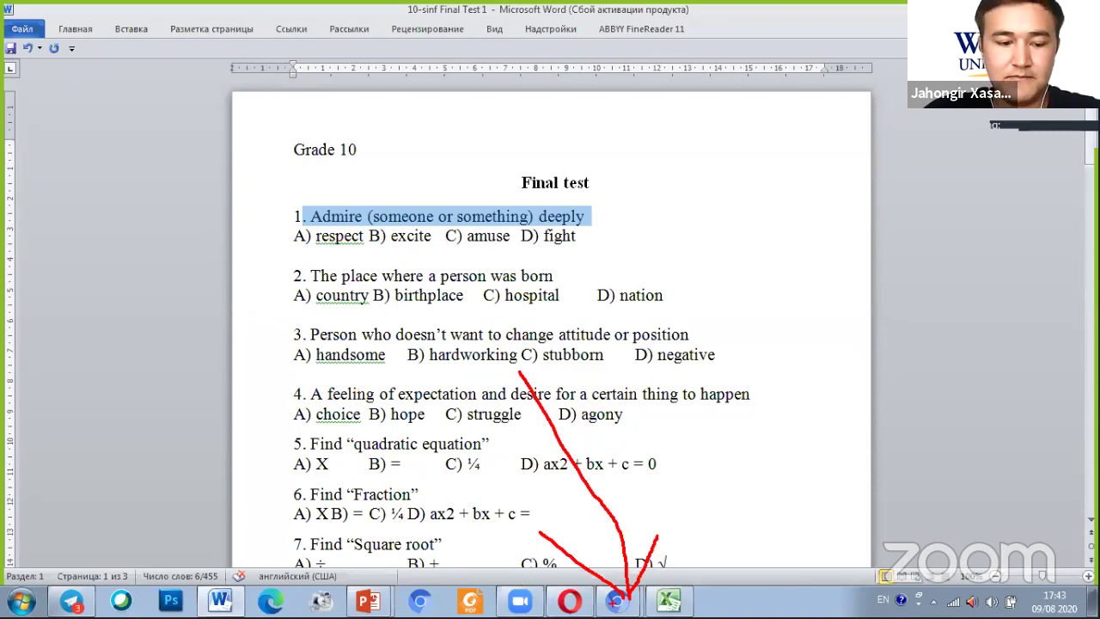
left_click(617, 600)
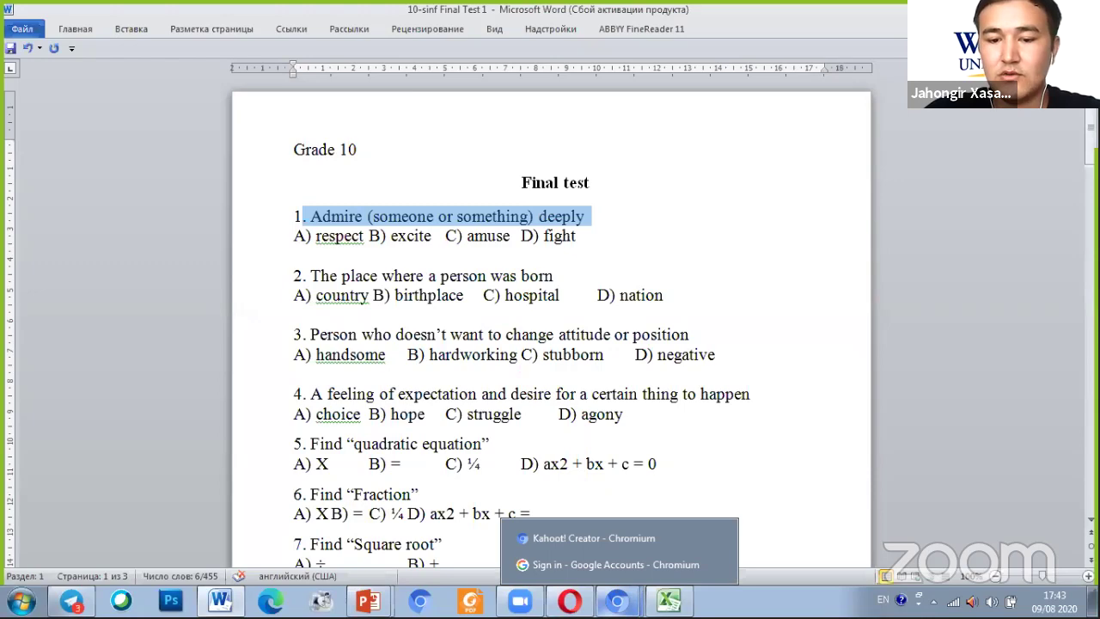
left_click(615, 550)
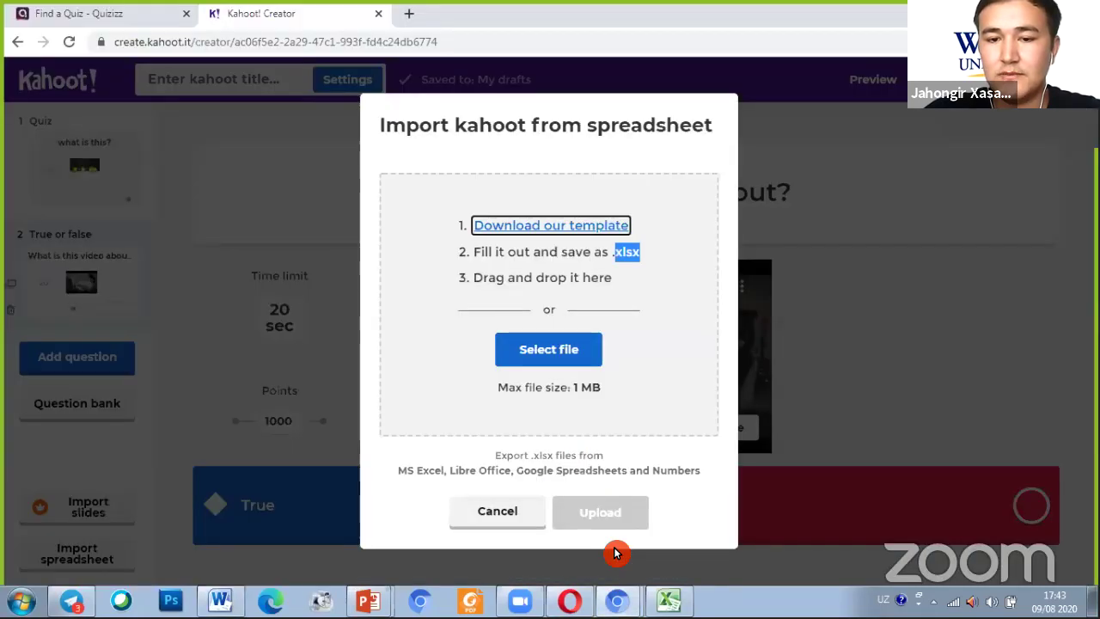
left_click(530, 526)
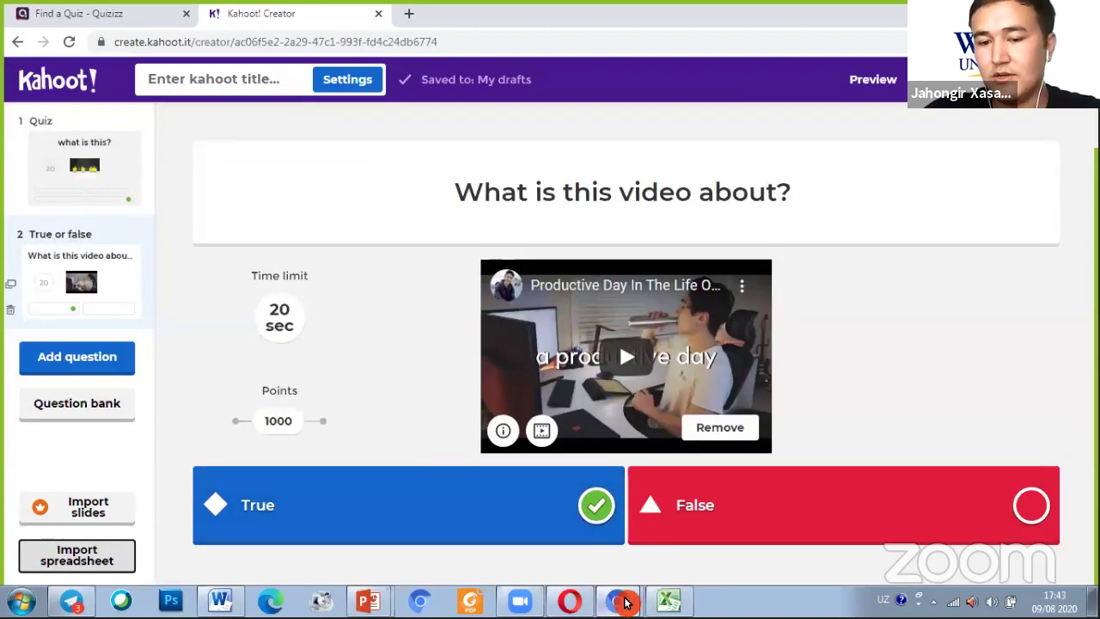
- Switch to the KahootQuizTemplate (5) workbook in Excel and paste the copied question "Admire (someone or something) deeply" into B11 with its source formatting
mouse_move(675, 601)
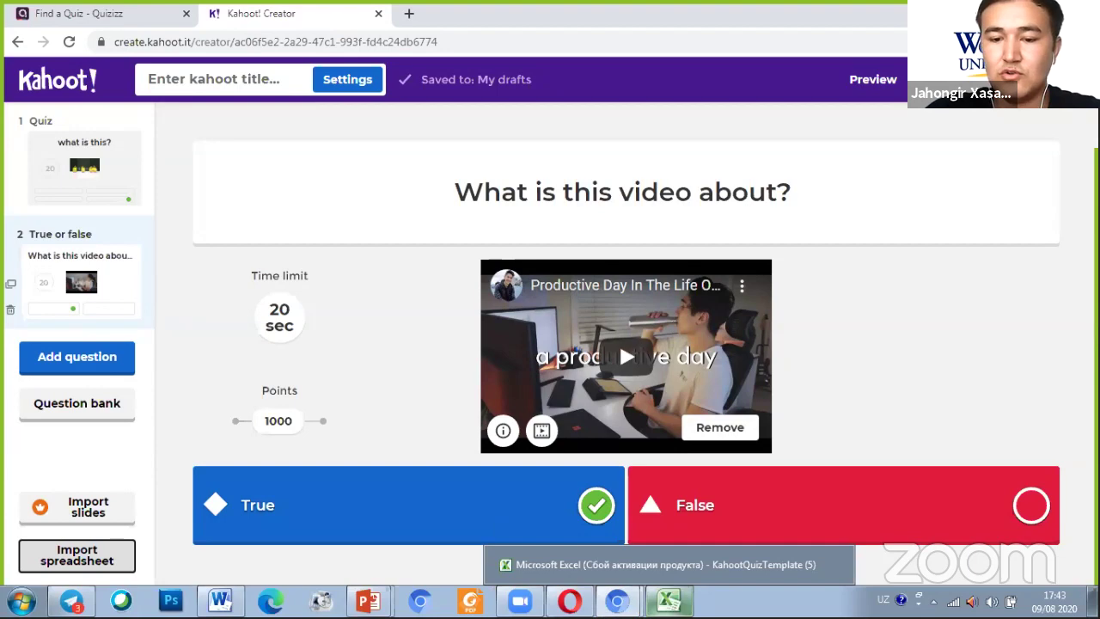
left_click(662, 565)
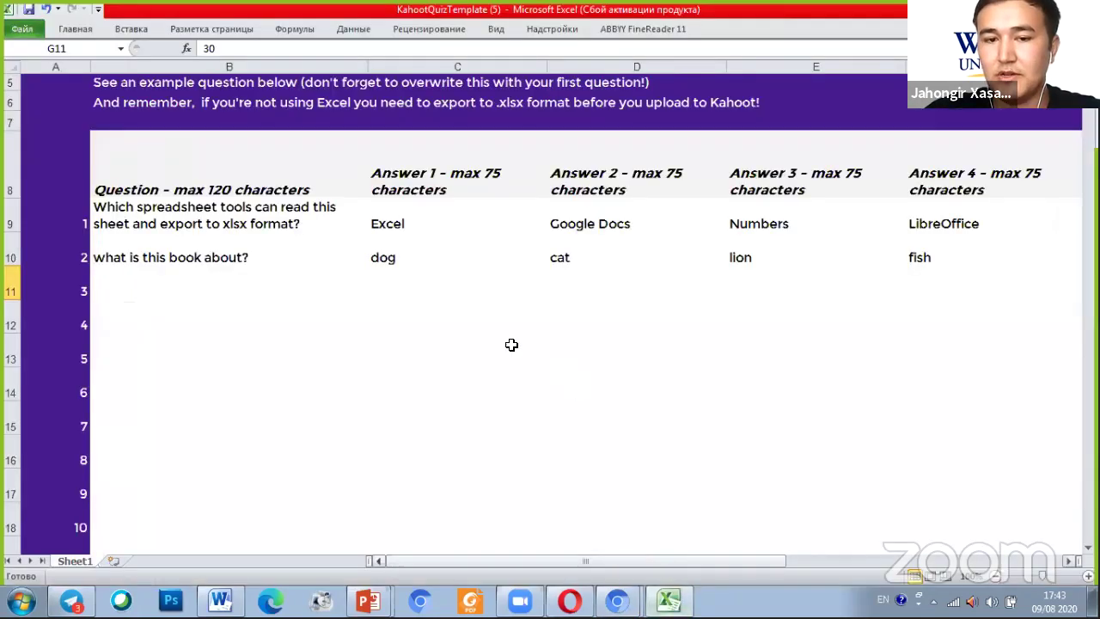
left_click(166, 288)
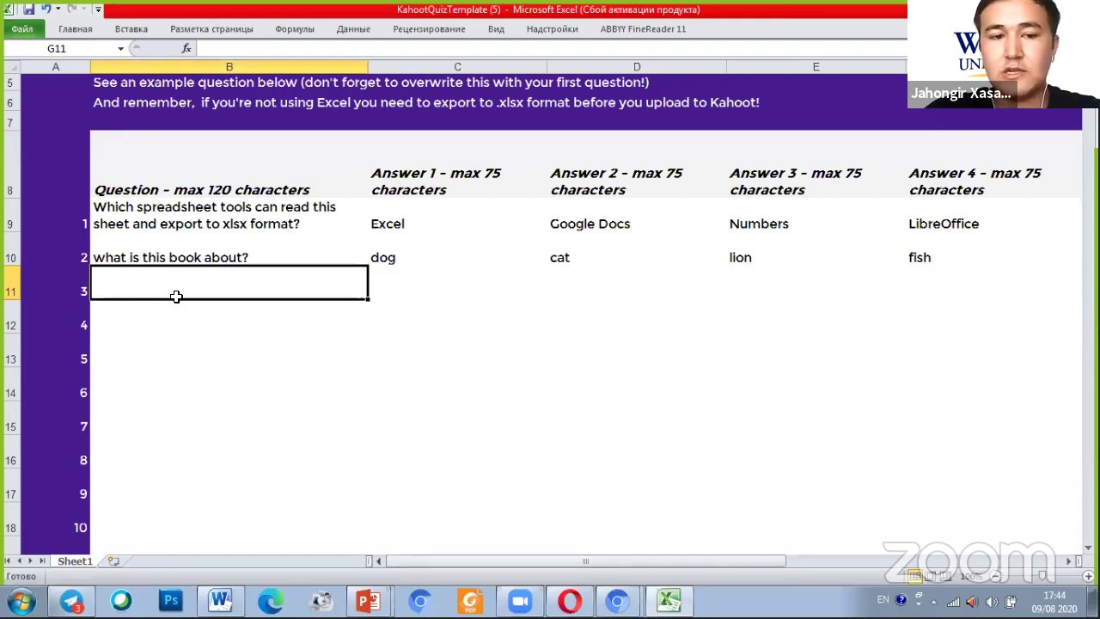
right_click(176, 296)
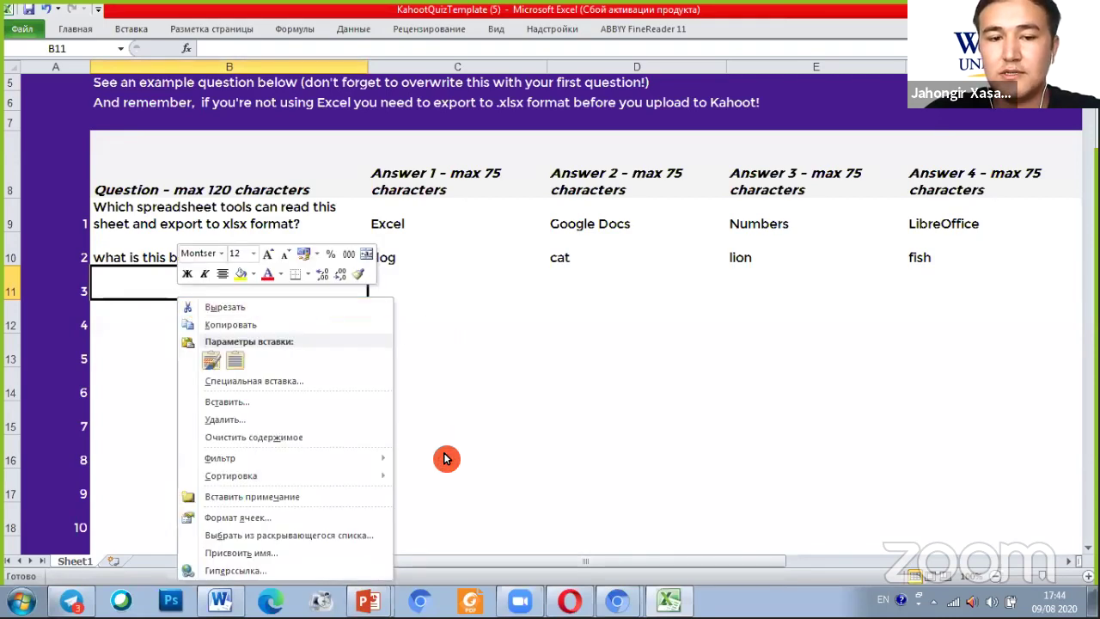
left_click(218, 371)
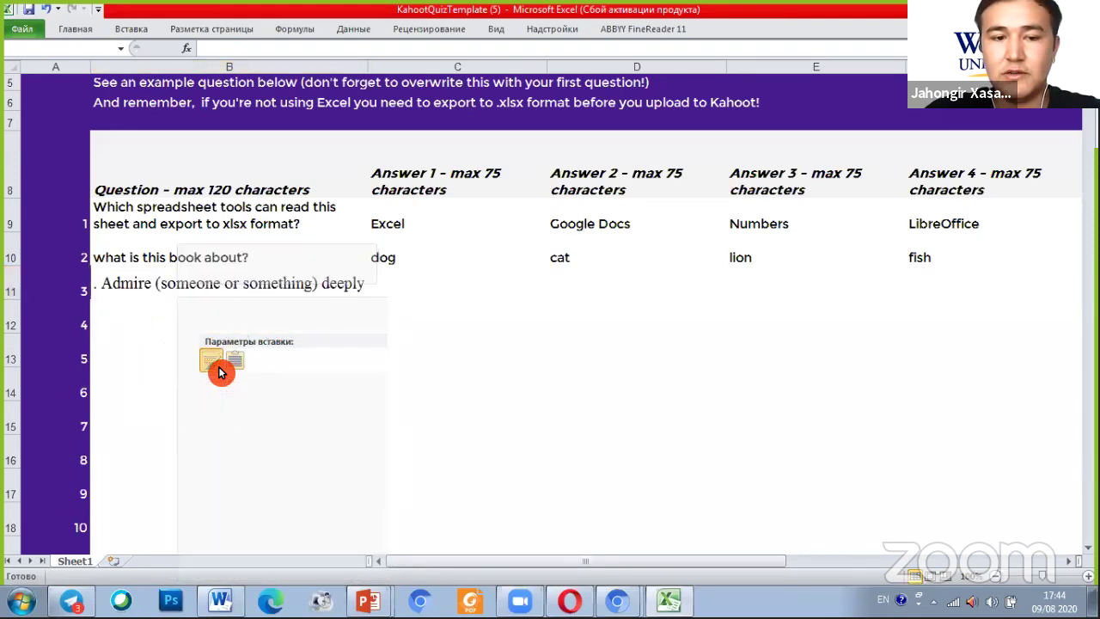
left_click(399, 303)
left_click(313, 284)
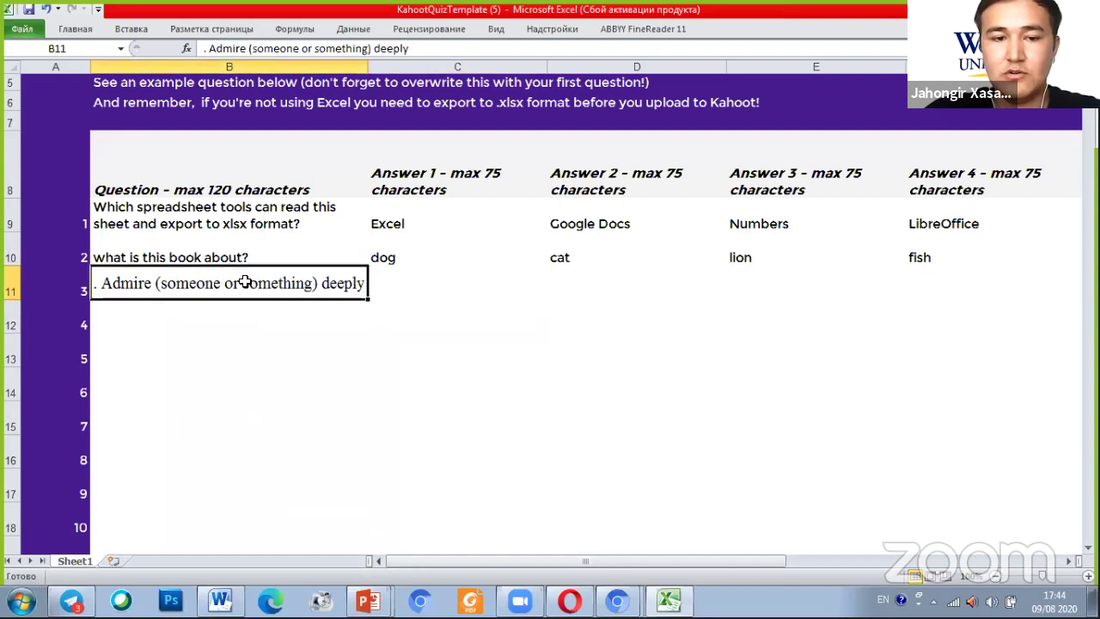
- Go through the four answer cells of the third question, C11 to F11
left_click(469, 285)
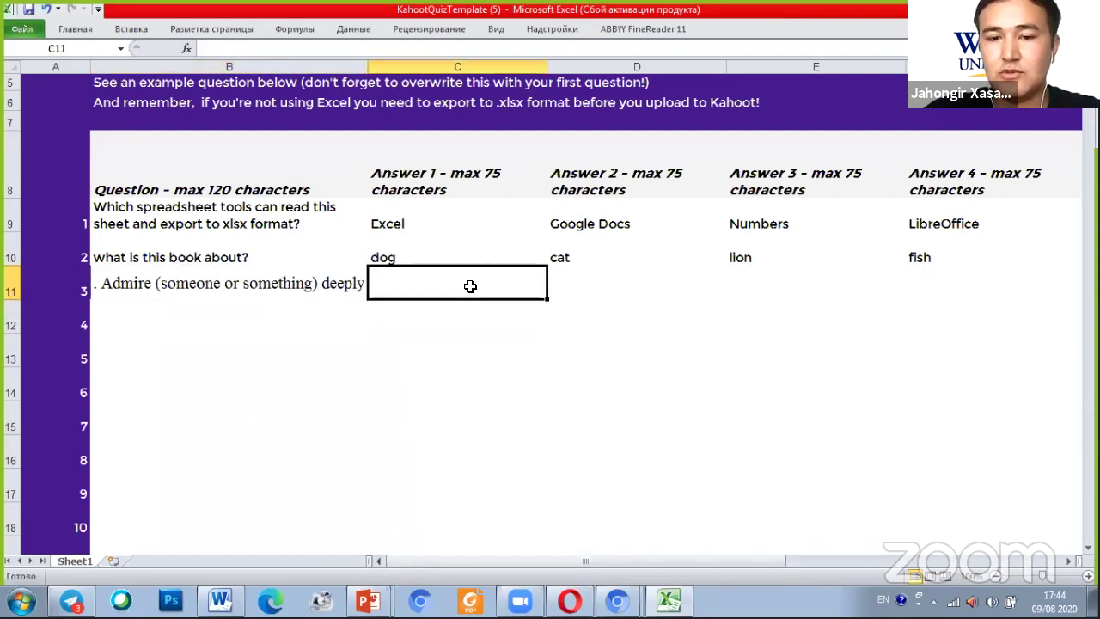
left_click(676, 288)
left_click(825, 295)
left_click(920, 286)
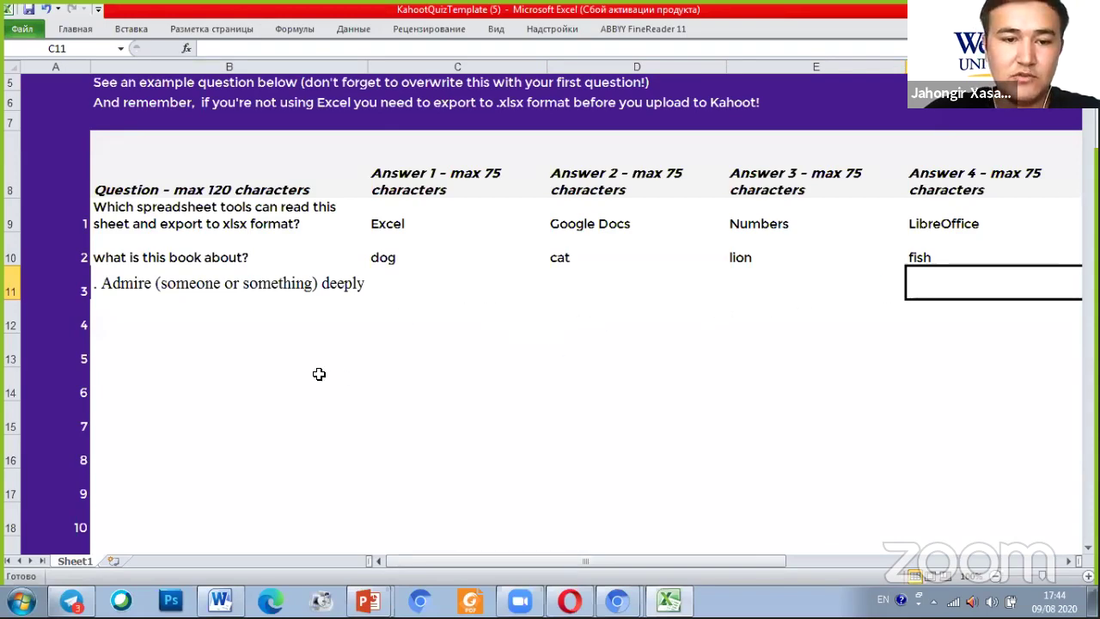
- Switch to the Word document 10-sinf Final Test 1 and copy the line of answer options A to D under question 8
left_click(226, 599)
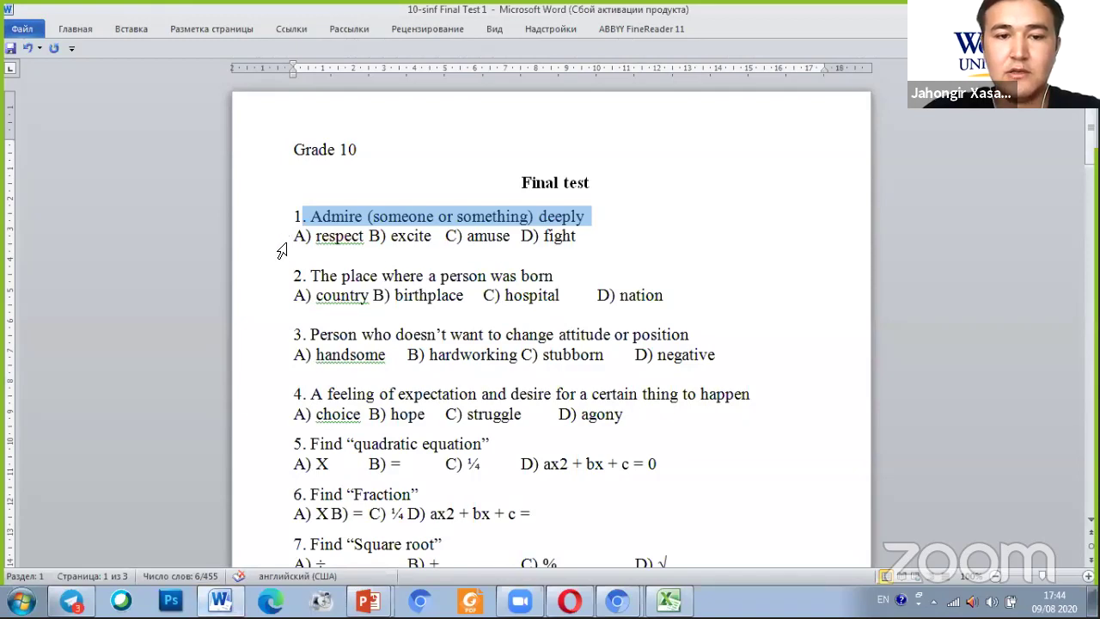
left_click_drag(282, 244, 279, 252)
scroll(479, 270, "down", 7)
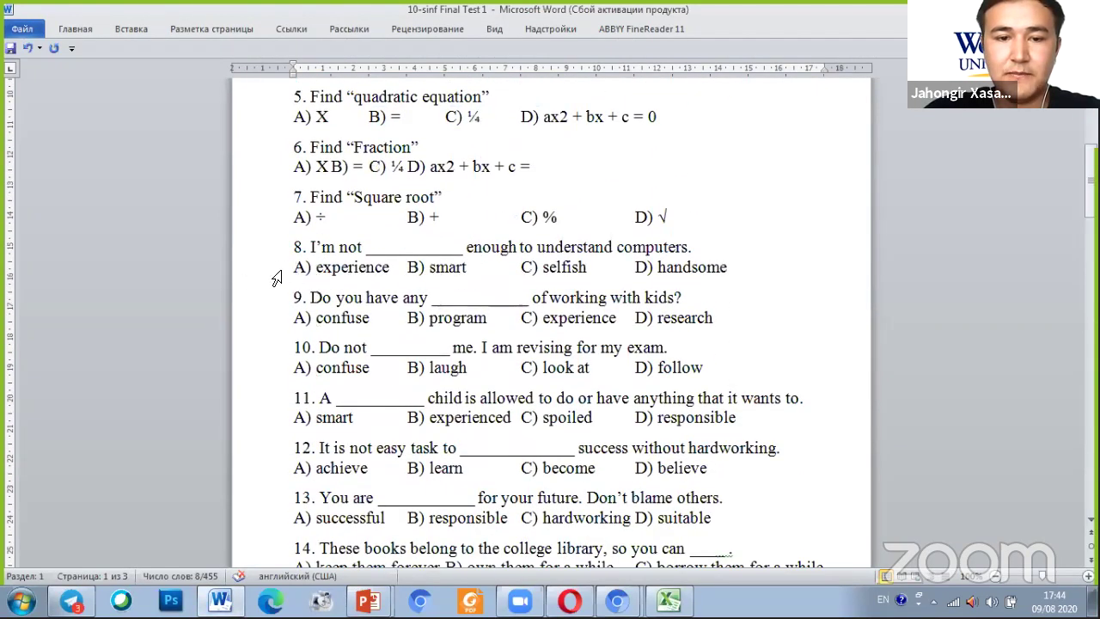
left_click_drag(295, 268, 742, 283)
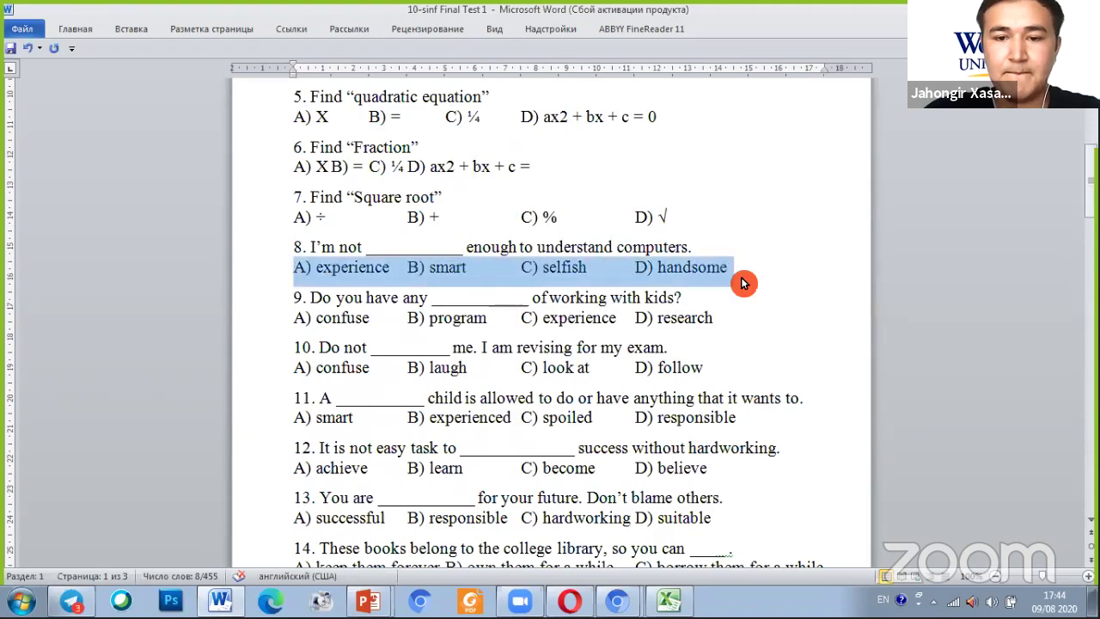
right_click(703, 275)
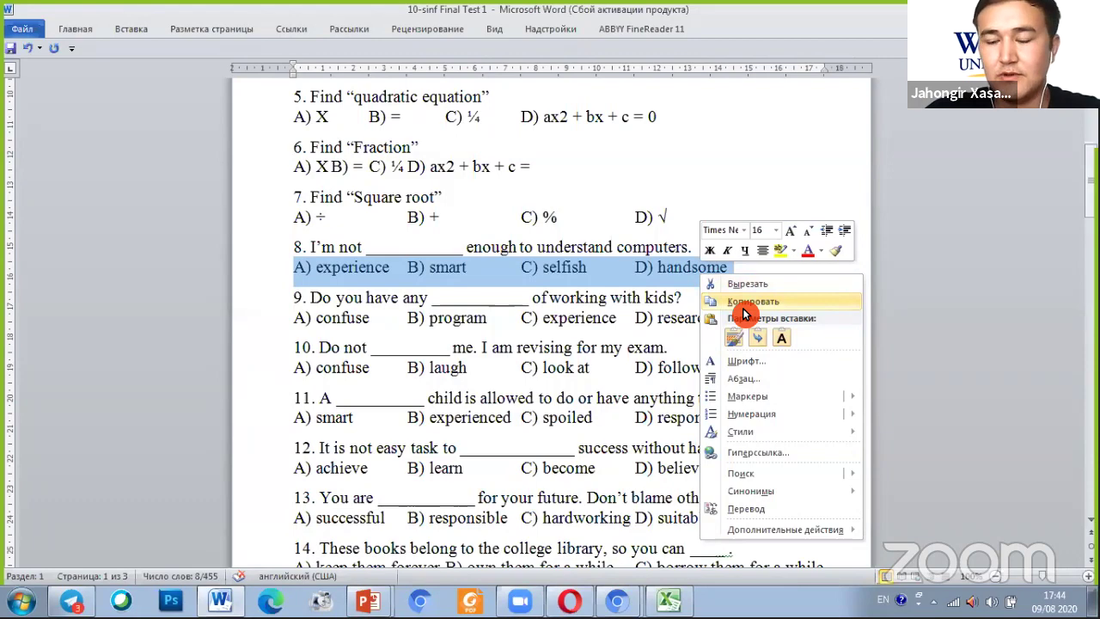
left_click(742, 304)
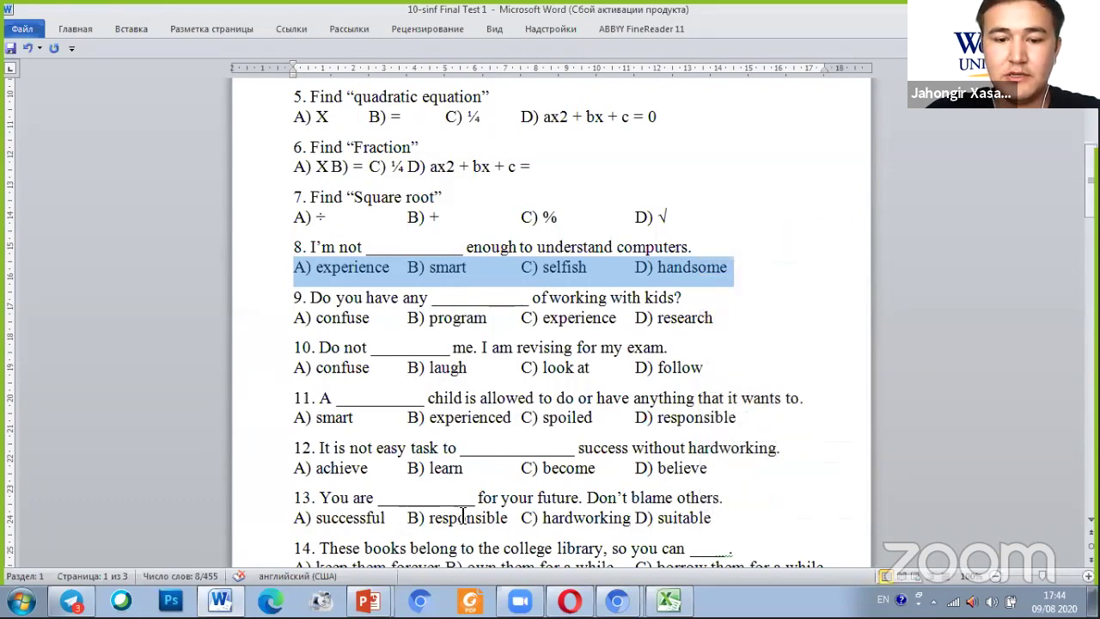
- Switch to the Excel template and try to paste the copied answer options across row 11, starting at C11
left_click(670, 602)
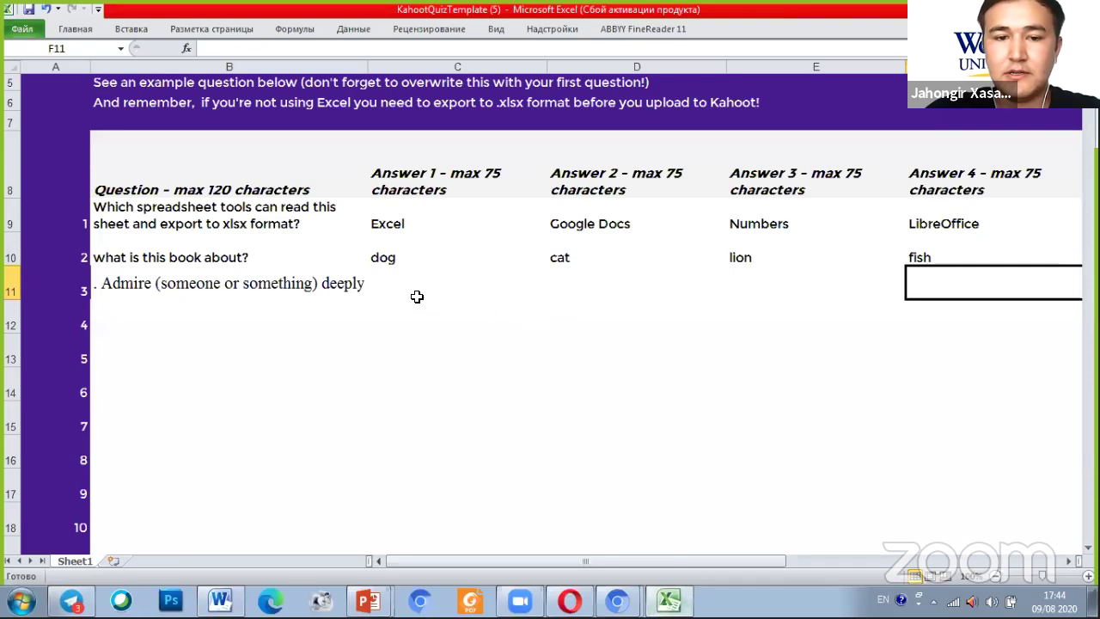
left_click(417, 297)
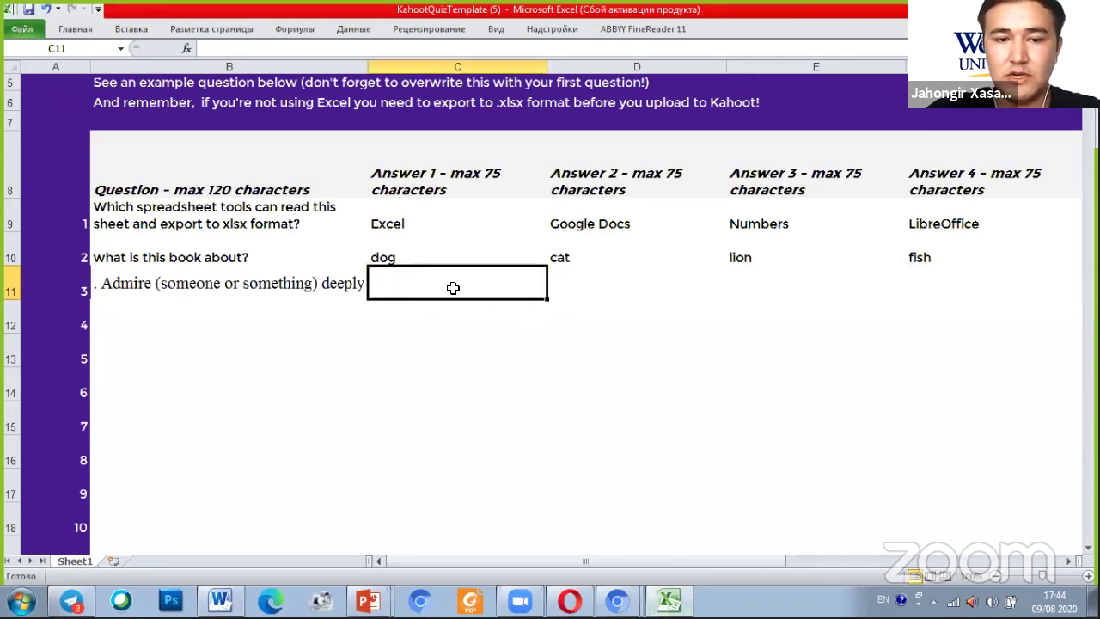
right_click(453, 288)
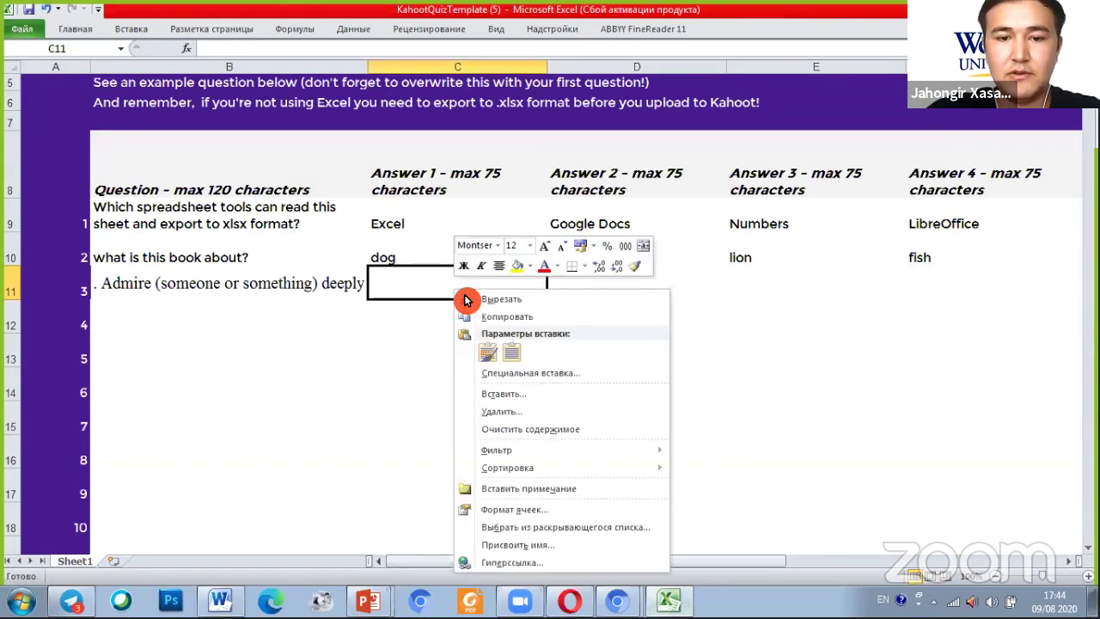
left_click(490, 353)
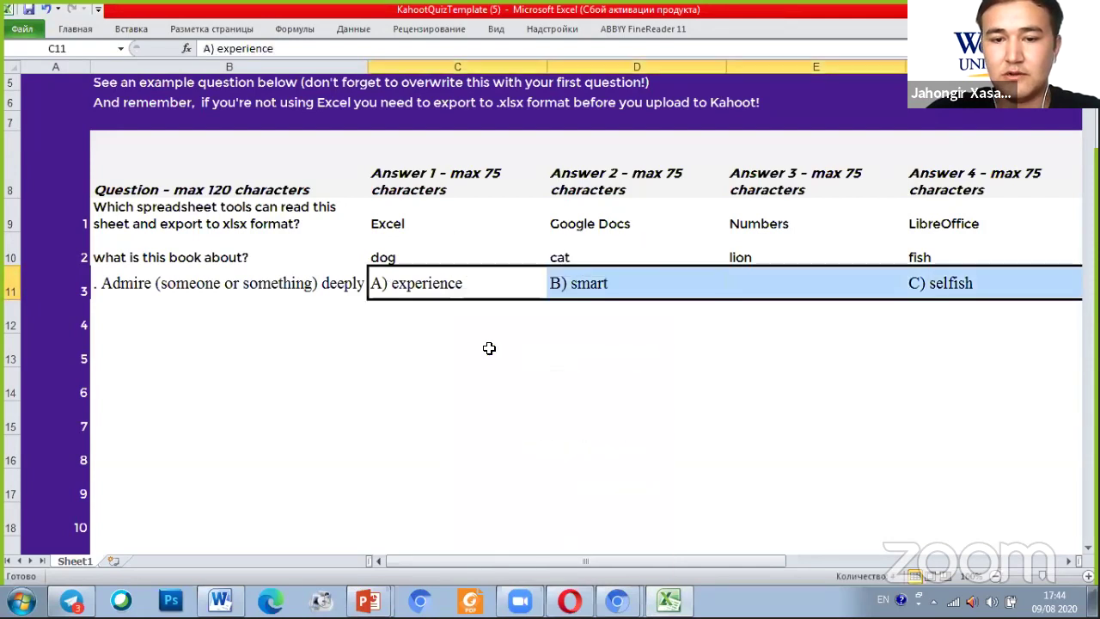
- Check how the pasted answers are distributed over the columns of row 11, and undo the paste
left_click(770, 302)
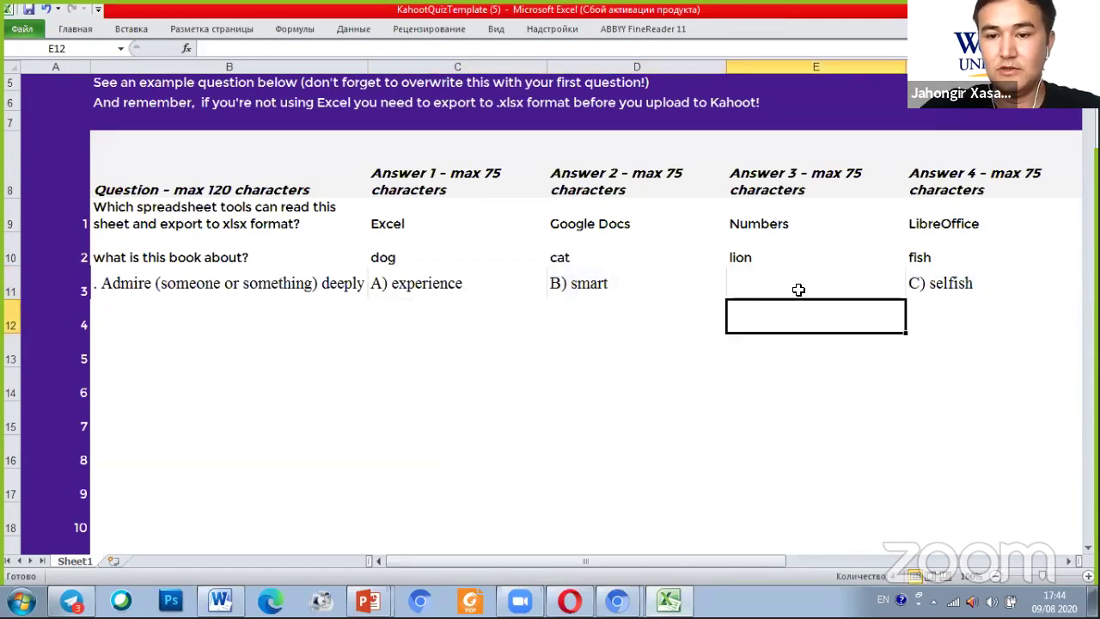
left_click(798, 290)
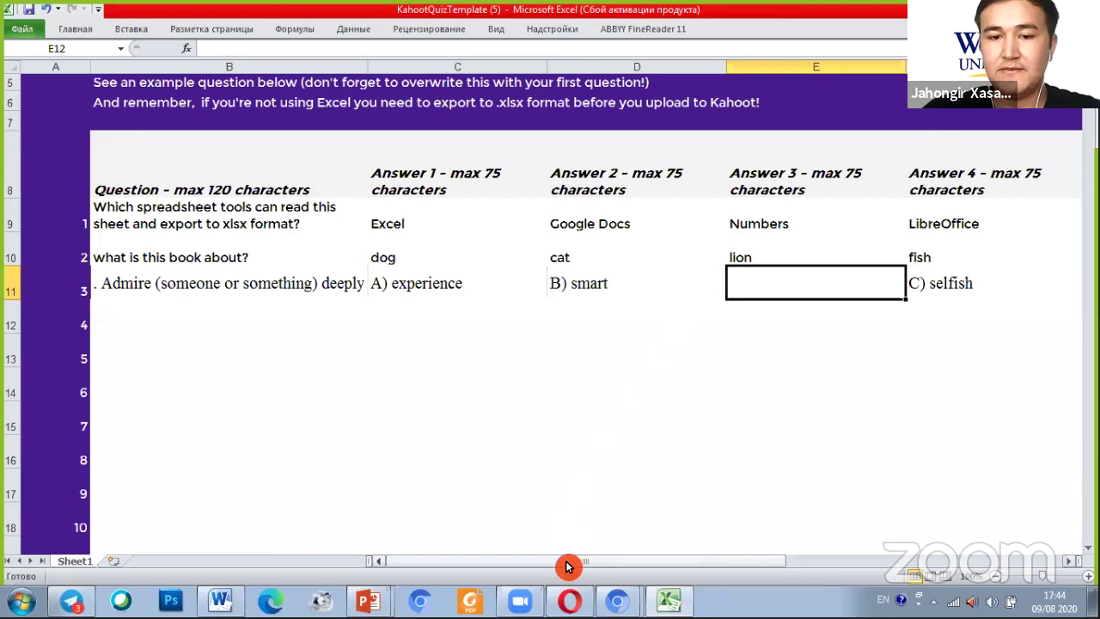
left_click_drag(567, 566, 618, 563)
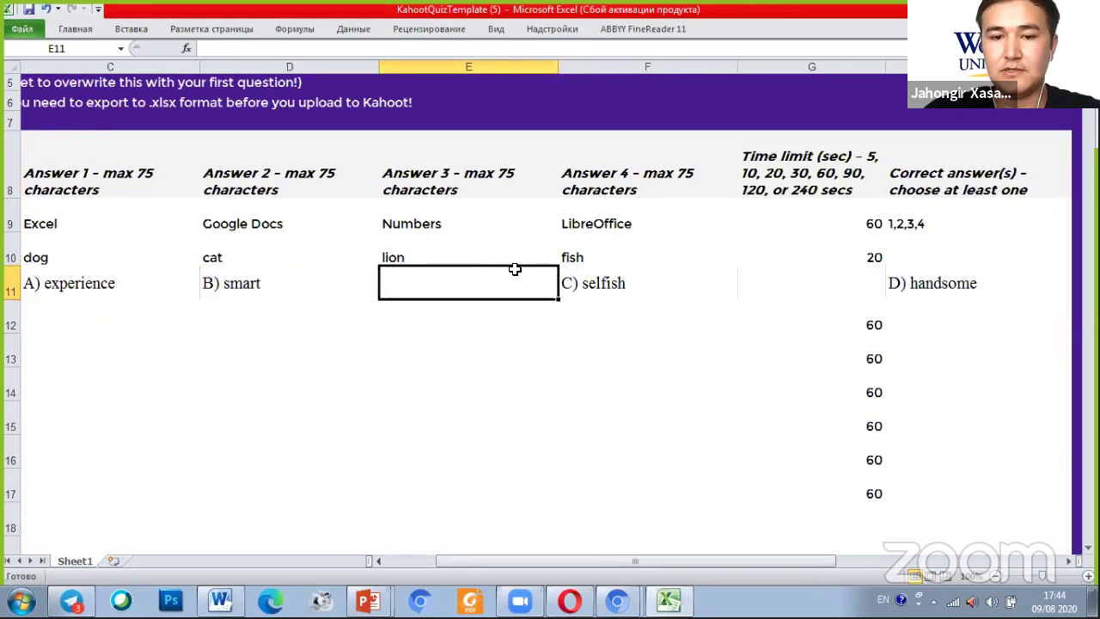
left_click(600, 568)
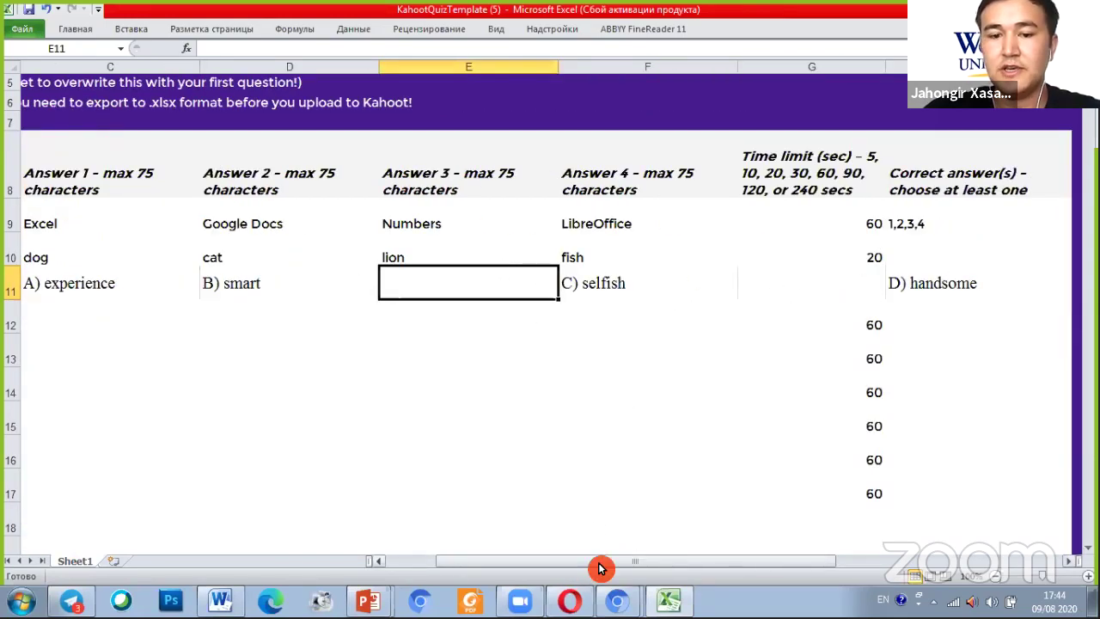
left_click_drag(600, 568, 490, 575)
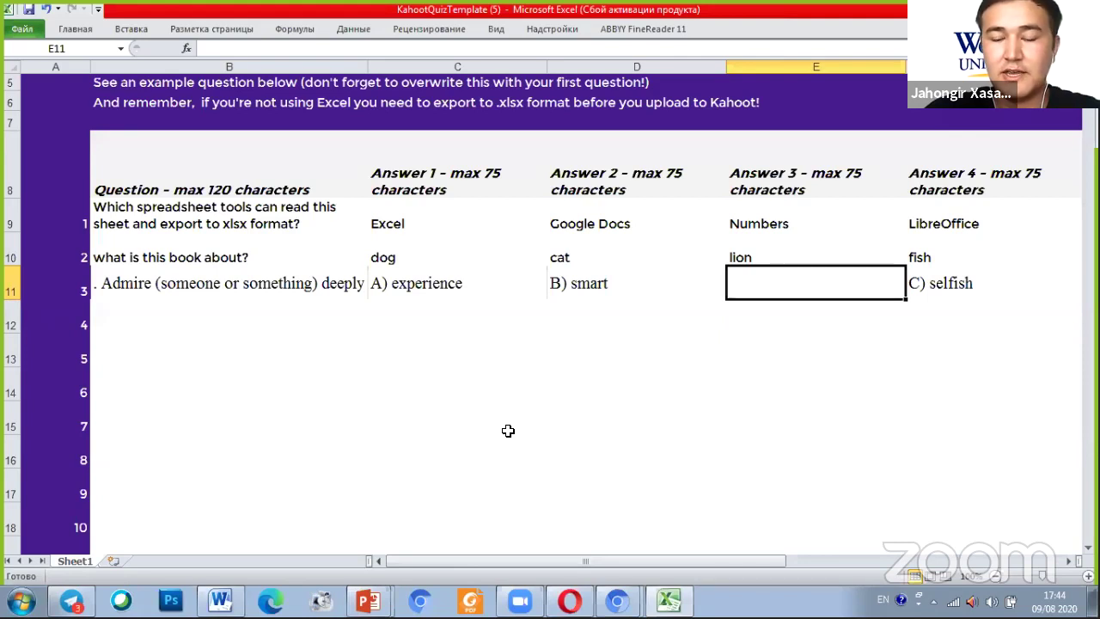
key("ctrl+z")
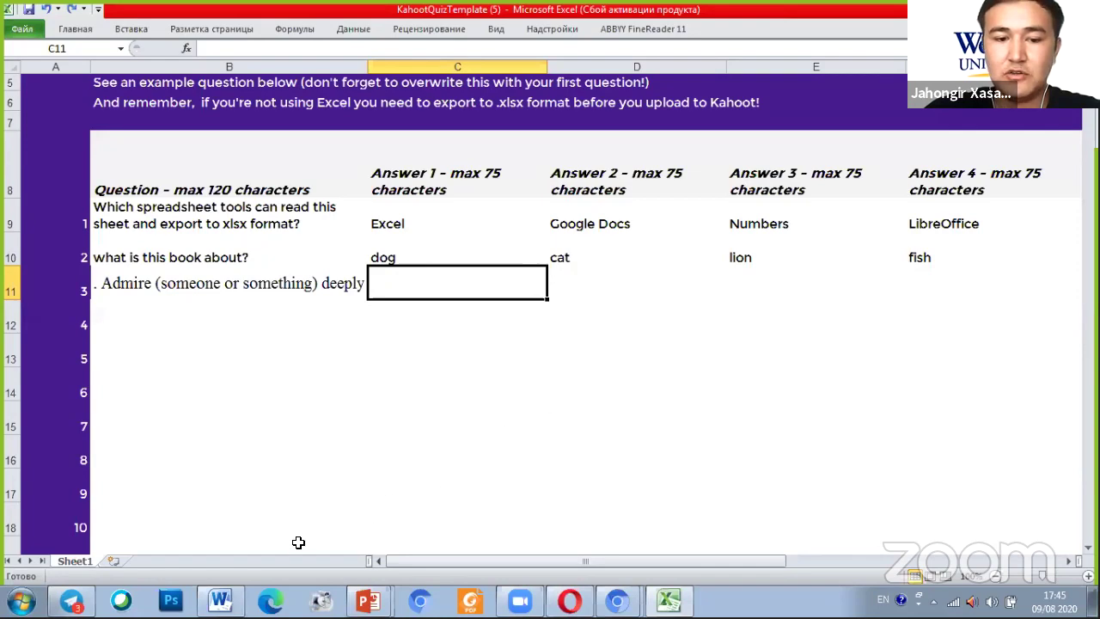
- Switch to the Word test and remove the extra tab spacing before options C) selfish and D) handsome in question 8
left_click(220, 600)
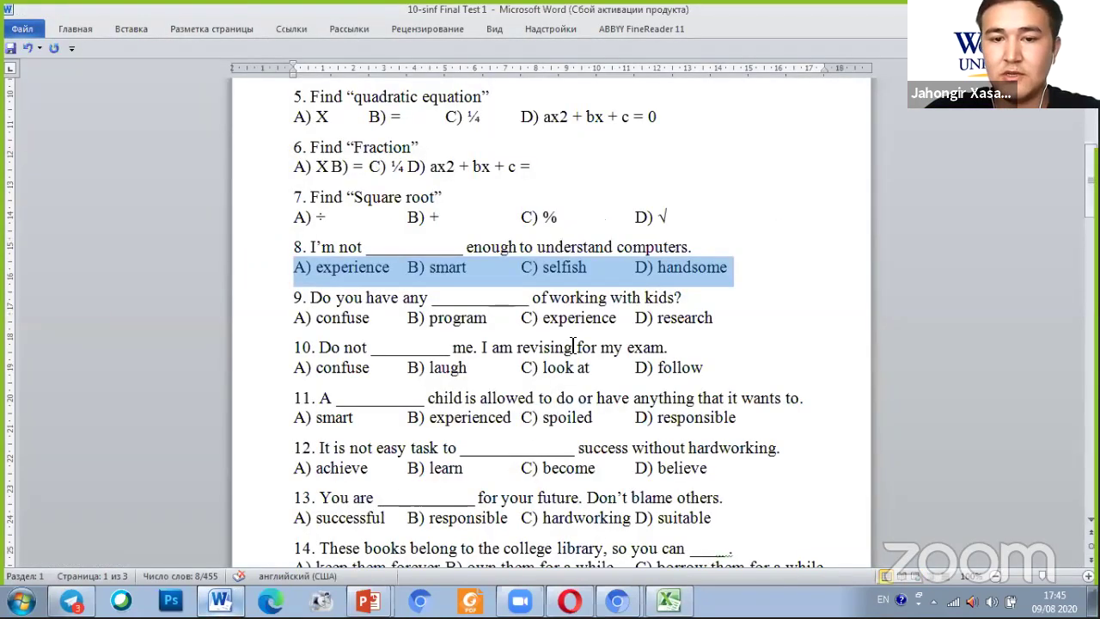
left_click(519, 267)
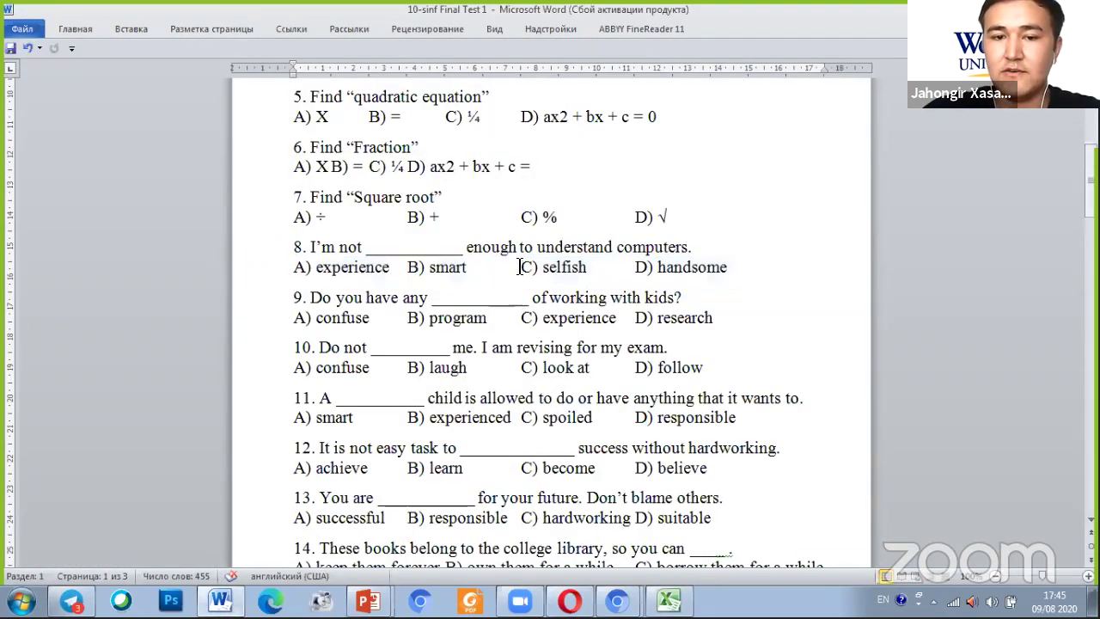
key("BackSpace")
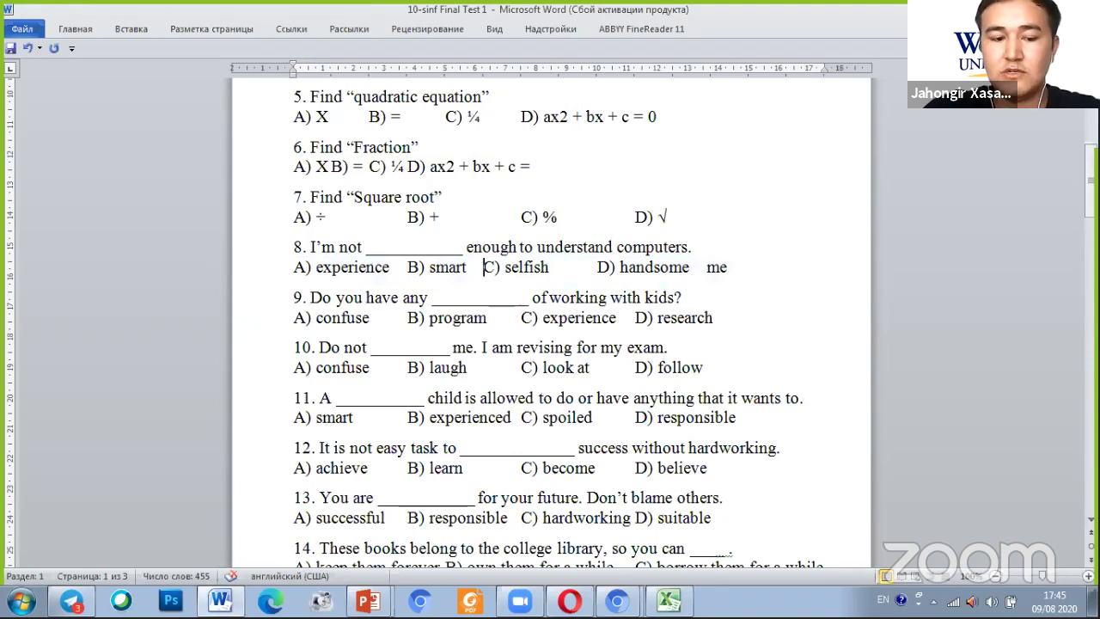
key("ctrl+z")
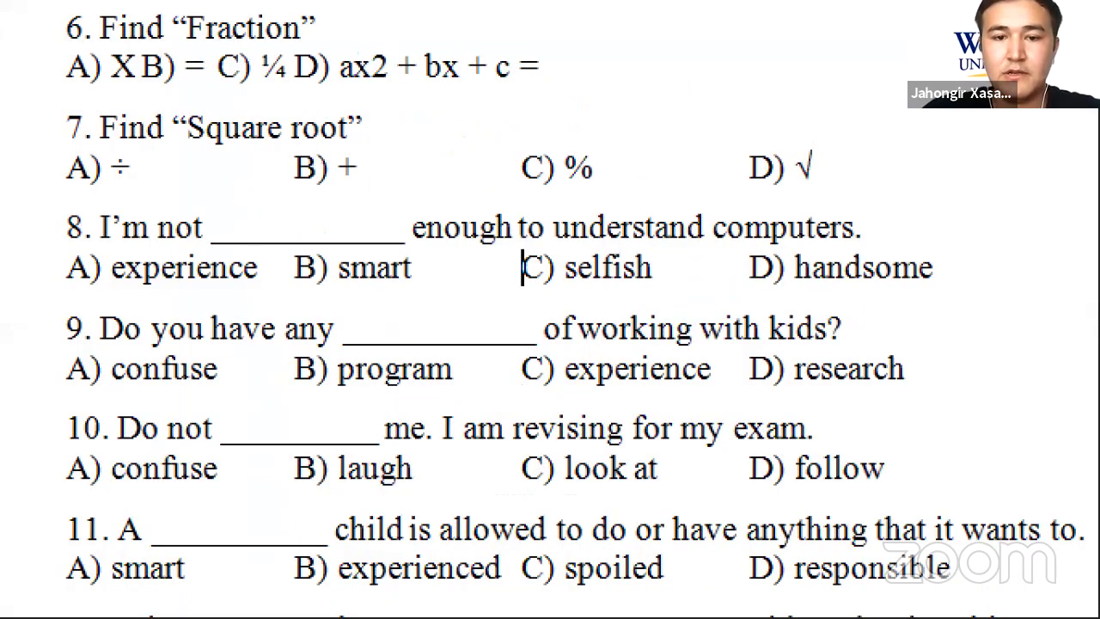
left_click_drag(471, 265, 471, 307)
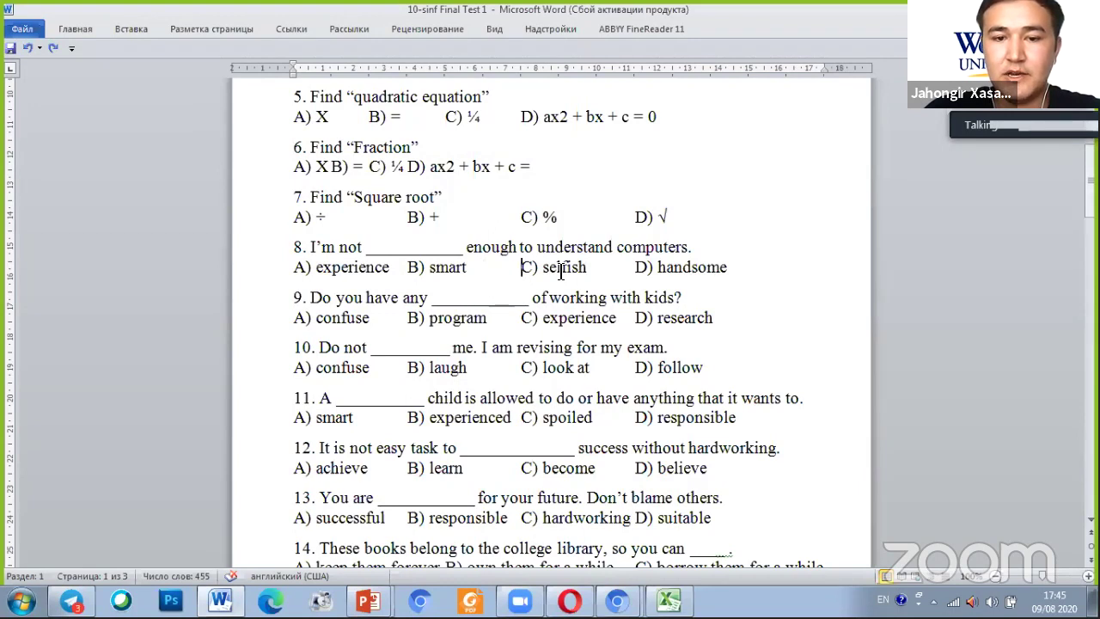
left_click(484, 267)
type("C)")
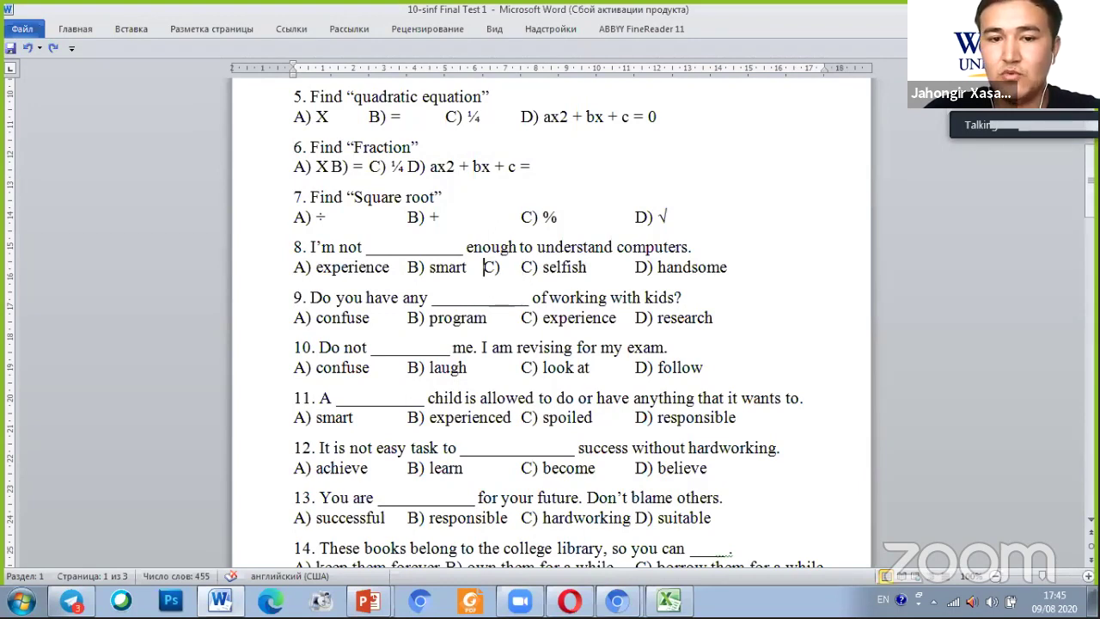
key("Delete")
key("Delete")
key("Delete")
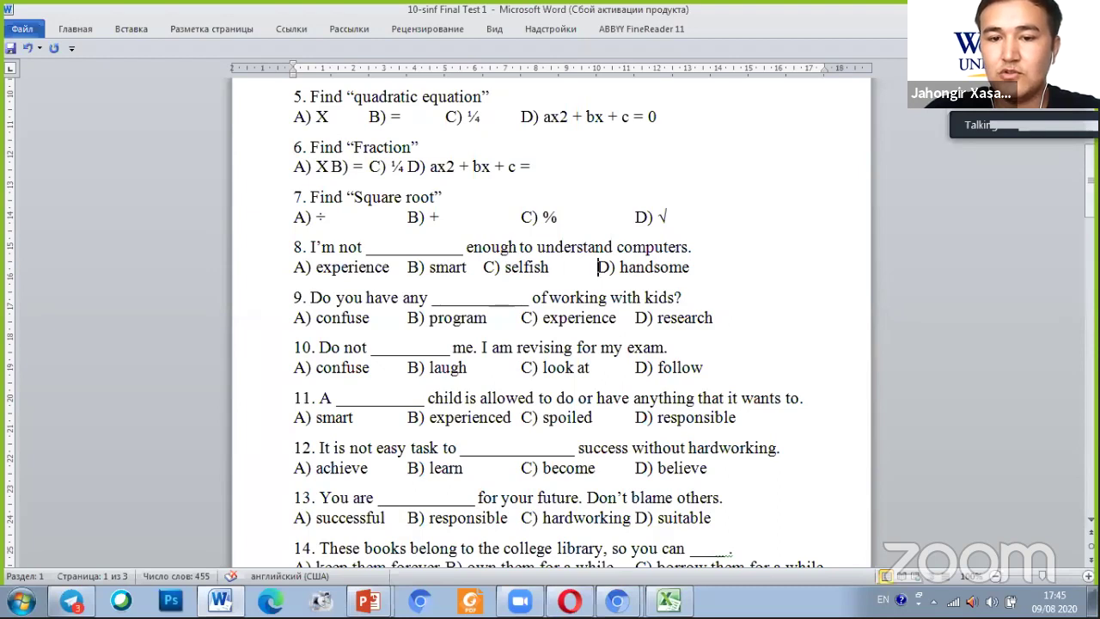
left_click(598, 267)
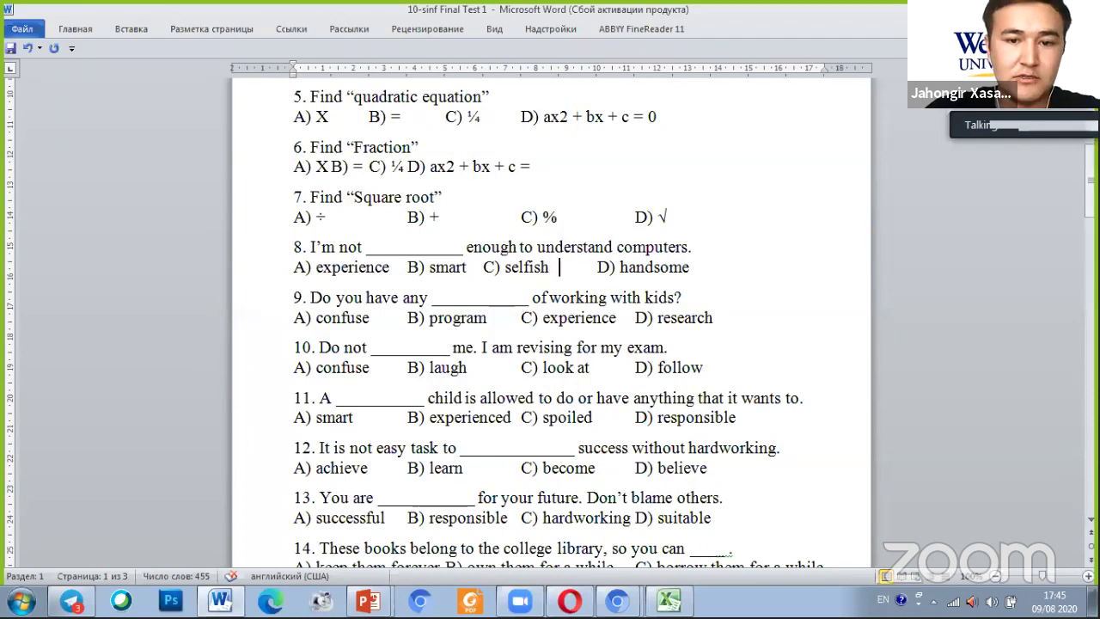
key("BackSpace")
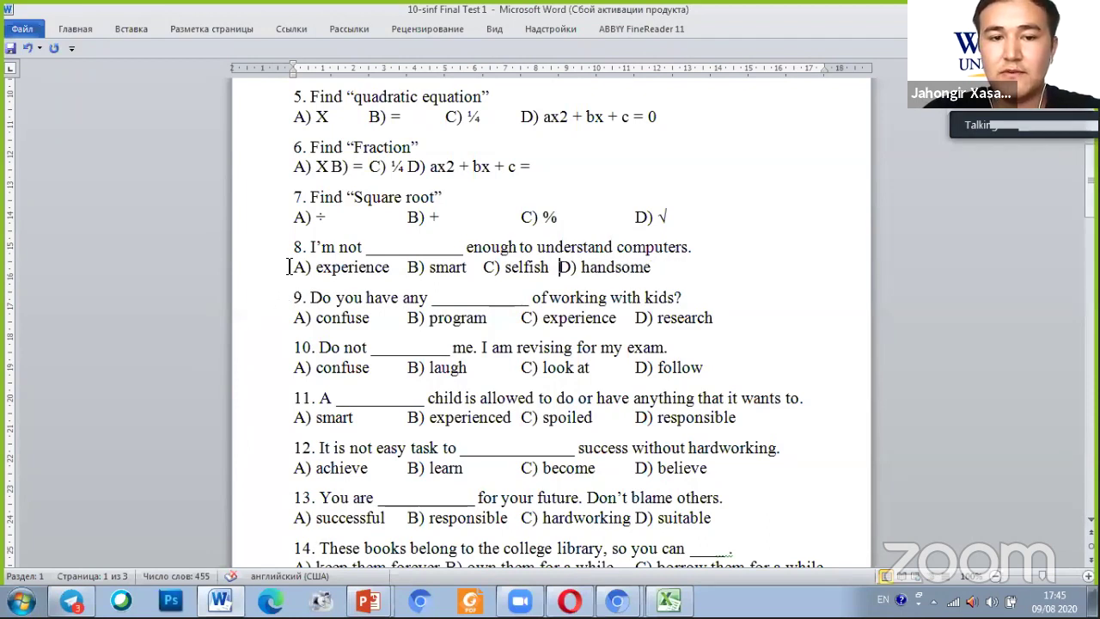
- Copy the respaced line of answer options, from A) experience to D) handsome, under question 8
left_click_drag(289, 268, 640, 268)
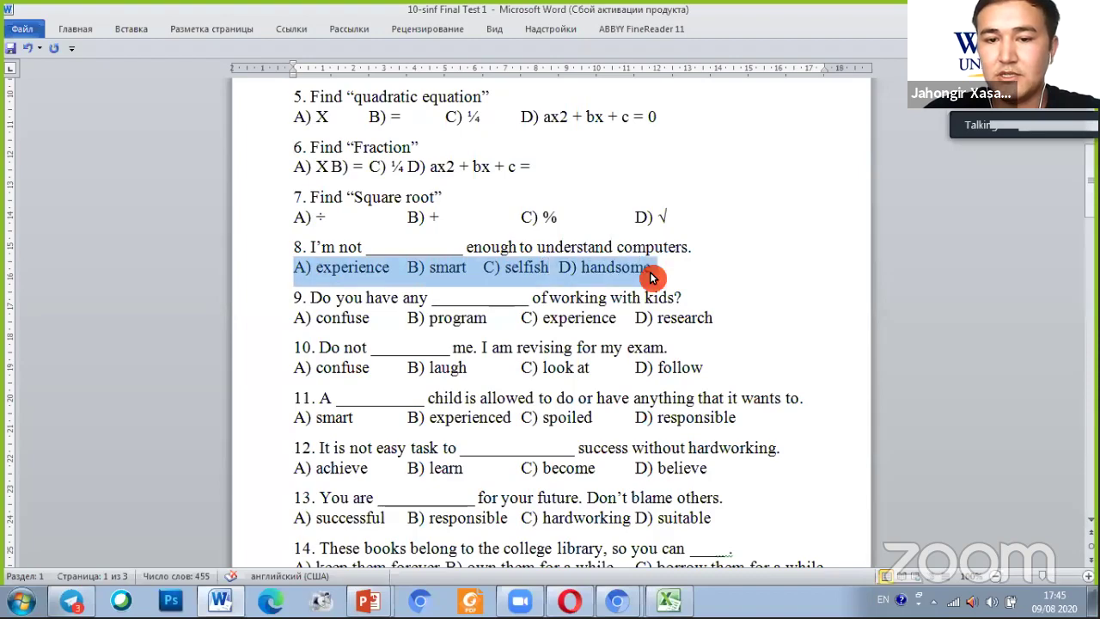
right_click(652, 275)
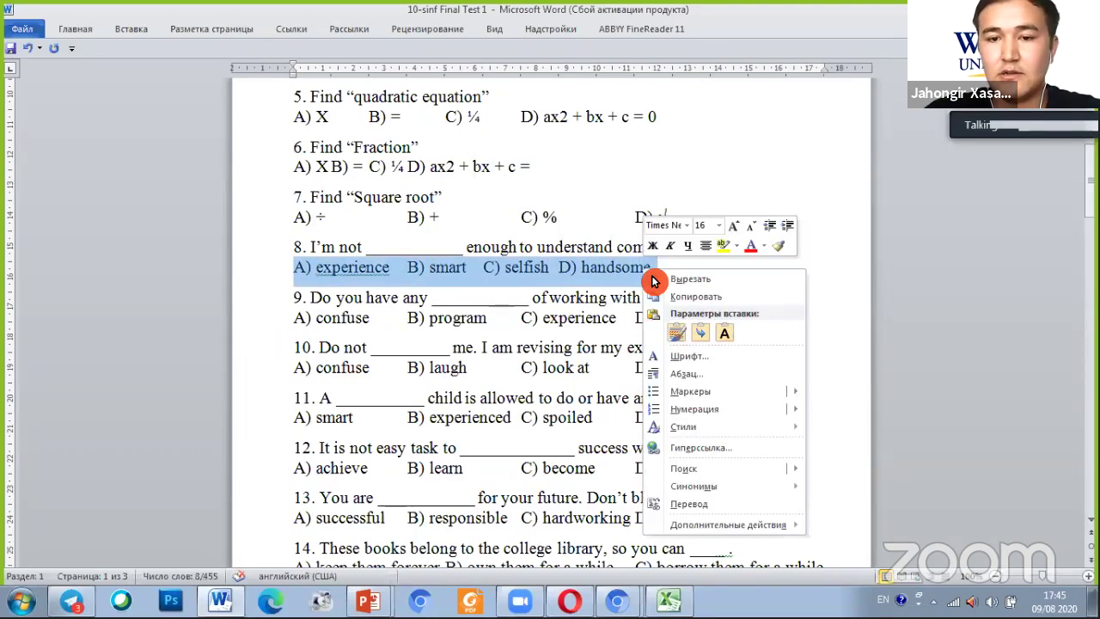
left_click(701, 300)
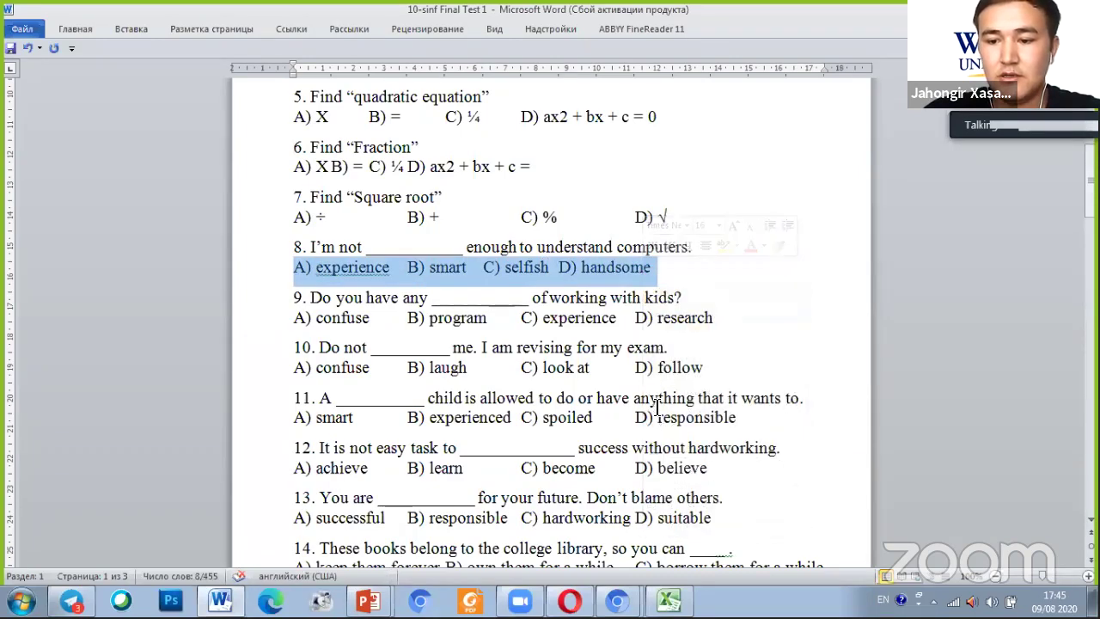
- Switch to the Excel template and paste the copied answer options across row 11, starting at C11
mouse_move(669, 600)
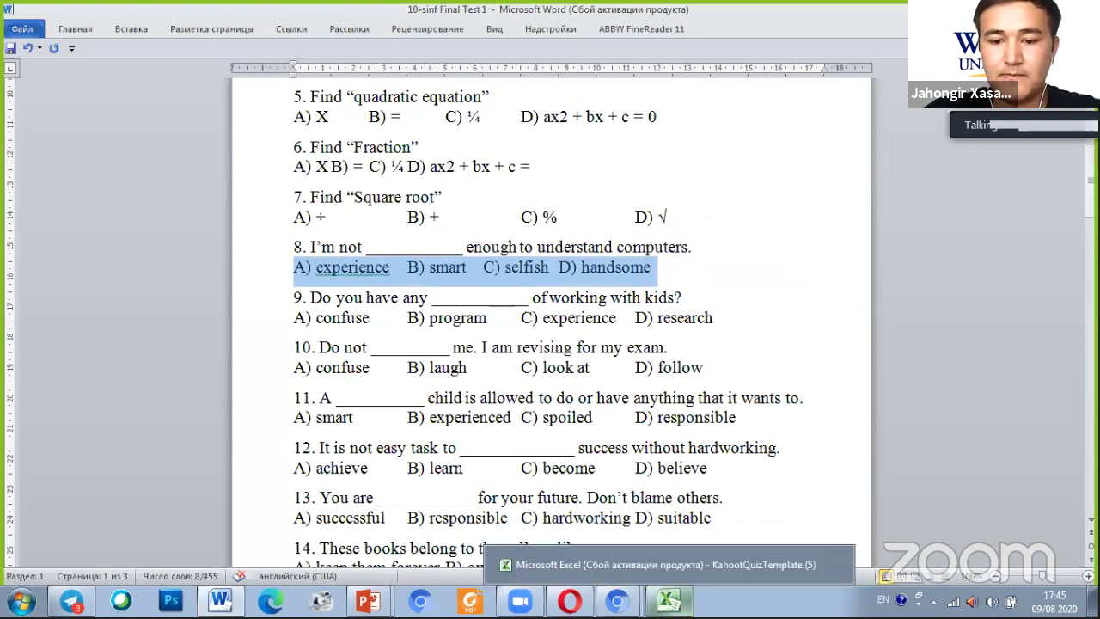
left_click(687, 574)
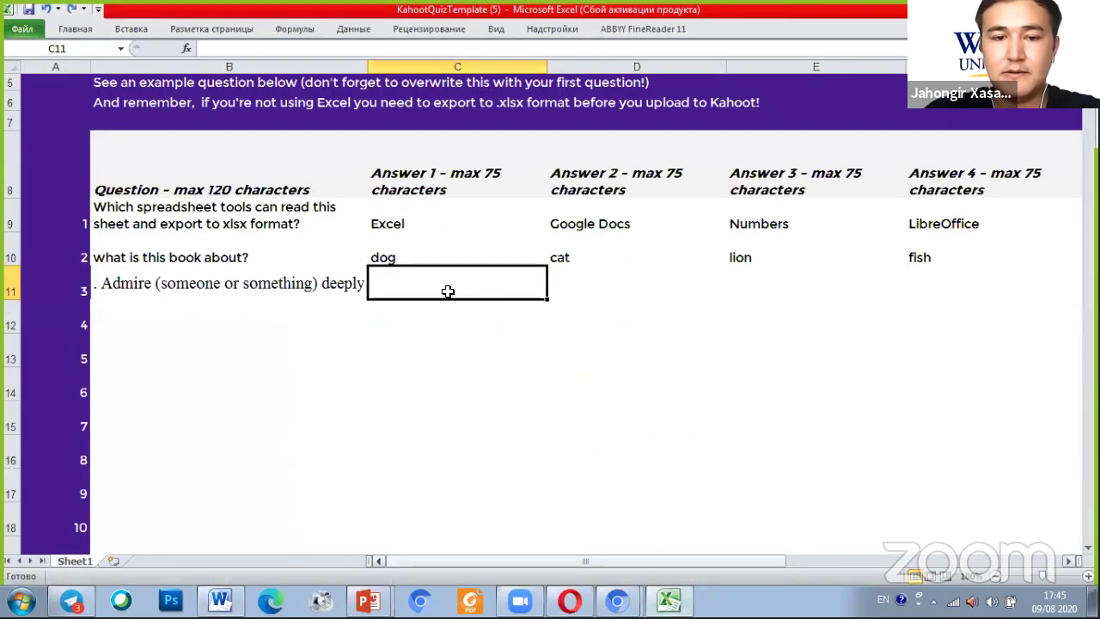
right_click(429, 283)
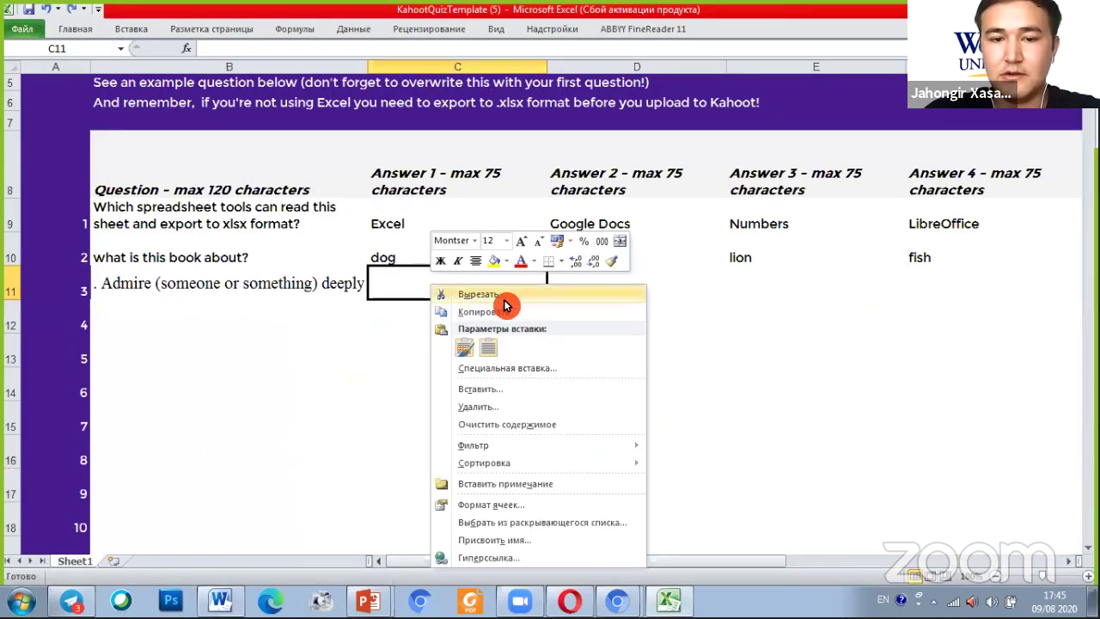
left_click(464, 347)
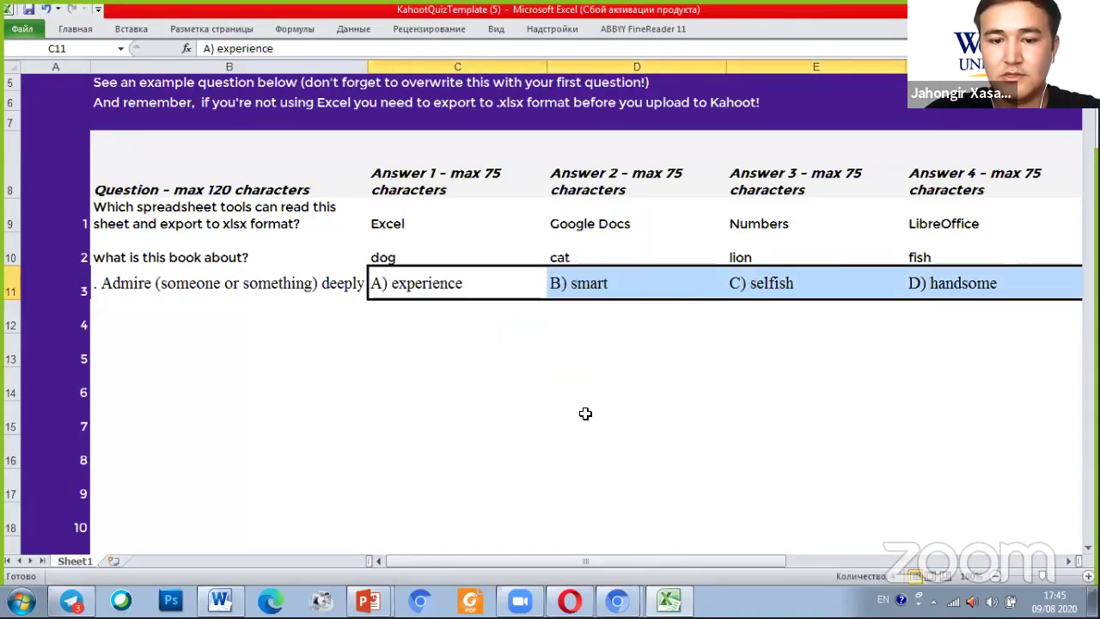
left_click(640, 379)
left_click(644, 292)
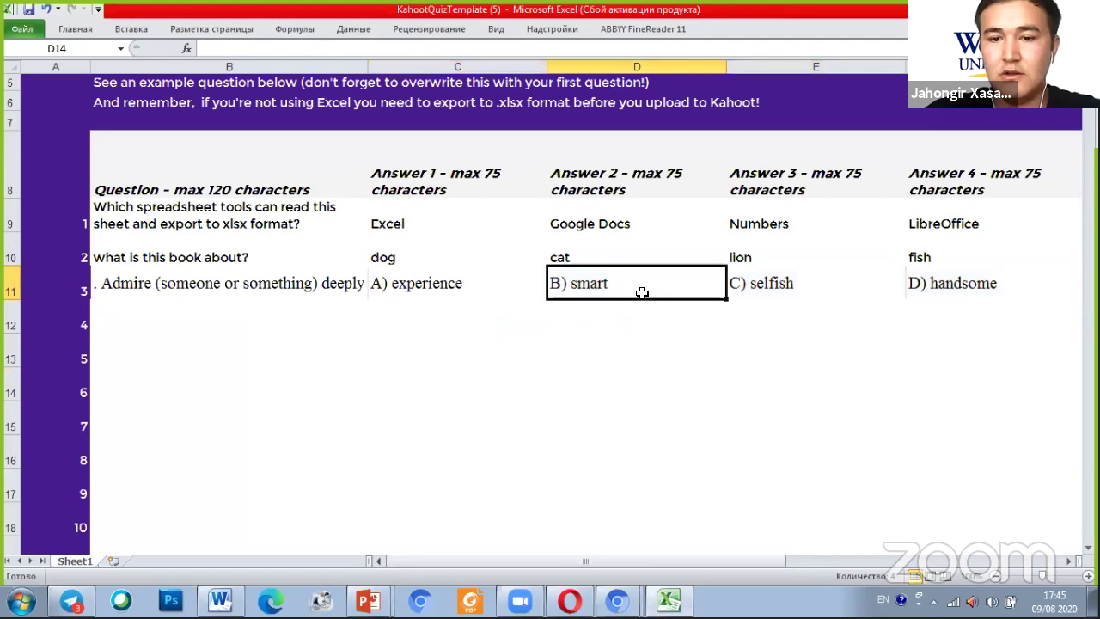
- Enter 1 in H10 as the correct answer for the question "what is this book about?"
left_click(799, 300)
key("Right")
key("Right")
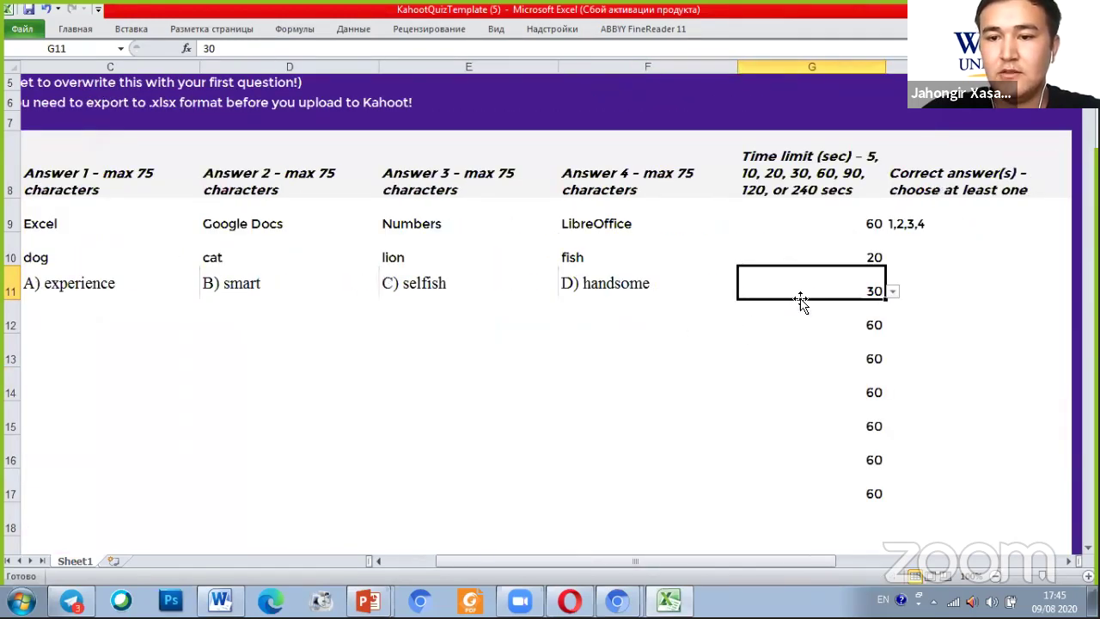
left_click(929, 277)
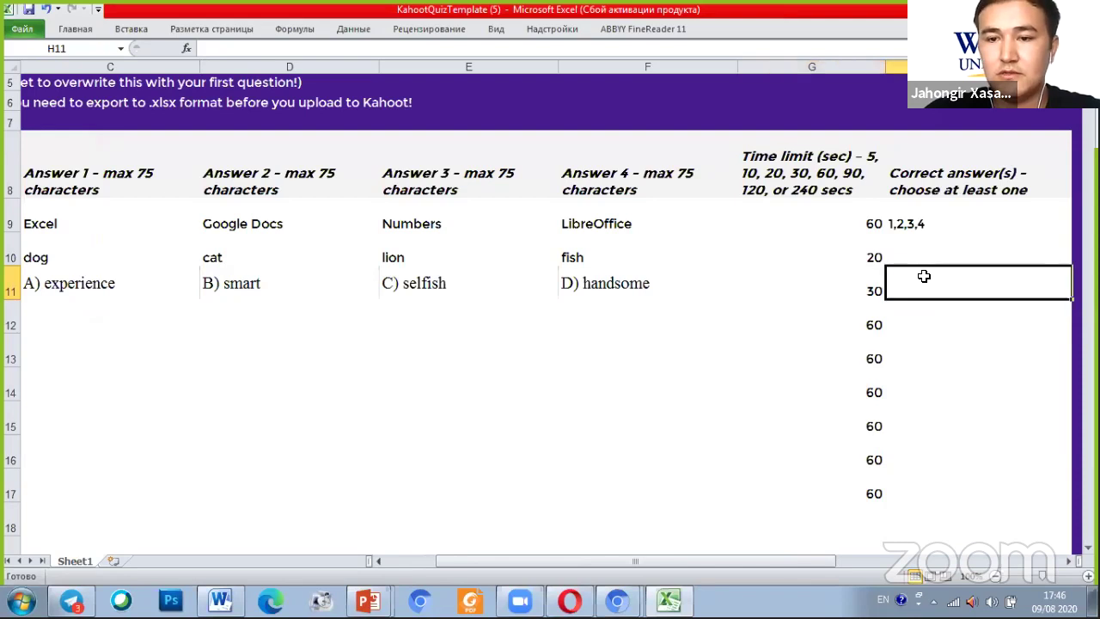
left_click(919, 242)
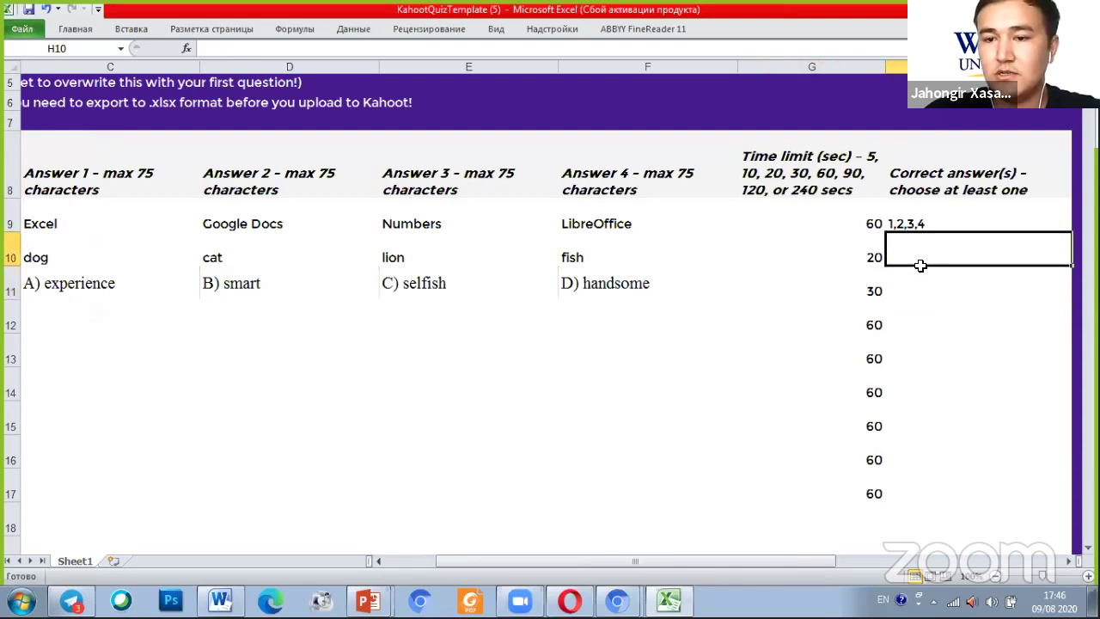
left_click(921, 286)
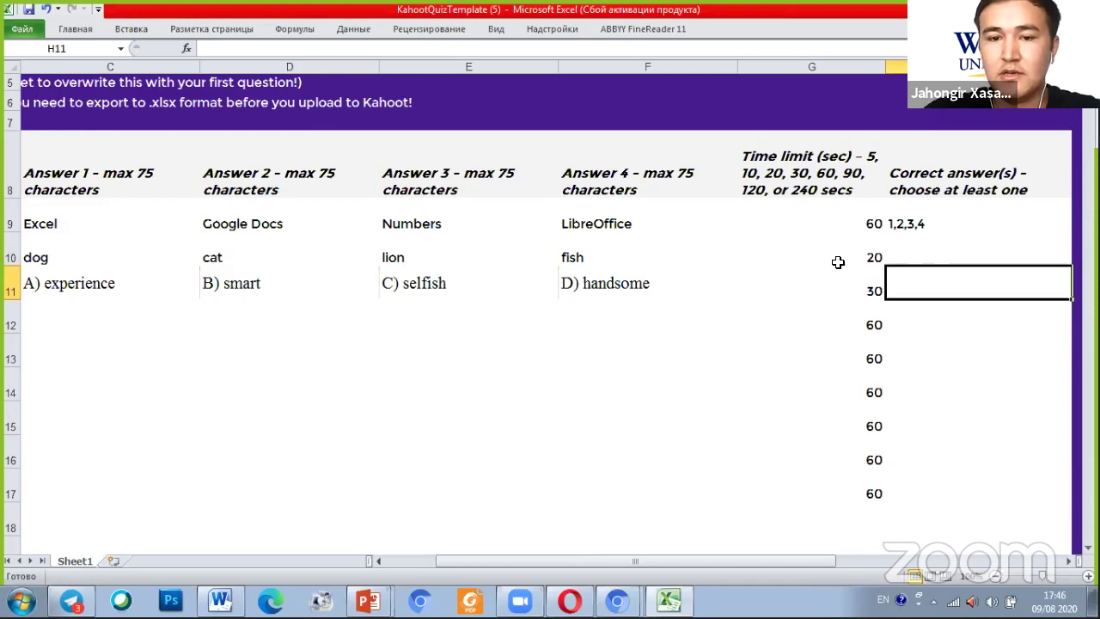
left_click(927, 253)
type("1")
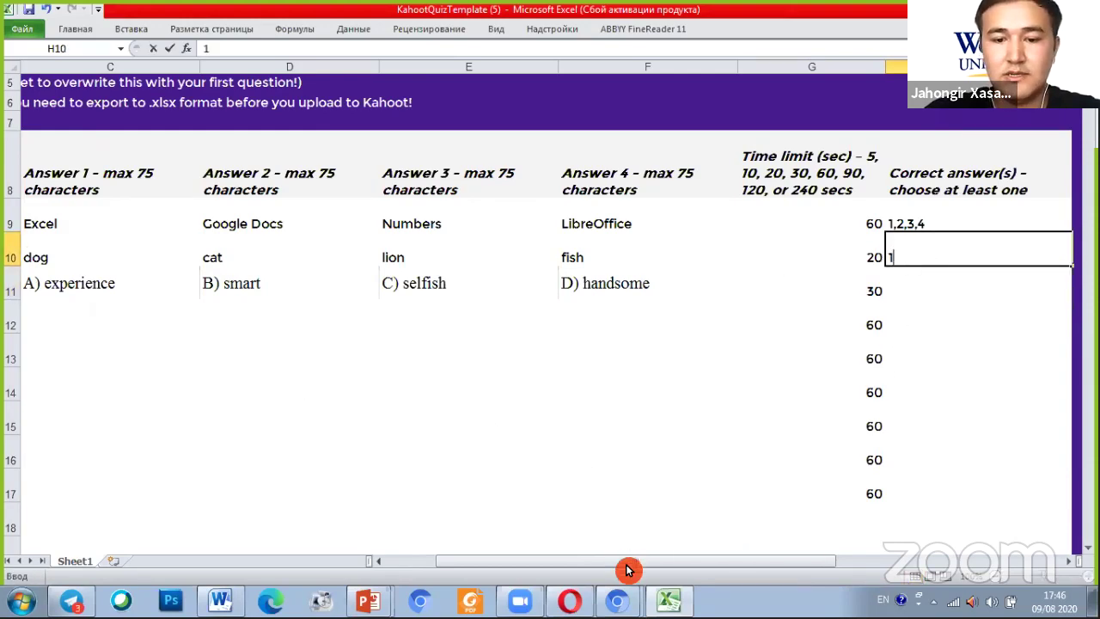
left_click_drag(627, 560, 563, 560)
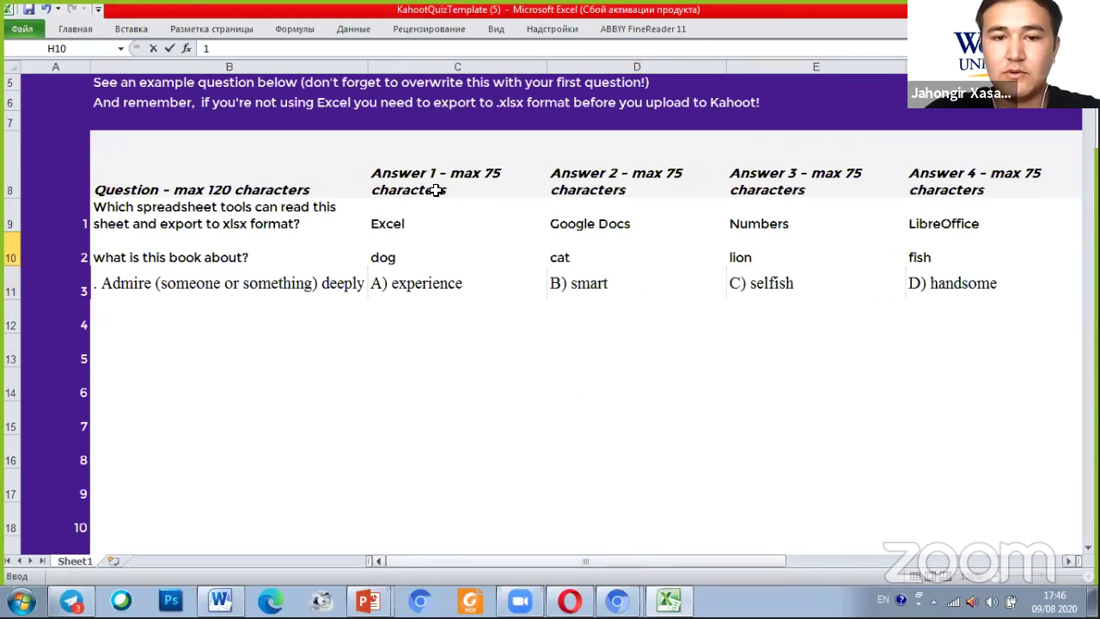
left_click(406, 259)
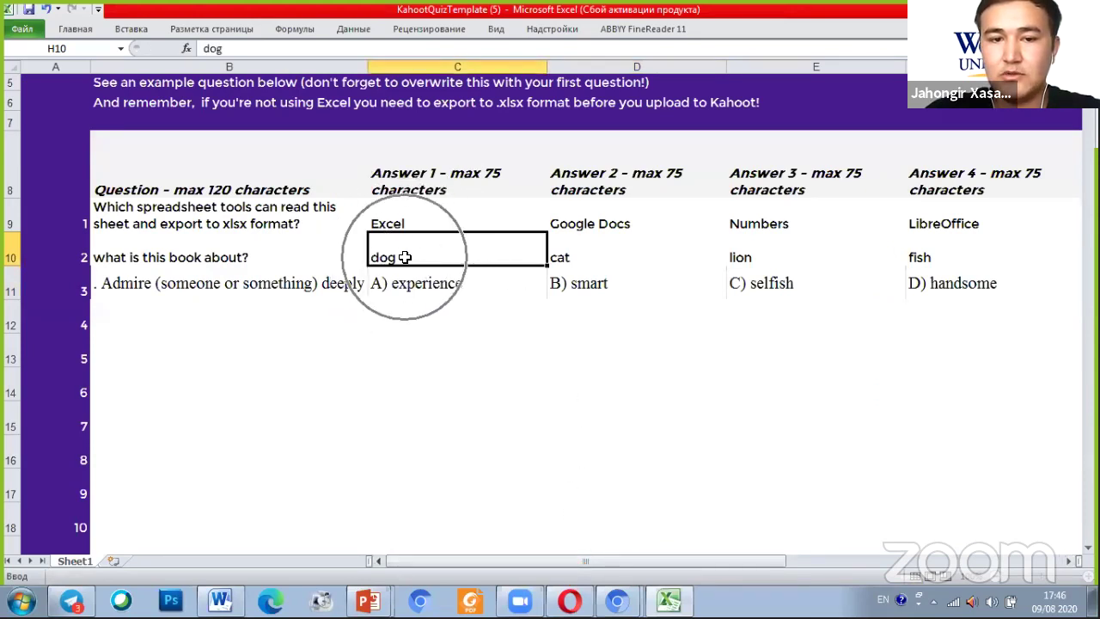
- Enter 4 in H11 as the correct answer for the third question
scroll(405, 257, "down", 1)
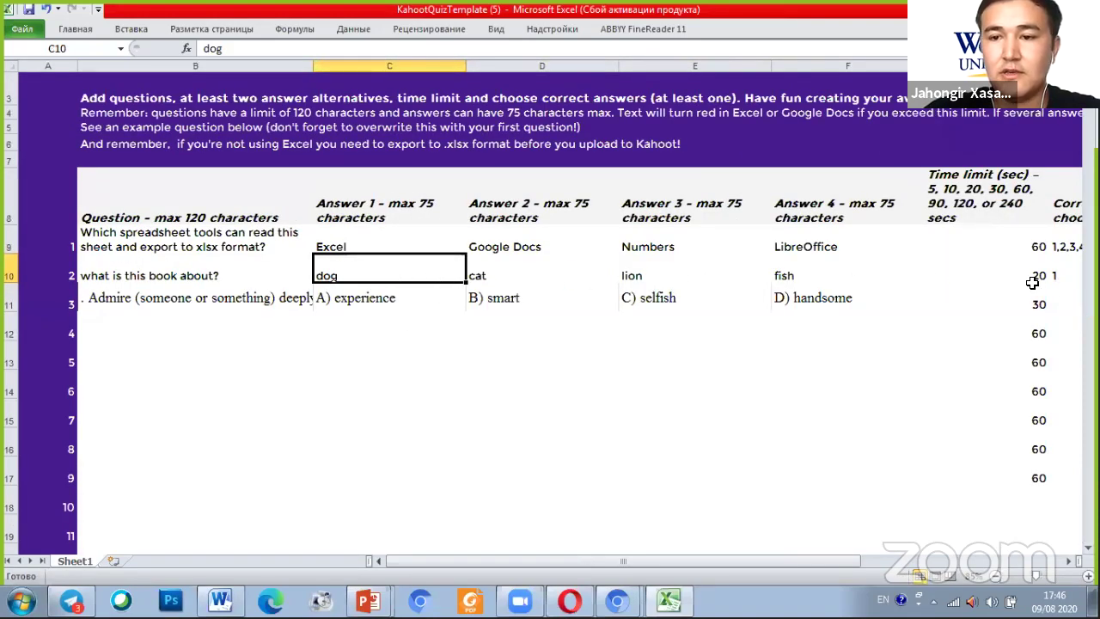
left_click(1061, 300)
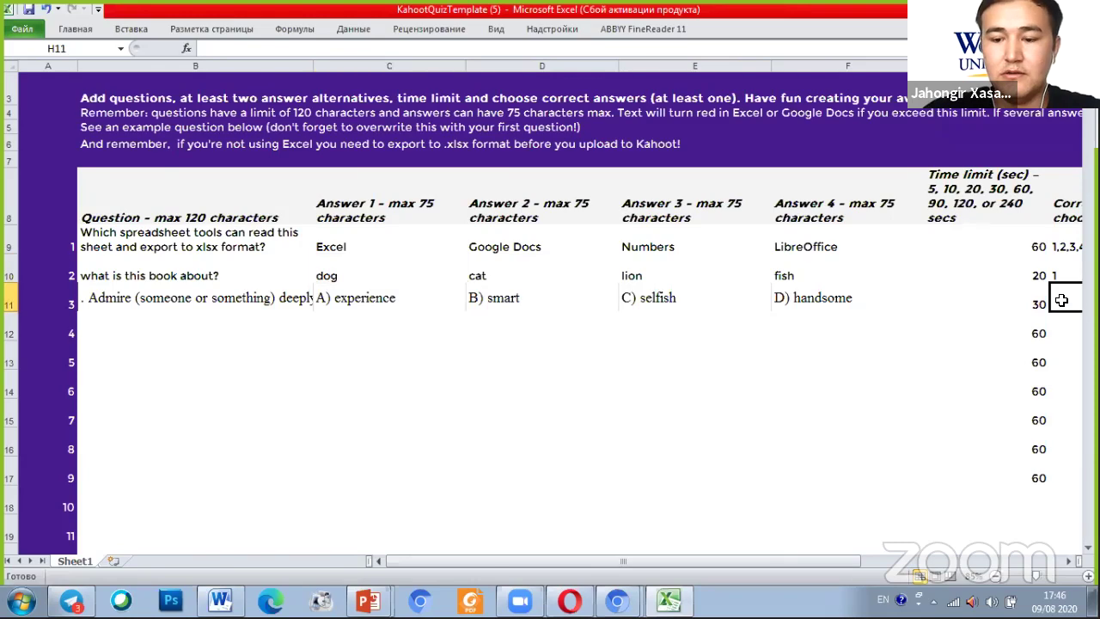
type("4")
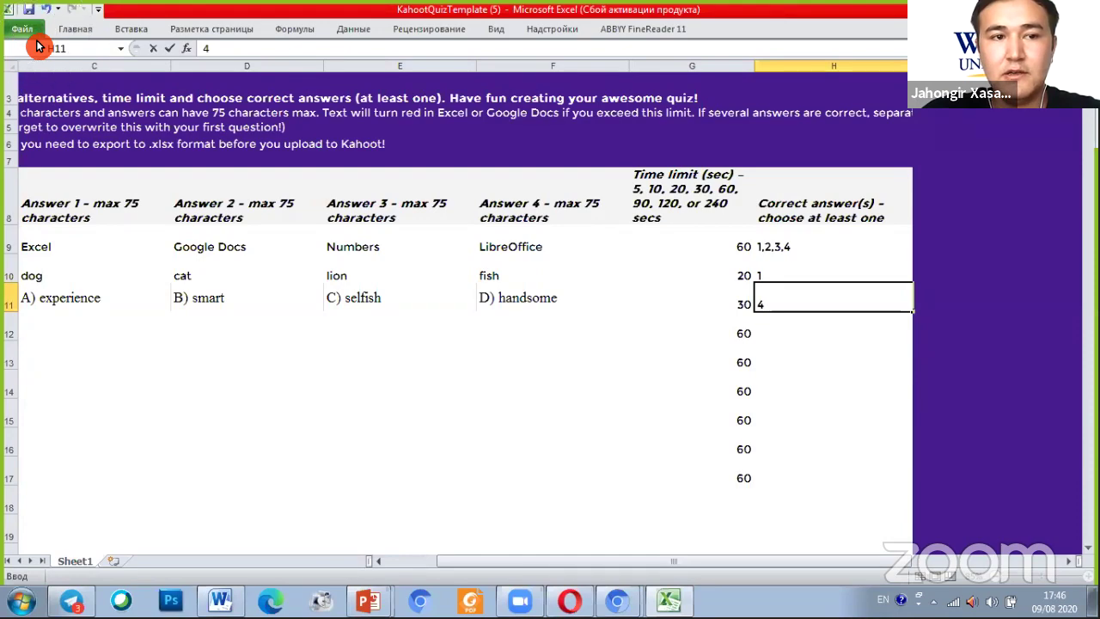
key("ctrl")
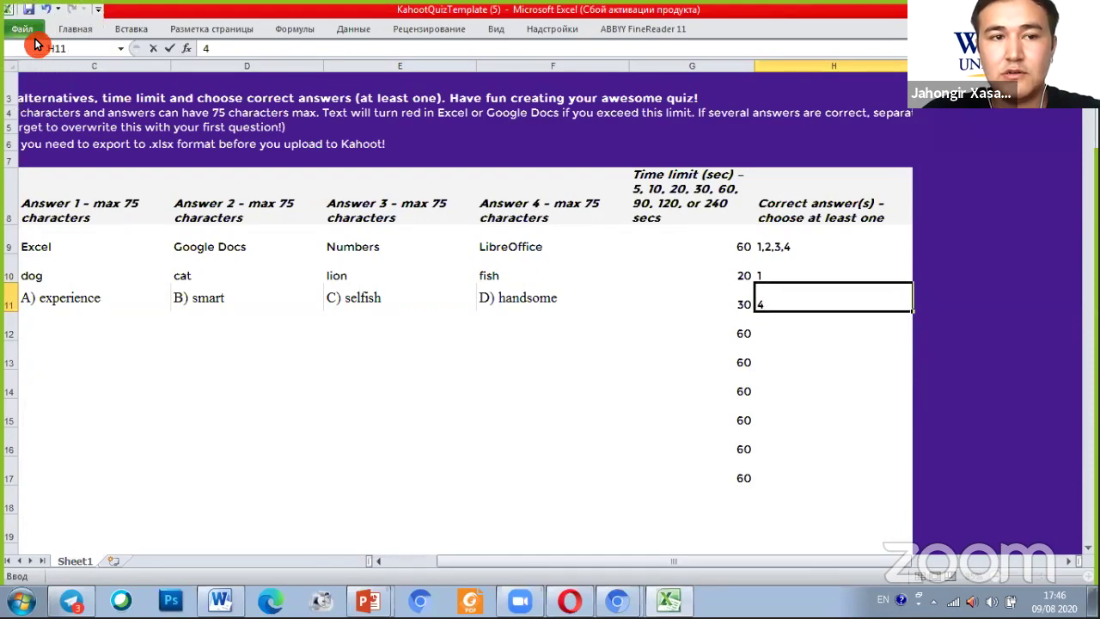
- Show the workbook's file information and mark the Save As command and the file path in red
left_click(36, 39)
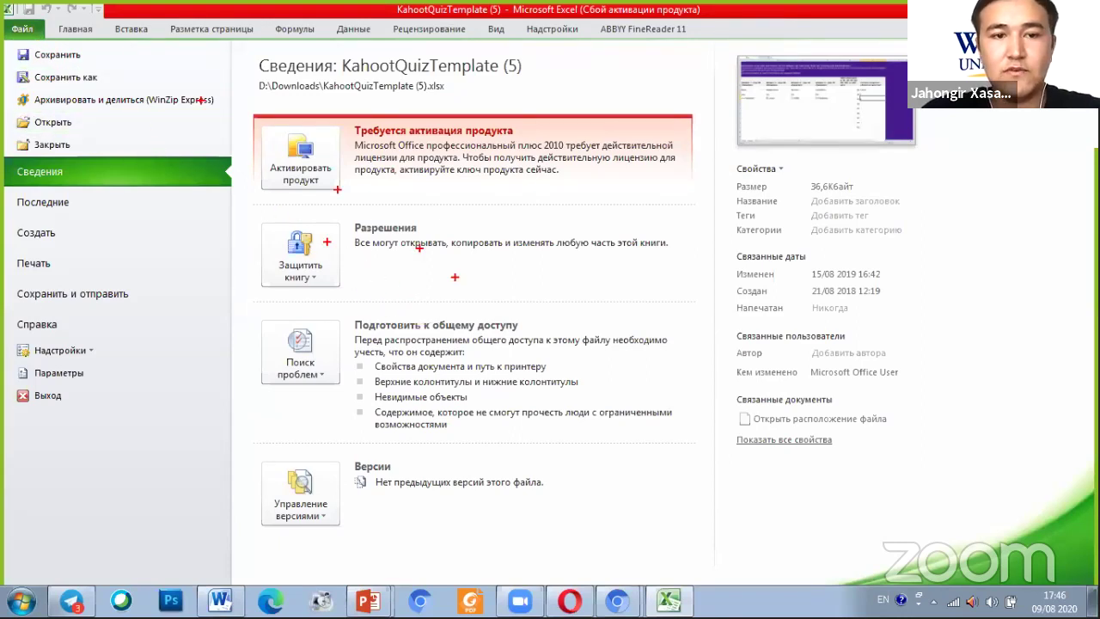
left_click_drag(194, 129, 660, 392)
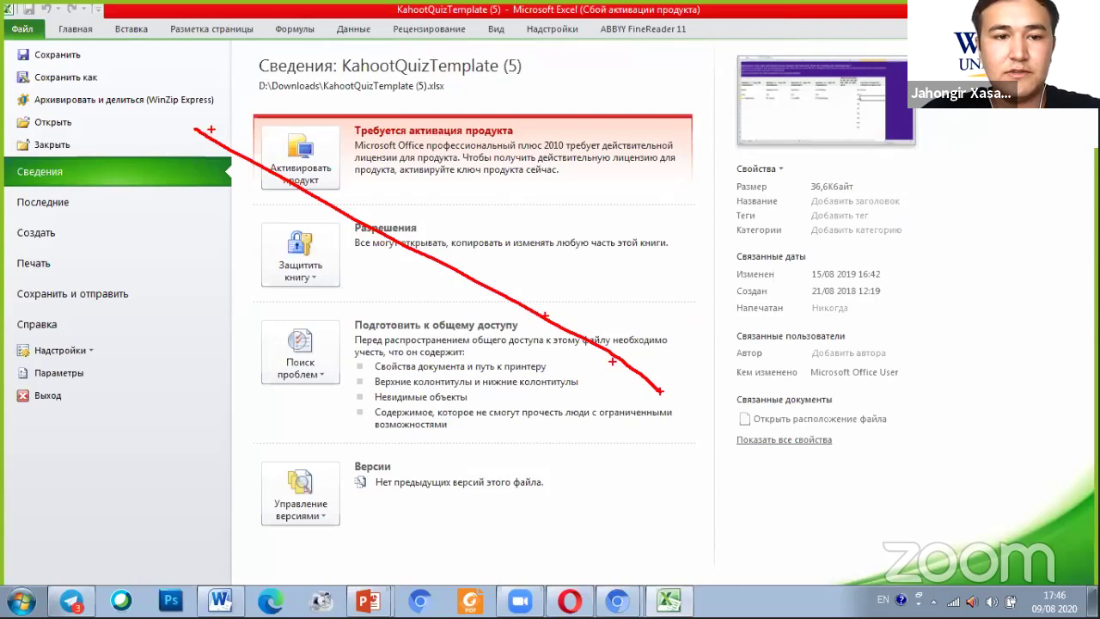
left_click_drag(185, 130, 500, 156)
left_click_drag(82, 73, 187, 130)
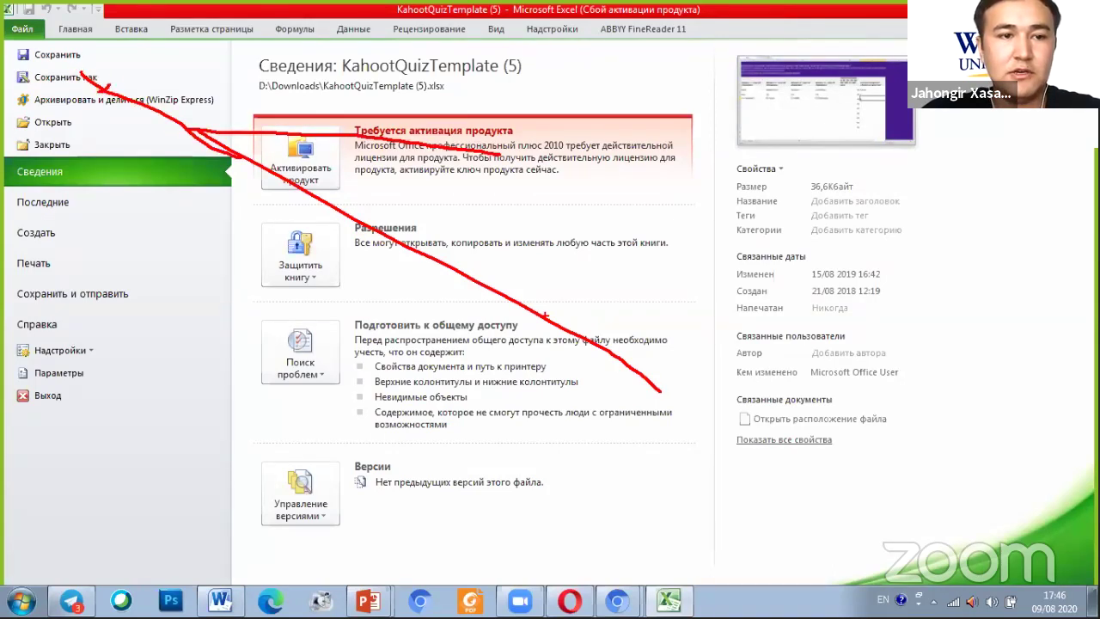
left_click_drag(110, 86, 24, 60)
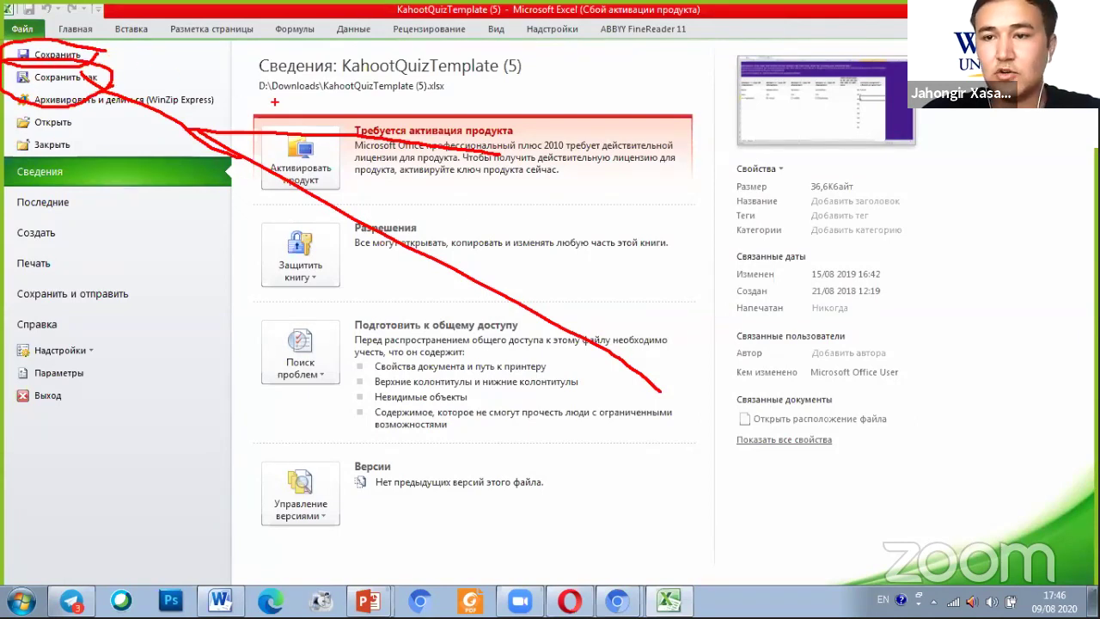
left_click_drag(254, 100, 444, 100)
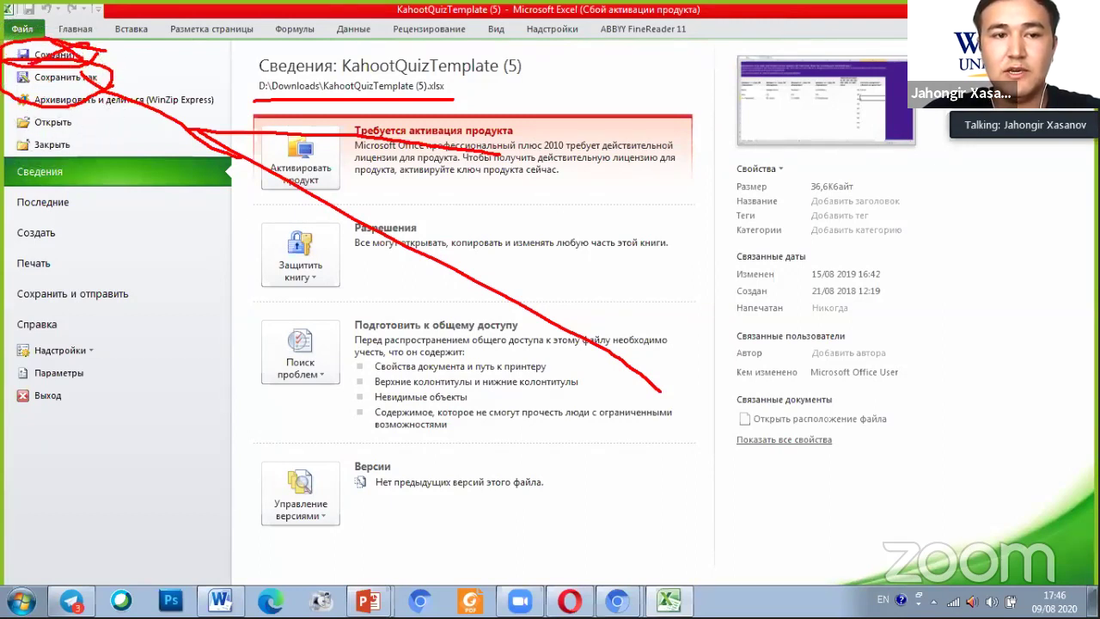
left_click_drag(111, 86, 226, 83)
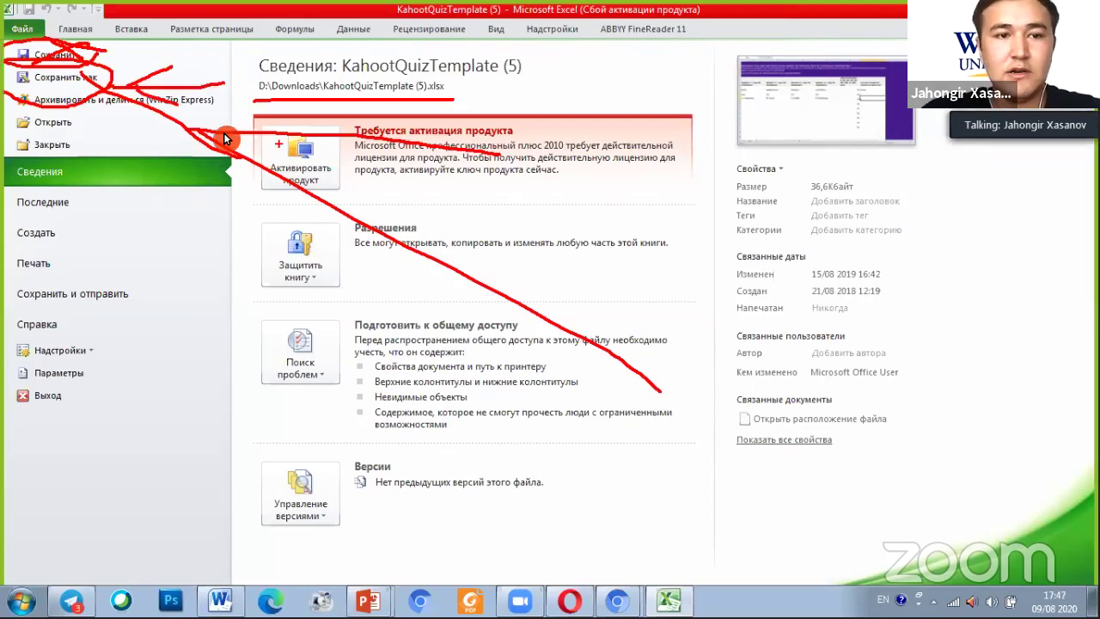
key("Escape")
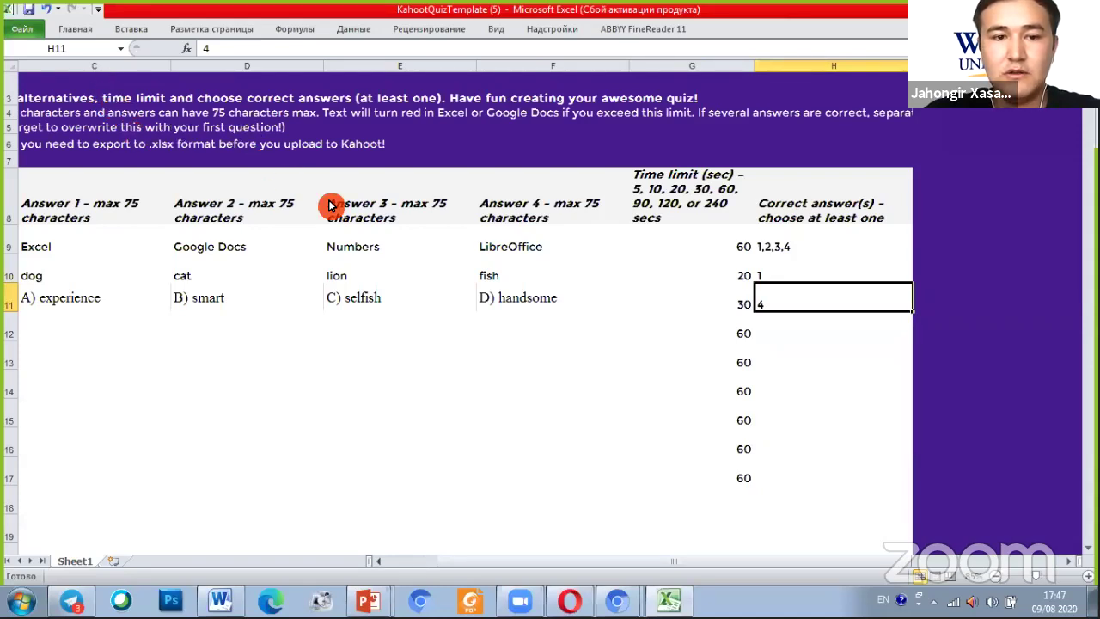
- Start saving a copy of the template and choose the Desktop (Рабочий стол) as its location
key("F12")
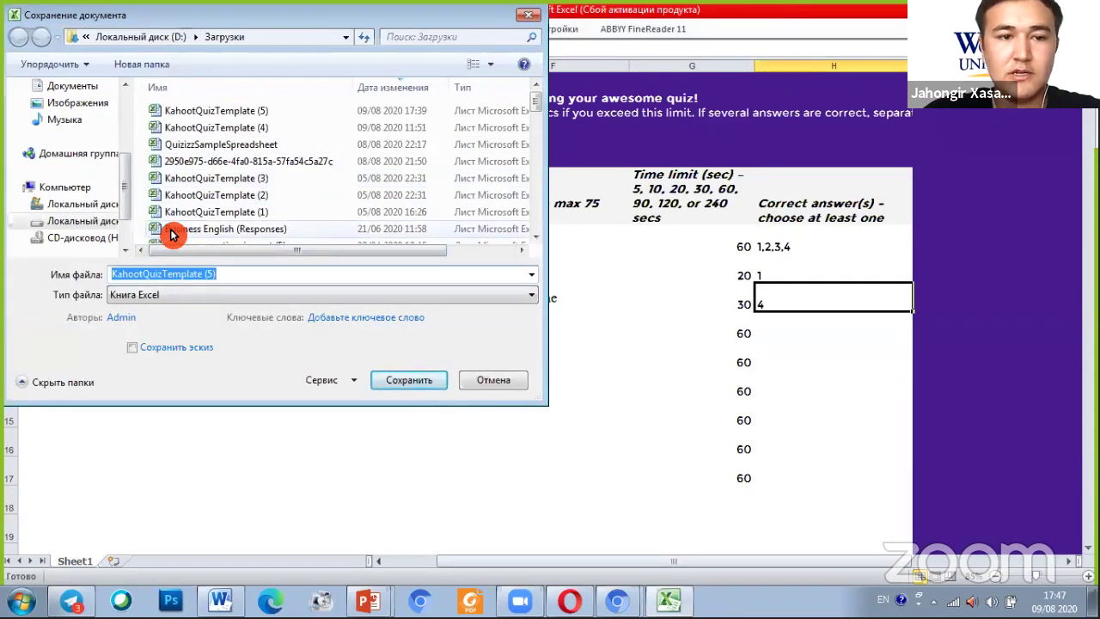
scroll(131, 216, "up", 4)
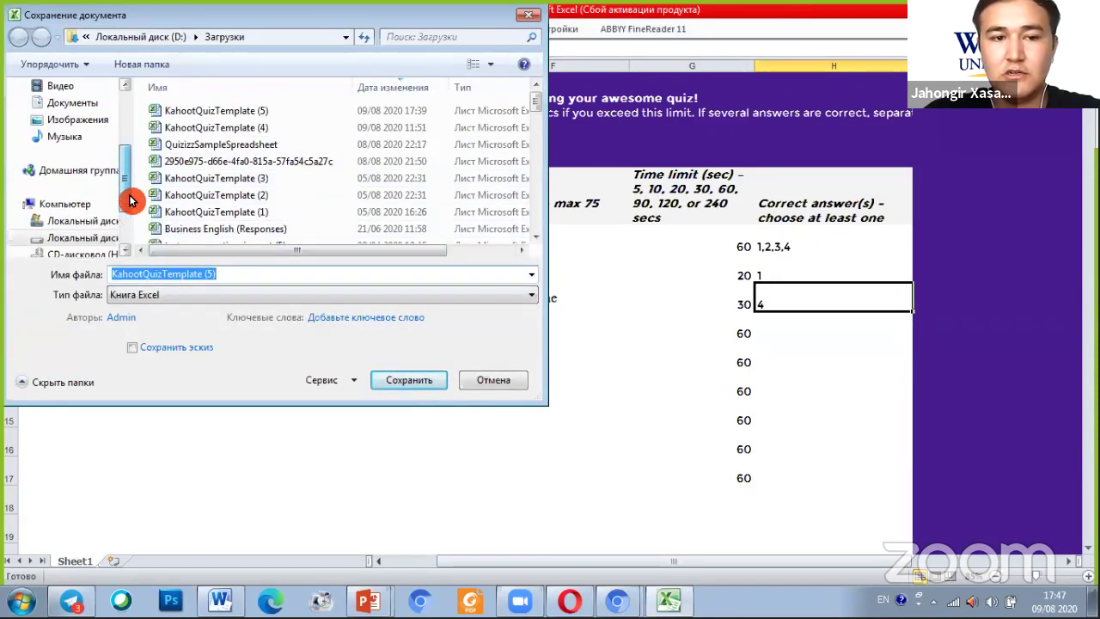
scroll(134, 209, "down", 2)
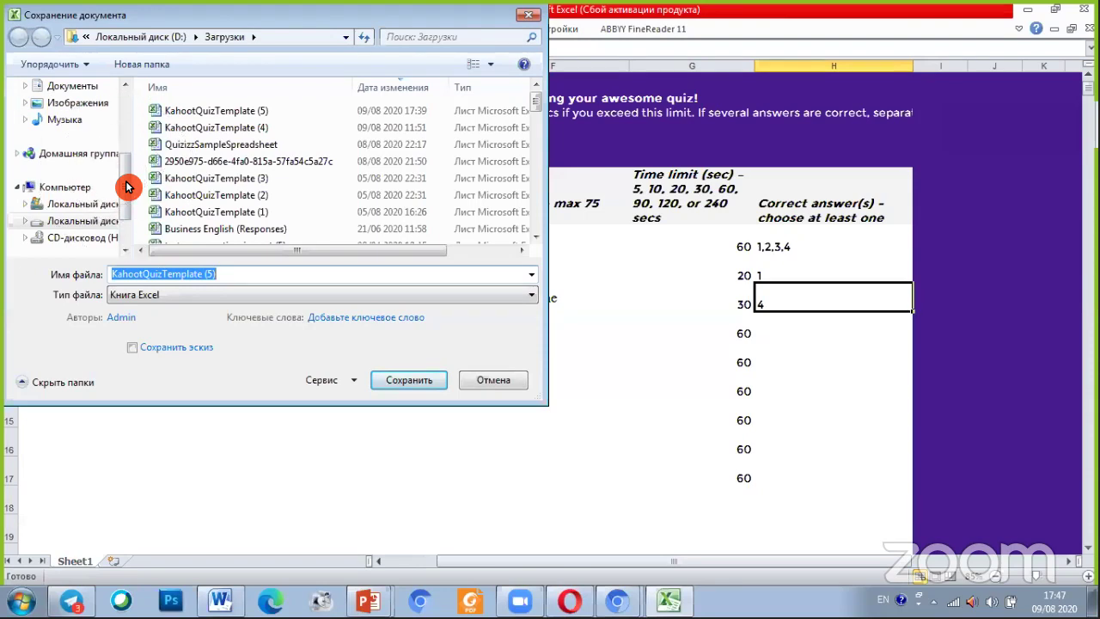
scroll(128, 229, "up", 3)
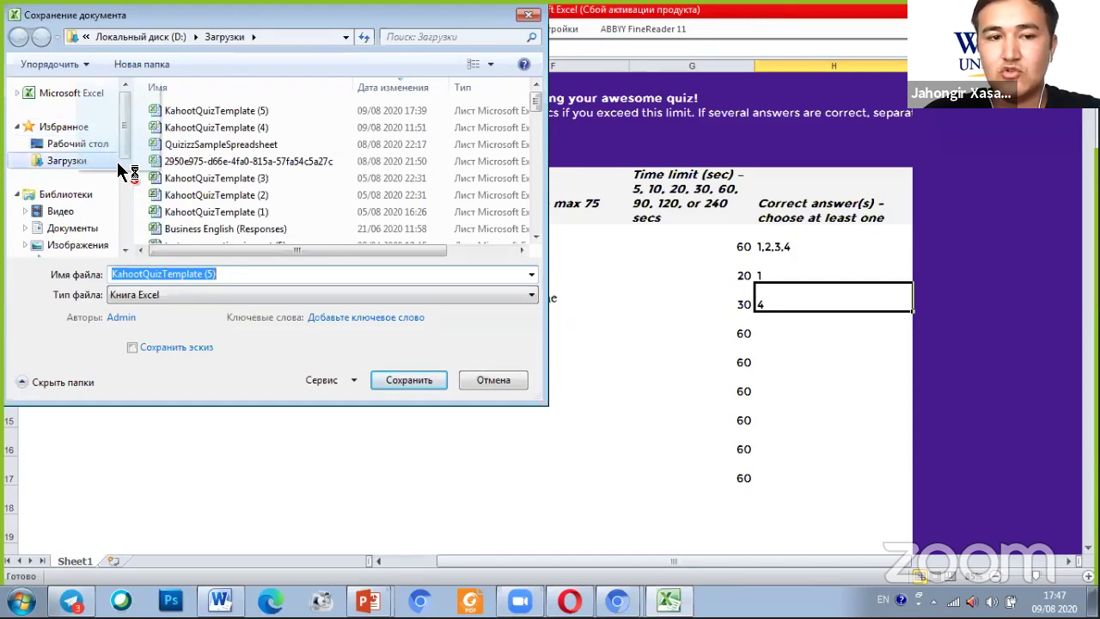
mouse_move(130, 146)
left_mouse_down()
mouse_move(129, 196)
mouse_move(133, 126)
left_mouse_up()
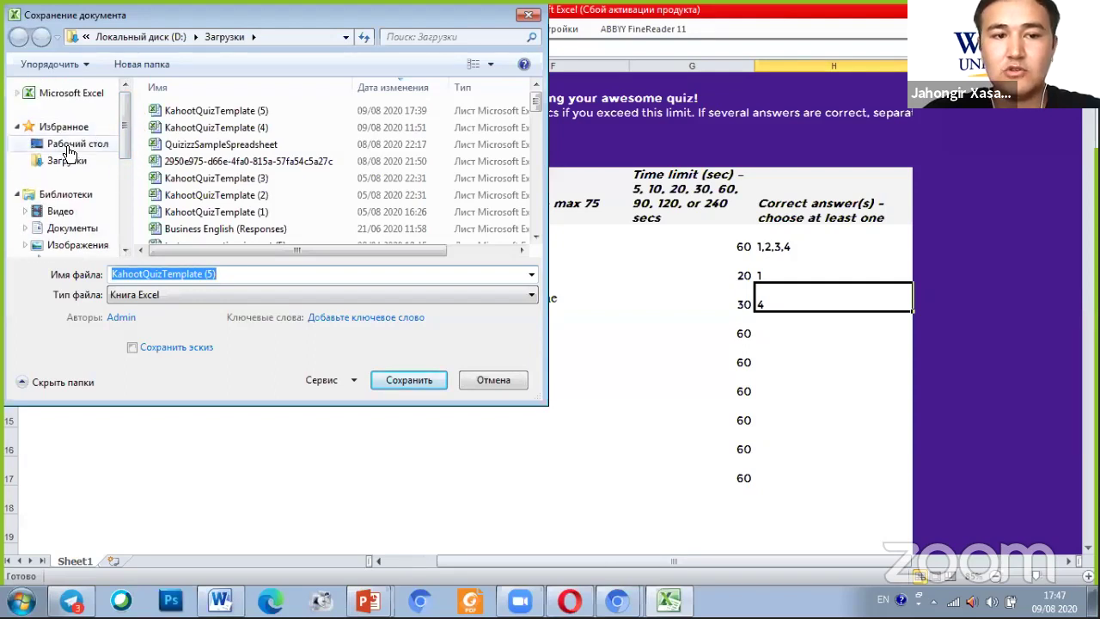
left_click(69, 146)
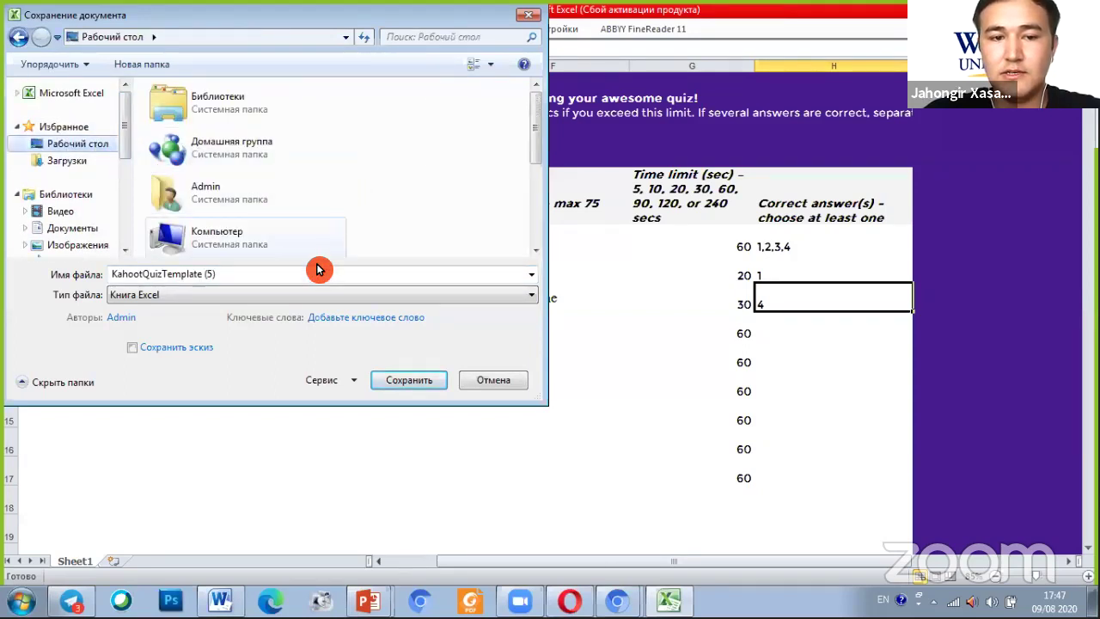
- Name the workbook copy demo 2
double_click(242, 273)
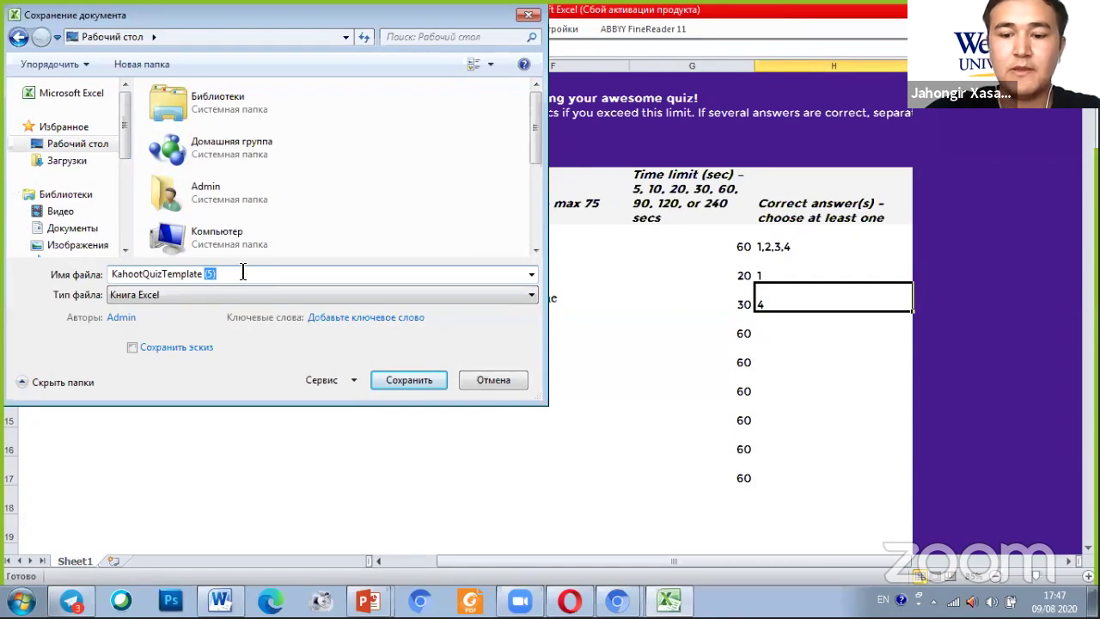
type("d")
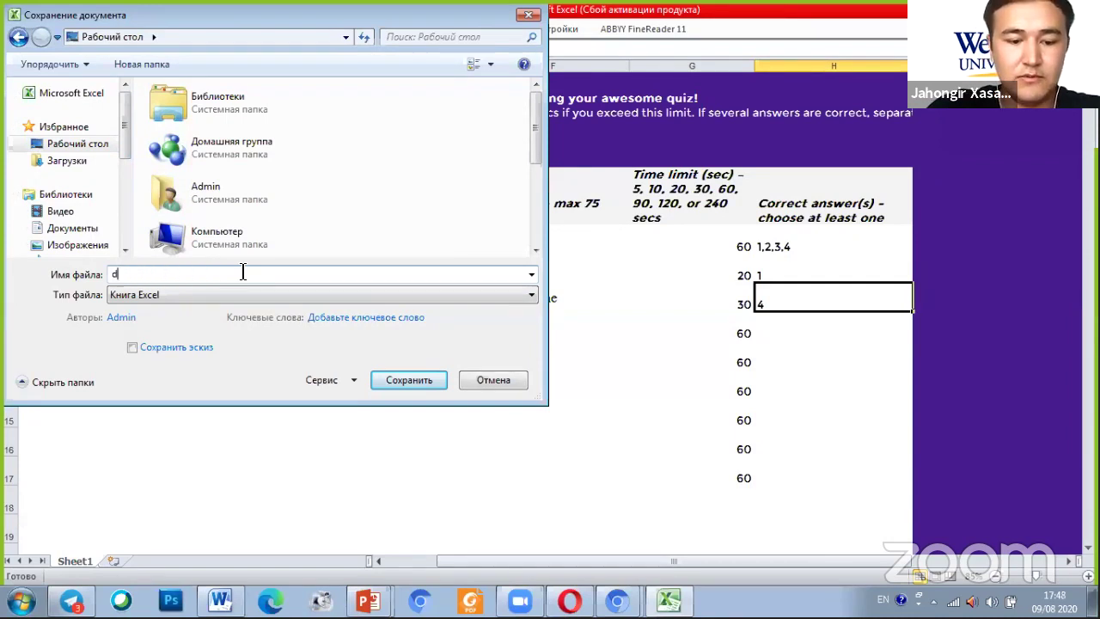
type("emo 5")
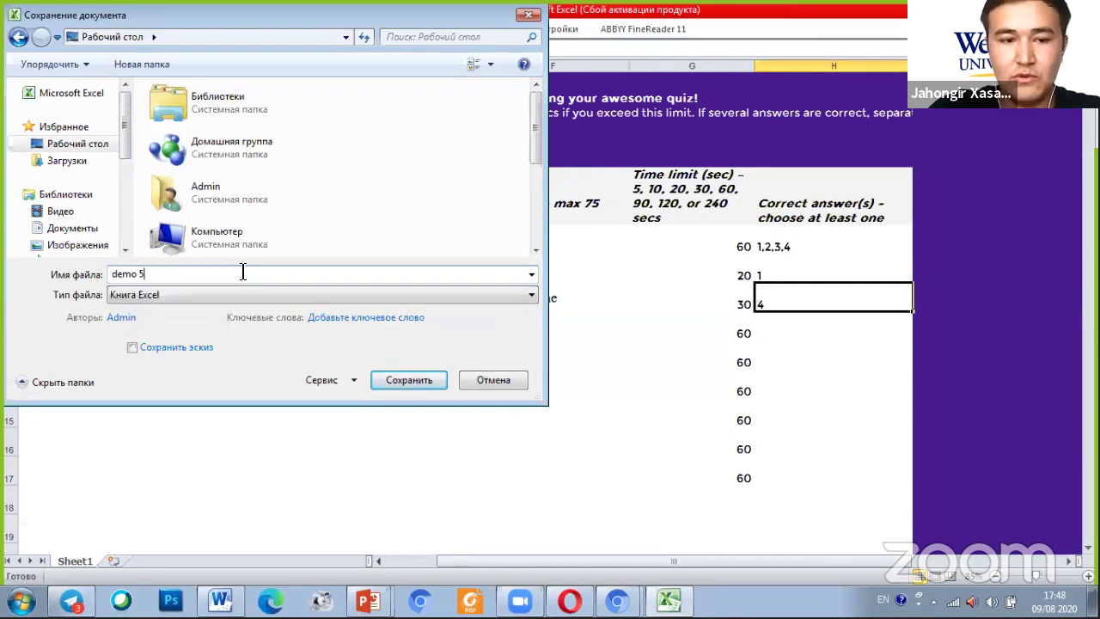
key("BackSpace")
type("2")
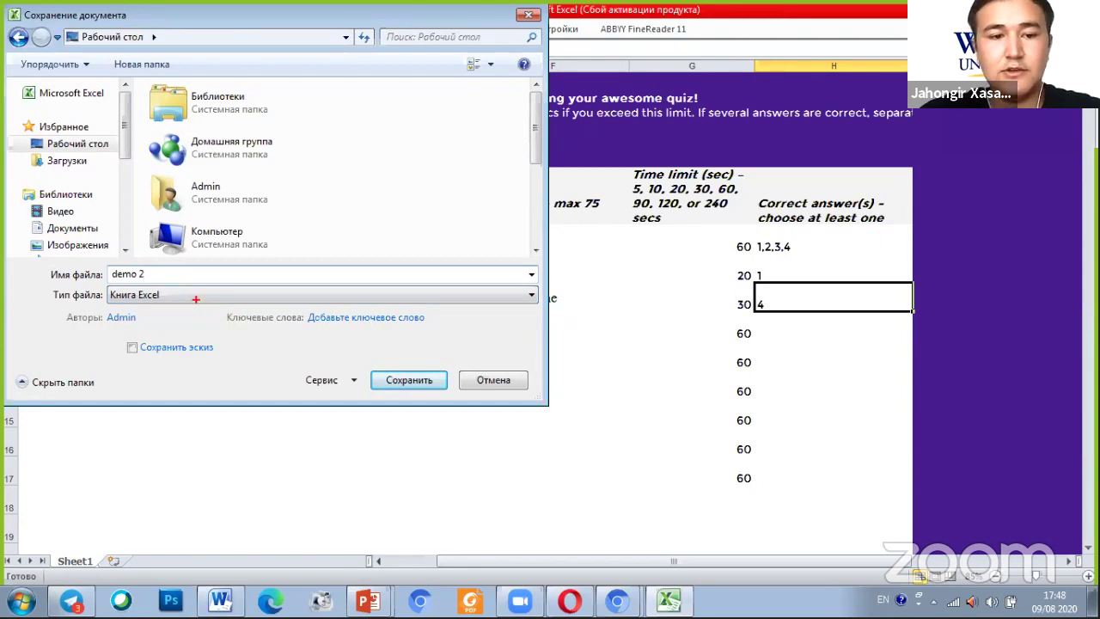
- Mark the Excel Workbook (Книга Excel) file type and the Excel 97-2003 workbook option in red among the available save formats
left_click_drag(191, 291, 119, 307)
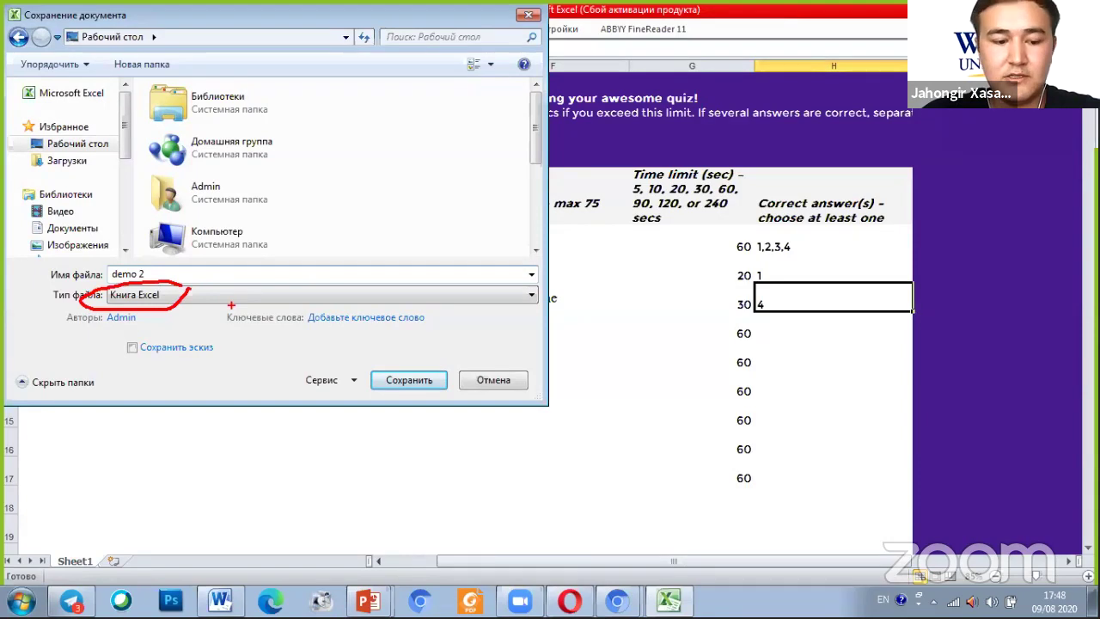
left_click(233, 296)
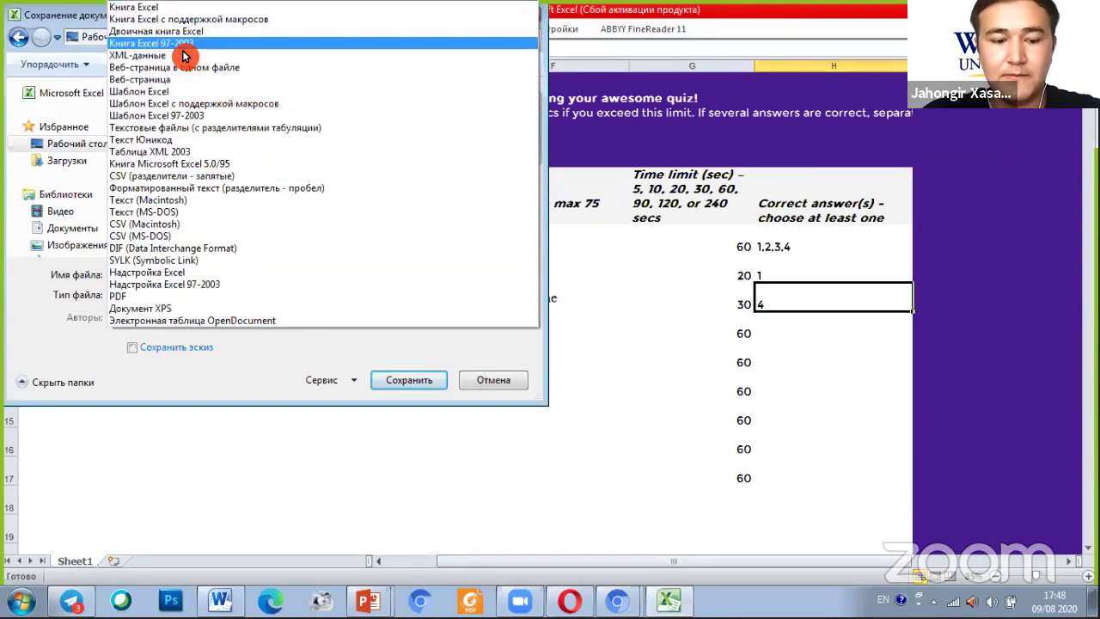
left_click_drag(114, 55, 218, 46)
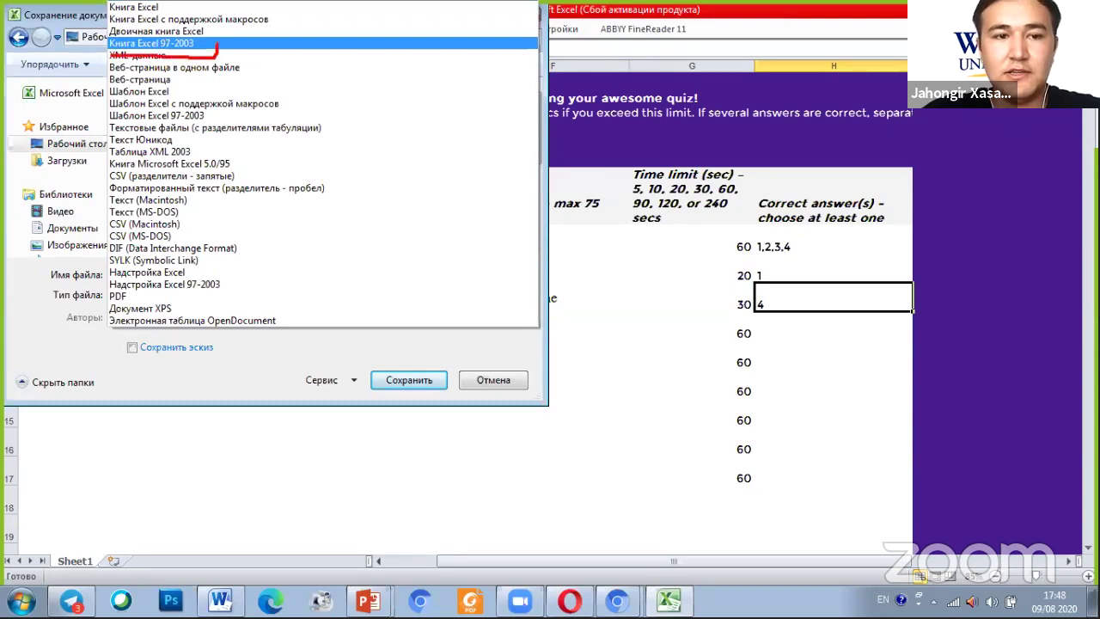
left_click_drag(117, 31, 172, 66)
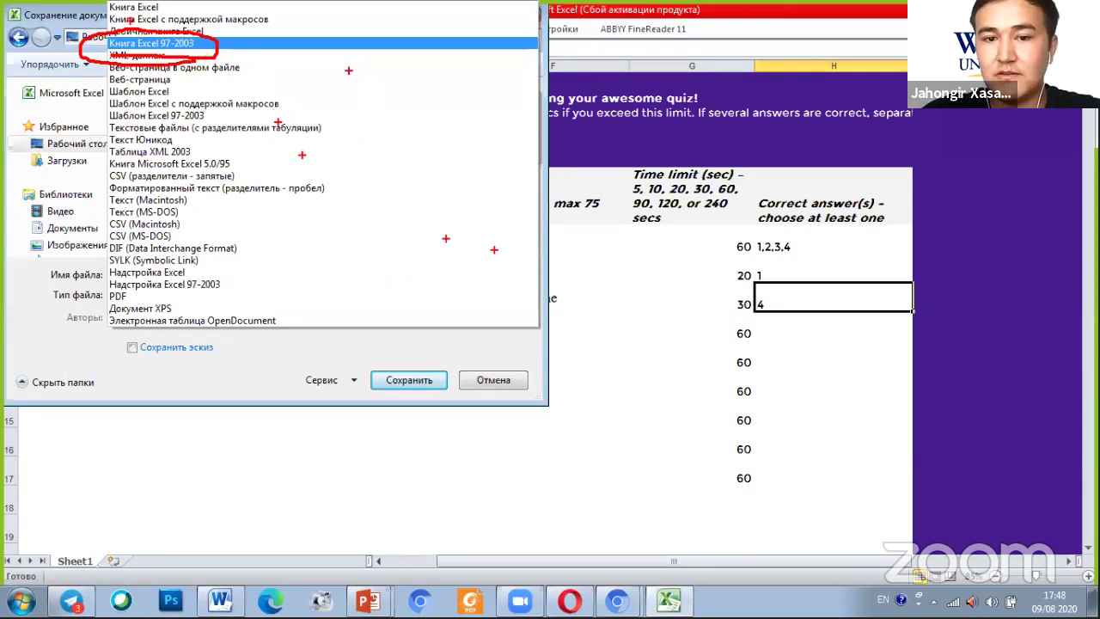
left_click(430, 361)
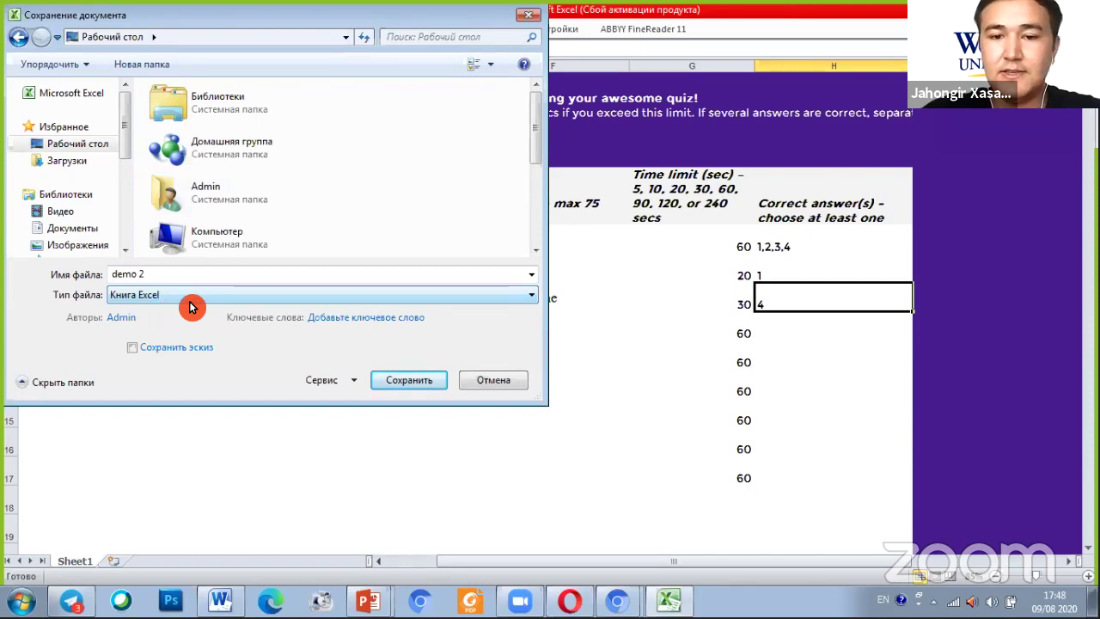
- Save the workbook copy to the Desktop as an Excel Workbook (Книга Excel)
left_click(416, 381)
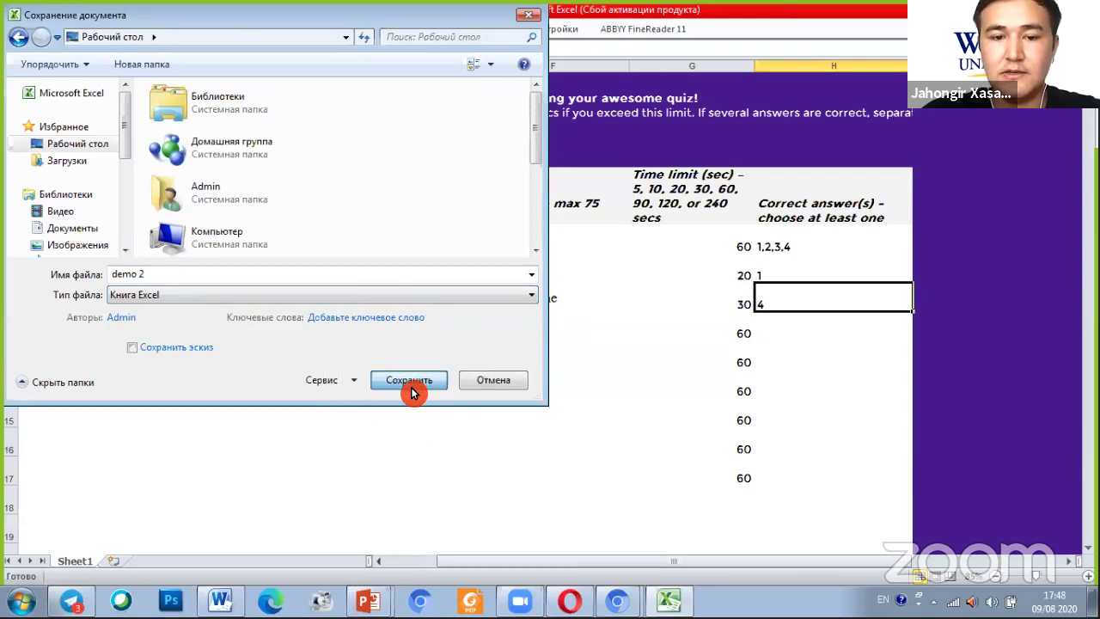
left_click(414, 382)
left_click(401, 379)
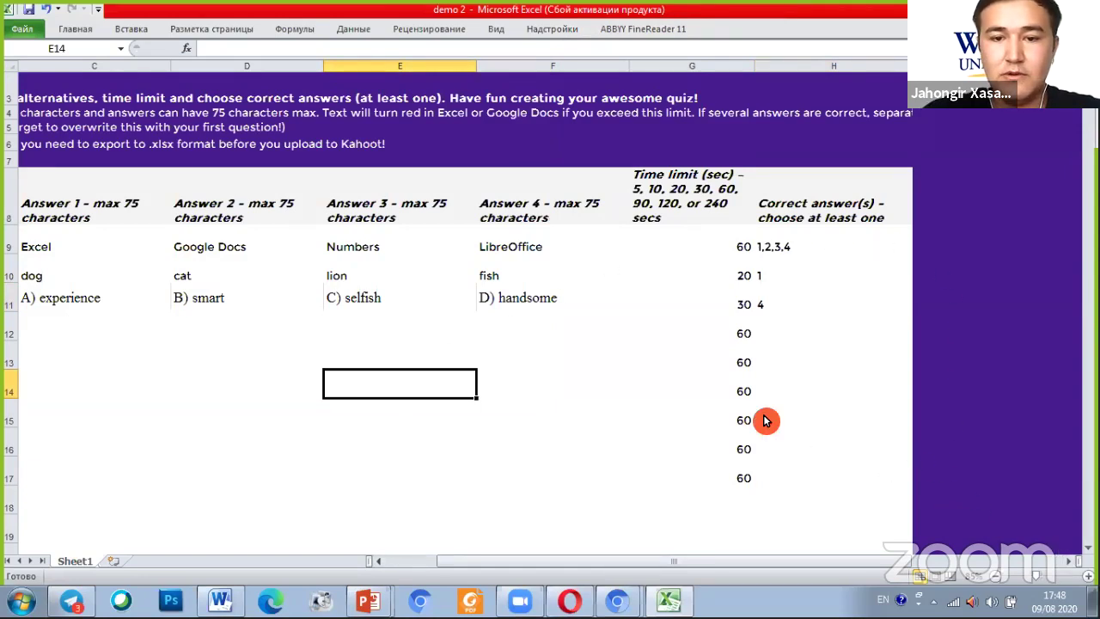
- Show the desktop and move the demo 2 file into the empty area beside the Без названия file
key("alt+Tab")
key("Tab")
key("Tab")
key("Tab")
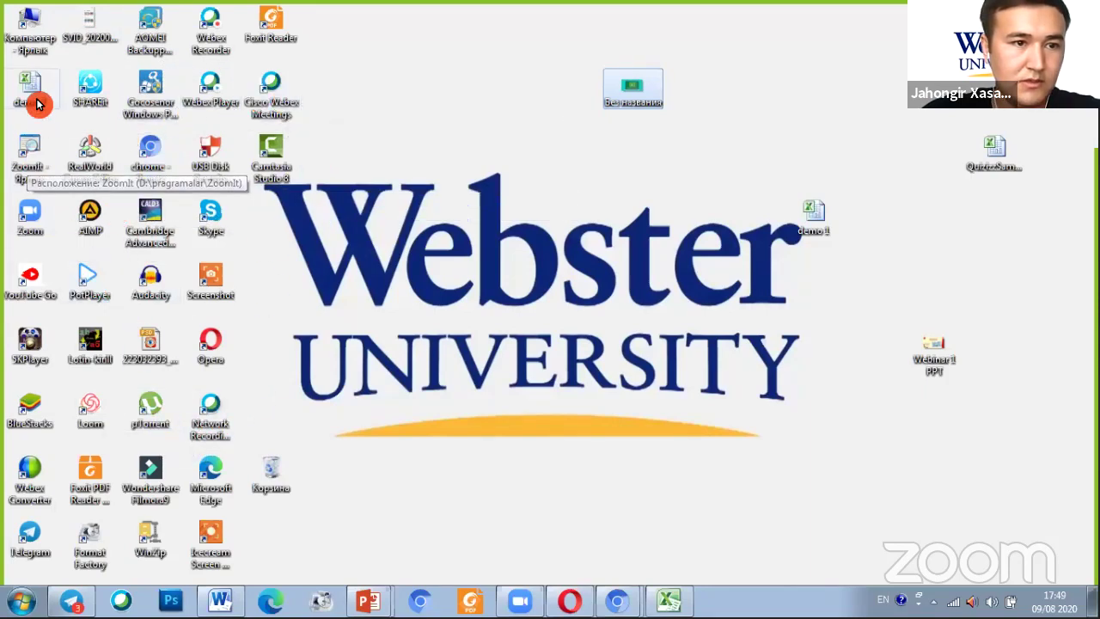
left_click_drag(37, 99, 505, 122)
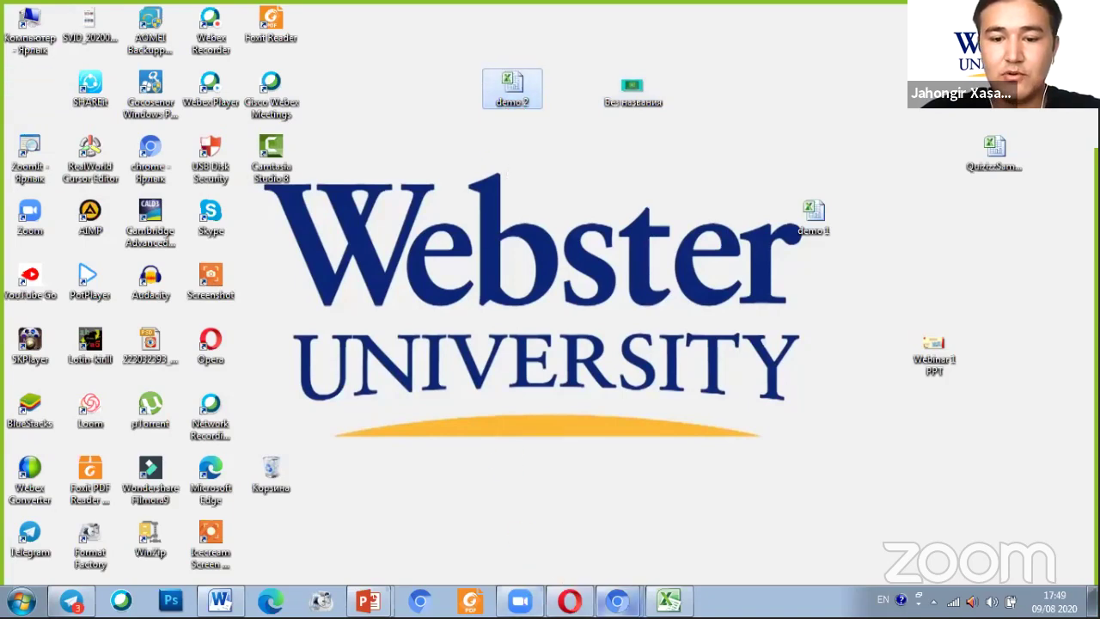
- Switch to the Kahoot Creator page and try to drop the demo 2 file from the desktop onto it
mouse_move(617, 597)
left_click(613, 549)
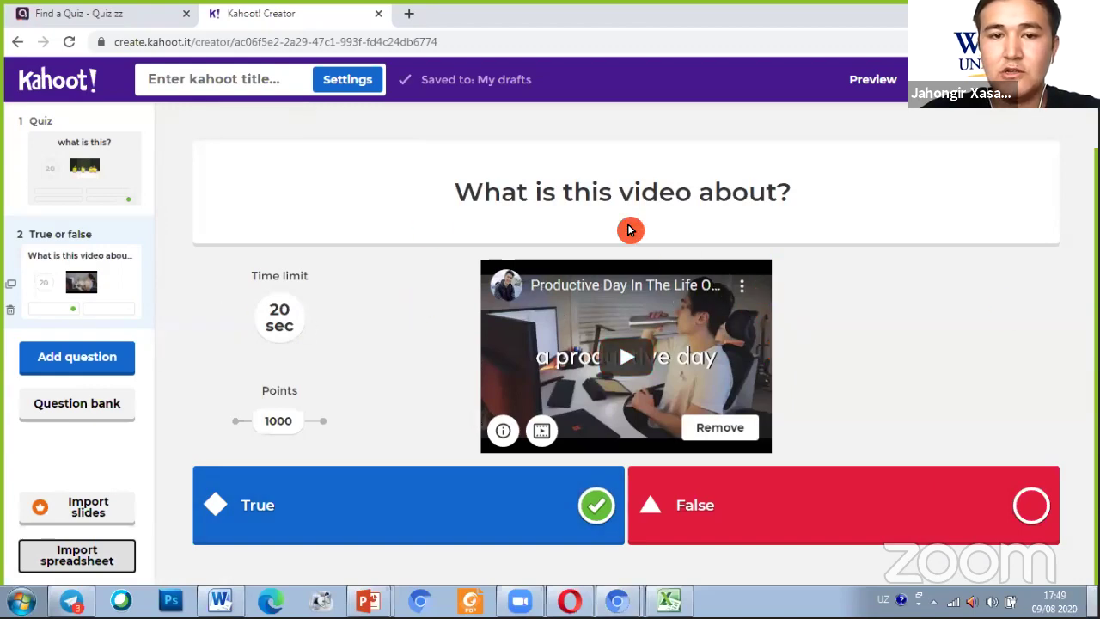
key("super+d")
left_click_drag(512, 86, 43, 472)
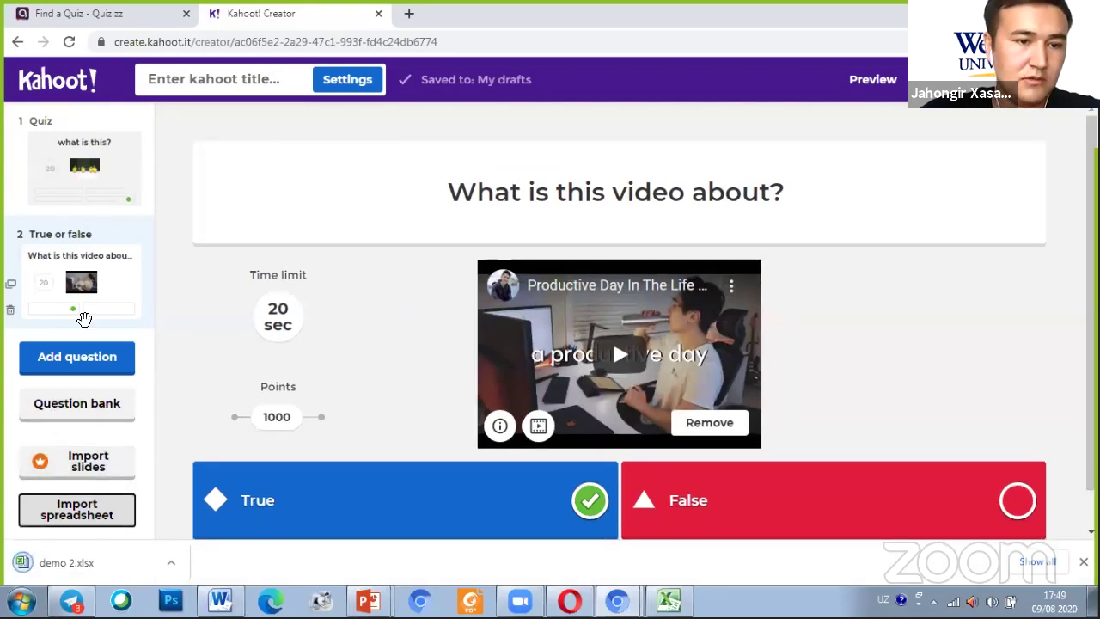
- Open Kahoot's spreadsheet import and try to drop the demo 2 file from the desktop into it
left_click(69, 515)
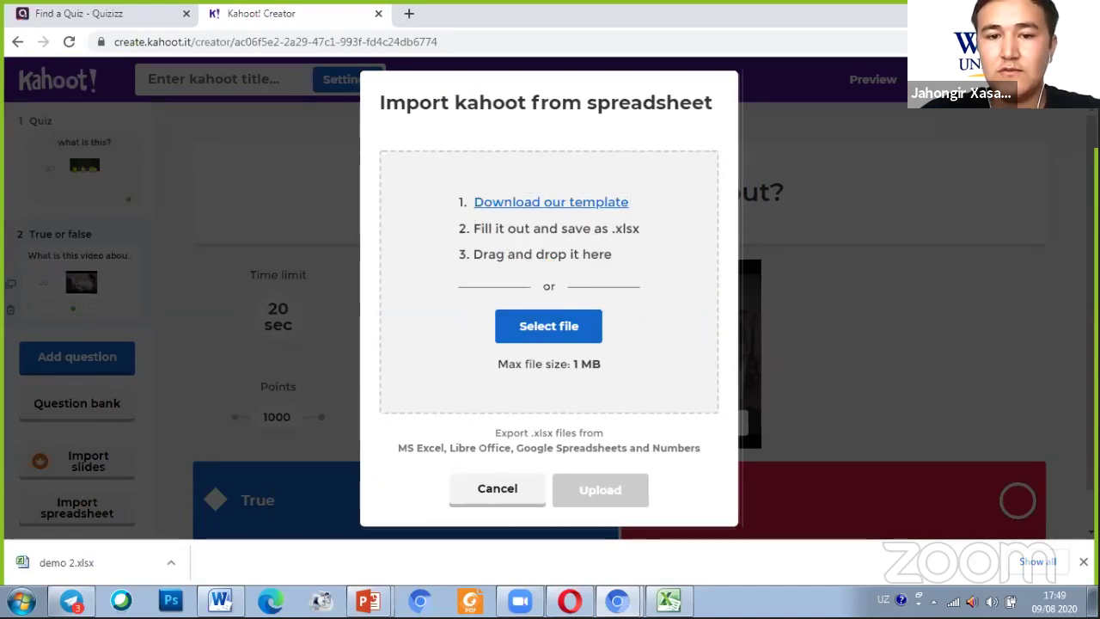
left_click(617, 294)
key("super+d")
left_click_drag(522, 106, 593, 297)
left_click_drag(808, 316, 147, 35)
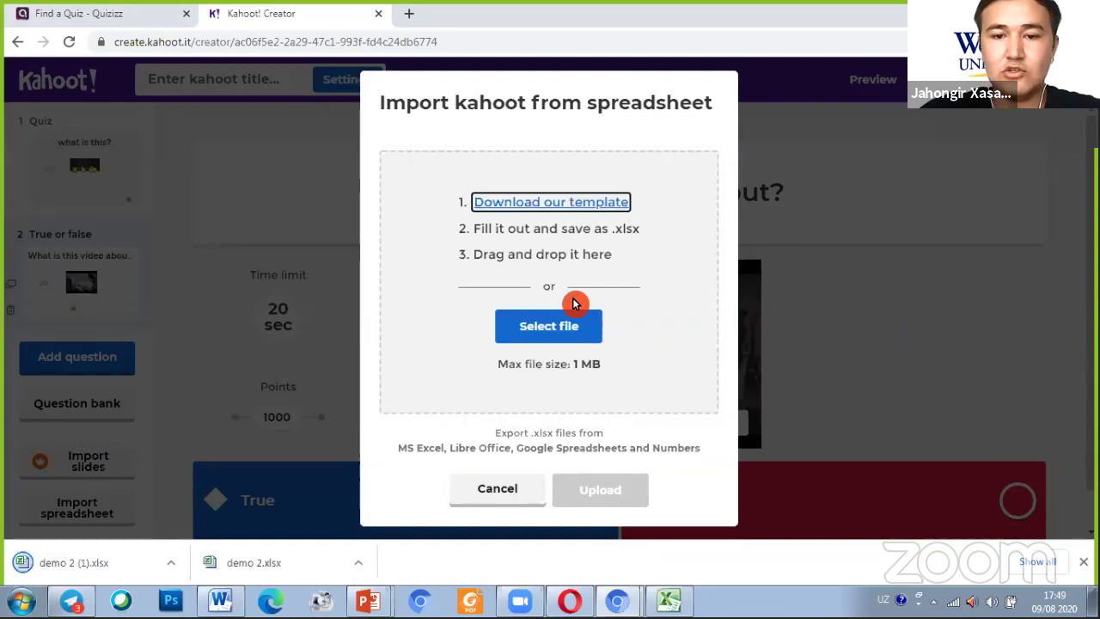
- Choose demo 2.xlsx from the Desktop (Рабочий стол) as the spreadsheet to import into the kahoot
left_click(543, 332)
left_click(558, 343)
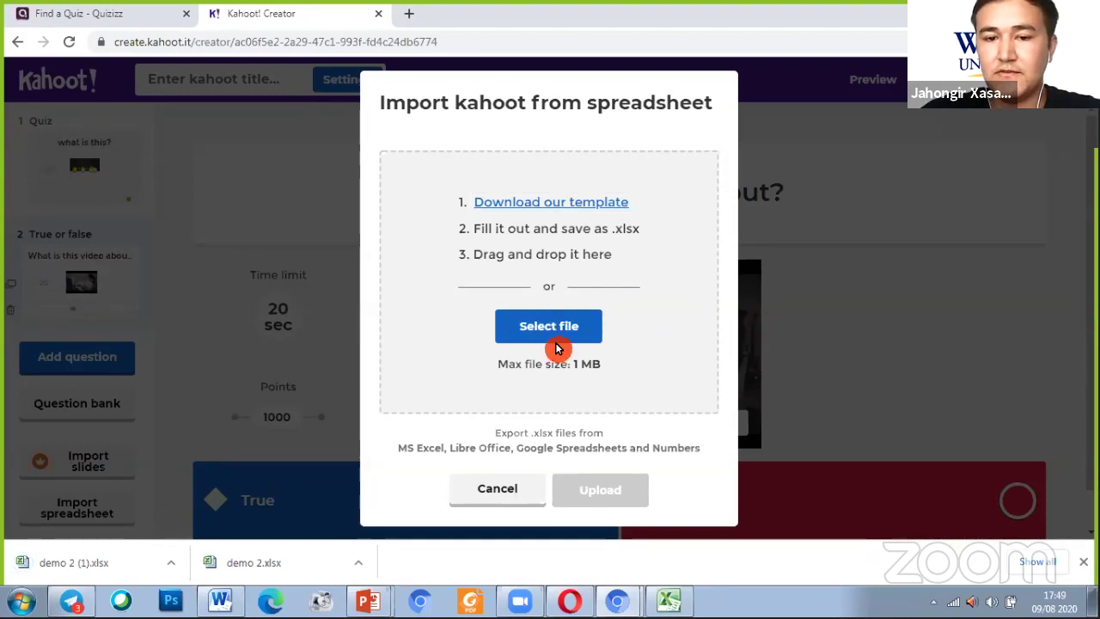
left_click(563, 329)
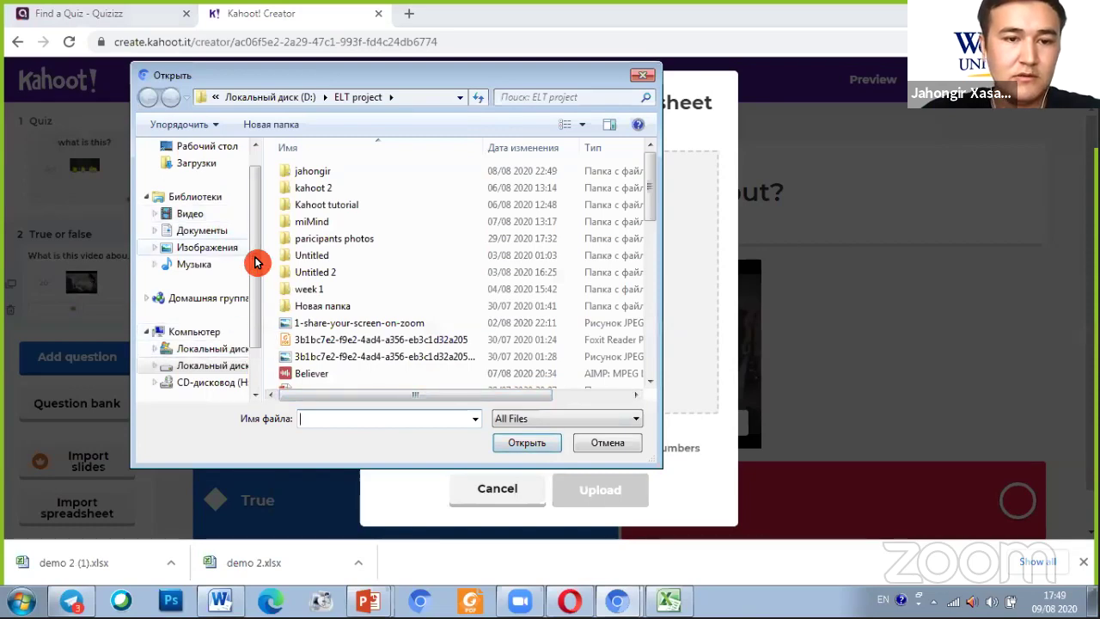
left_click(203, 148)
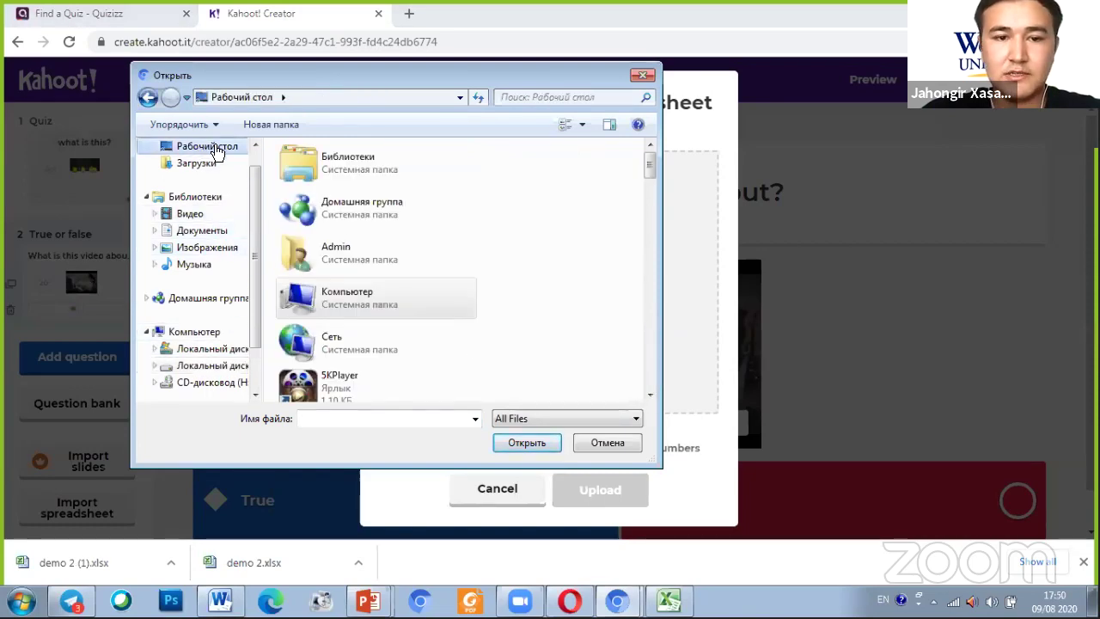
left_click(386, 418)
type("demo")
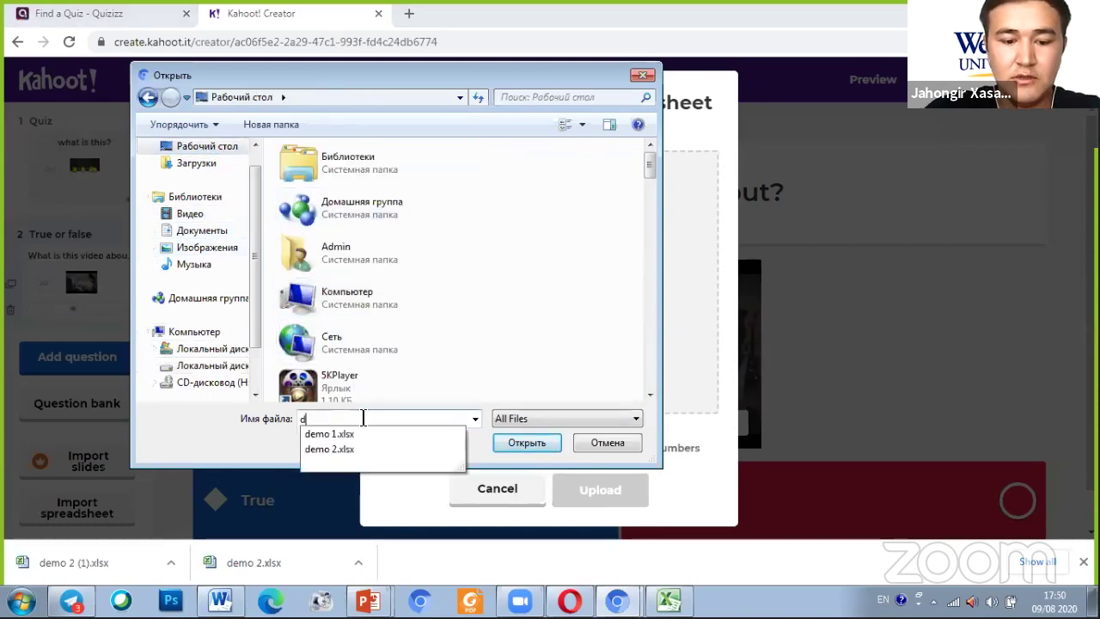
left_click(335, 451)
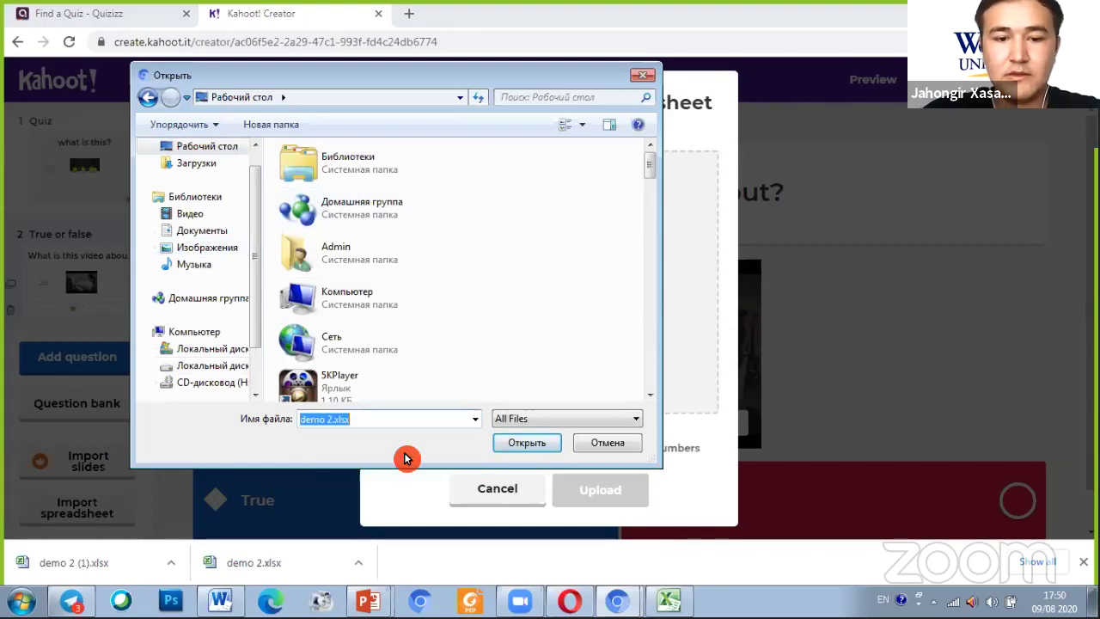
left_click(526, 442)
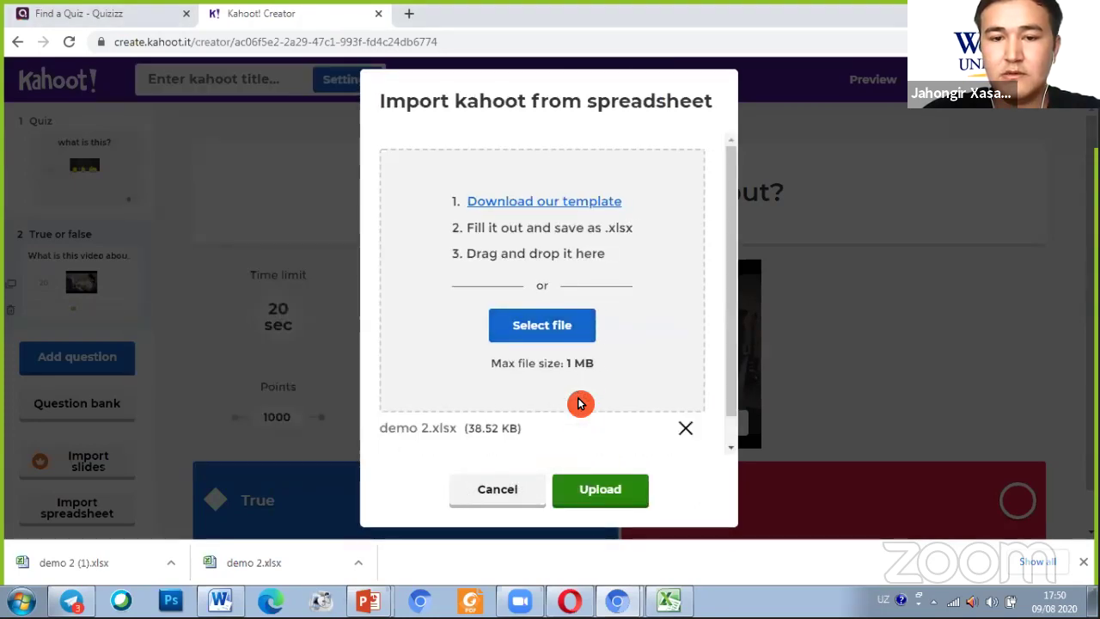
- Point out the selected spreadsheet file and mark the Upload command in red
left_click(483, 440)
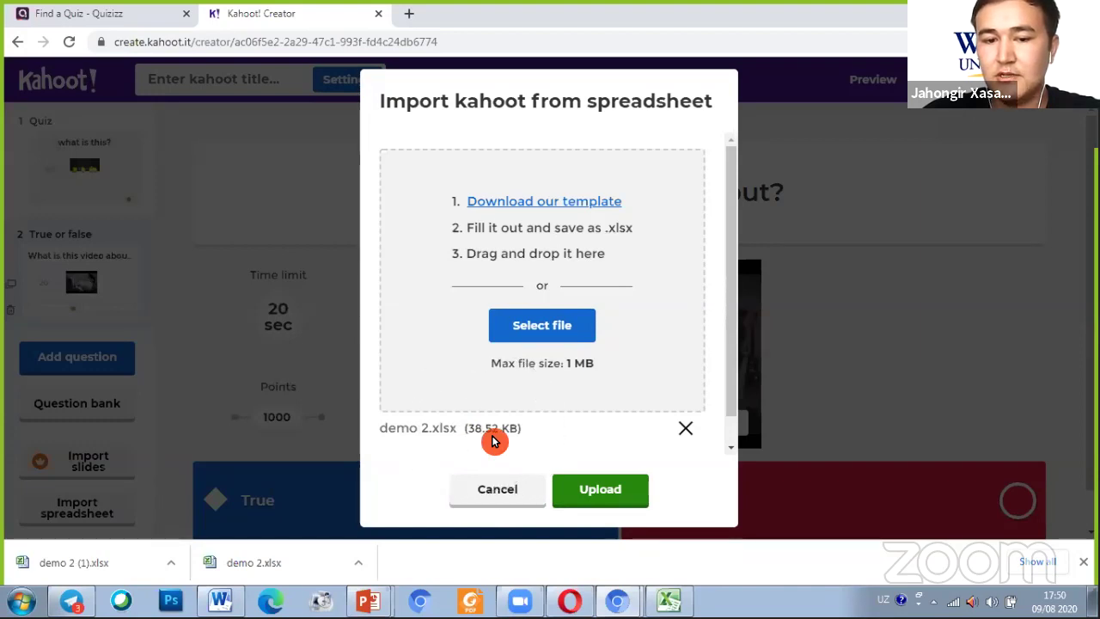
left_click(598, 504)
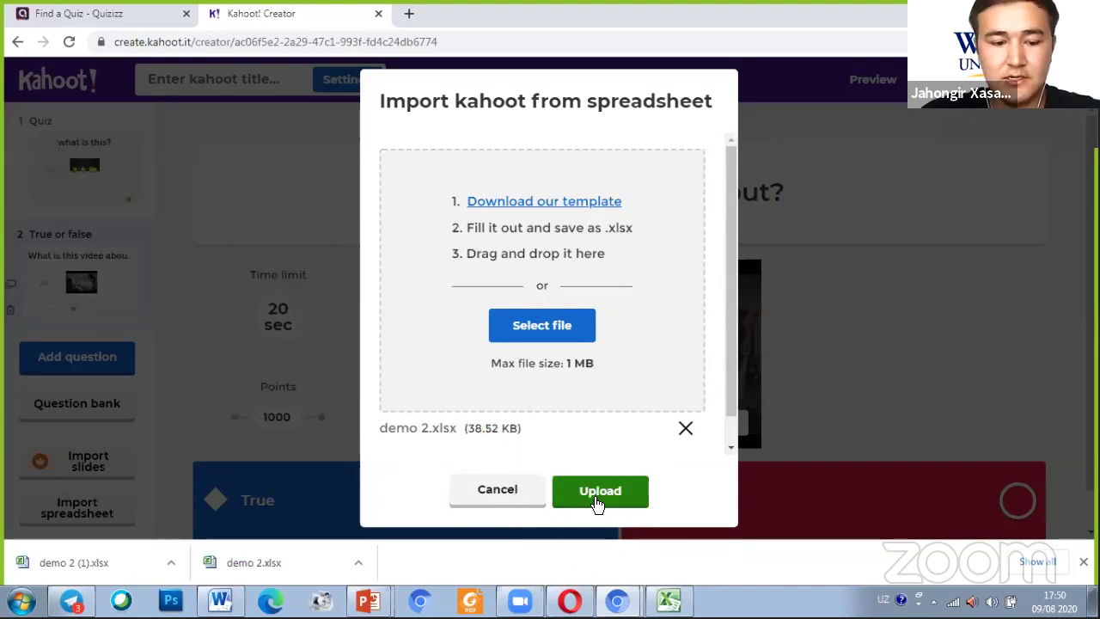
mouse_move(565, 466)
left_mouse_down()
mouse_move(563, 548)
mouse_move(568, 492)
left_mouse_up()
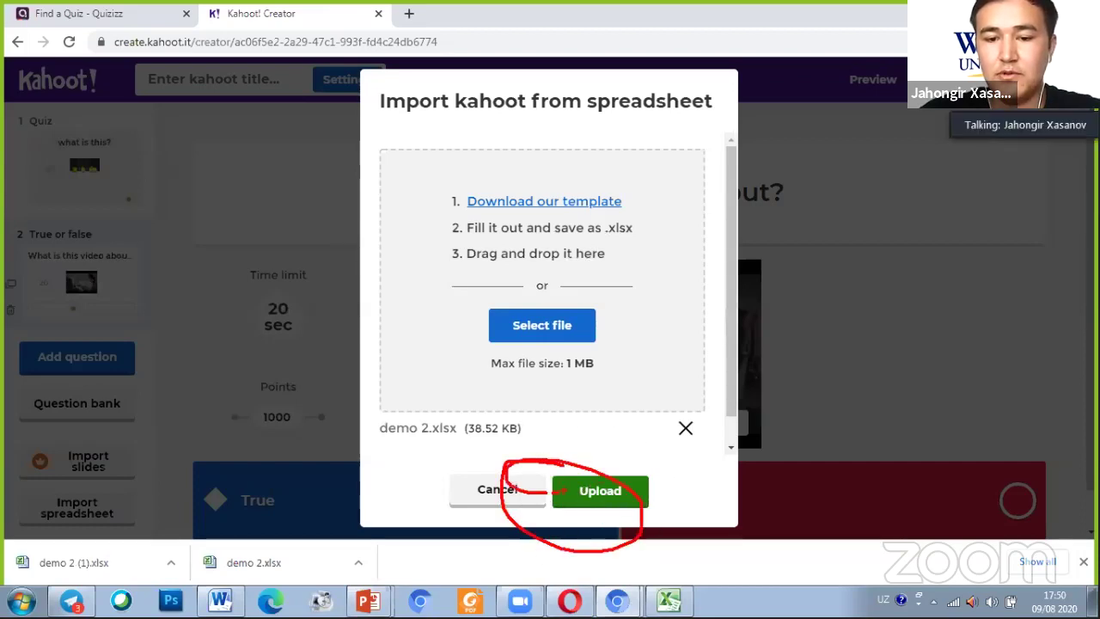
key("alt+shift")
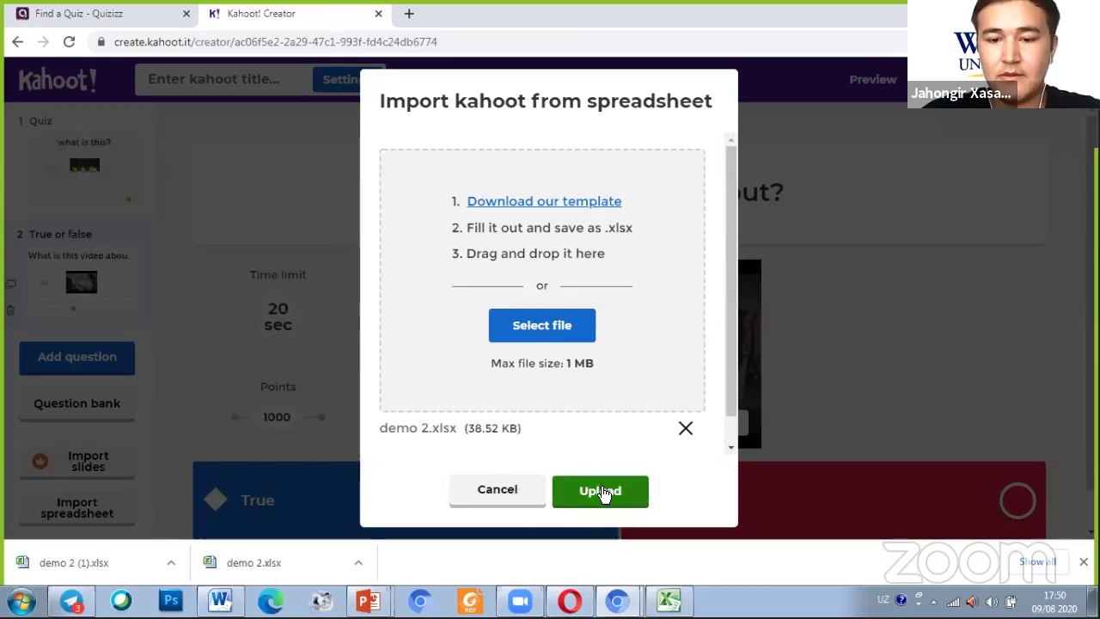
- Upload demo 2.xlsx and add its imported questions to the kahoot
left_click(602, 492)
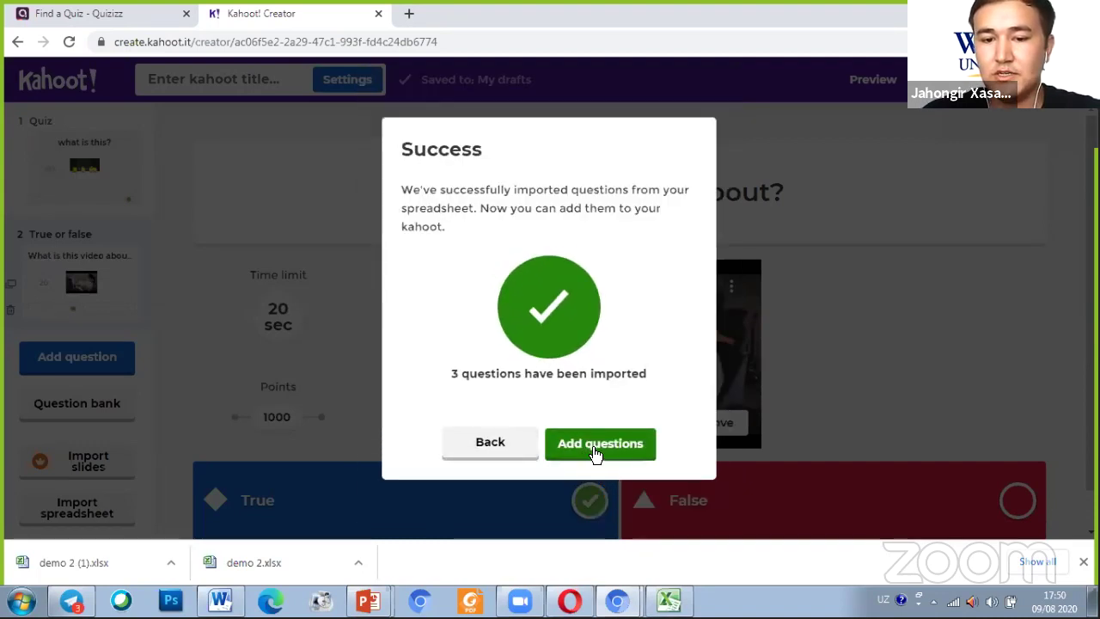
left_click(504, 444)
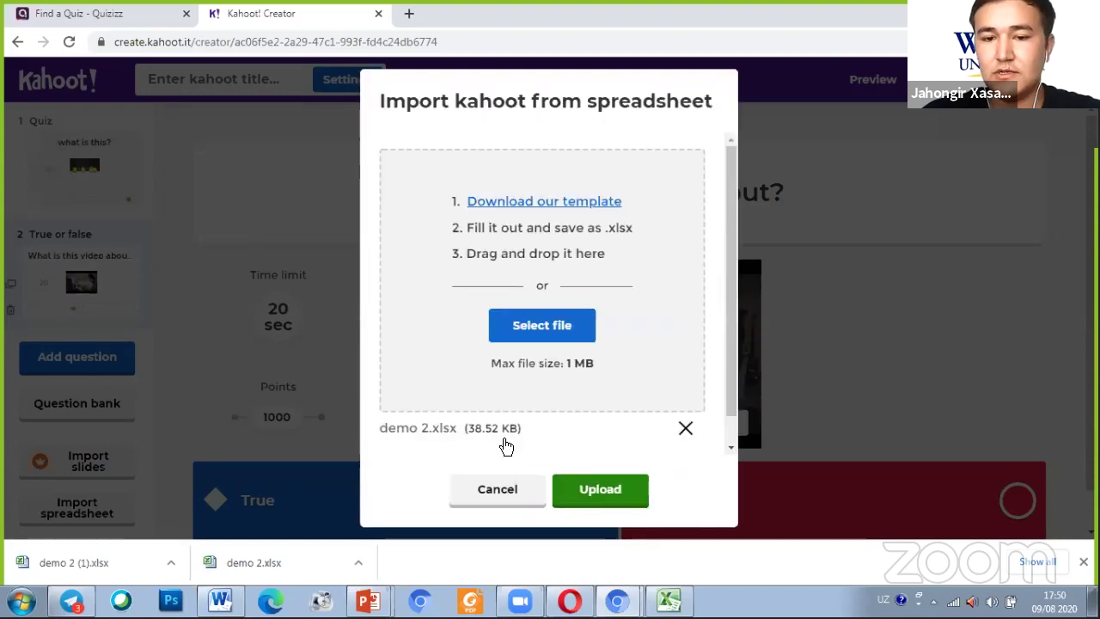
left_click(578, 489)
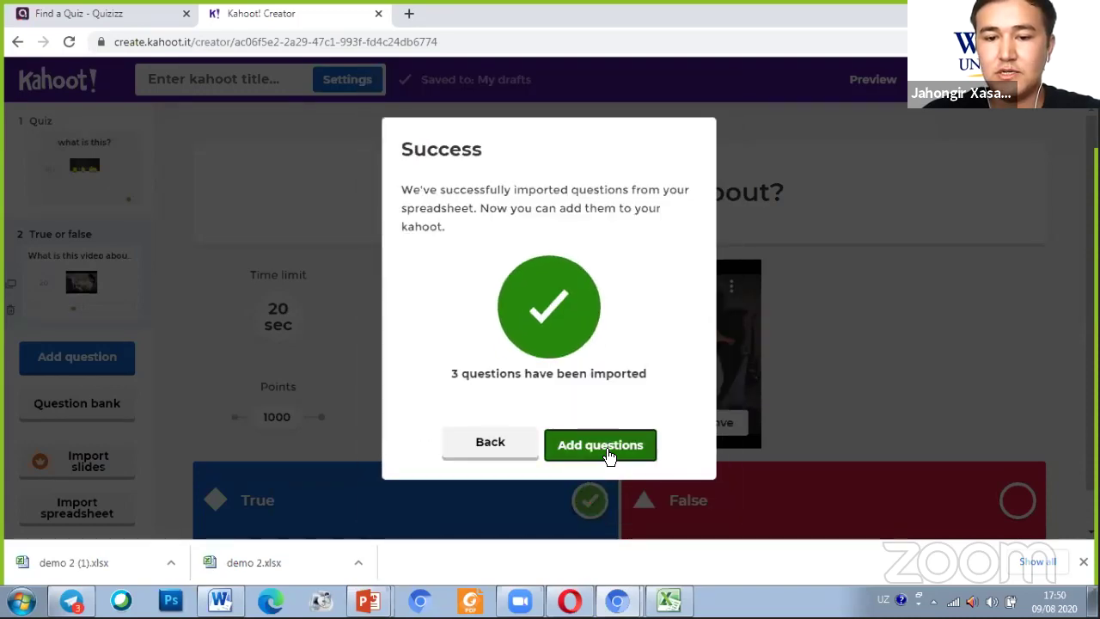
left_click(600, 446)
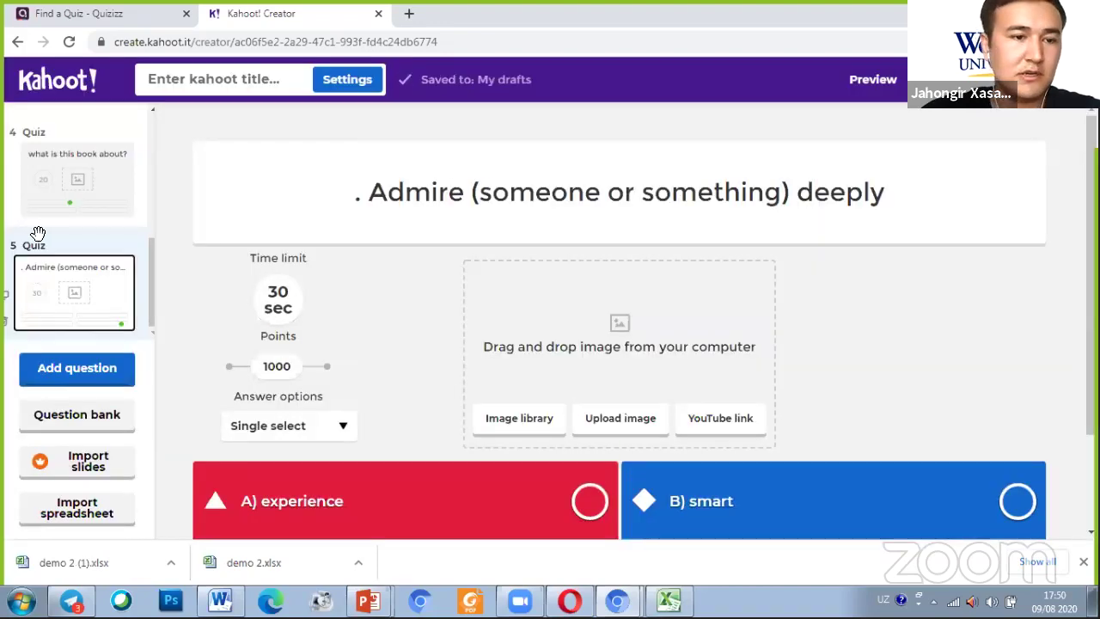
- Review the imported questions 3 to 5, checking their time limits, answer options and marked correct answers
scroll(49, 274, "up", 3)
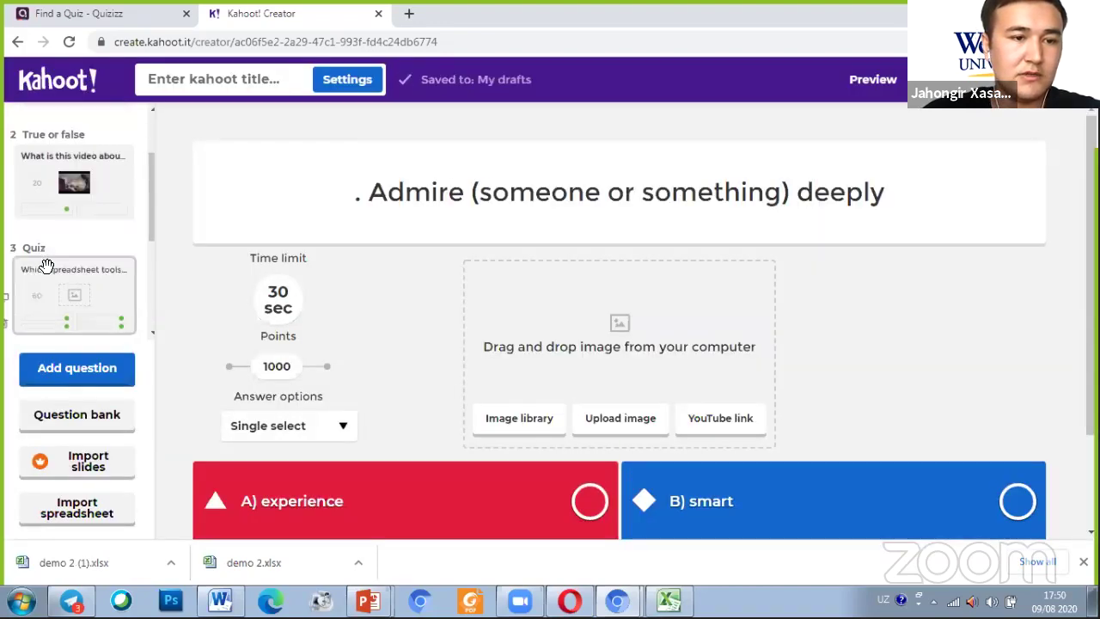
left_click(67, 183)
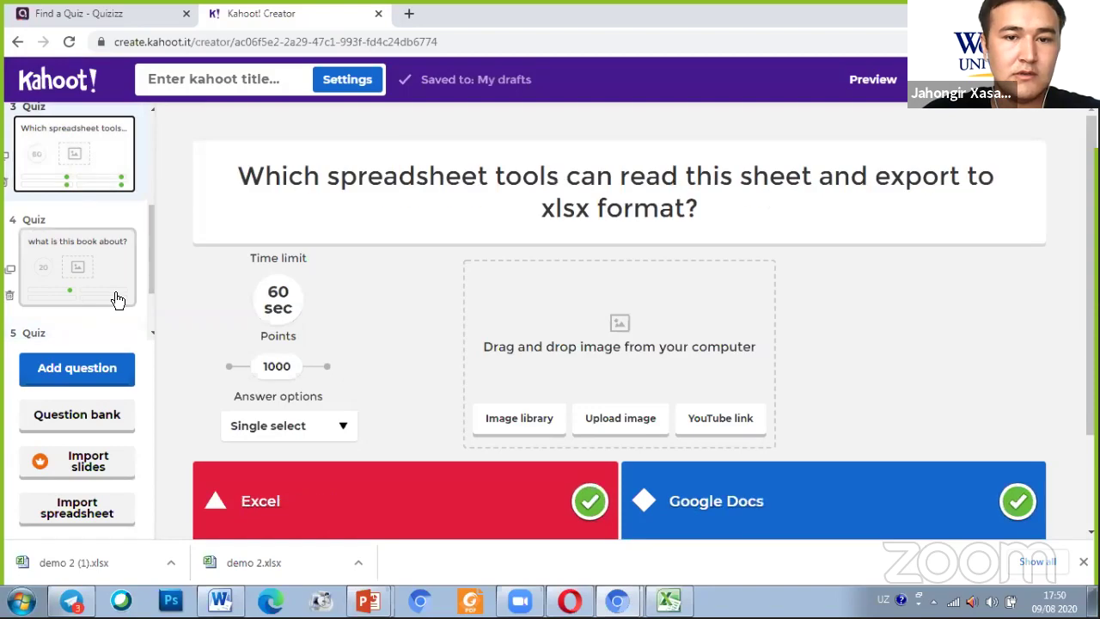
left_click(118, 285)
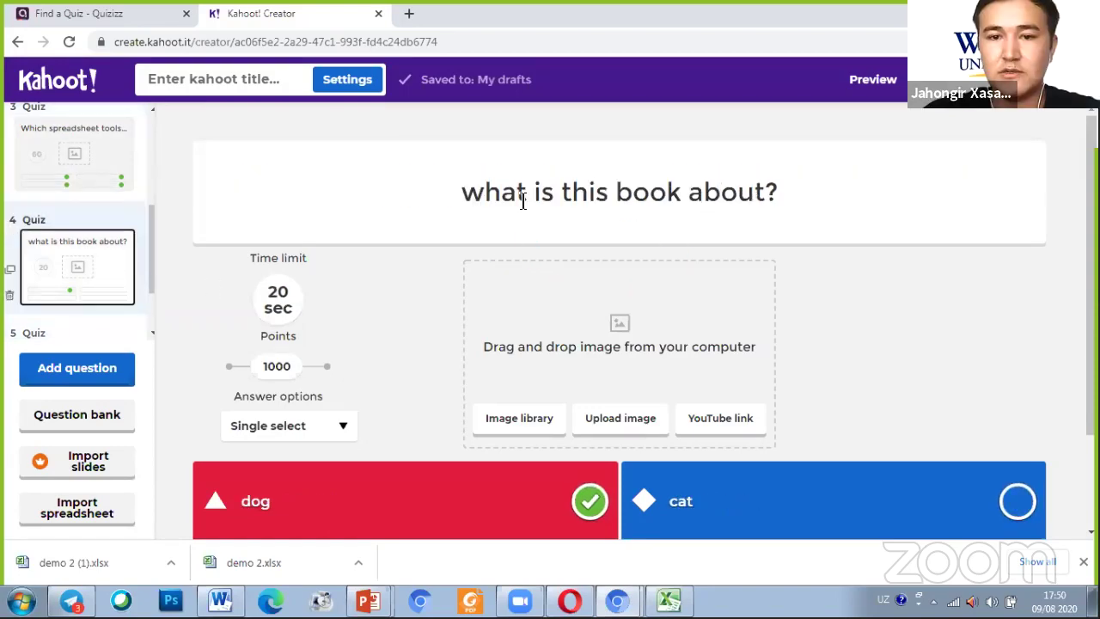
scroll(536, 516, "down", 2)
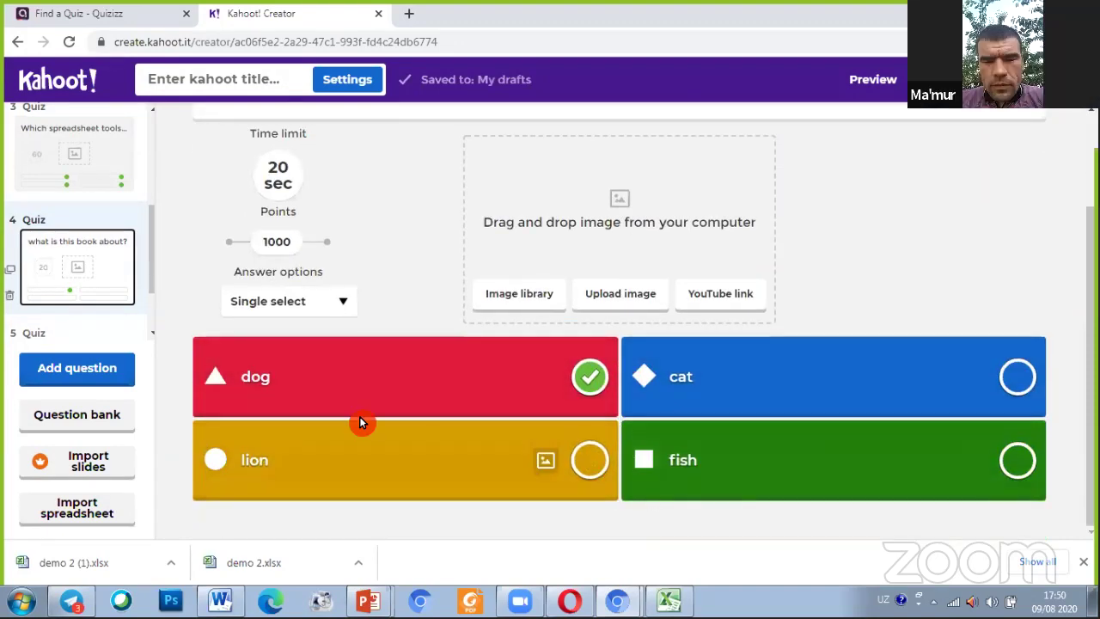
scroll(78, 307, "down", 1)
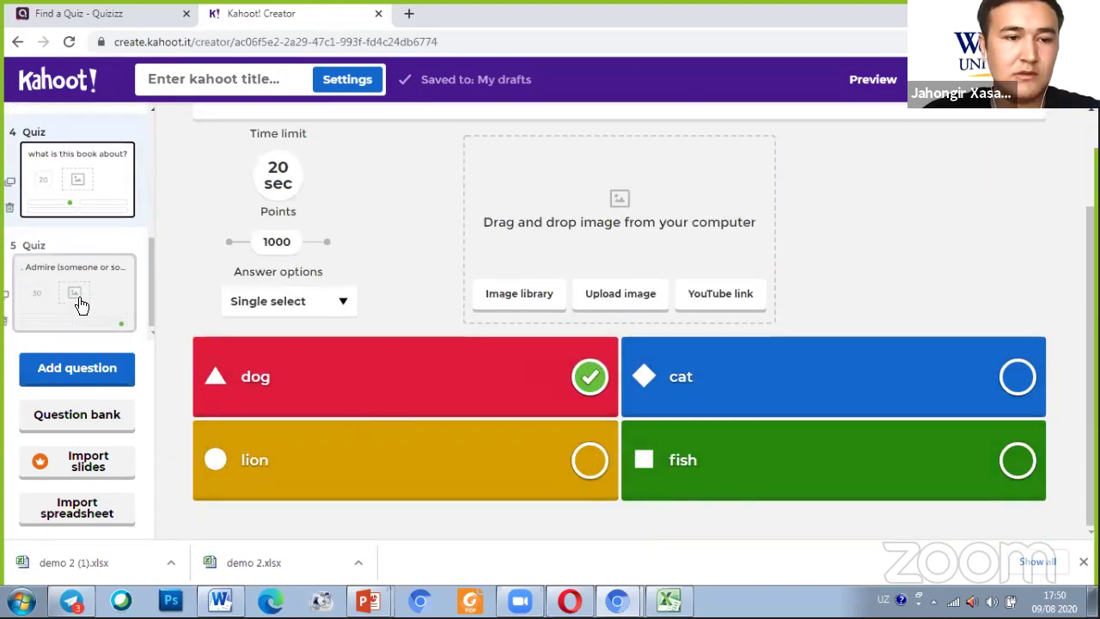
left_click(129, 318)
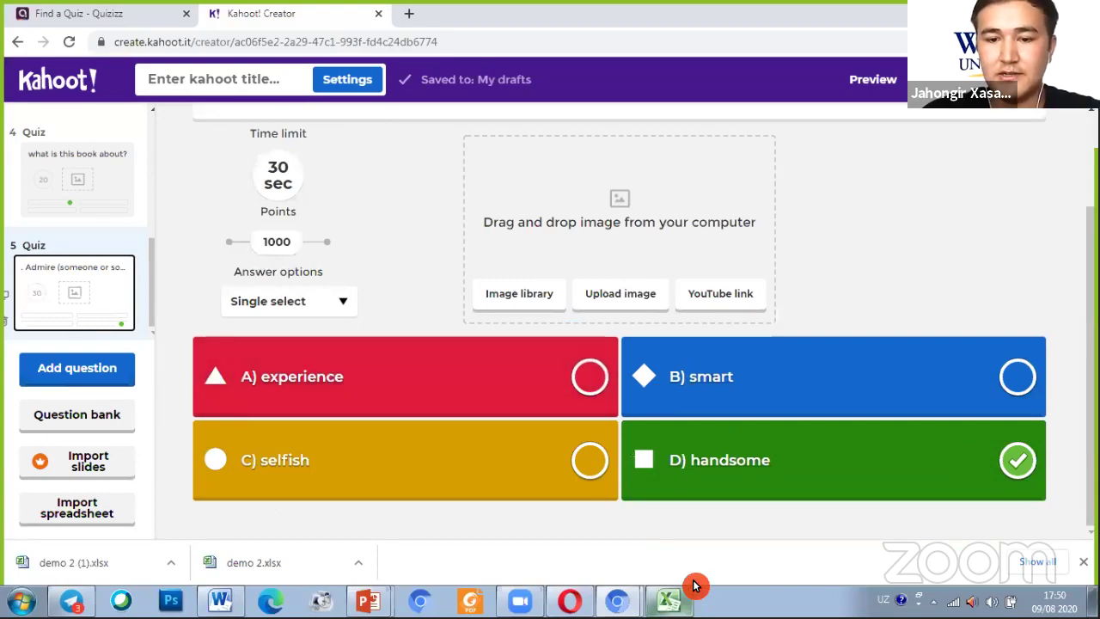
left_click(513, 290)
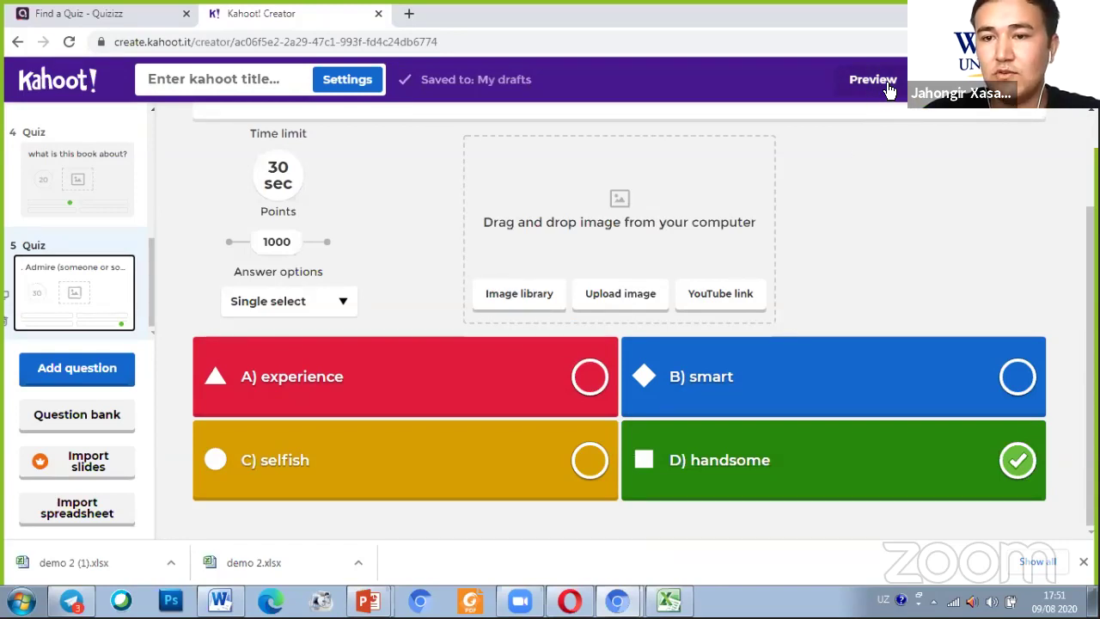
- Open the kahoot's summary and set its title to demo 2
left_click(860, 89)
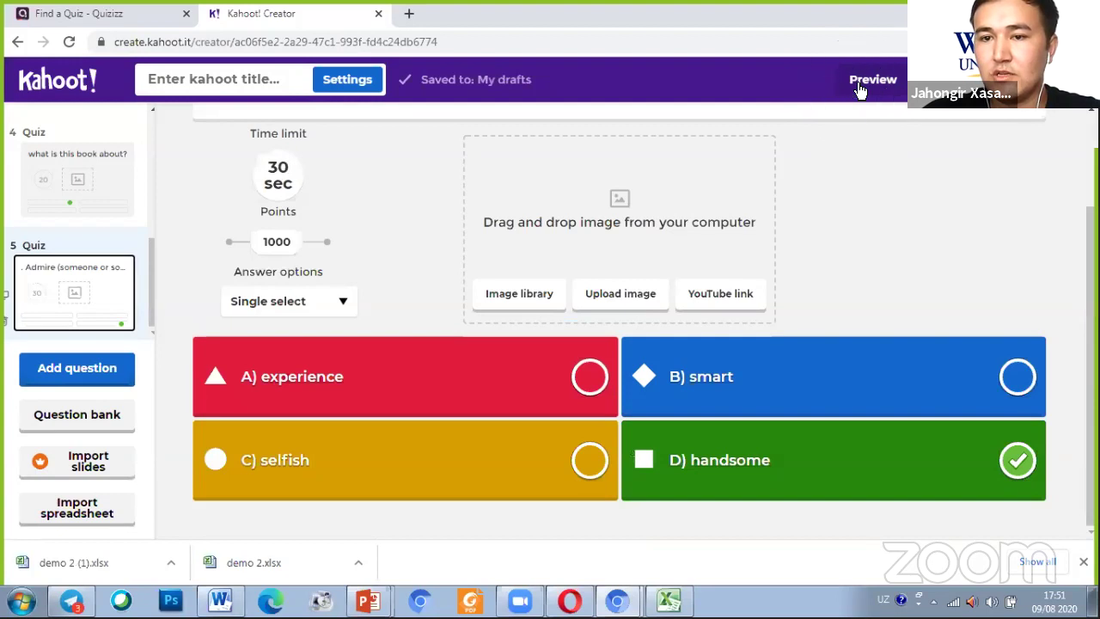
left_click(860, 89)
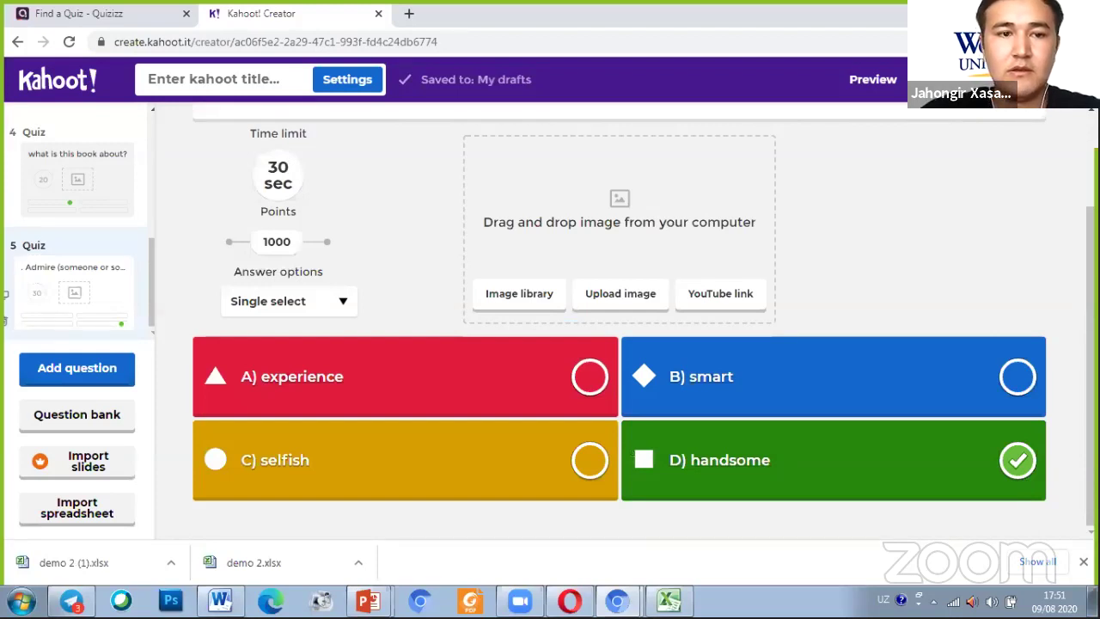
left_click(200, 80)
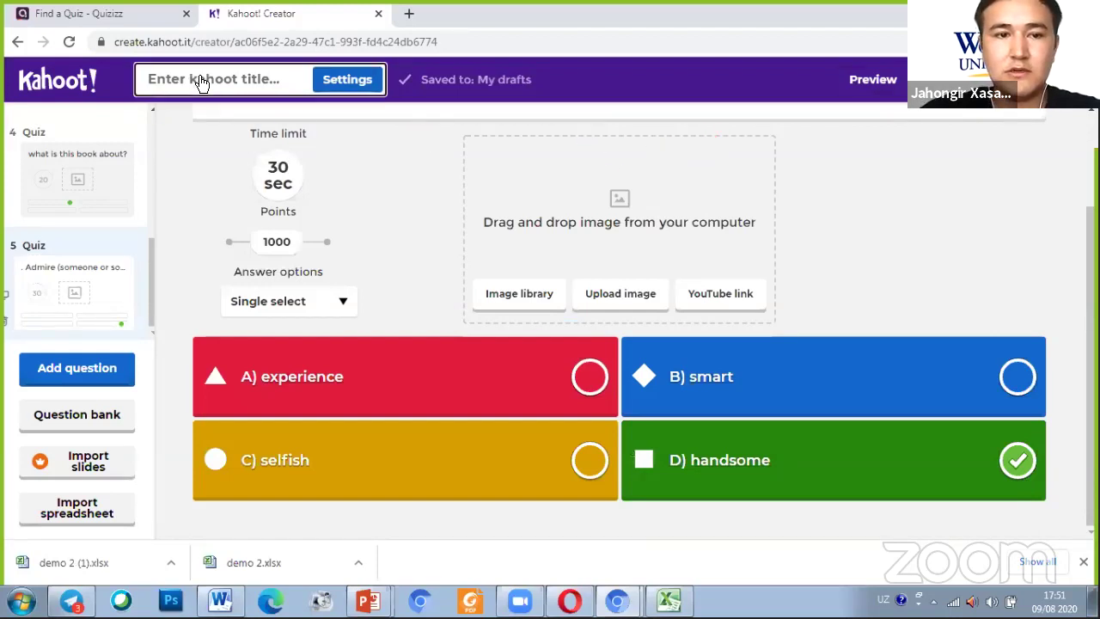
type("df")
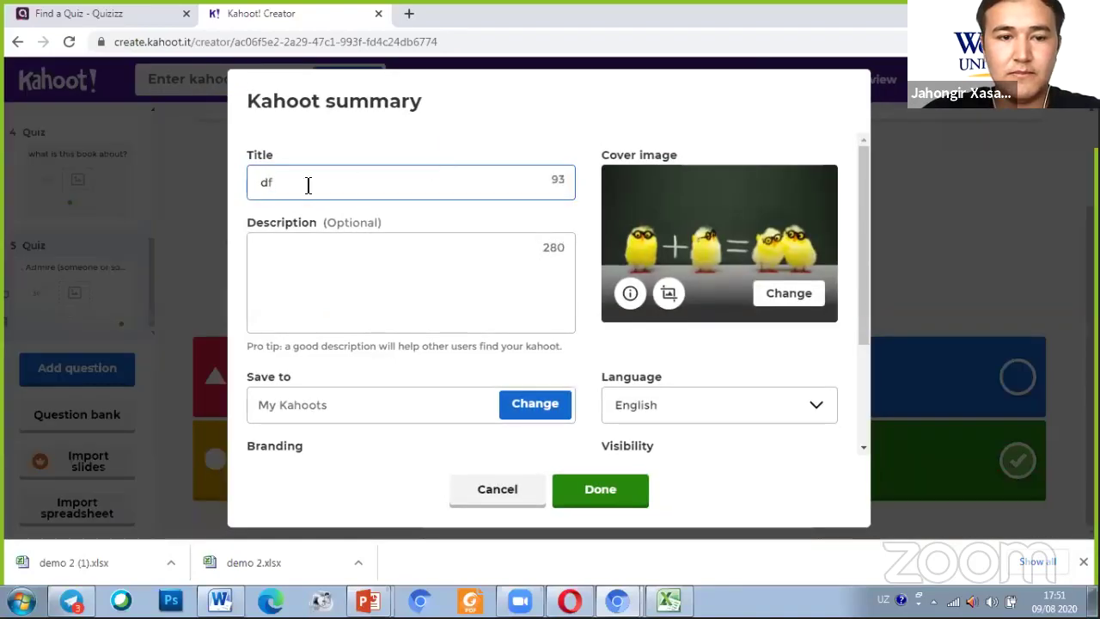
key("BackSpace")
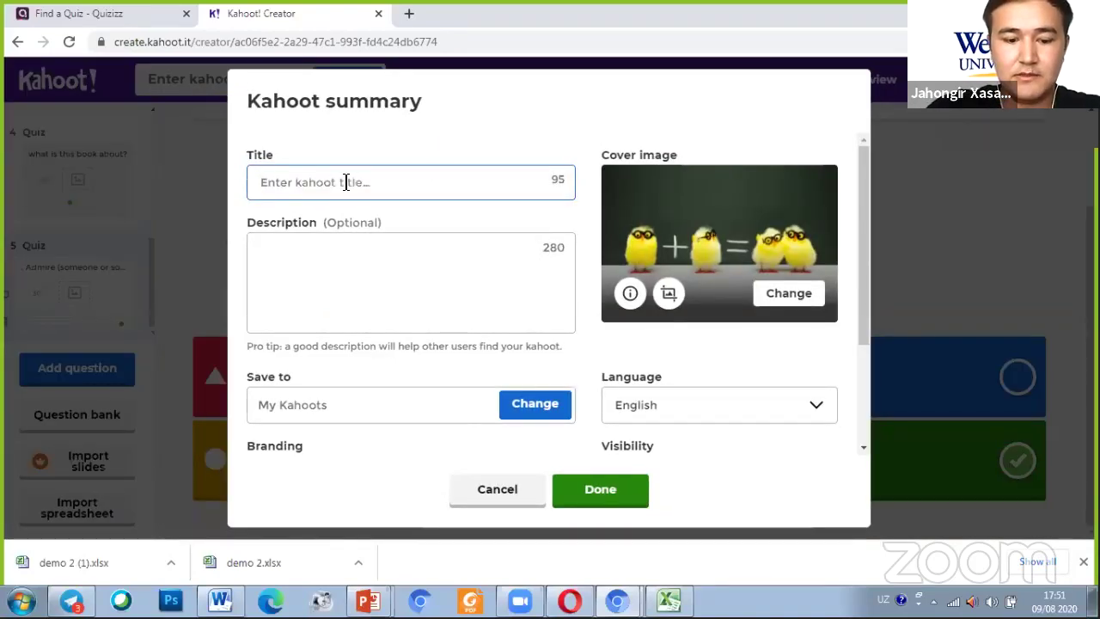
type("demo 2")
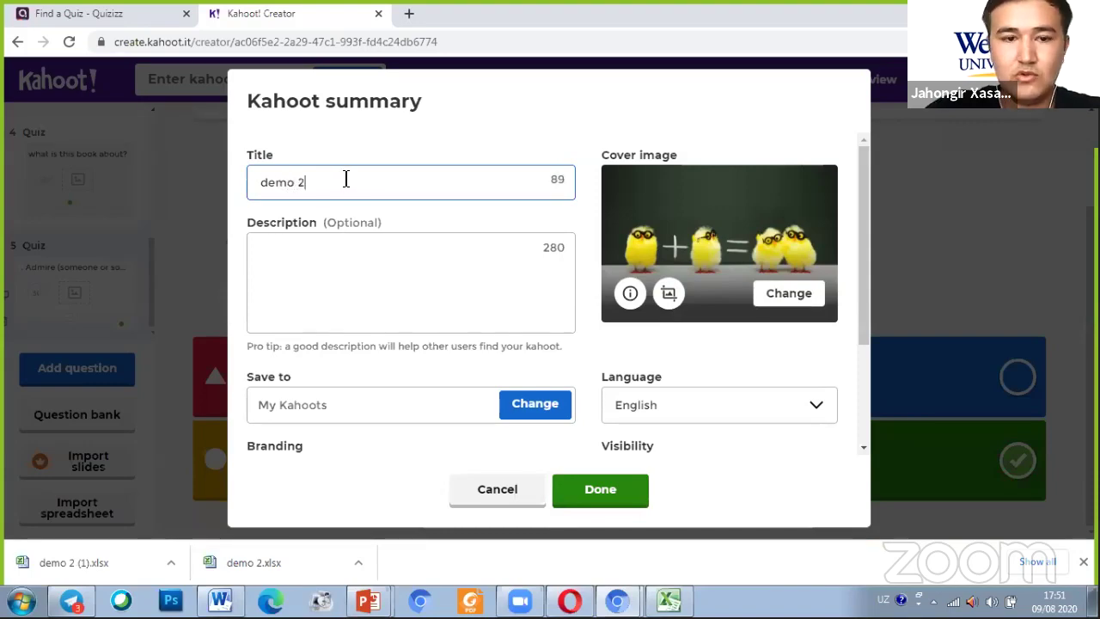
left_click(326, 266)
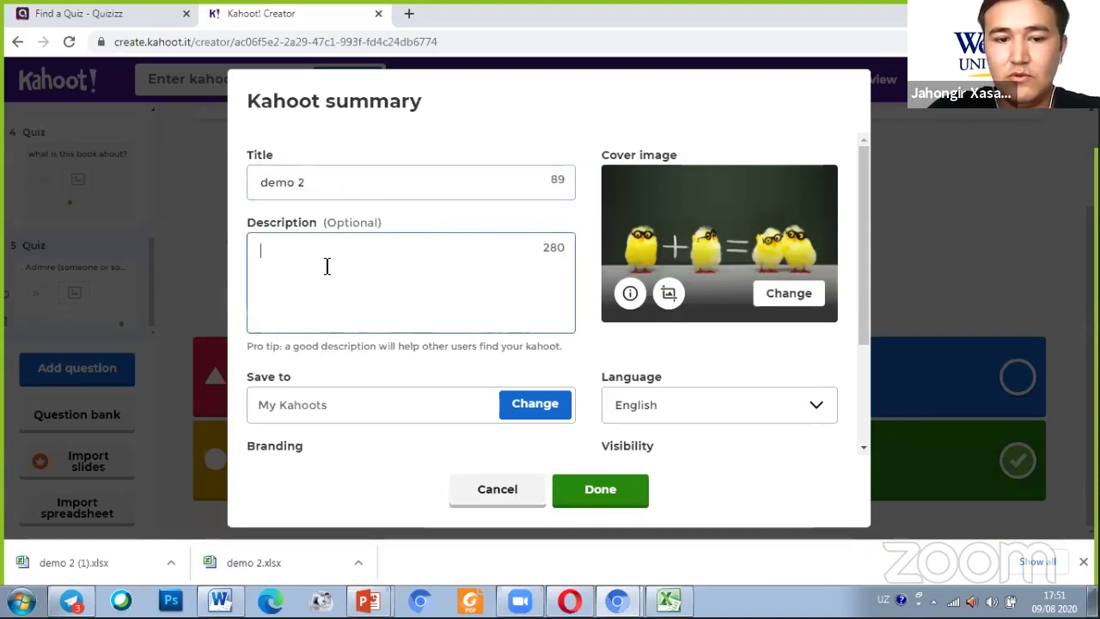
type("duhdfiwfwifw")
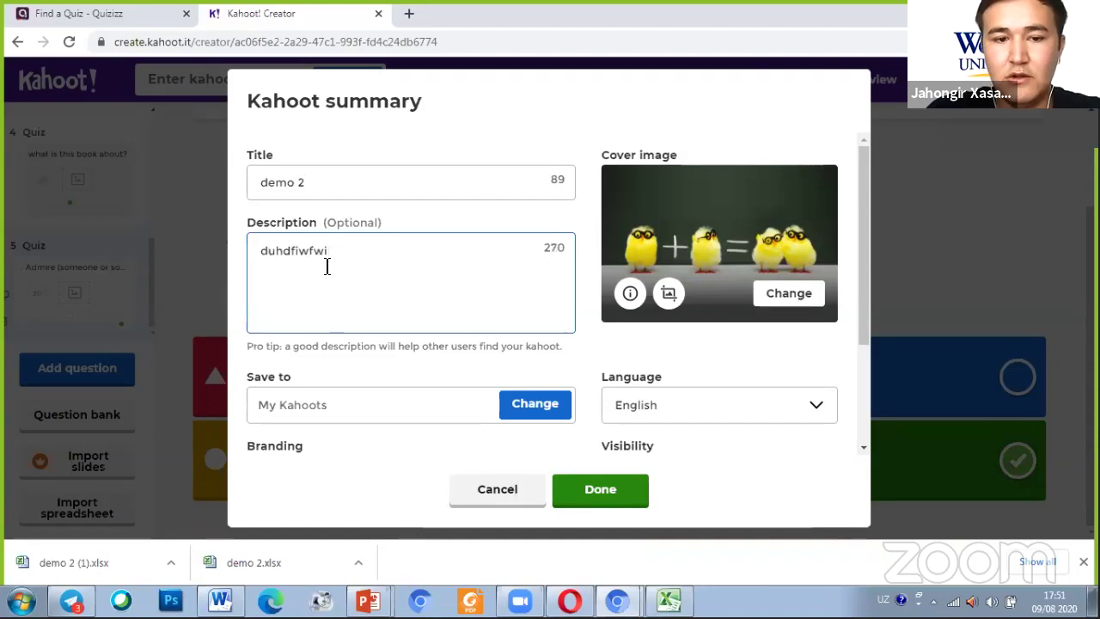
key("BackSpace")
key("BackSpace")
key("BackSpace")
key("BackSpace")
key("BackSpace")
key("BackSpace")
key("BackSpace")
key("BackSpace")
key("BackSpace")
key("BackSpace")
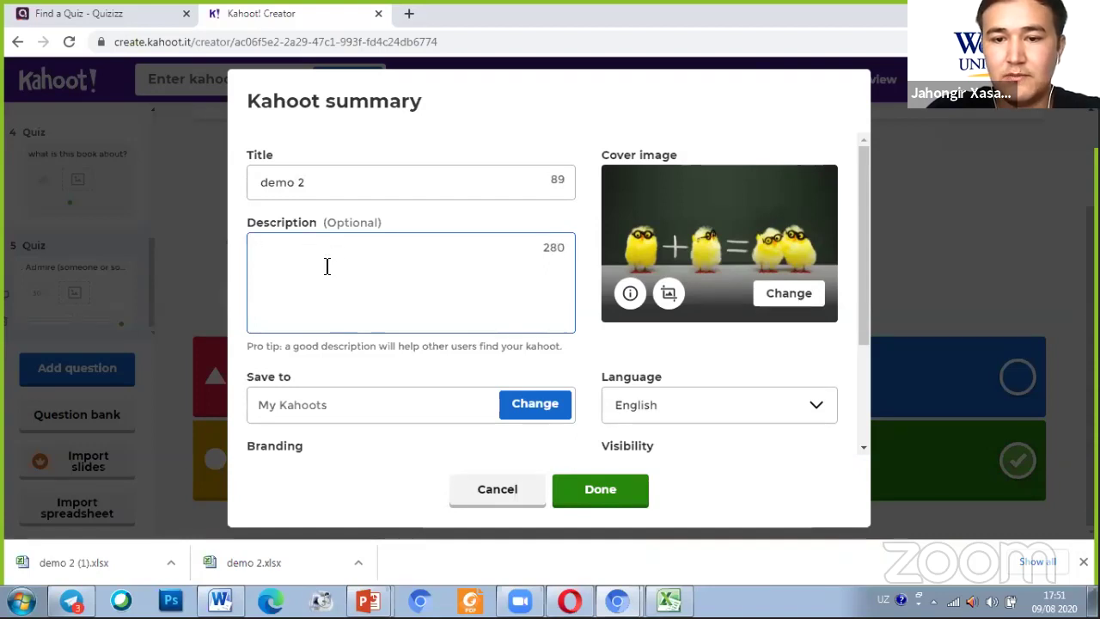
- Look through the languages offered for the kahoot and keep English selected
scroll(405, 238, "down", 2)
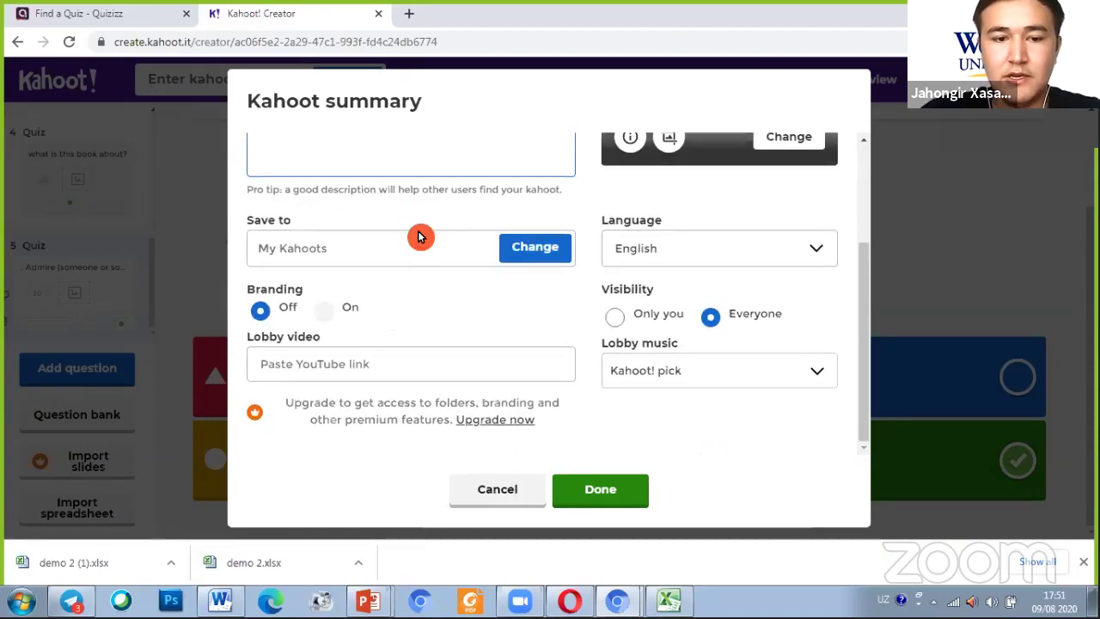
left_click(754, 262)
scroll(756, 324, "down", 6)
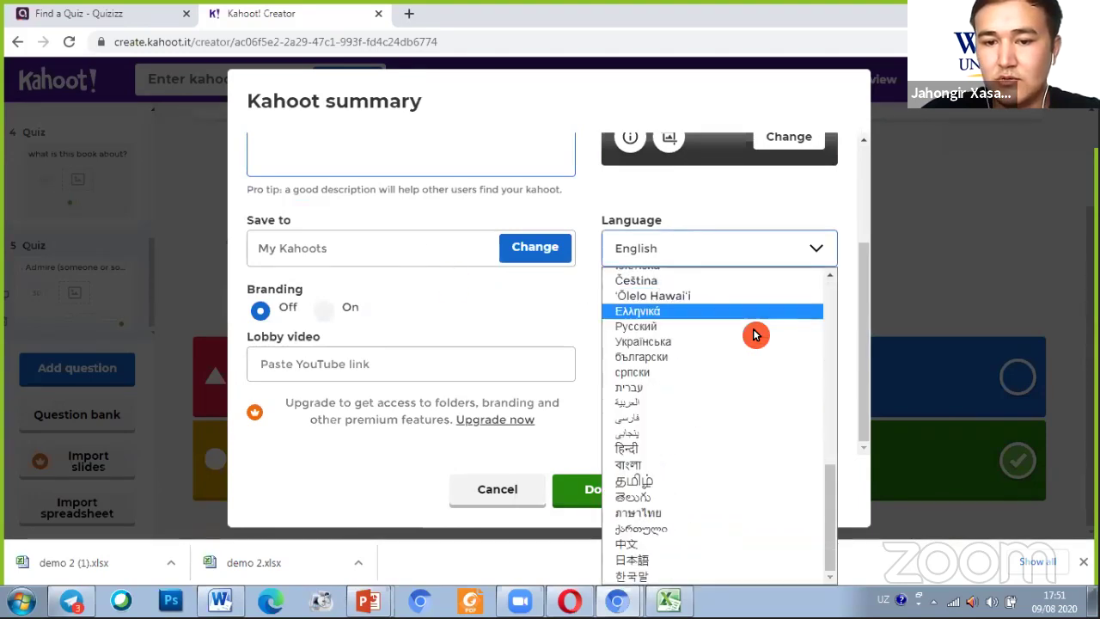
scroll(723, 396, "up", 2)
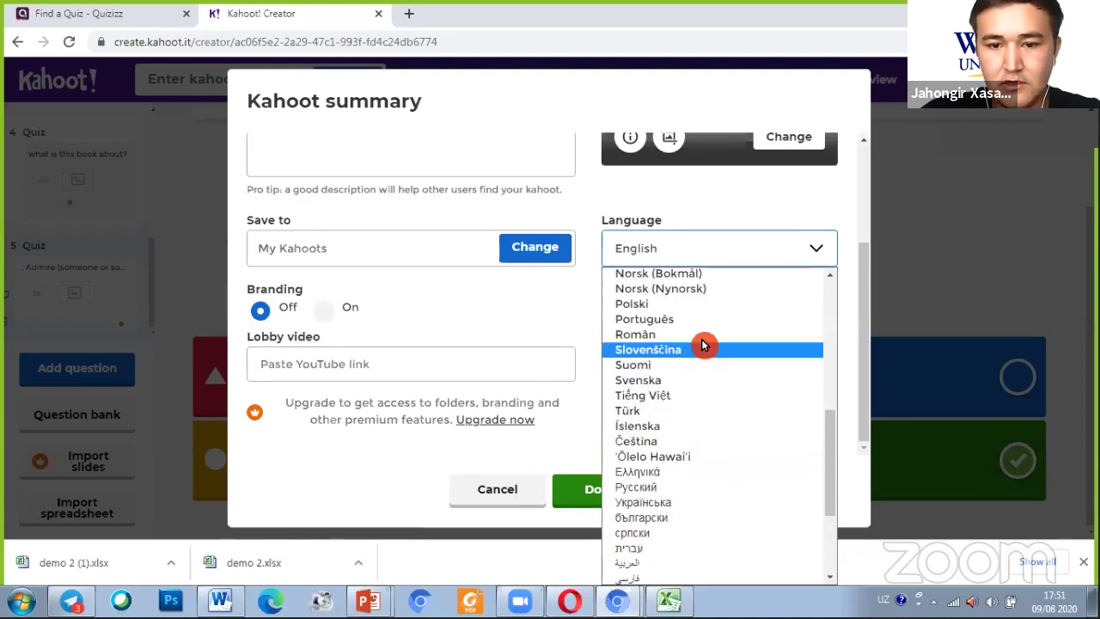
left_click(705, 249)
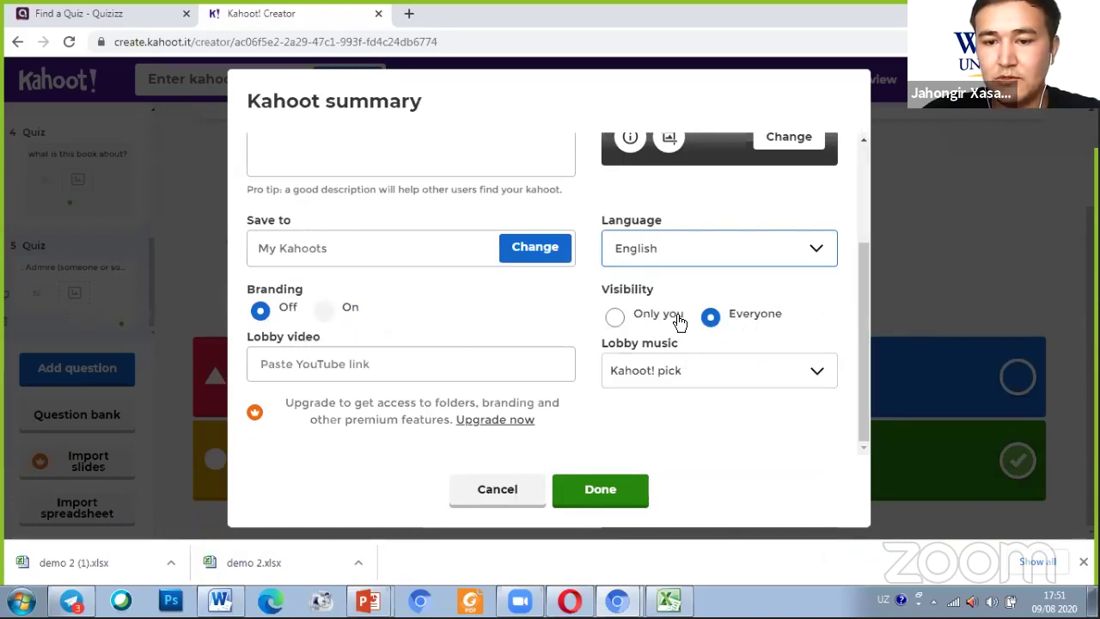
- Point out the visibility choices Only you and Everyone, and save the summary with Everyone selected
key("ctrl")
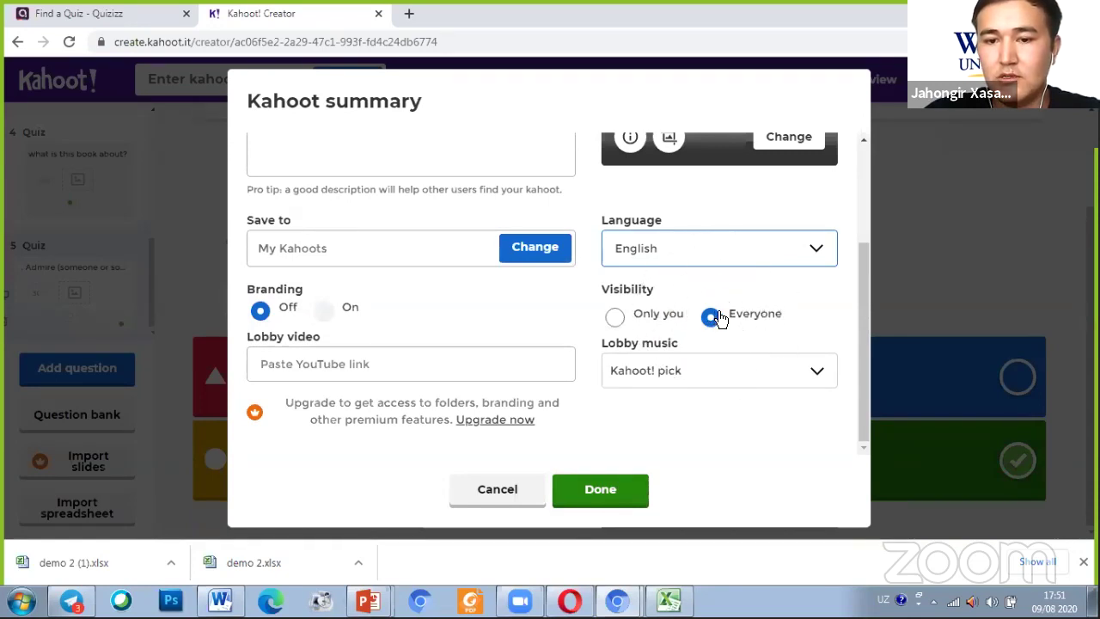
key("ctrl")
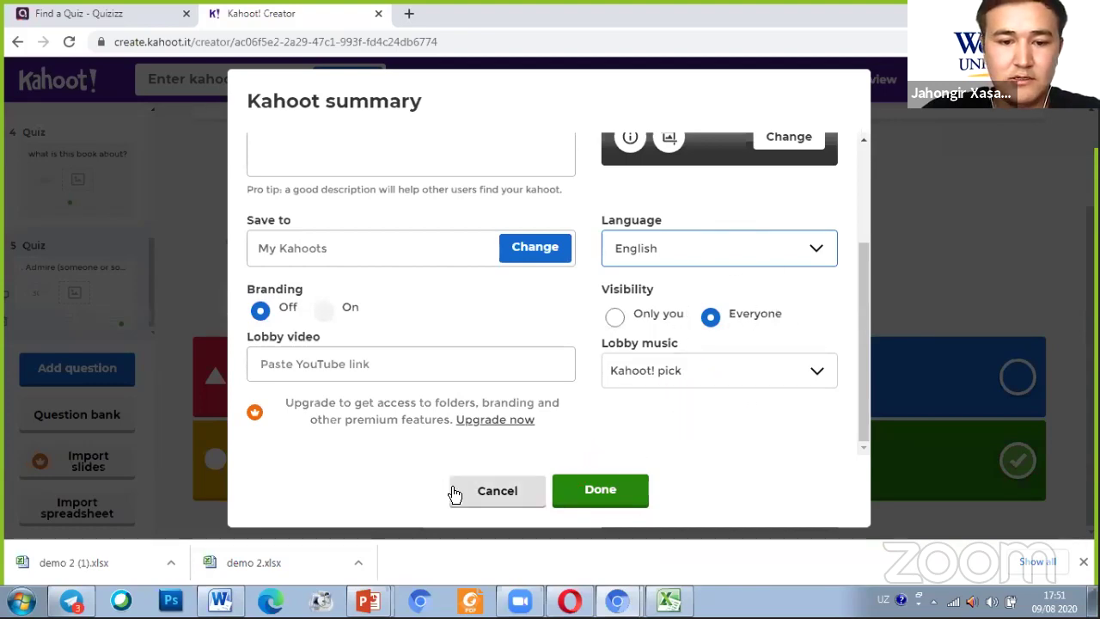
key("ctrl")
left_click(618, 493)
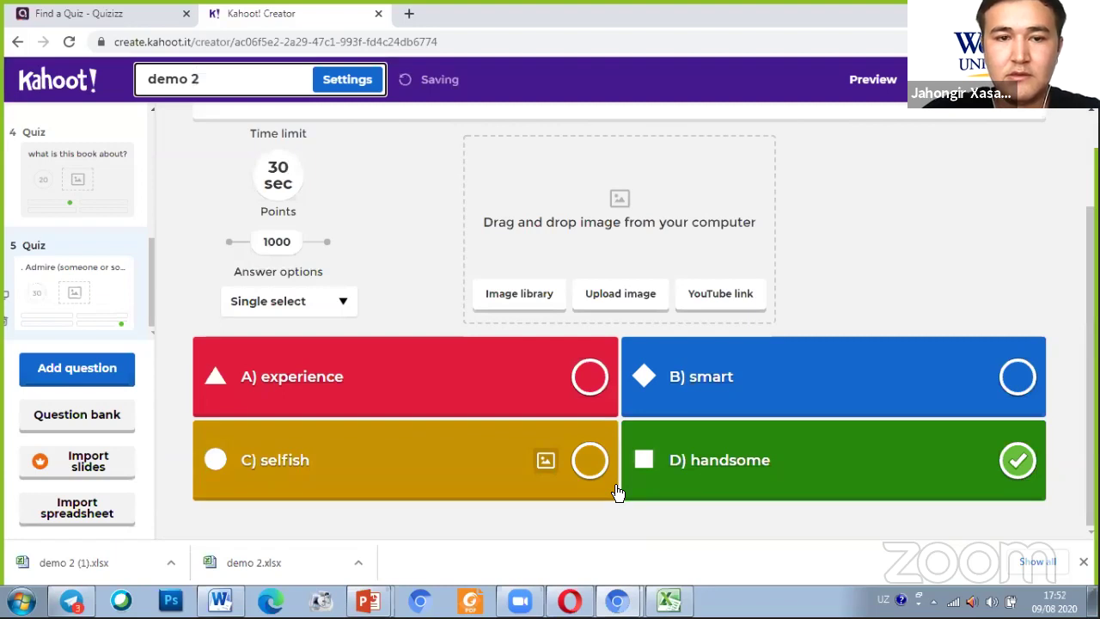
- Save the finished kahoot demo 2 and leave the editor for the list of own kahoots
key("ctrl")
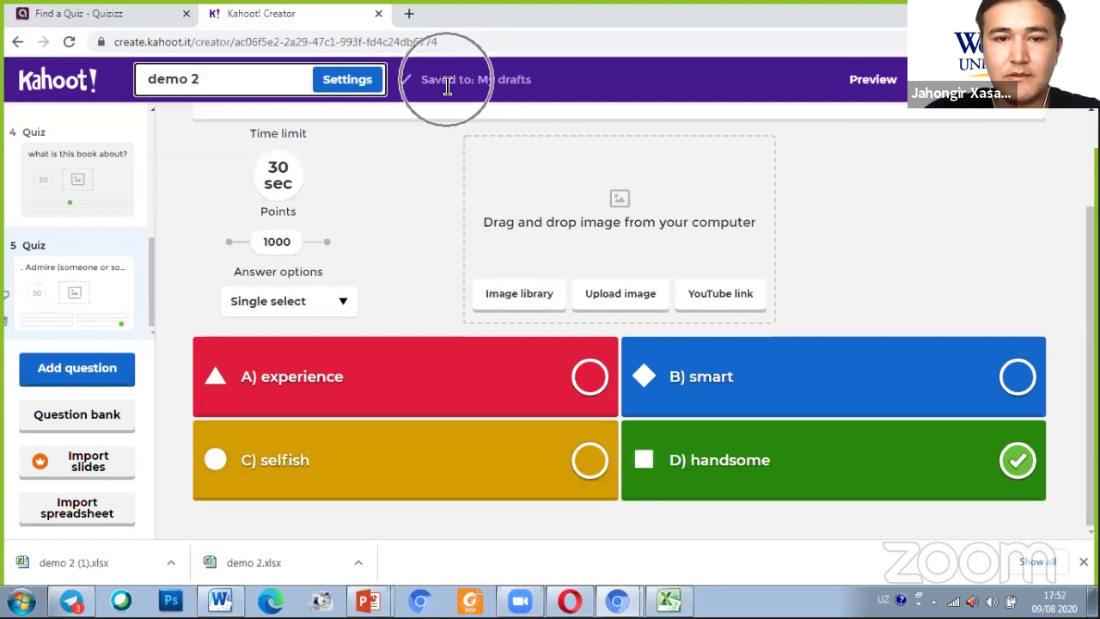
left_click(909, 129)
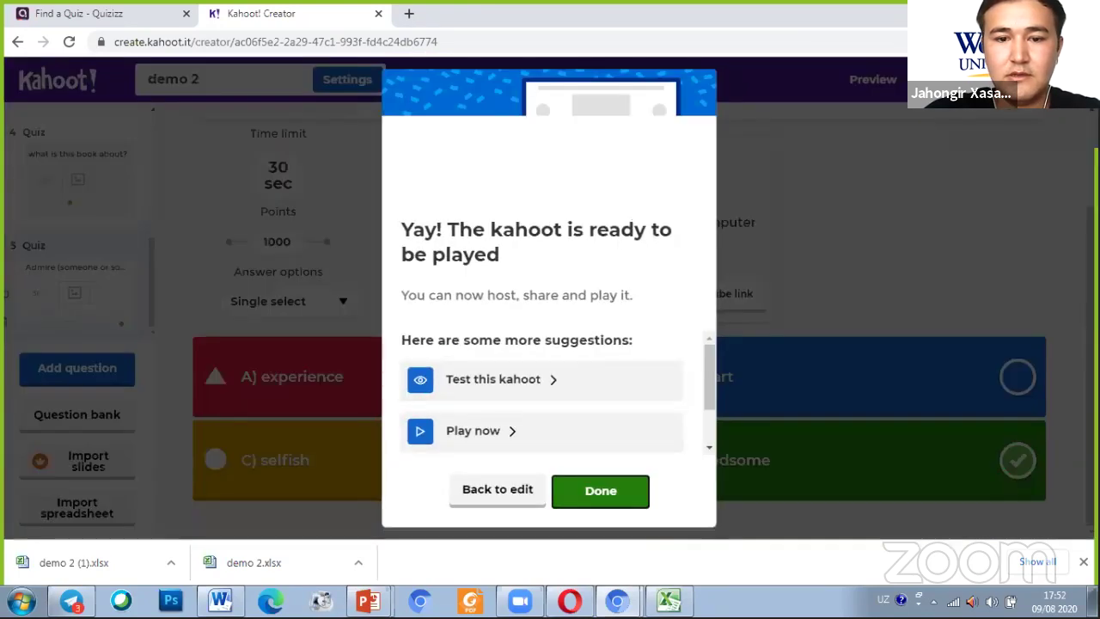
left_click(609, 490)
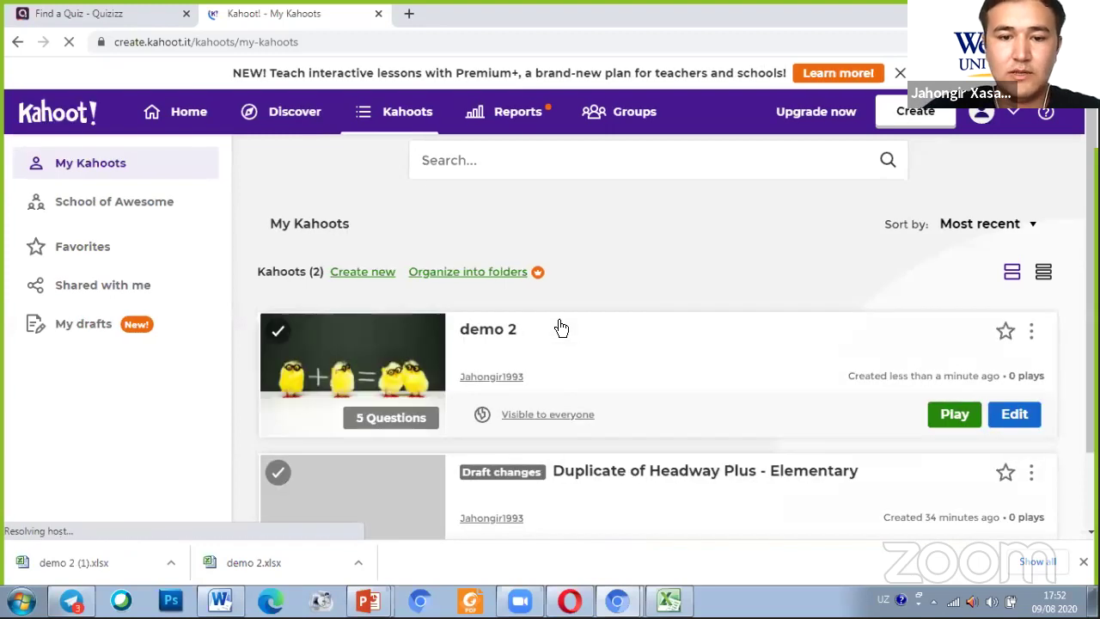
- Assign demo 2 as a self-paced challenge due Wed 12 Aug, 12:00 PM, with the question timer on
scroll(550, 318, "down", 1)
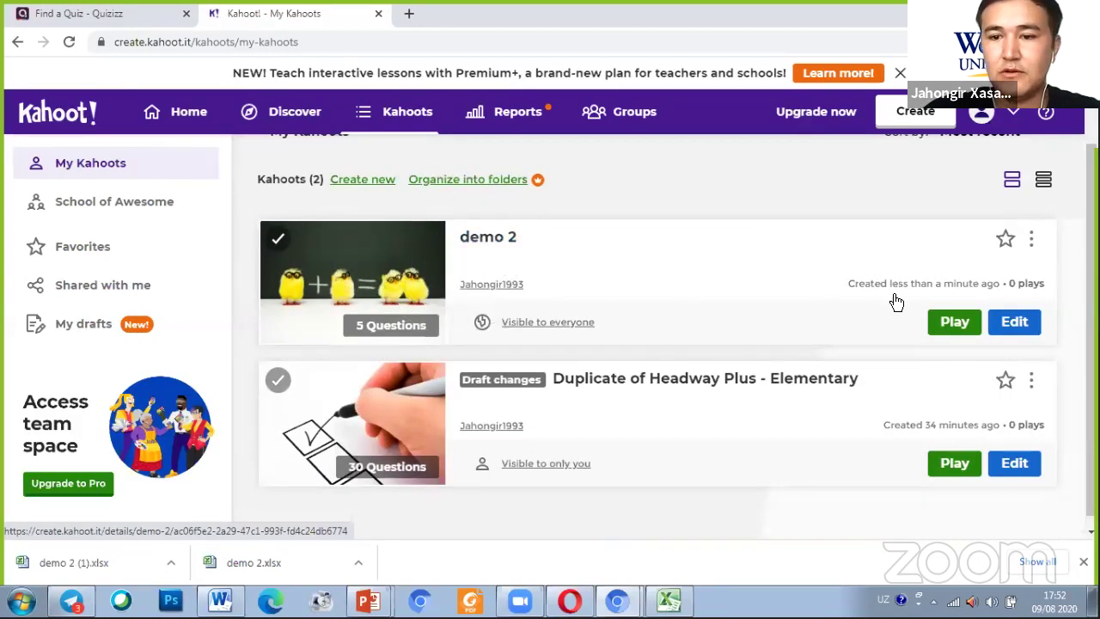
left_click(952, 324)
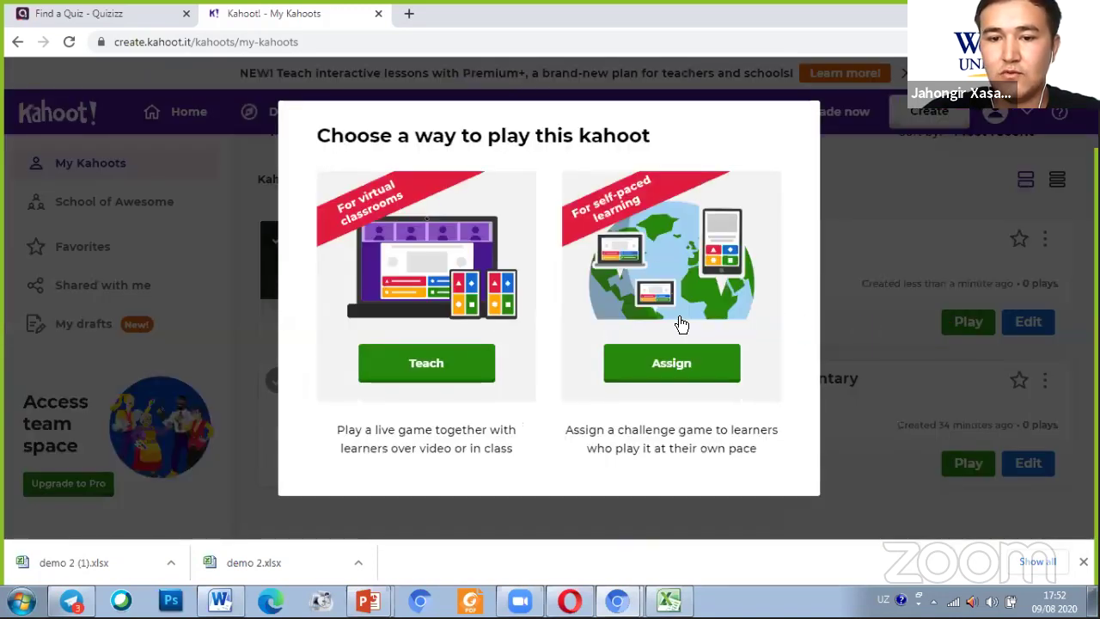
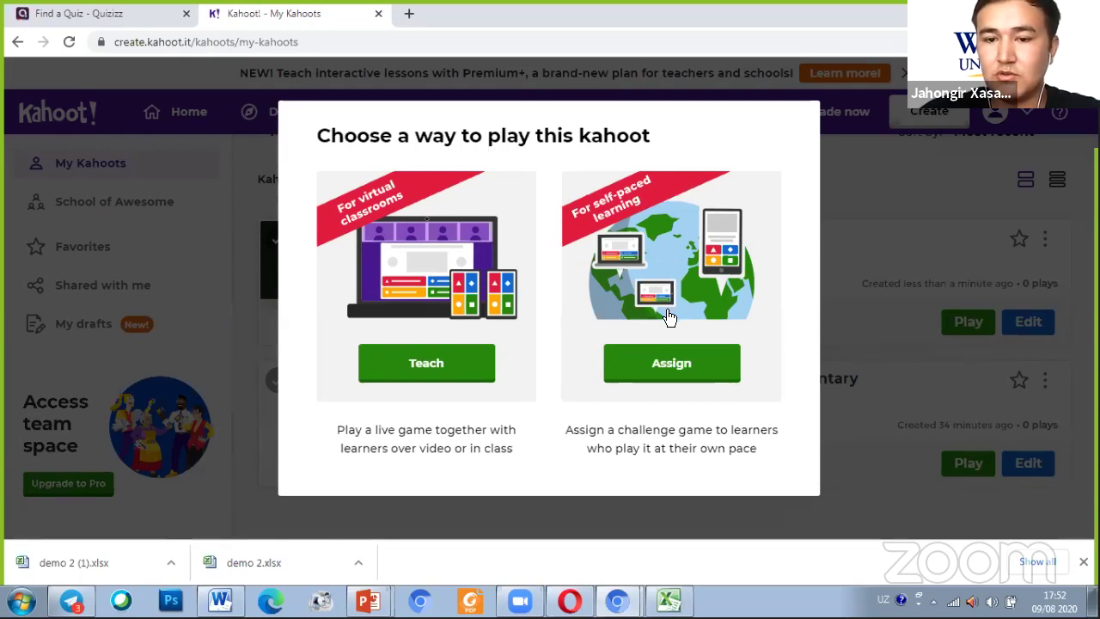
left_click(680, 372)
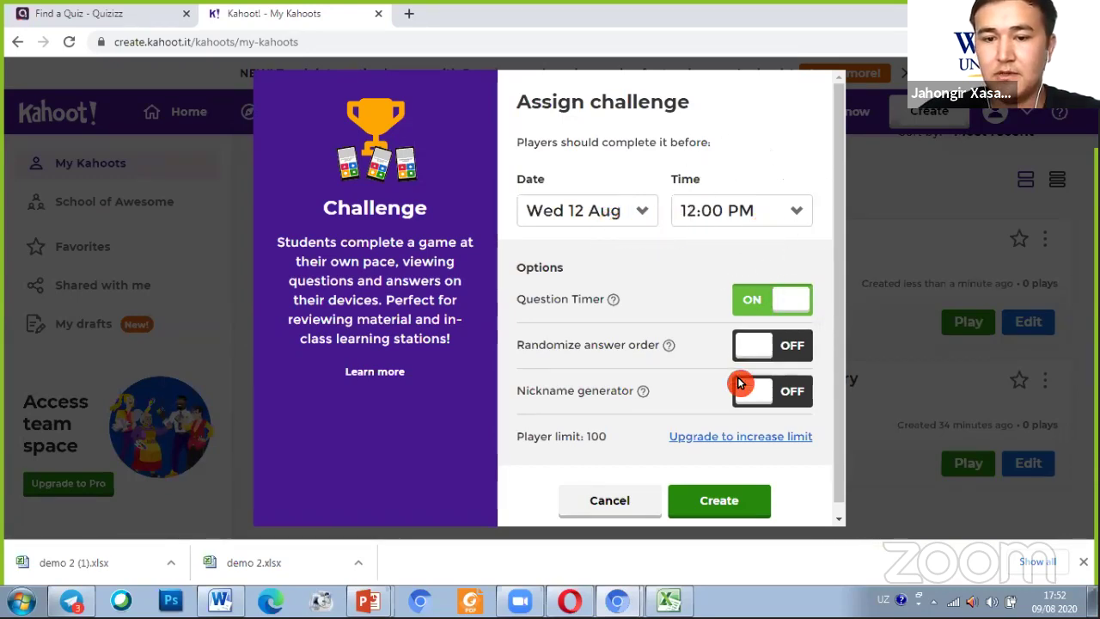
scroll(739, 383, "down", 1)
left_click(707, 489)
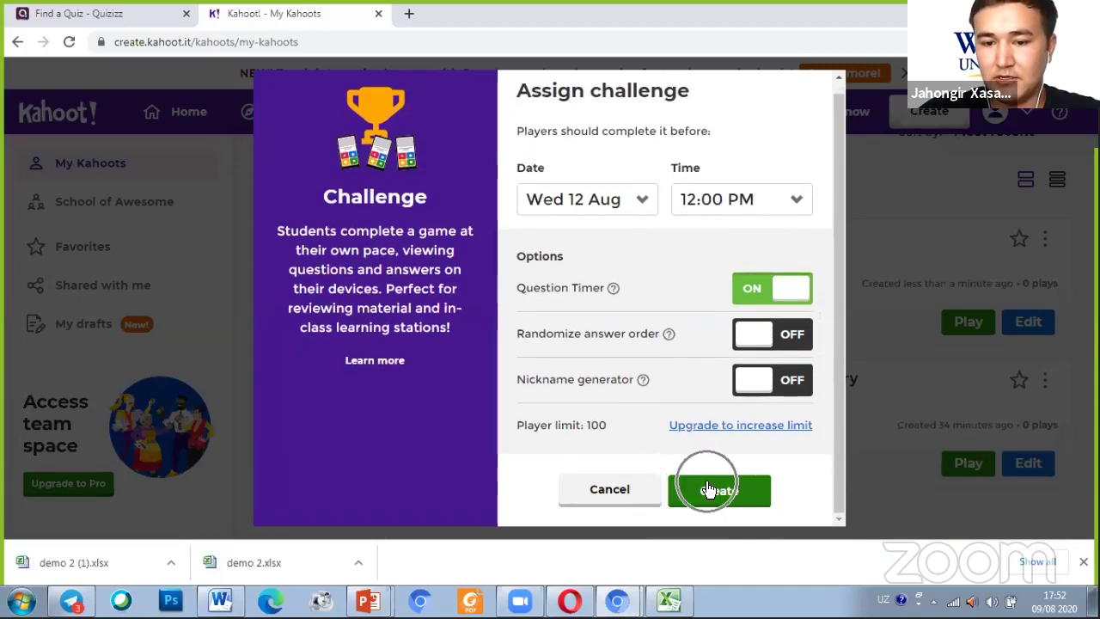
left_click(707, 489)
left_click(708, 489)
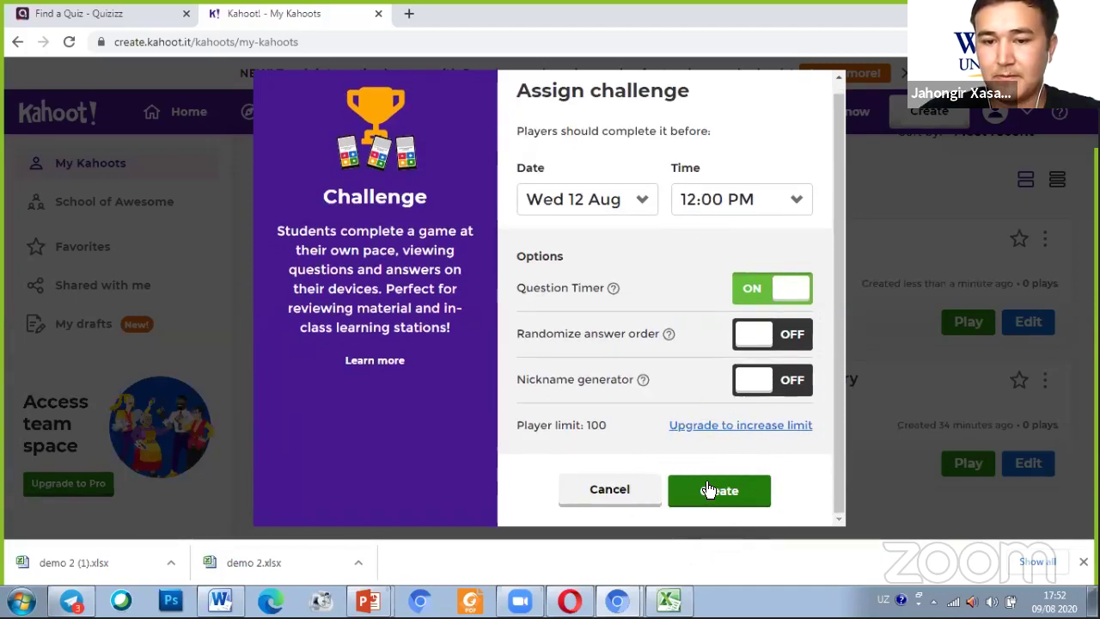
left_click(716, 489)
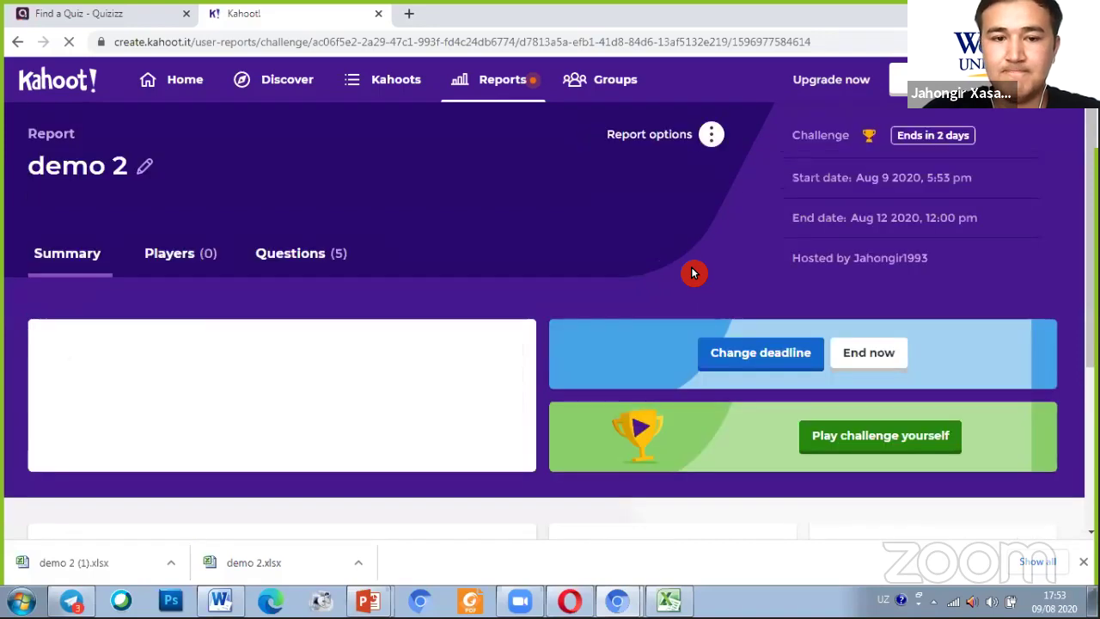
- Copy the demo 2 challenge's invitation URL for sharing with players
scroll(692, 273, "down", 1)
scroll(693, 273, "up", 2)
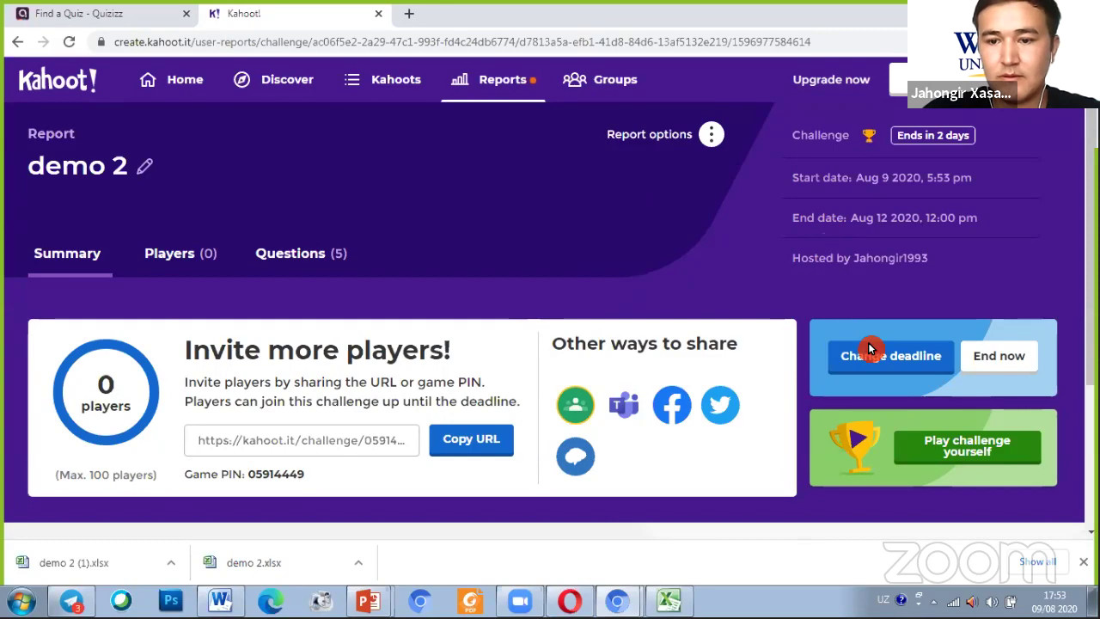
scroll(868, 342, "down", 1)
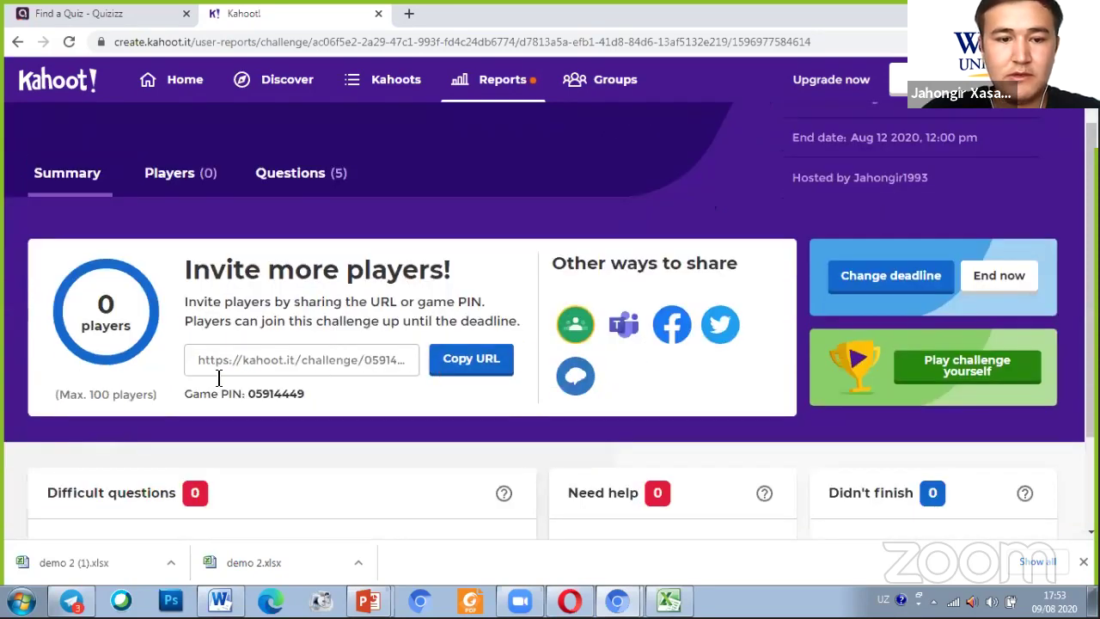
left_click(578, 329)
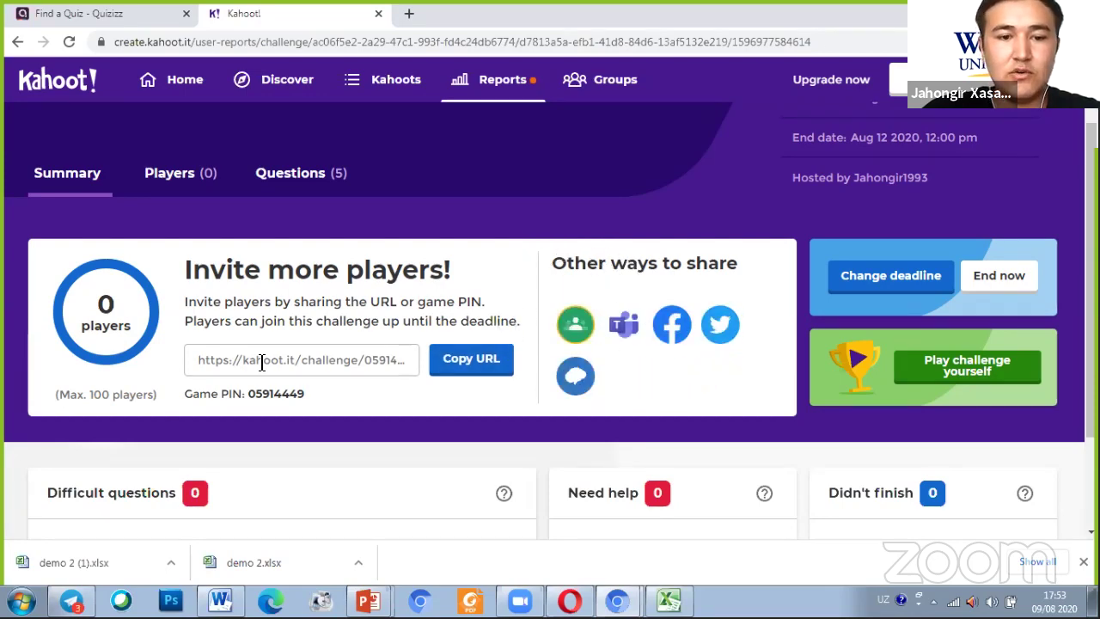
left_click(357, 359)
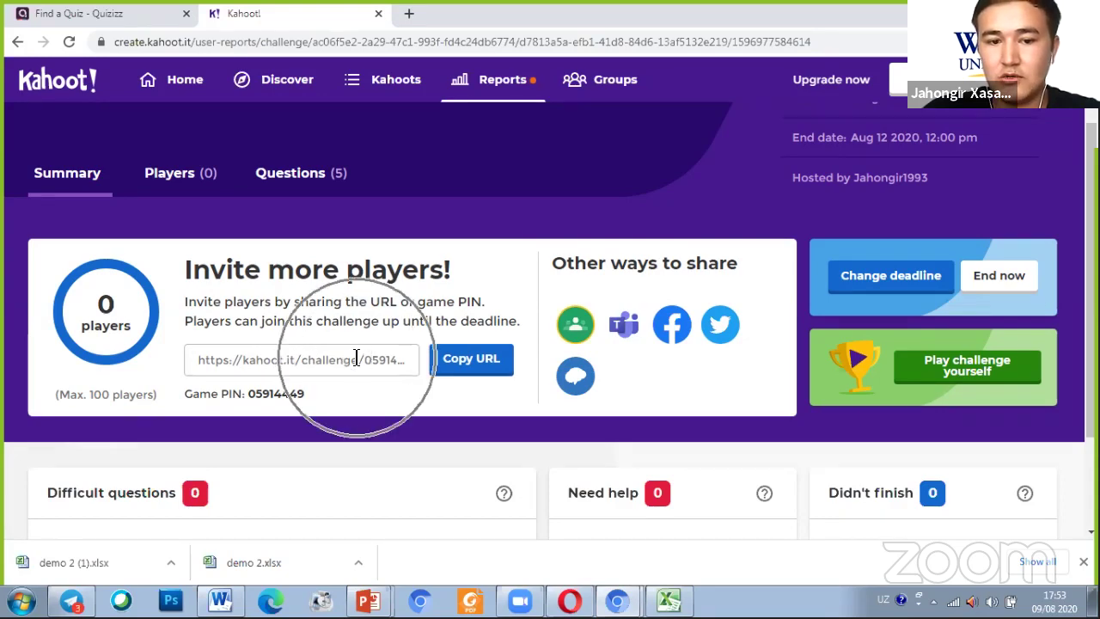
left_click(468, 360)
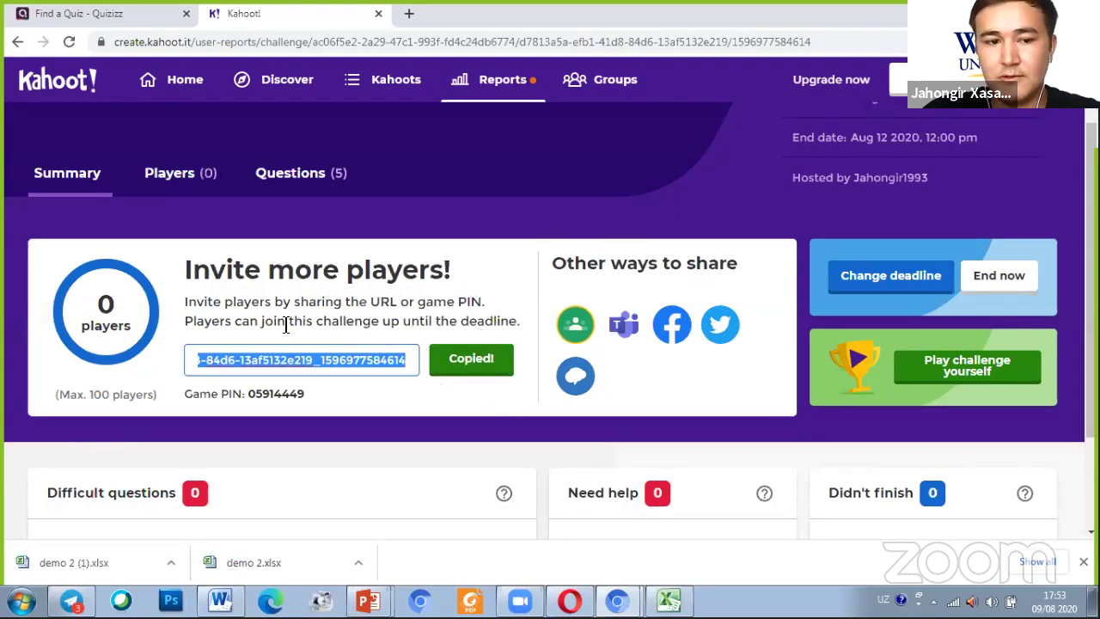
- Review the demo 2 challenge report, including its dates, sharing options, difficult questions, help needs and unfinished players
scroll(526, 322, "down", 1)
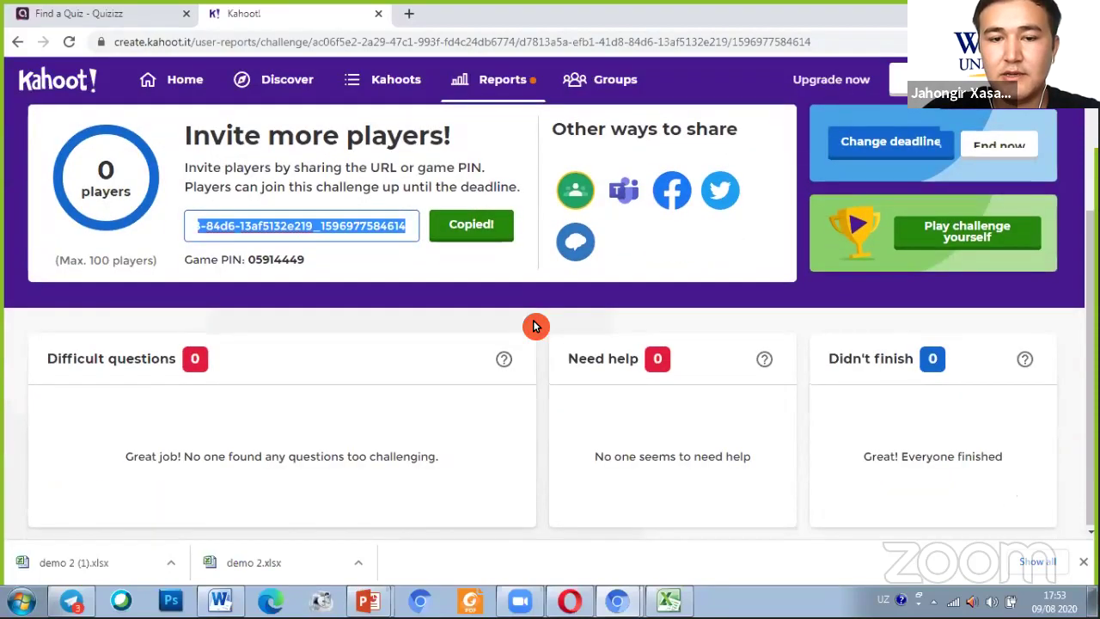
scroll(534, 325, "down", 1)
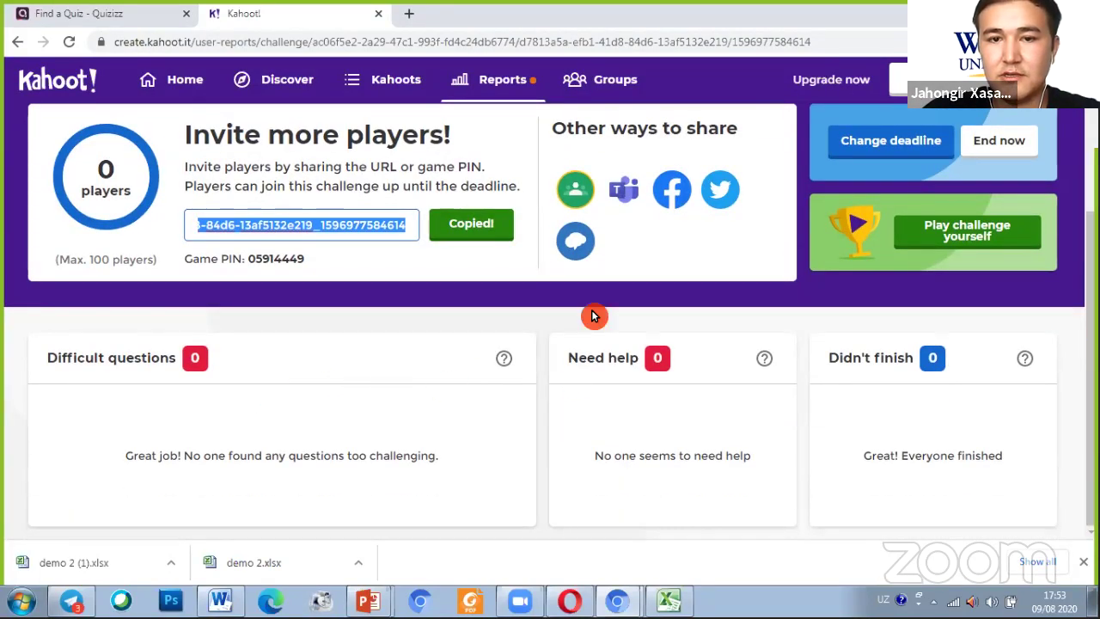
scroll(533, 329, "up", 2)
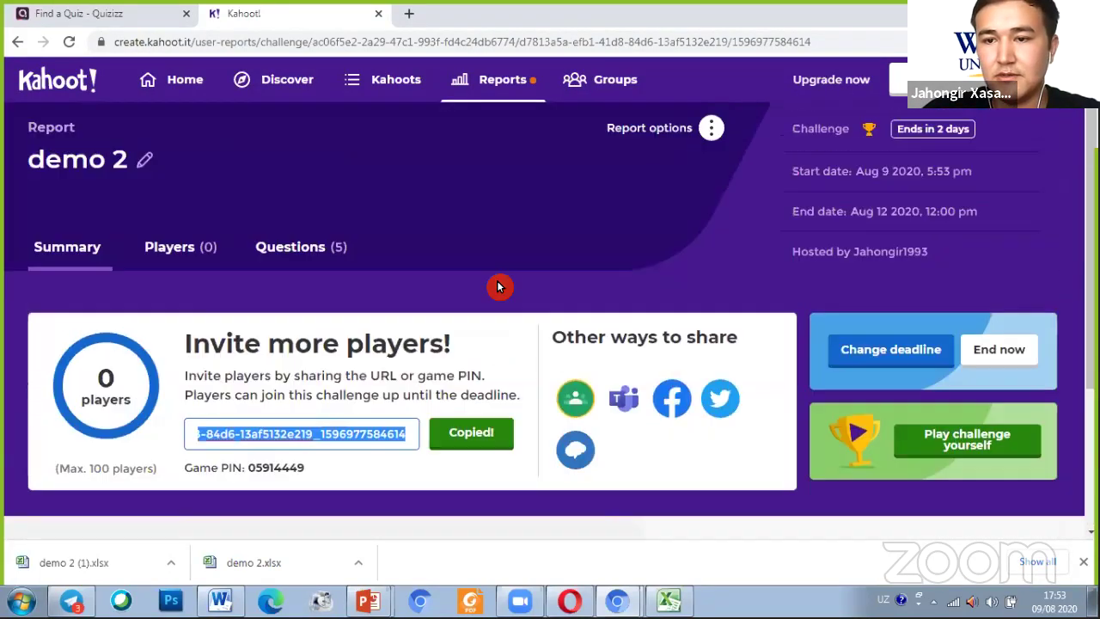
scroll(683, 434, "down", 2)
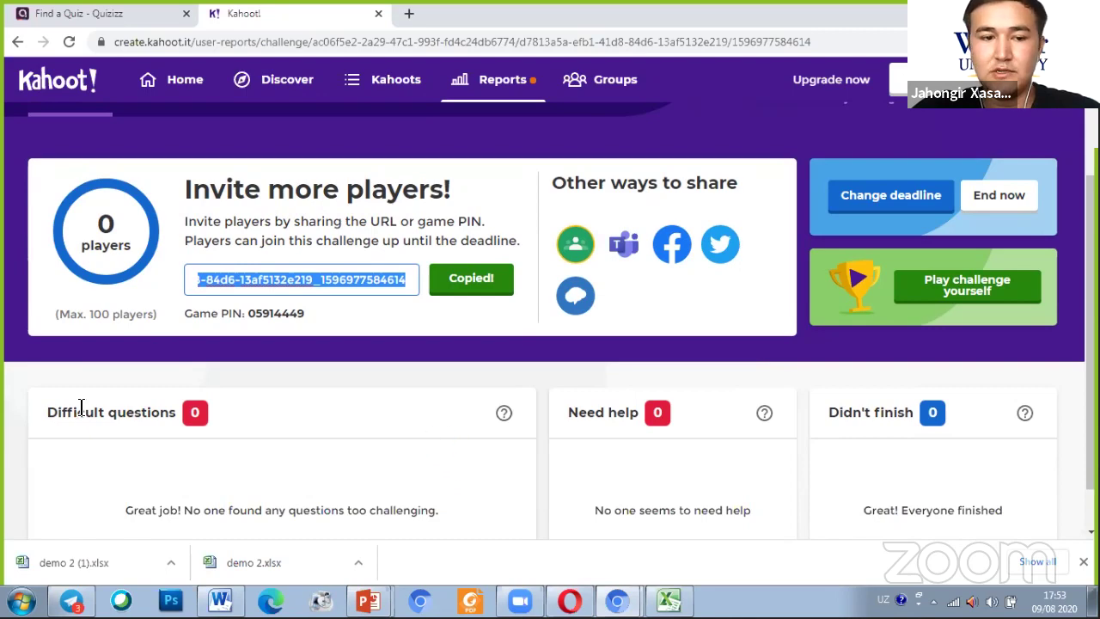
left_click(93, 432)
scroll(121, 412, "down", 1)
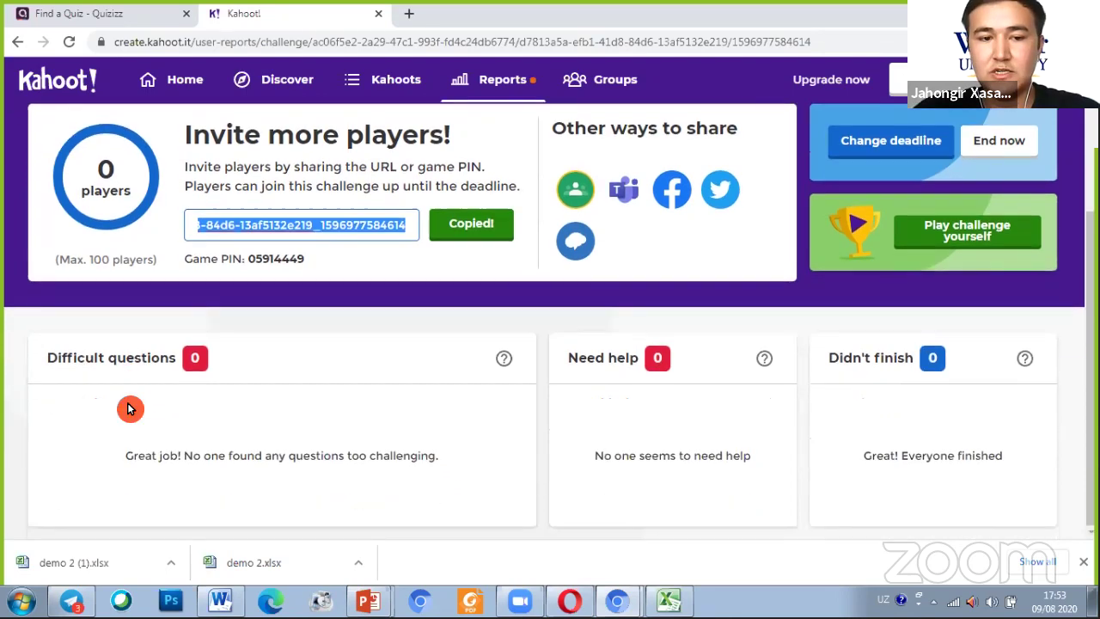
left_click(186, 392)
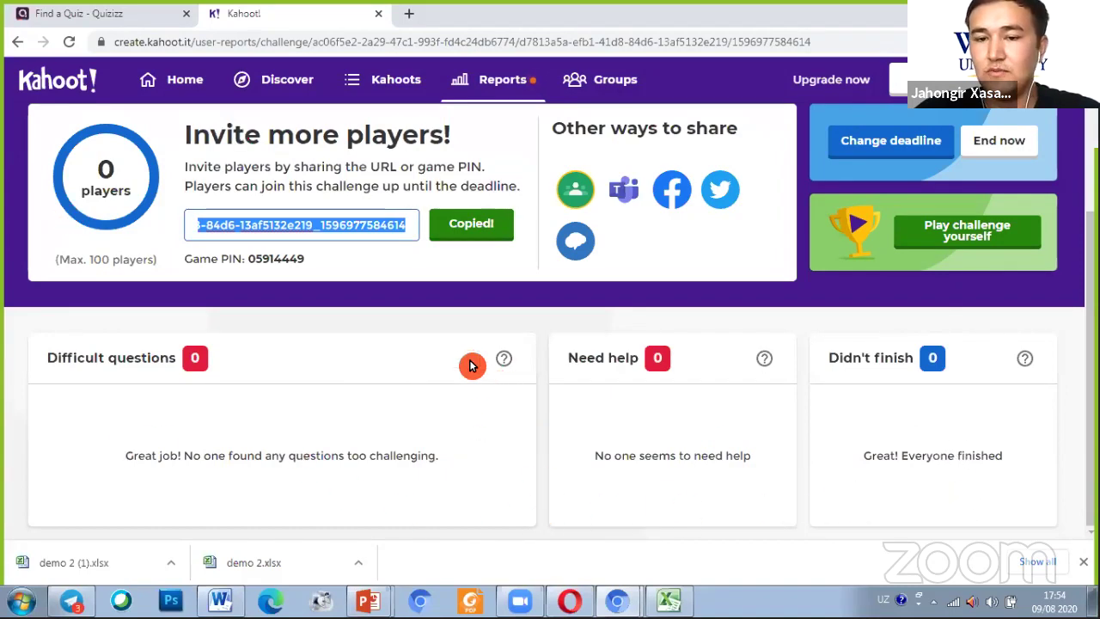
scroll(470, 366, "up", 1)
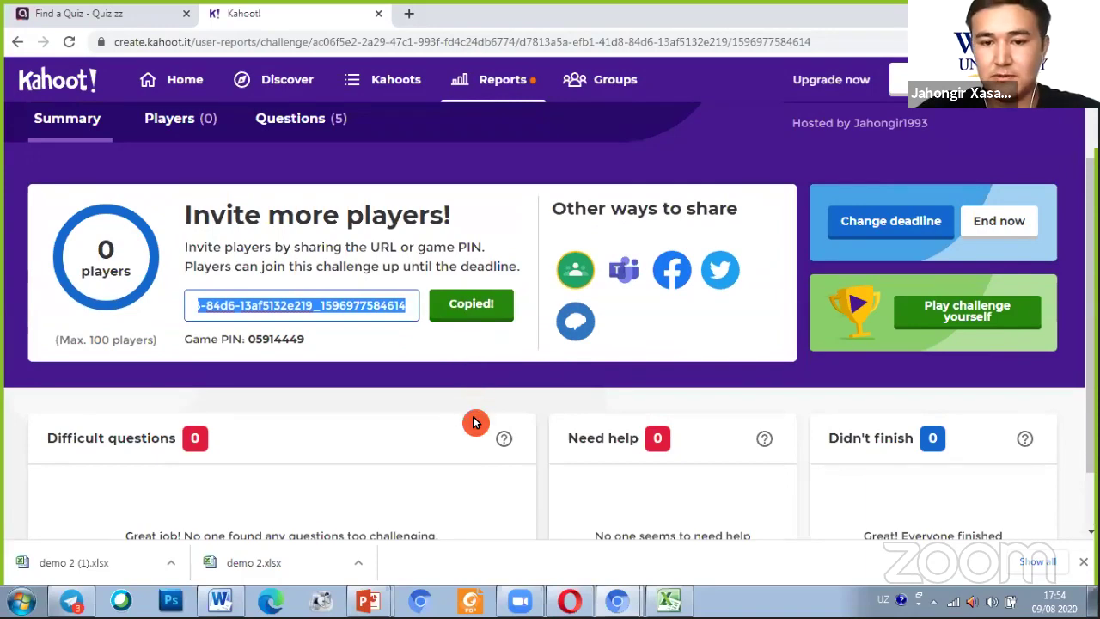
scroll(473, 422, "down", 1)
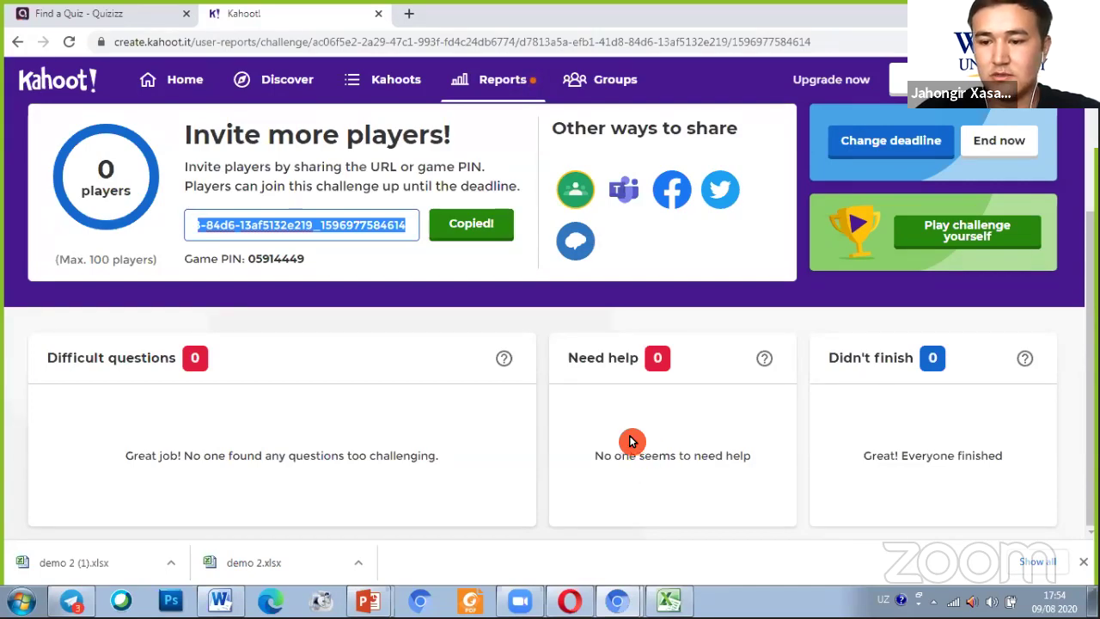
scroll(630, 438, "up", 3)
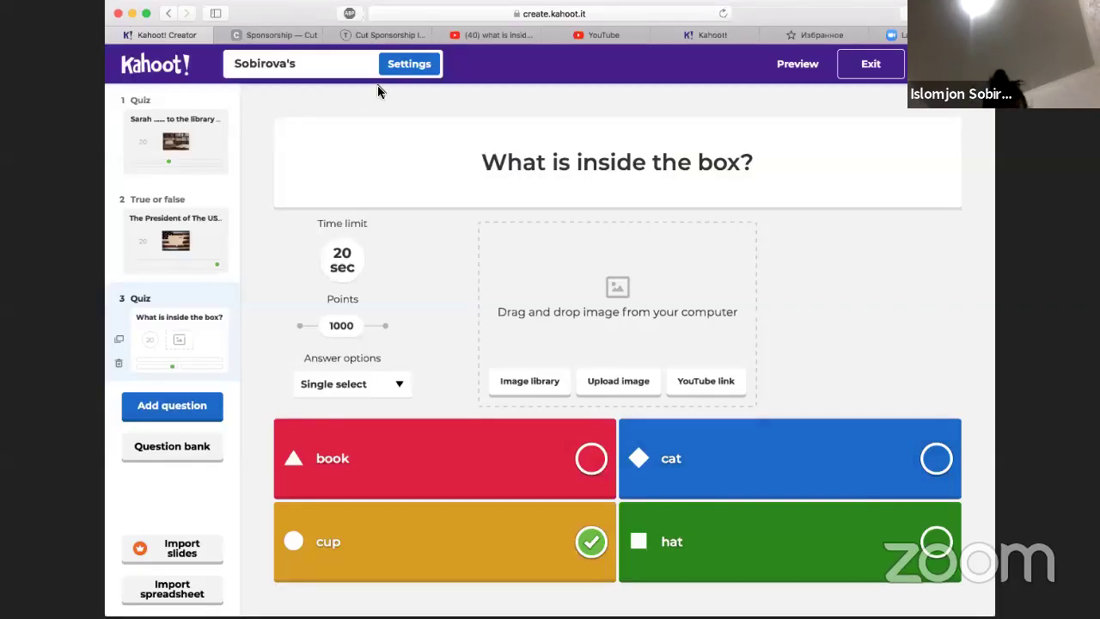
left_click_drag(575, 77, 548, 128)
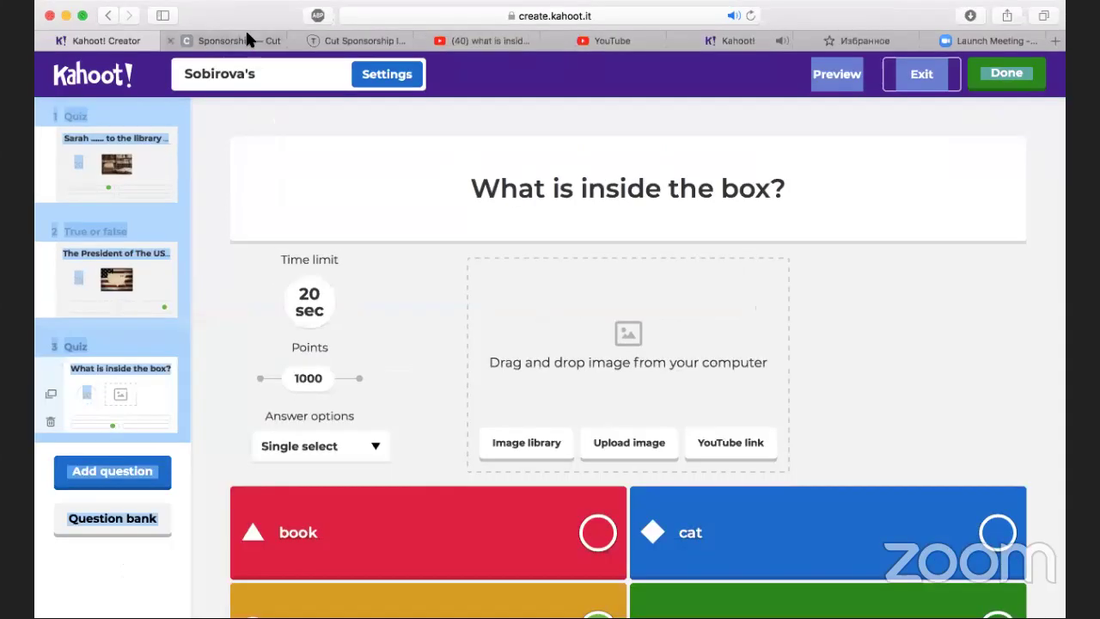
left_click(248, 40)
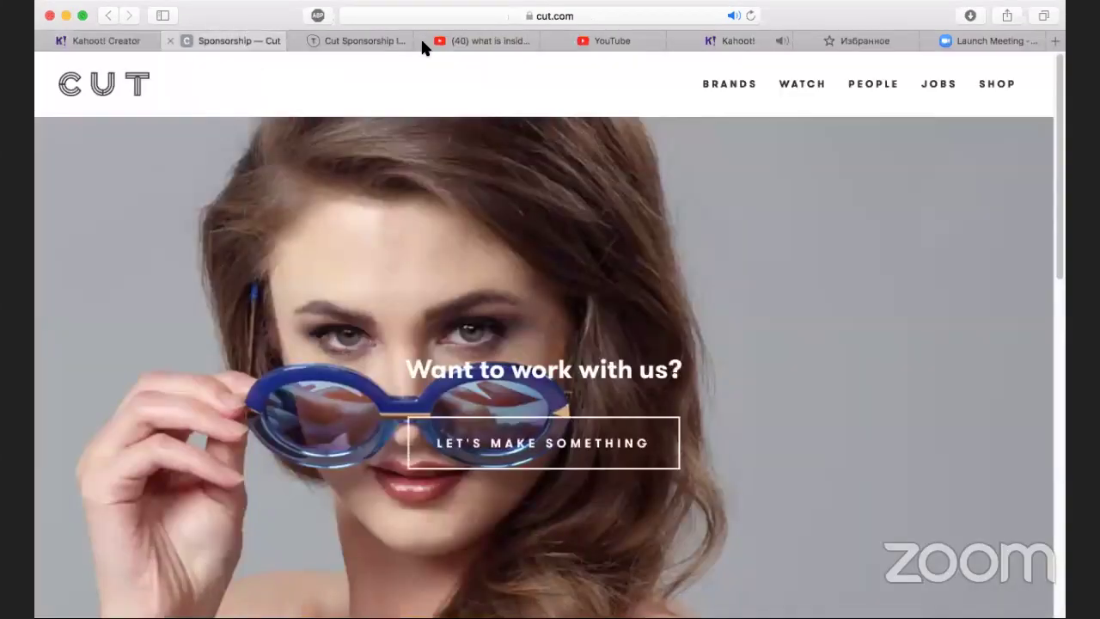
left_click(372, 46)
left_click(728, 41)
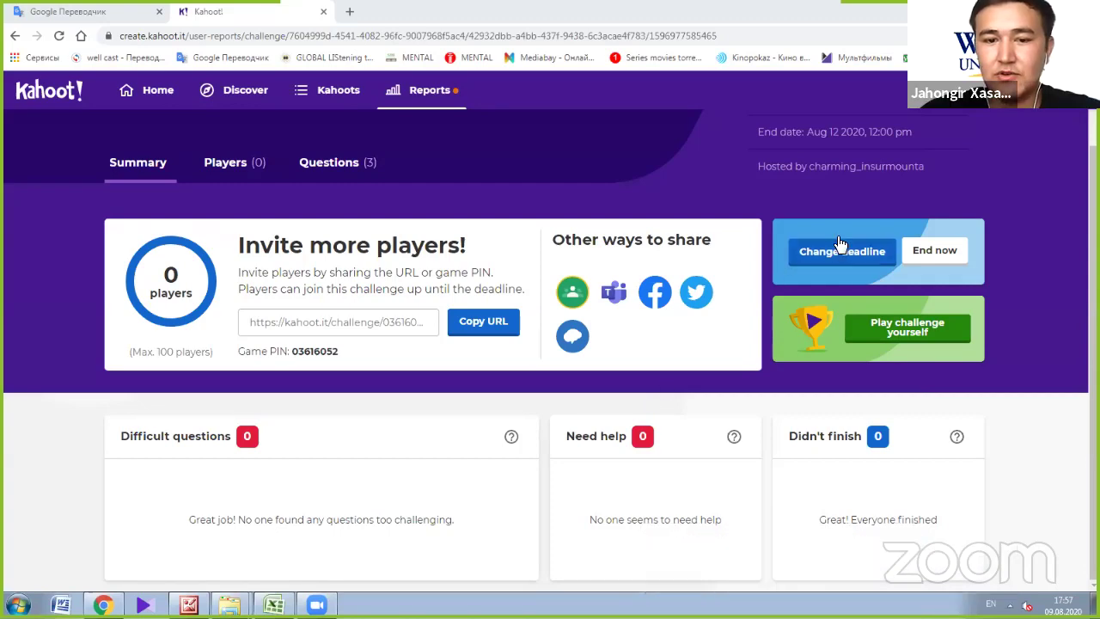
- Copy the invitation URL of the Kahoot games challenge for sharing with players
scroll(841, 245, "up", 1)
scroll(841, 245, "down", 1)
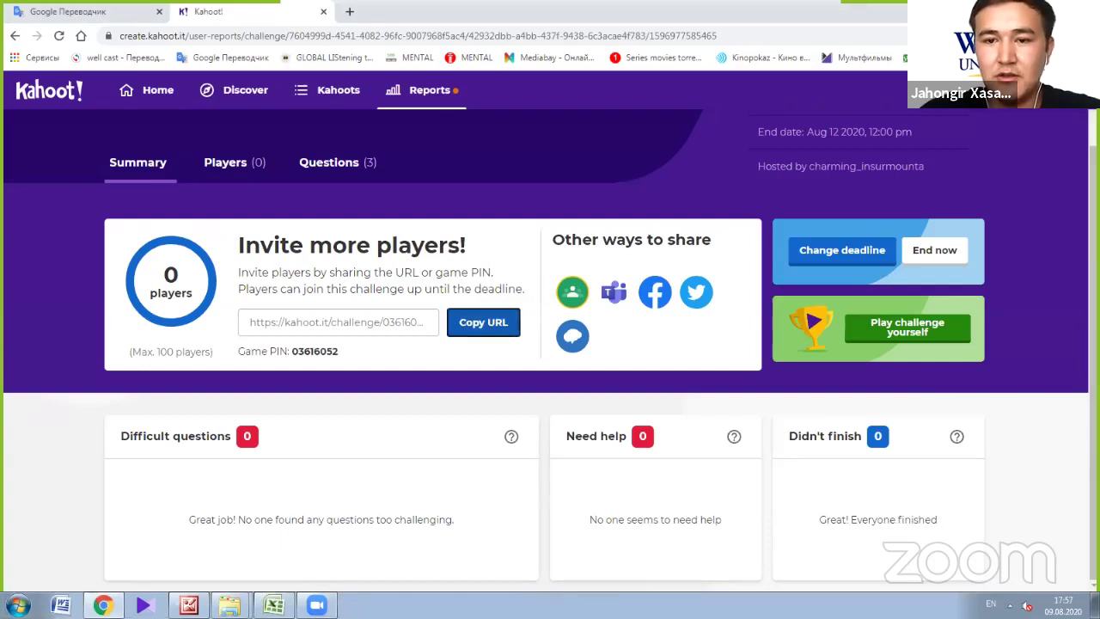
left_click(483, 322)
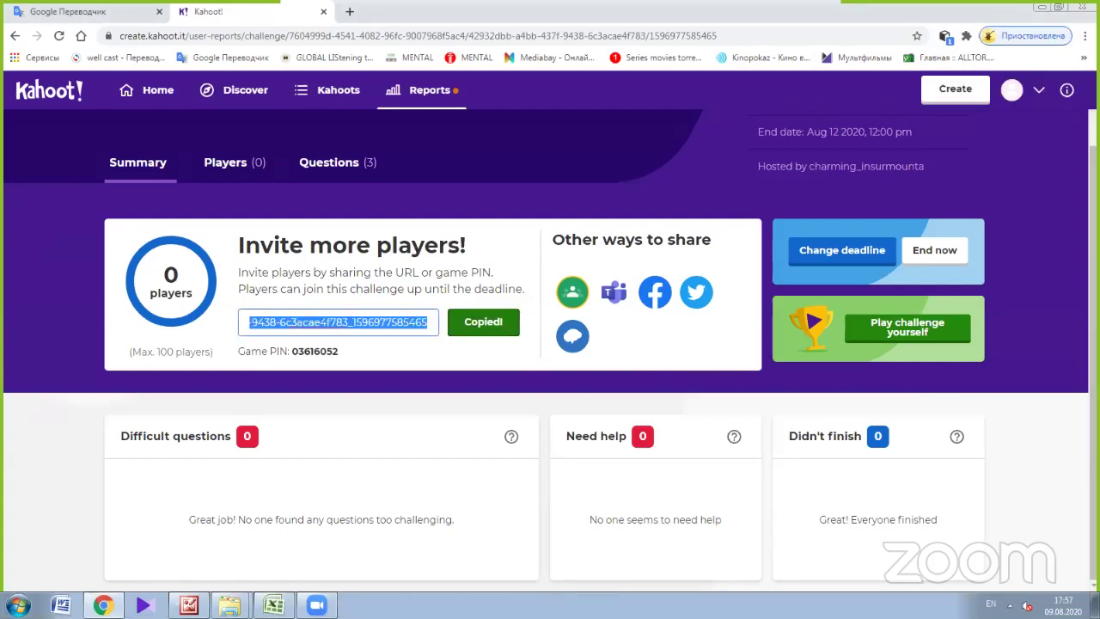
left_click(484, 328)
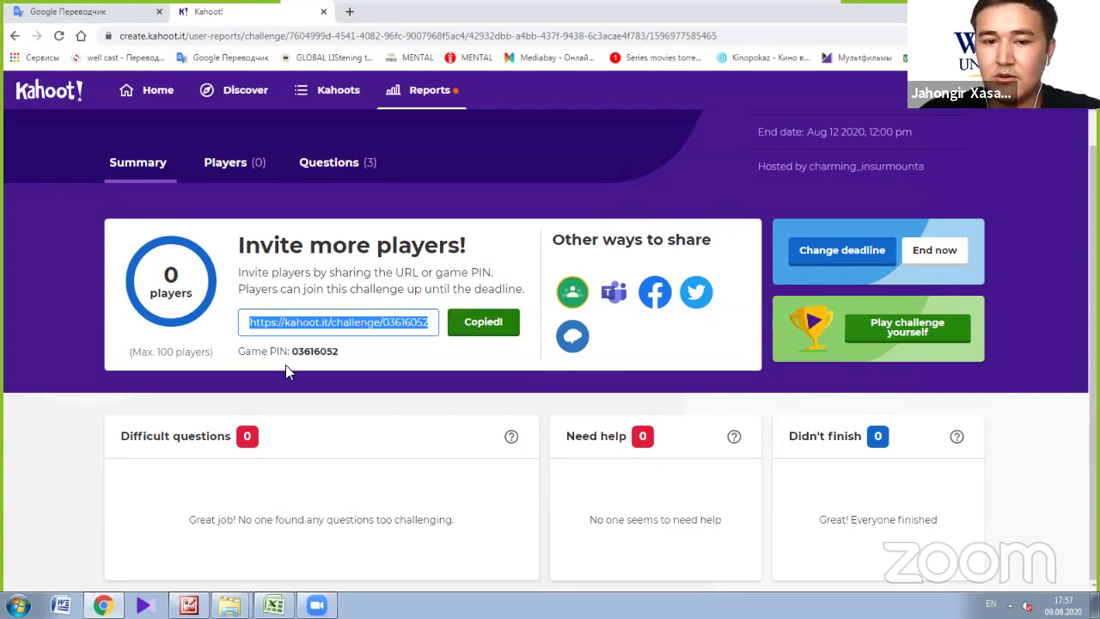
left_click(475, 325)
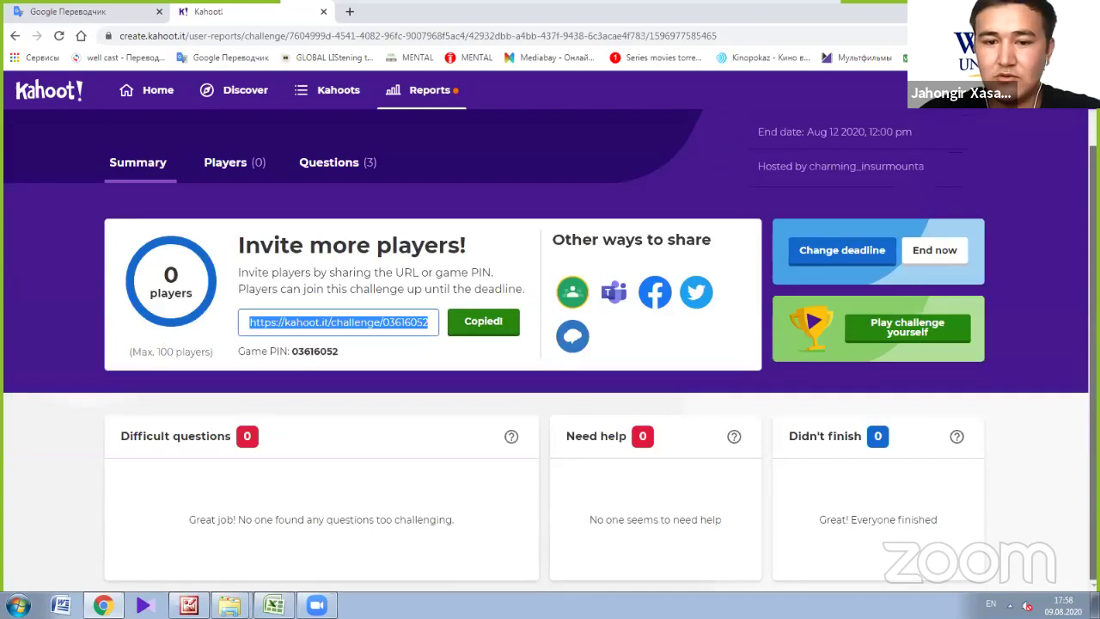
- Share the Kahoot games challenge to Google Classroom as a new assignment (Создать задание) for Class 10 B
scroll(725, 263, "up", 1)
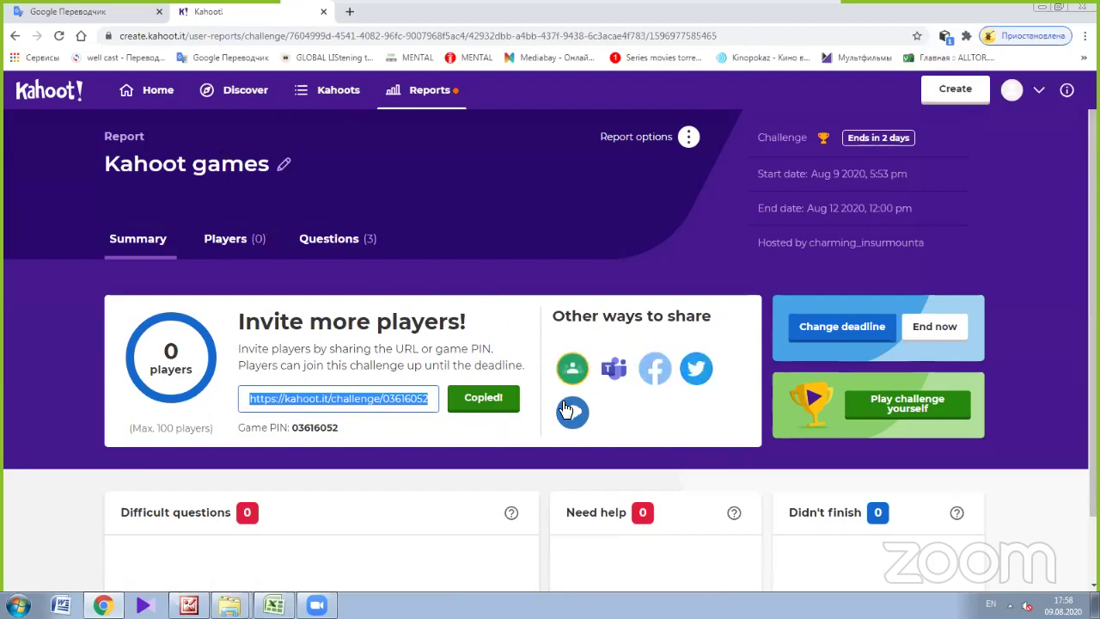
left_click(574, 368)
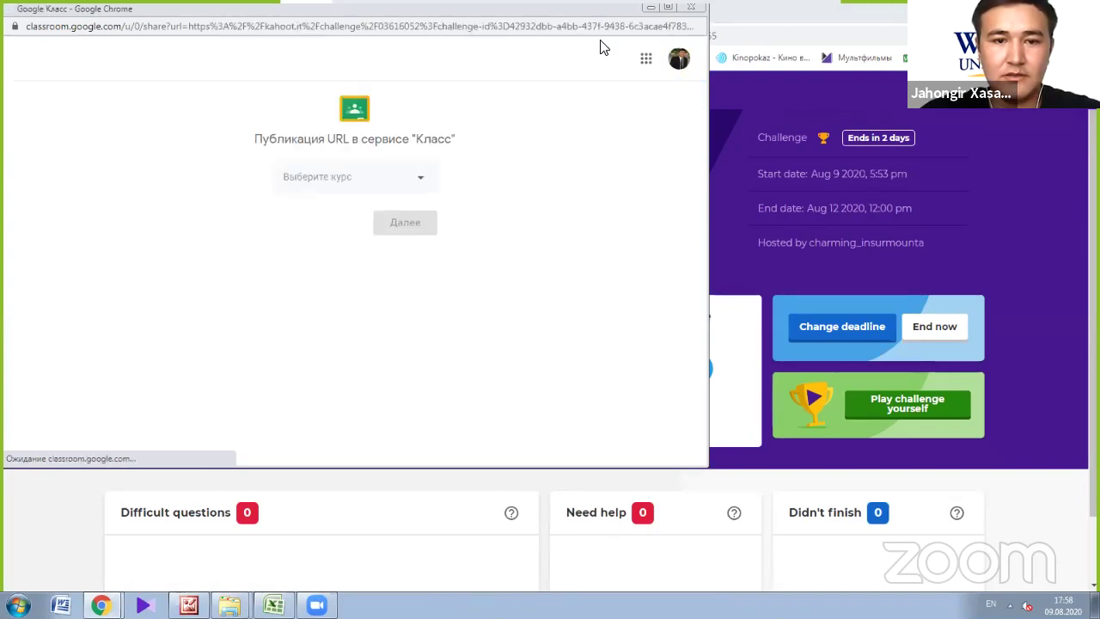
left_click(410, 183)
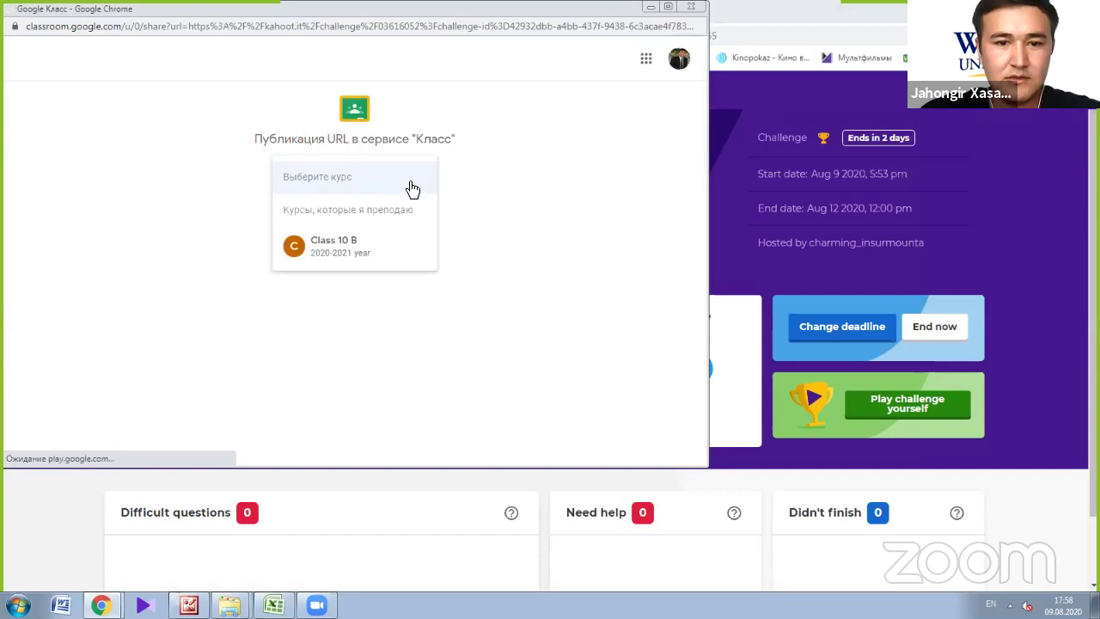
left_click(339, 256)
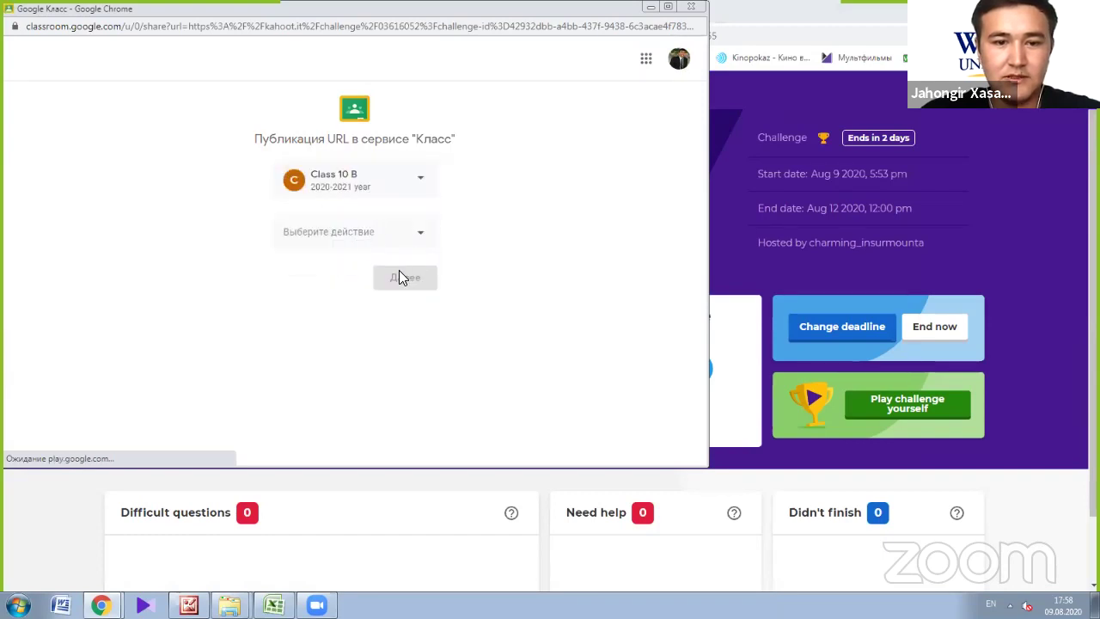
left_click(387, 245)
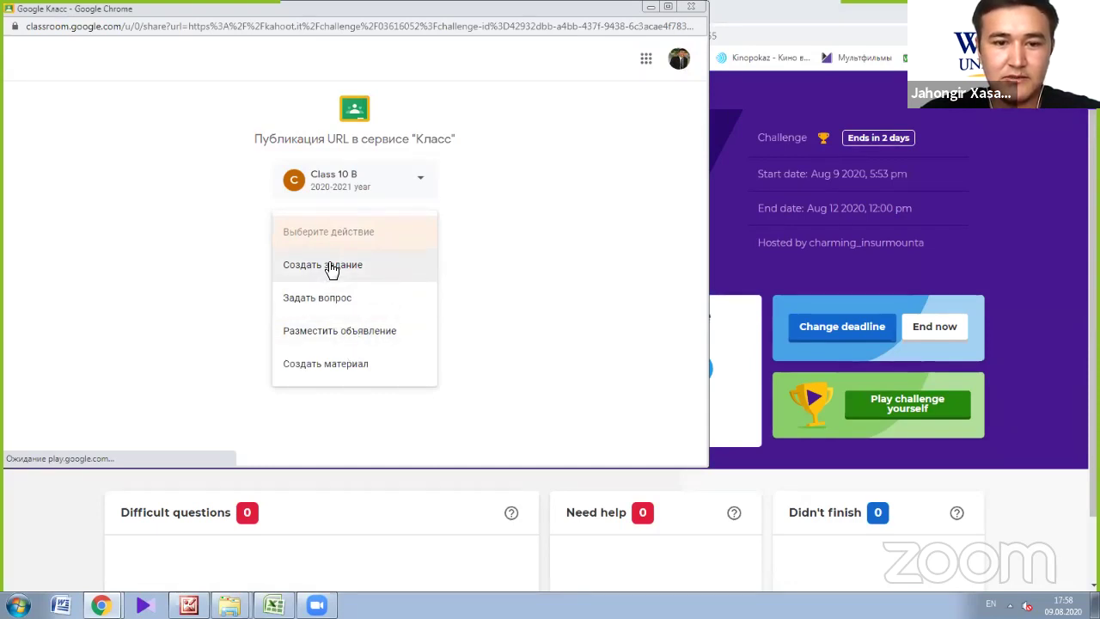
left_click(332, 268)
left_click(419, 283)
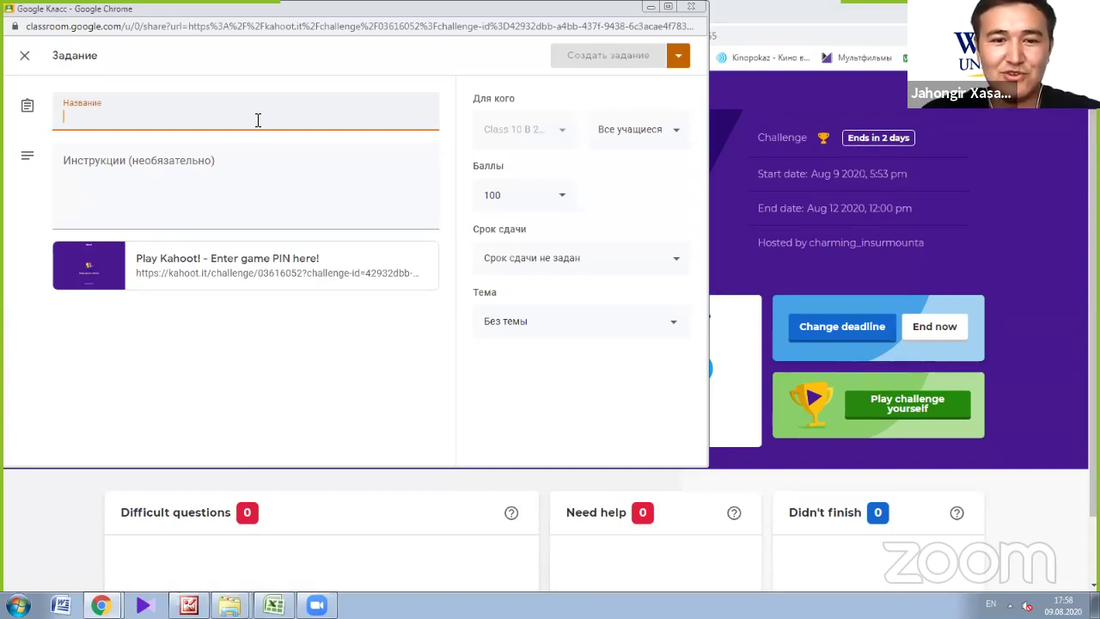
- Title the assignment Question, publish it and view the post in the Class 10 B stream
key("BackSpace")
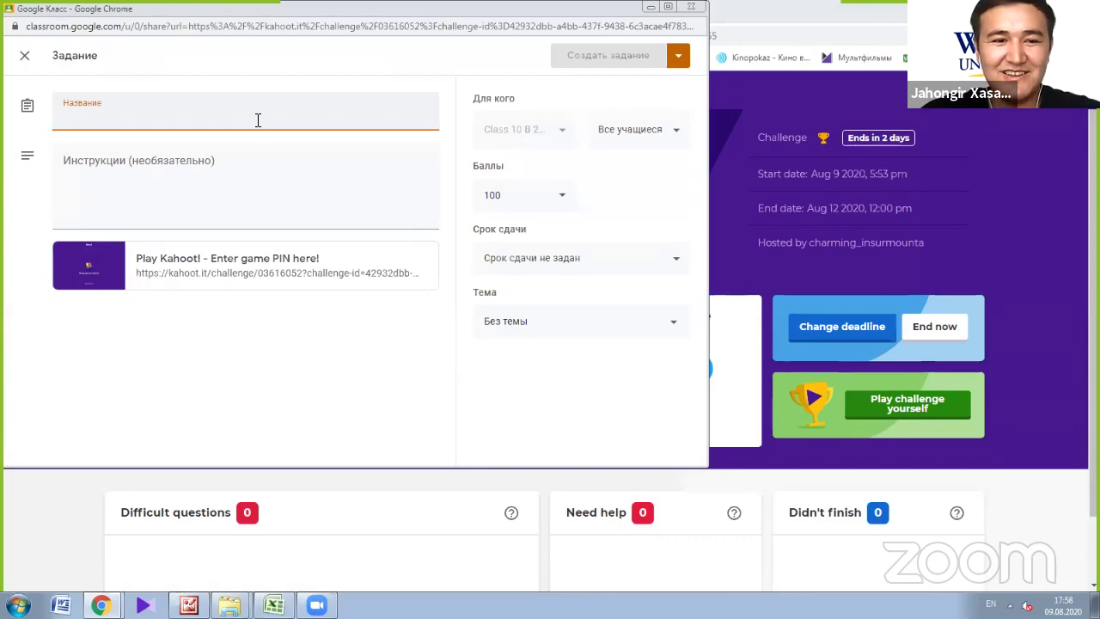
type("Qu")
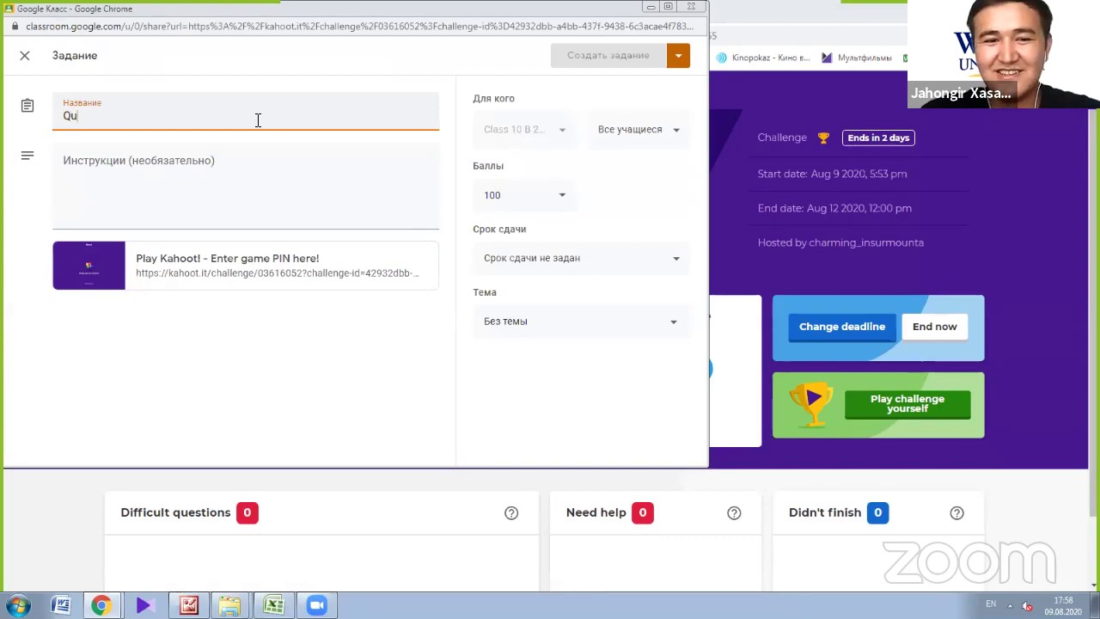
type("estion")
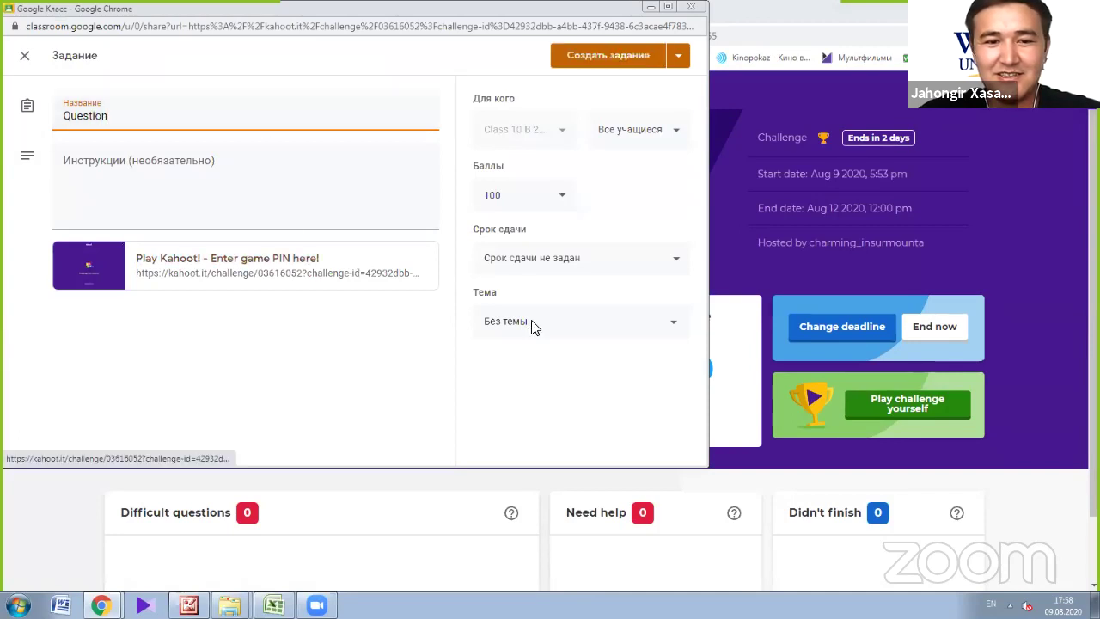
left_click(622, 67)
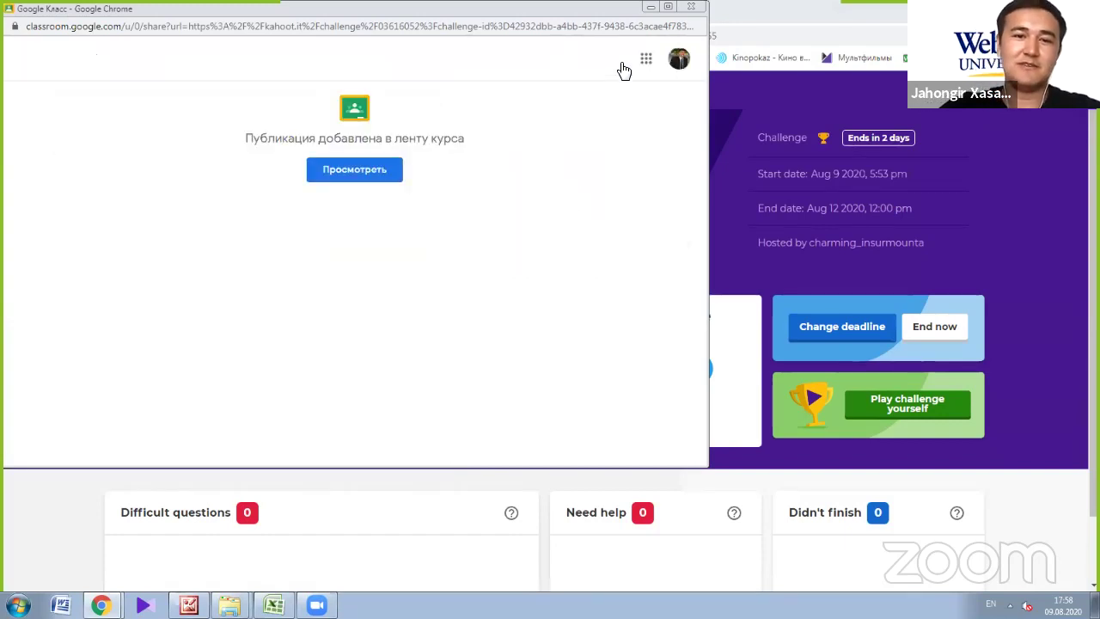
left_click(388, 168)
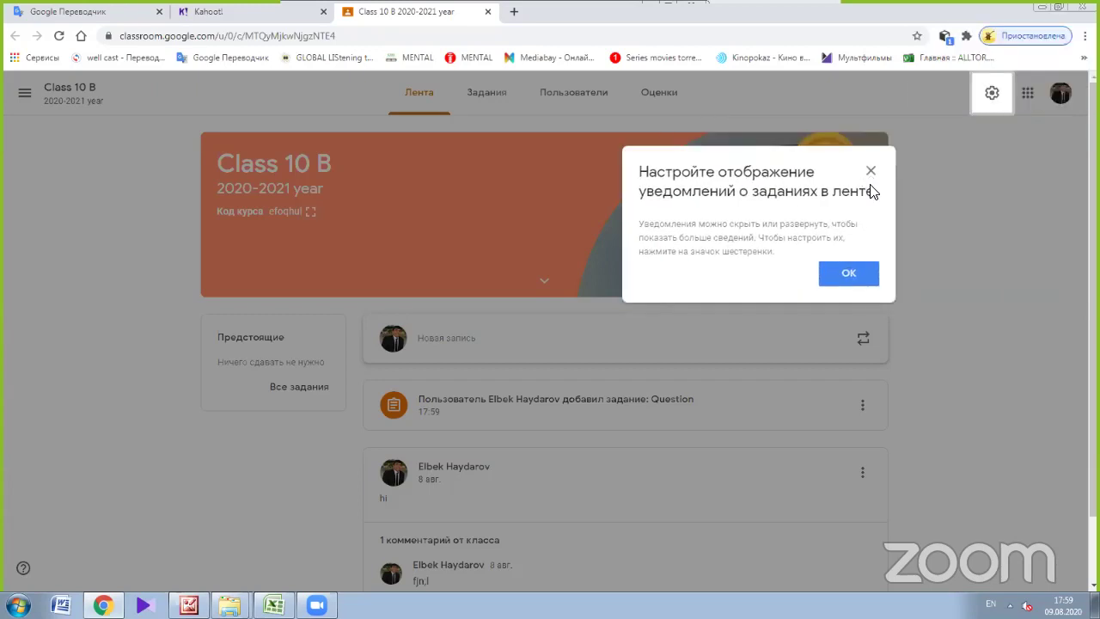
key("Escape")
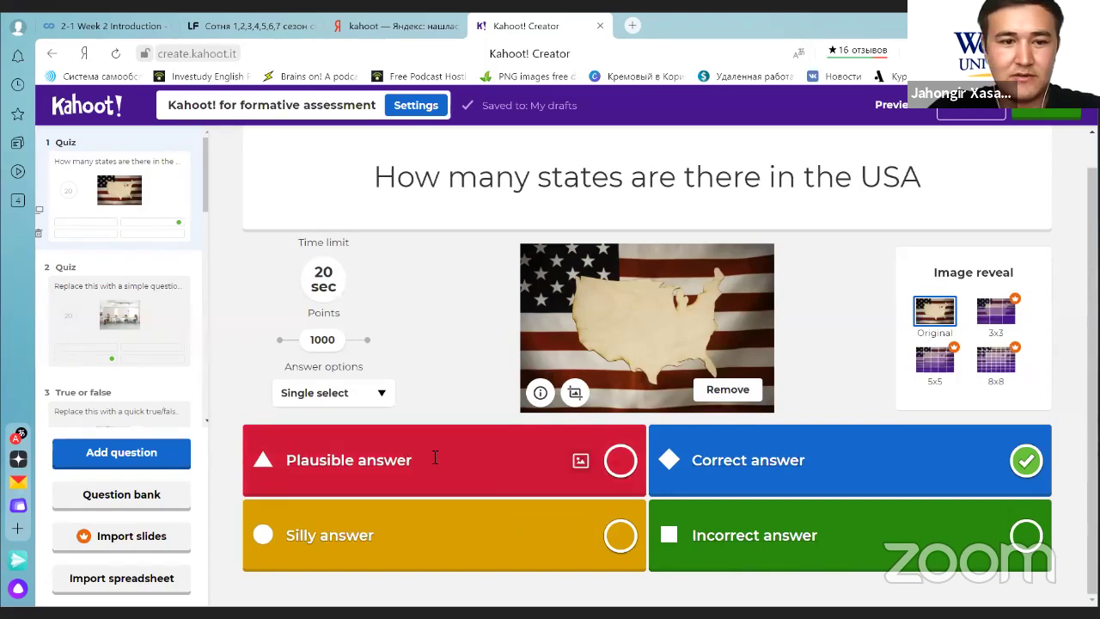
- Replace the placeholder answers of the USA states question with 50, 51 and 52, and select the fourth placeholder for replacement
left_click_drag(412, 460, 287, 457)
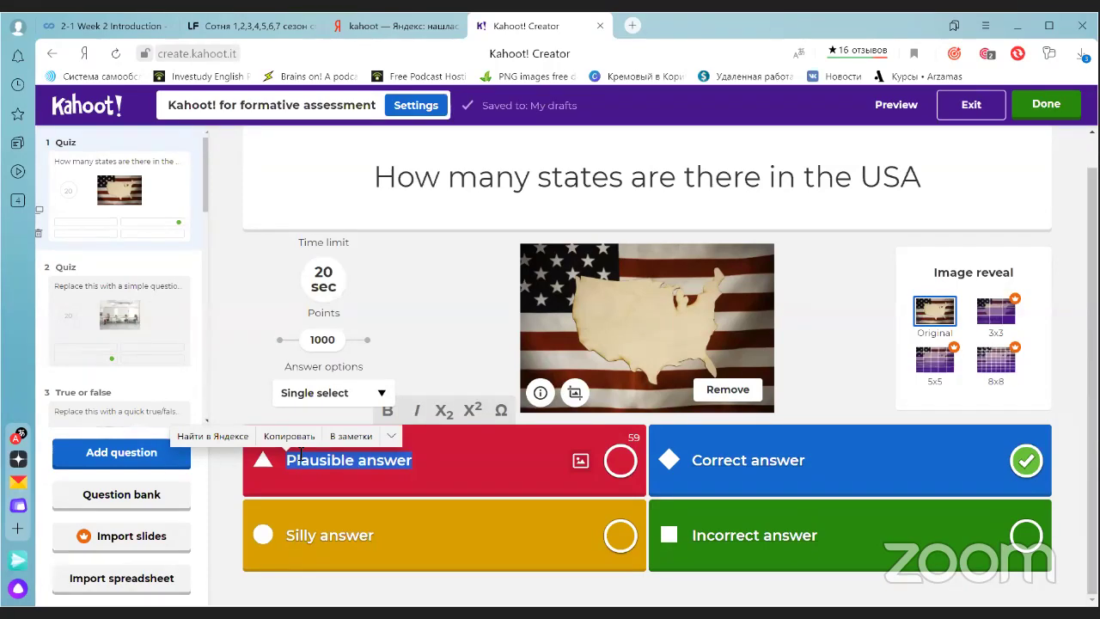
type("50")
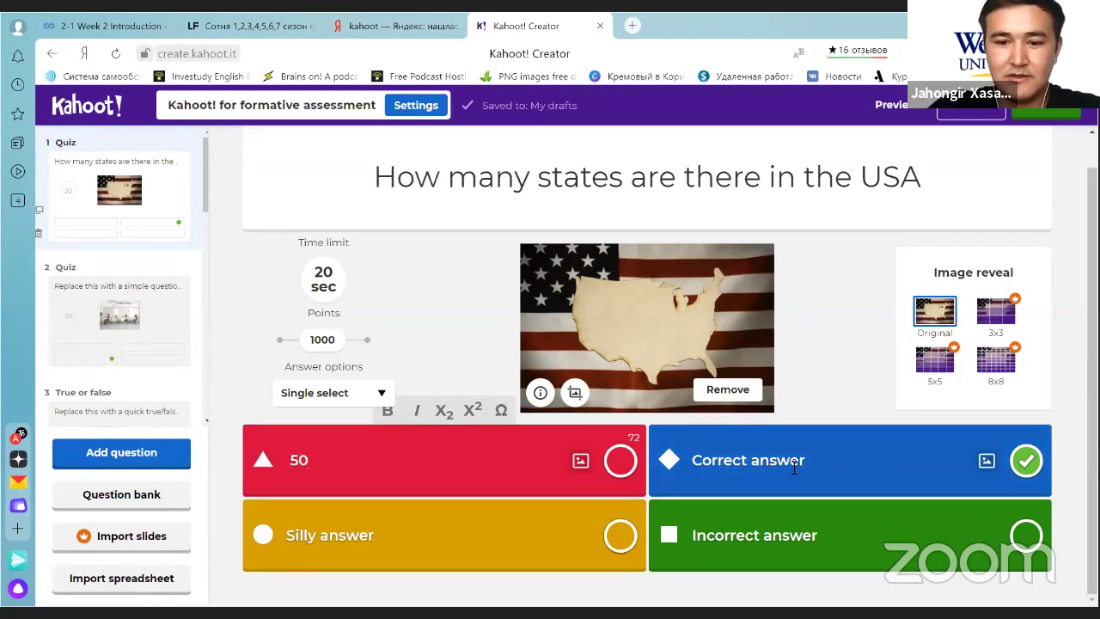
left_click_drag(844, 454, 711, 461)
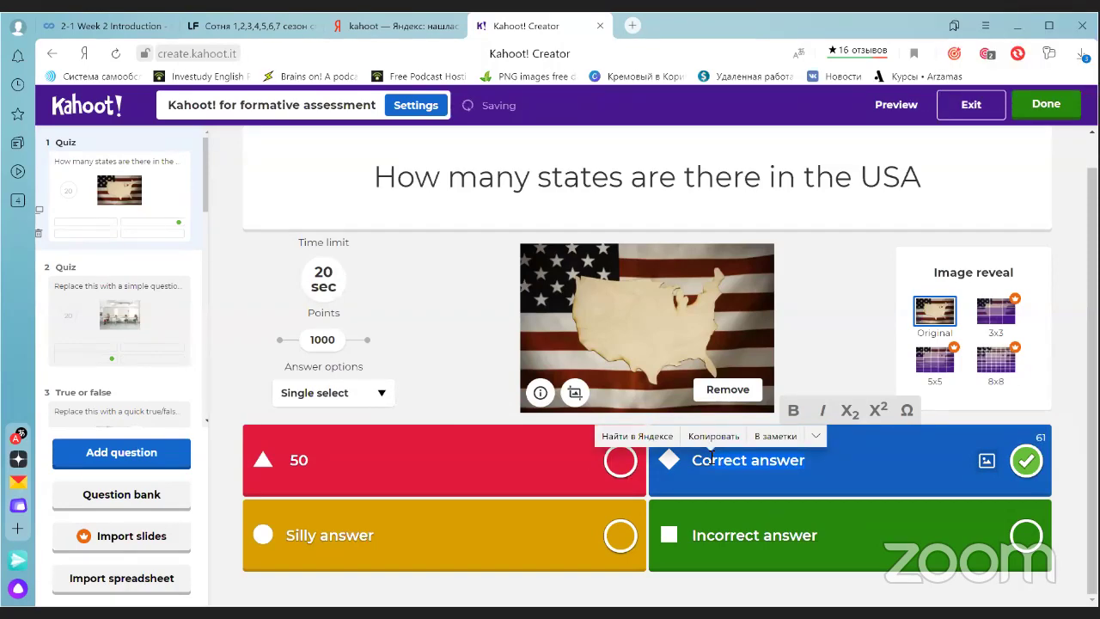
key("BackSpace")
type("51")
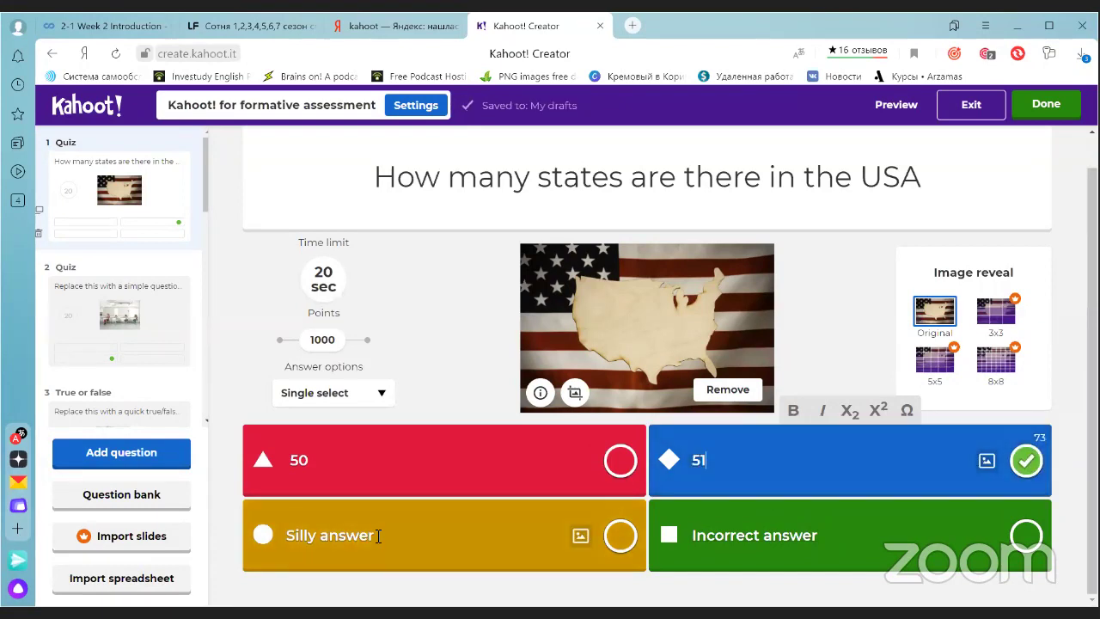
left_click(287, 535)
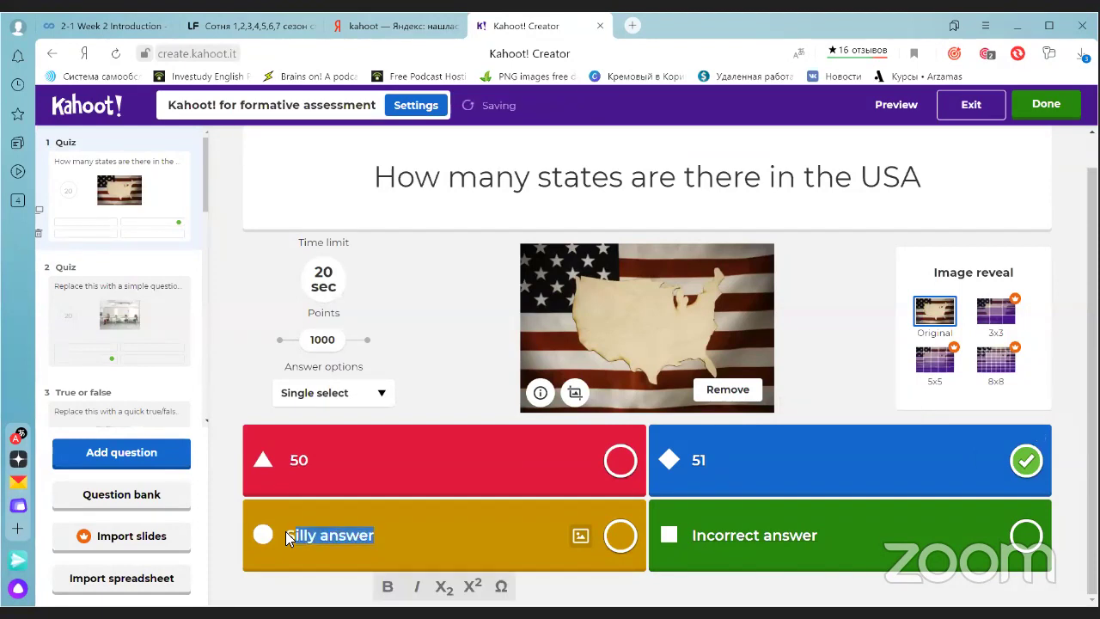
type("52")
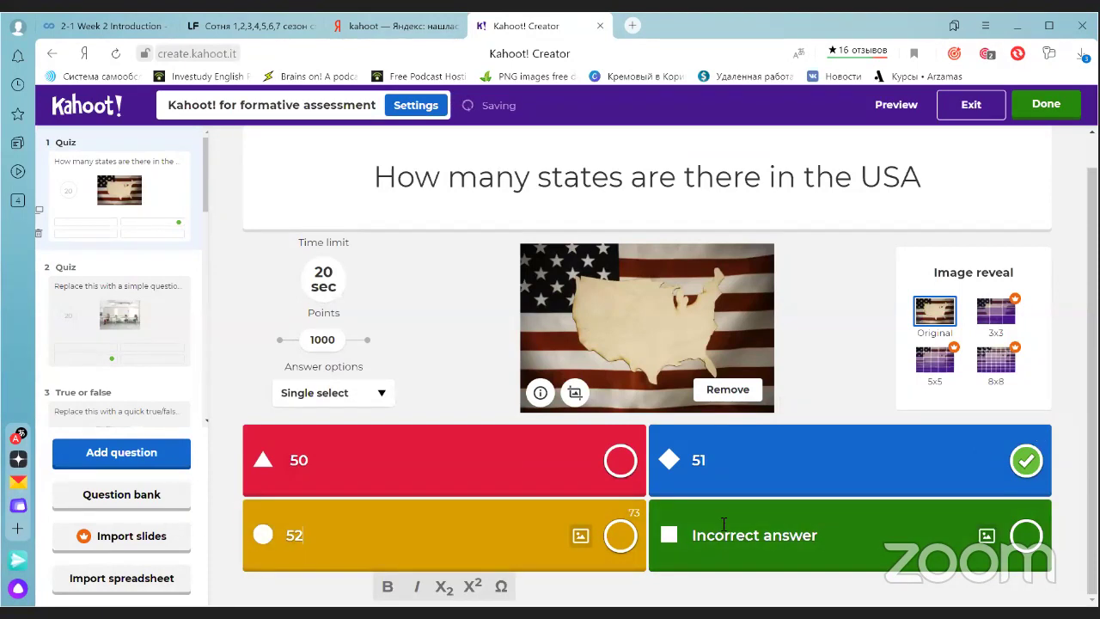
left_click(690, 533)
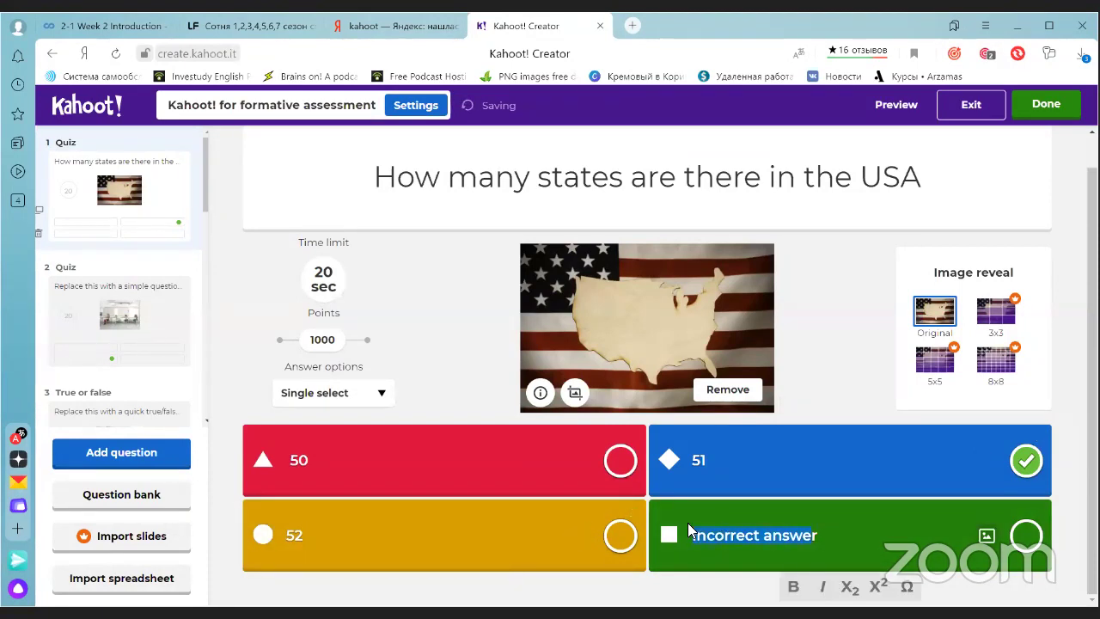